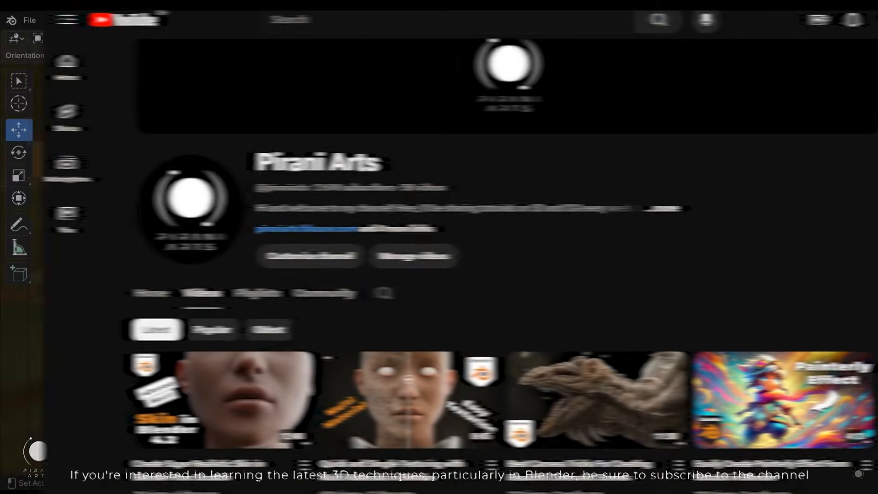
pyautogui.scroll(-5, 458, 275)
pyautogui.scroll(-9, 457, 274)
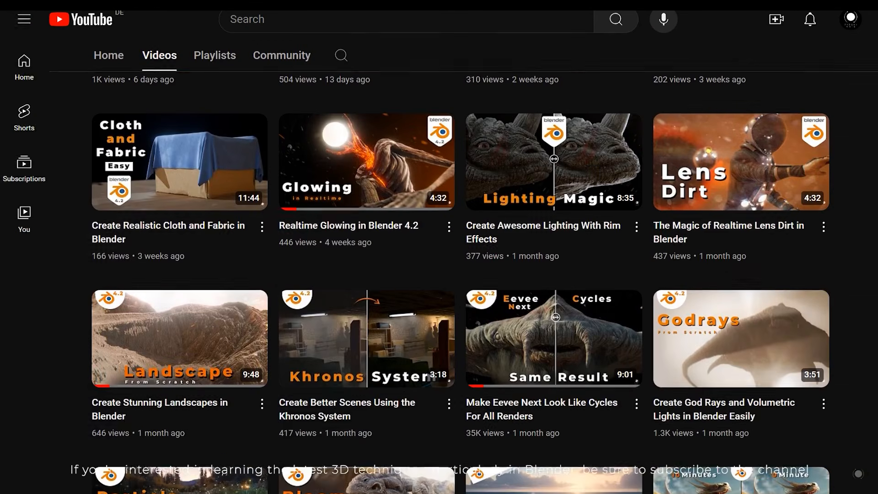
pyautogui.scroll(-4, 457, 274)
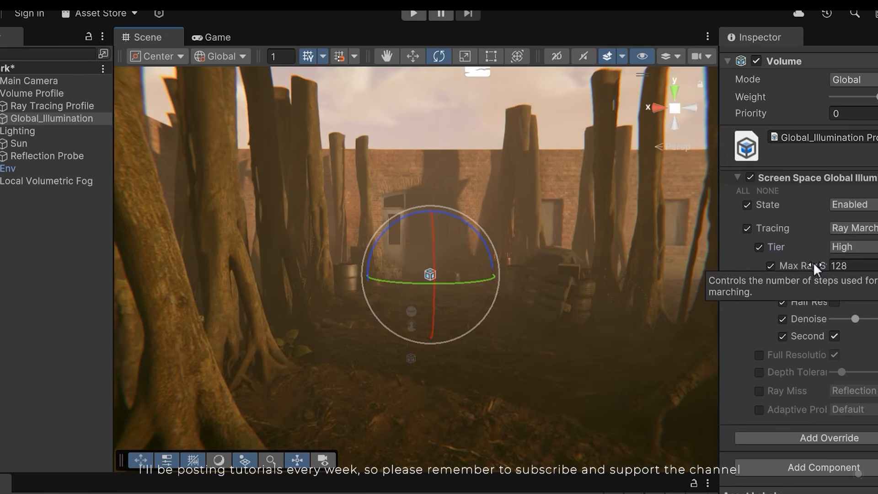
pyautogui.moveTo(798, 265); pyautogui.dragTo(846, 265)
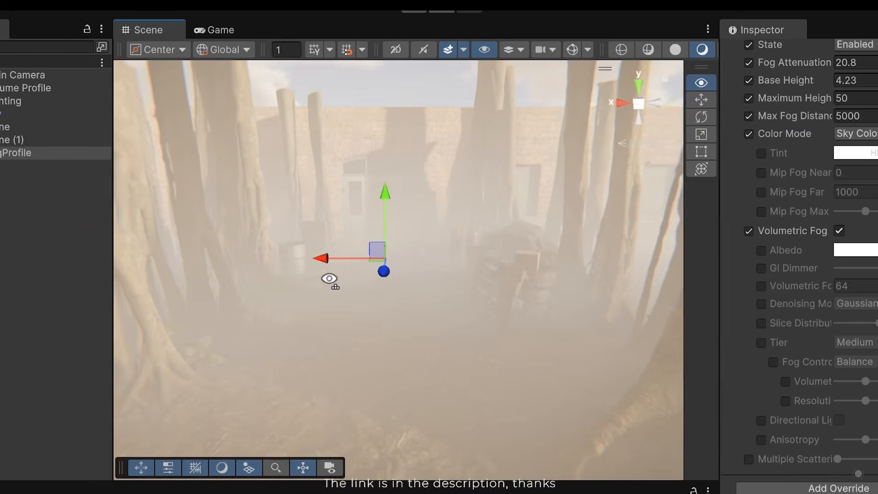
pyautogui.moveTo(330, 281); pyautogui.dragTo(631, 277, button='right')
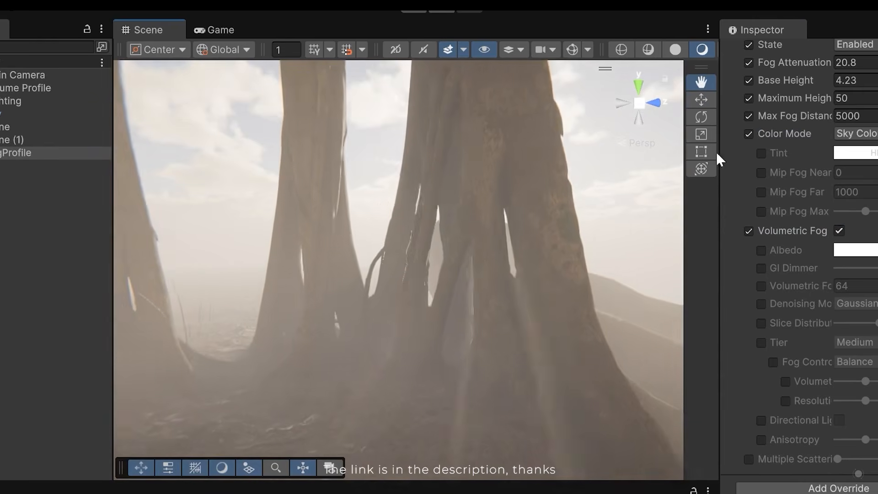
pyautogui.press('w')
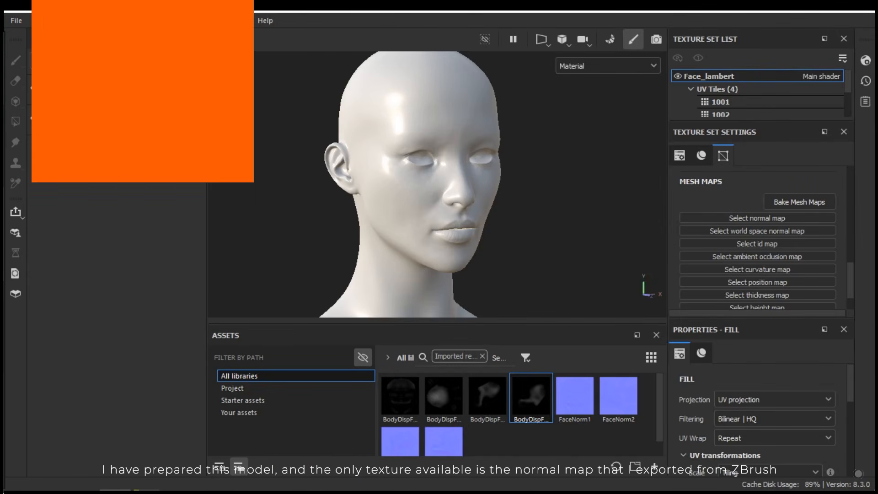
# Assign the FaceNorm1 texture as the normal mesh map of the Face_lambert texture set
pyautogui.scroll(5, 457, 193)
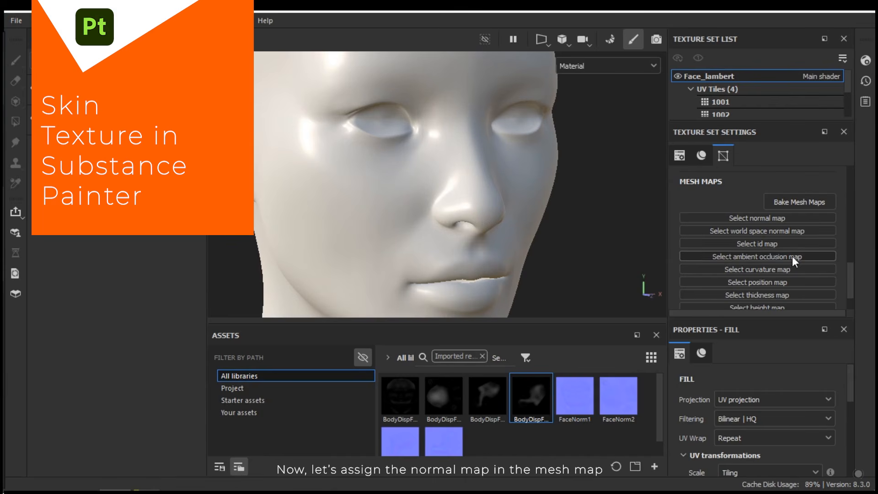
pyautogui.click(762, 218)
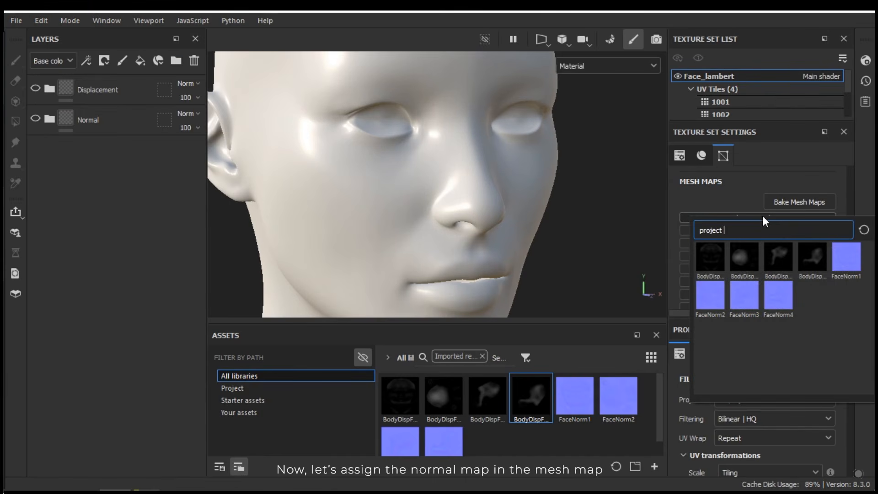
pyautogui.click(842, 258)
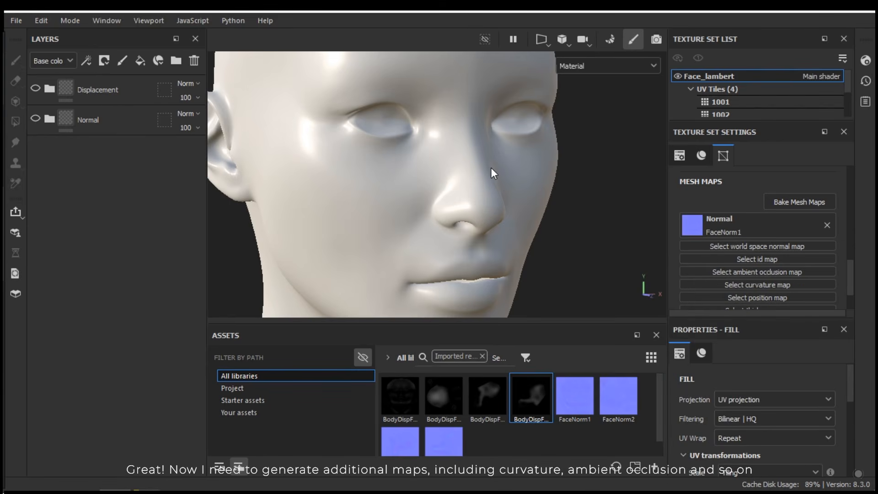
# Inspect the head with its normal map applied and open the mesh map baking mode
pyautogui.scroll(-2, 491, 171)
pyautogui.scroll(1, 391, 180)
pyautogui.keyDown('alt'); pyautogui.moveTo(391, 180); pyautogui.dragTo(476, 190); pyautogui.keyUp('alt')
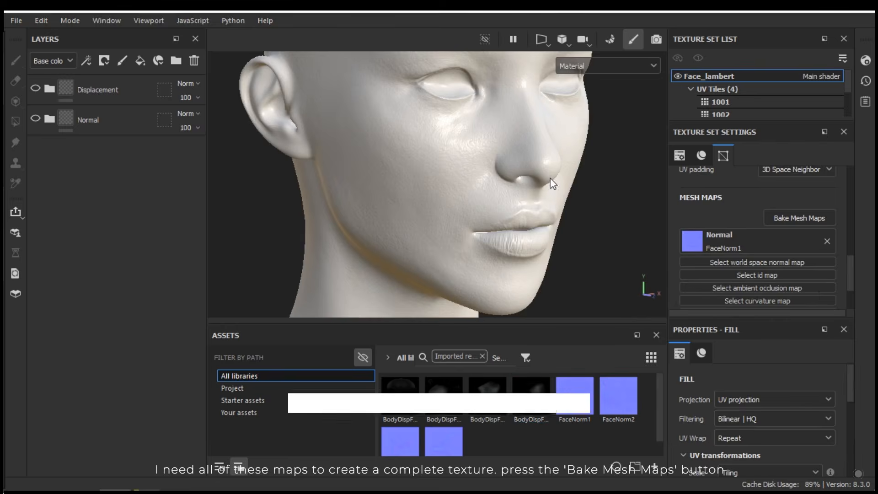
pyautogui.scroll(-2, 814, 265)
pyautogui.scroll(4, 816, 265)
pyautogui.scroll(-1, 816, 263)
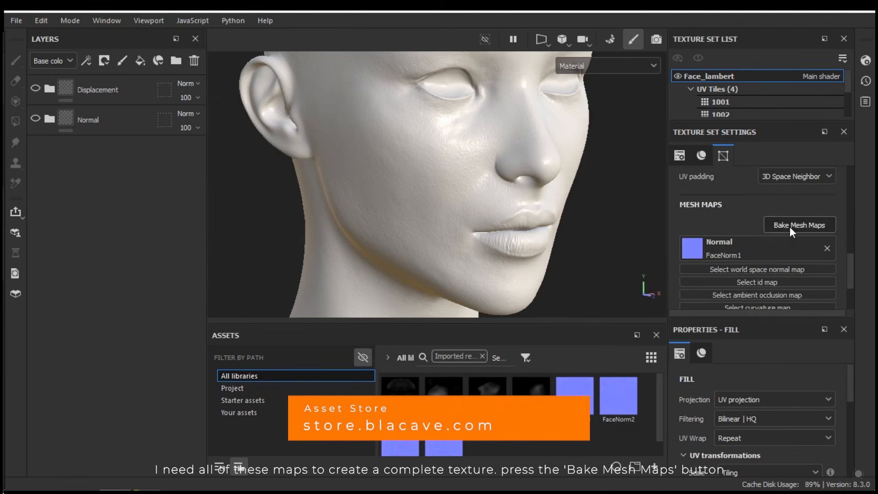
pyautogui.click(800, 225)
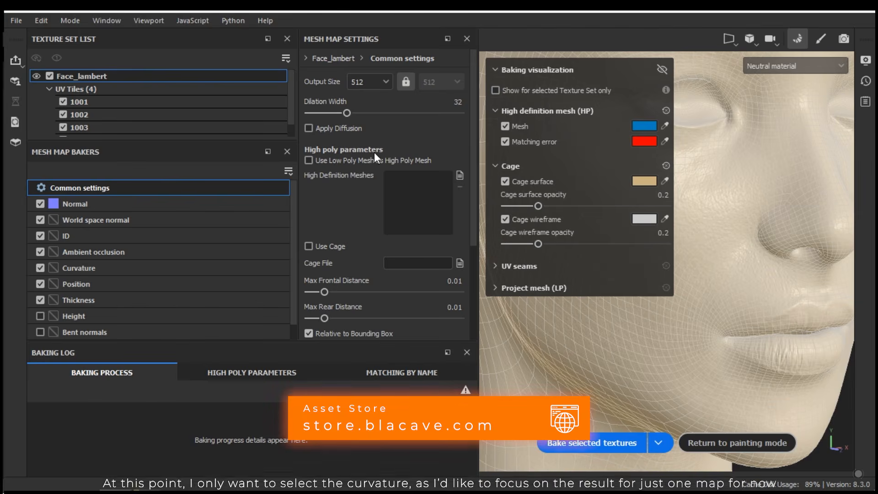
# Exclude the Normal, World space normal, ID, Ambient occlusion, Position and Thickness maps from baking, leaving only Curvature selected
pyautogui.click(40, 203)
pyautogui.click(40, 219)
pyautogui.click(40, 236)
pyautogui.click(41, 252)
pyautogui.click(40, 283)
pyautogui.click(39, 301)
pyautogui.scroll(-1, 216, 256)
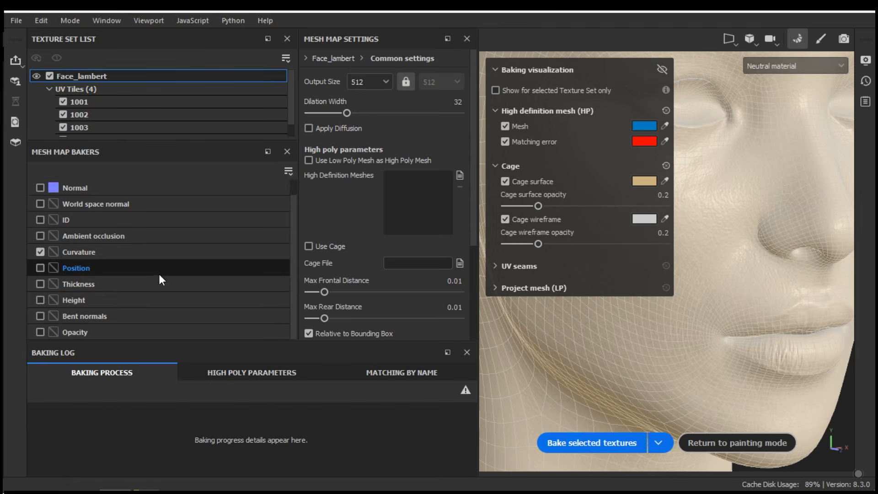
pyautogui.scroll(1, 107, 314)
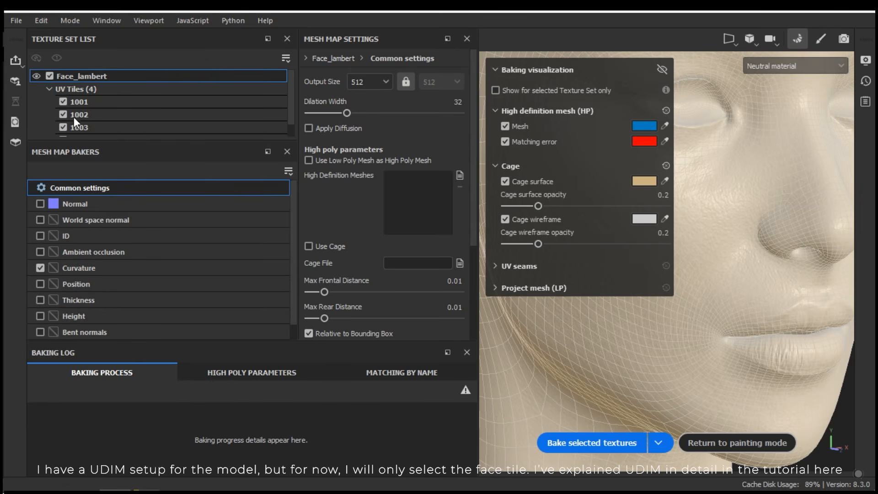
# Limit the bake to UV tile 1001 by deselecting the other UV tiles of Face_lambert
pyautogui.scroll(-1, 96, 113)
pyautogui.scroll(1, 87, 116)
pyautogui.scroll(-1, 74, 117)
pyautogui.click(64, 126)
pyautogui.click(62, 114)
pyautogui.click(63, 102)
pyautogui.scroll(1, 84, 103)
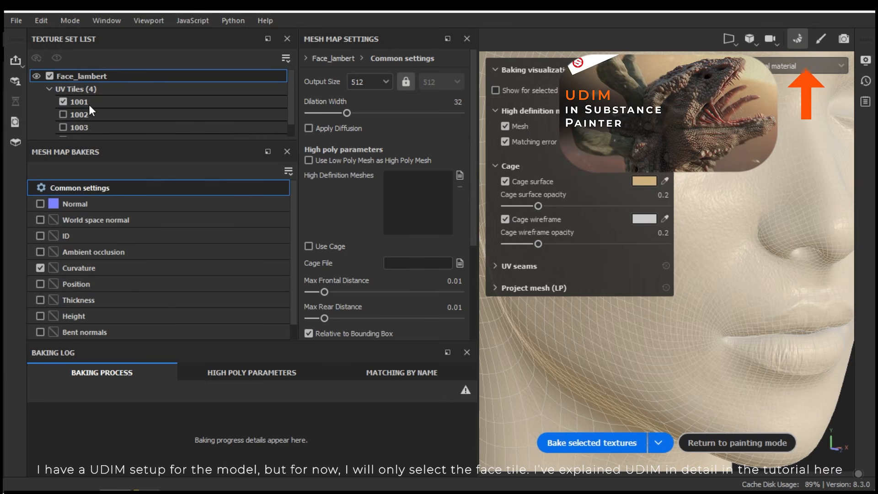
# Set the output size of the baked maps to 8192 and review the remaining common bake settings
pyautogui.click(367, 82)
pyautogui.click(359, 199)
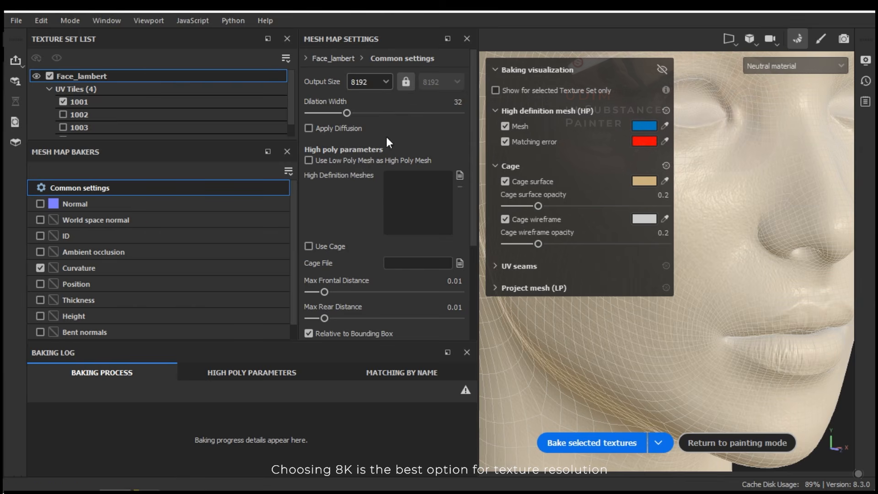
pyautogui.scroll(-3, 371, 182)
pyautogui.scroll(-2, 378, 217)
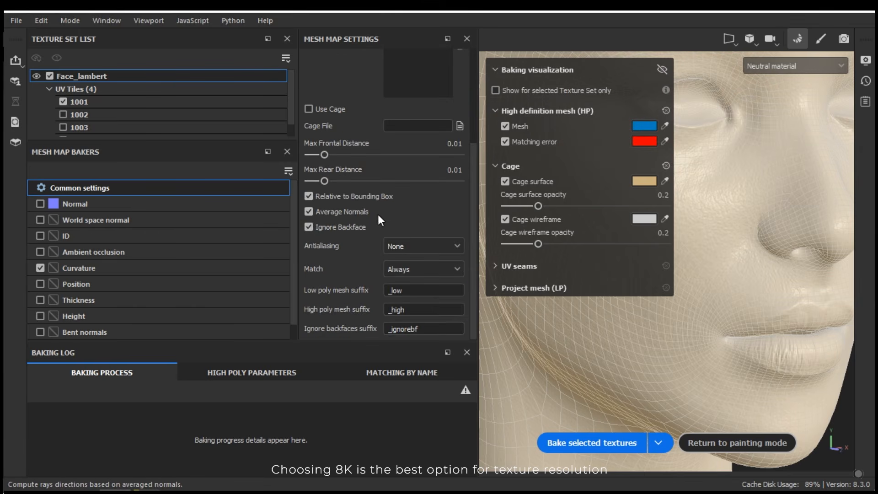
pyautogui.scroll(5, 383, 212)
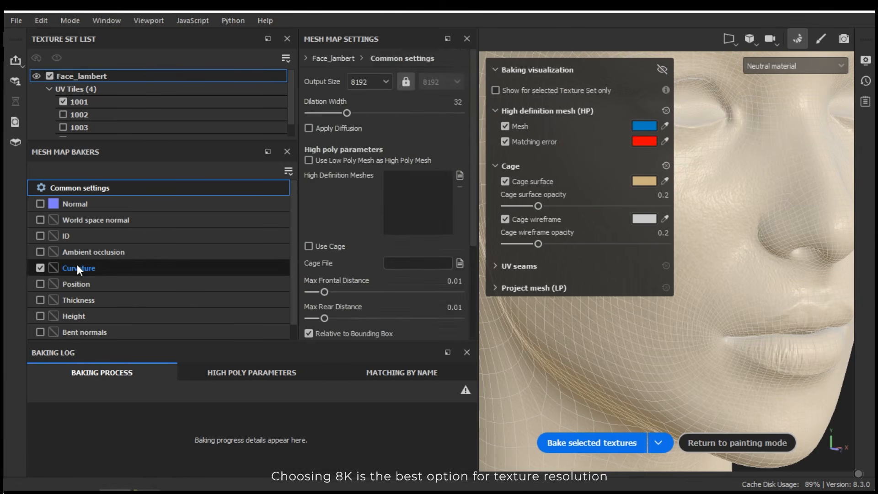
# Set the Curvature map's baking method to Generate from Normal Map (Deprecated)
pyautogui.click(77, 268)
pyautogui.click(388, 81)
pyautogui.click(394, 111)
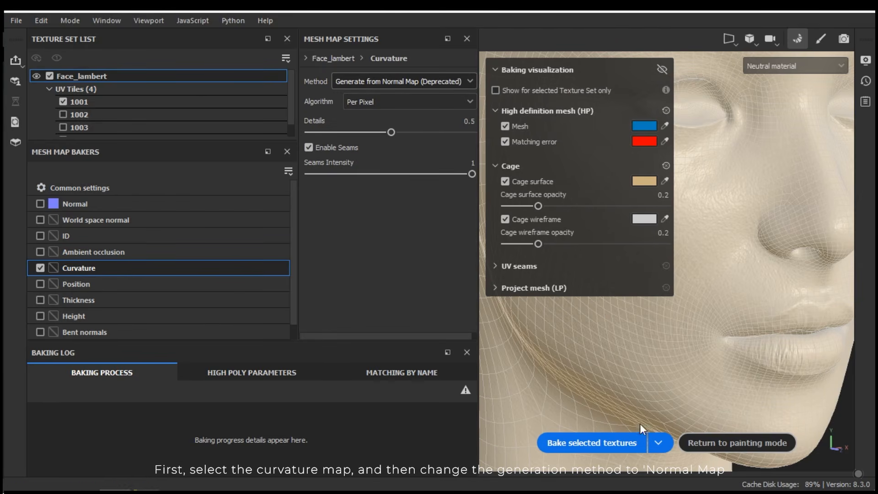
# Keep the Per Pixel algorithm for the Curvature map and bake the selected textures
pyautogui.scroll(-5, 704, 312)
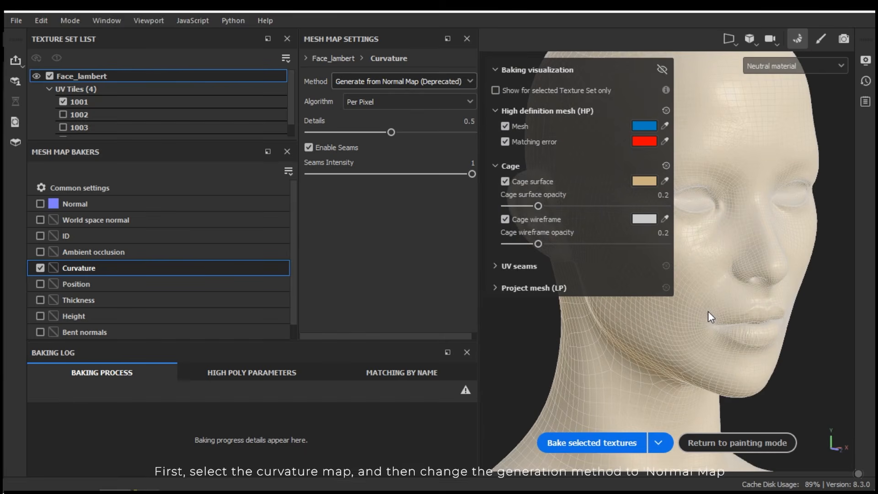
pyautogui.scroll(-1, 114, 275)
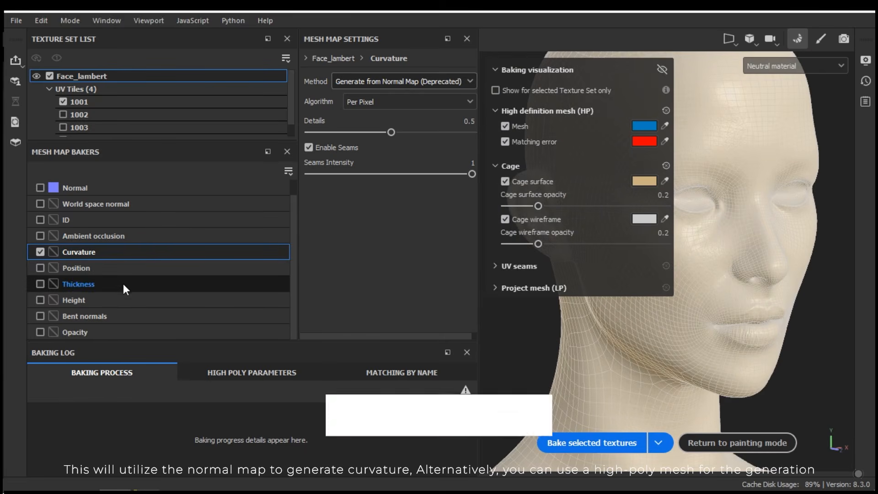
pyautogui.scroll(1, 142, 256)
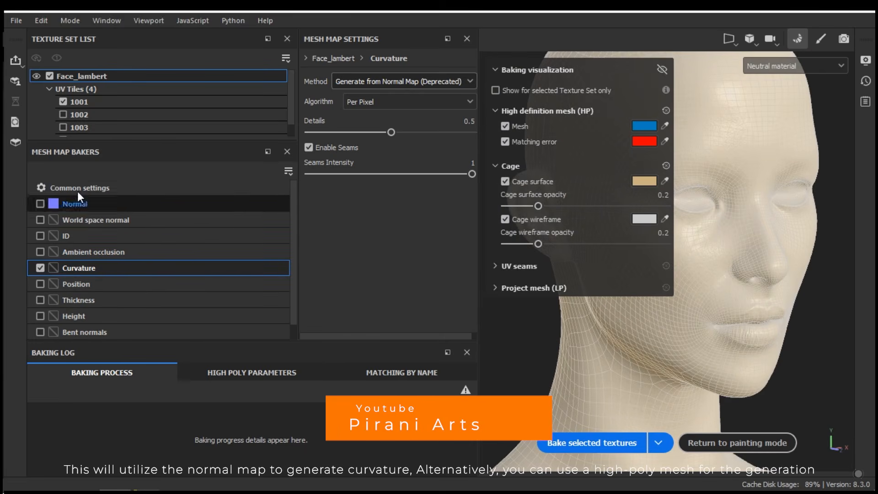
pyautogui.click(386, 100)
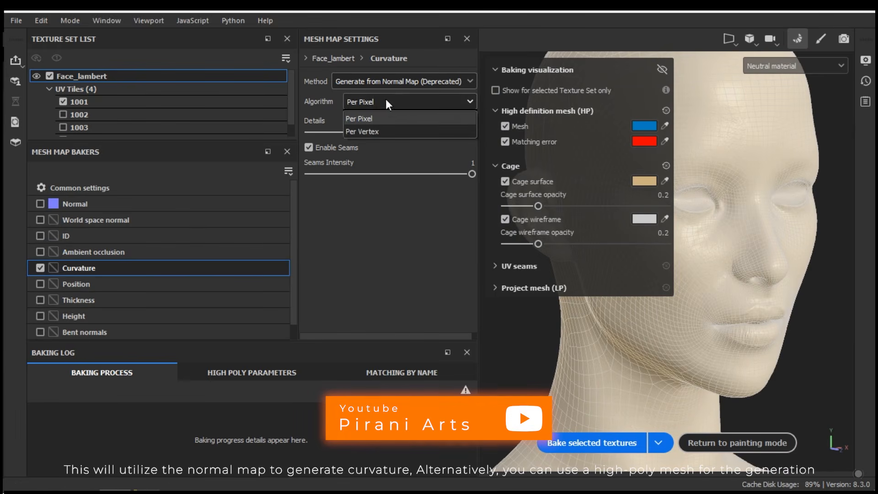
pyautogui.click(386, 99)
pyautogui.click(630, 445)
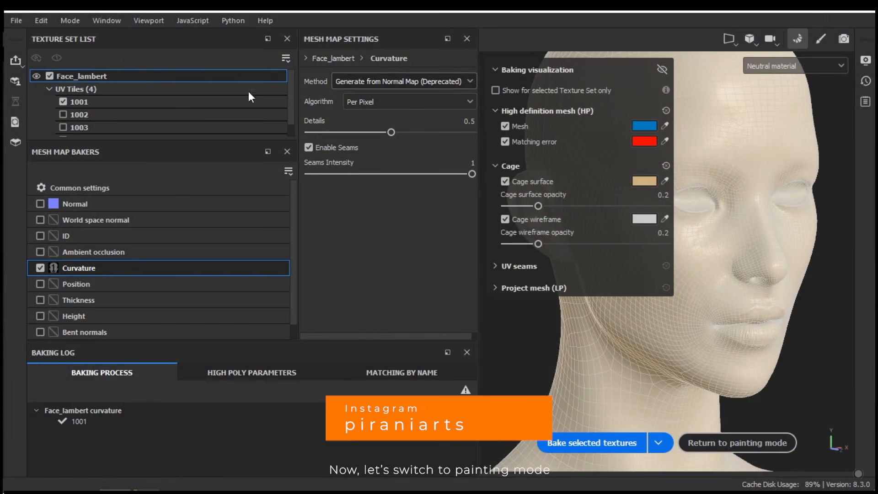
# Return to Painting mode and check the Curvature entry among the texture set's mesh maps
pyautogui.click(70, 20)
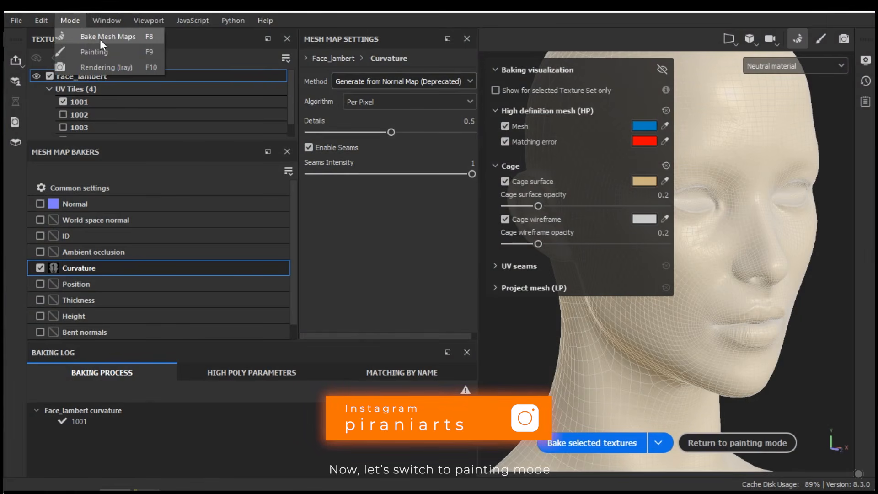
pyautogui.click(96, 52)
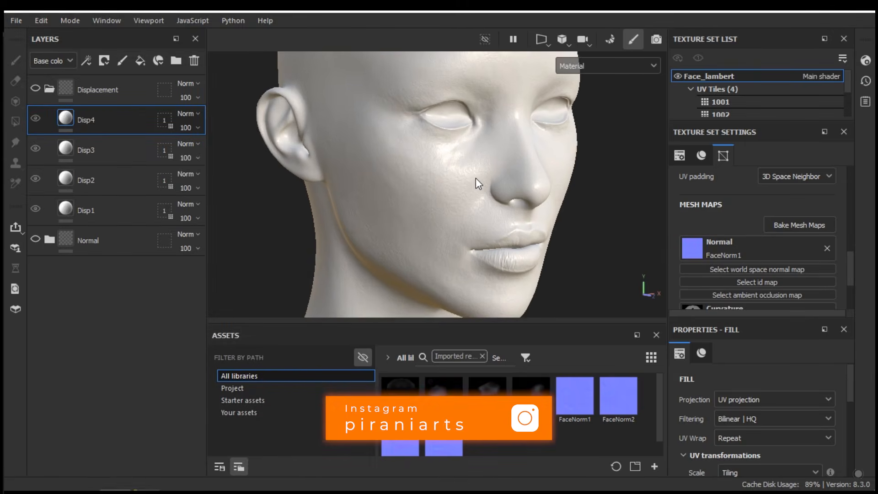
pyautogui.scroll(-2, 778, 270)
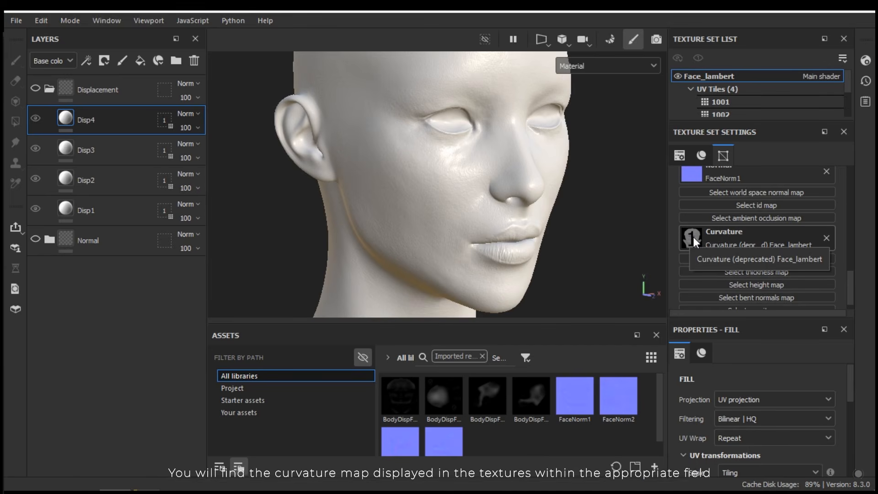
pyautogui.keyDown('alt'); pyautogui.moveTo(375, 175); pyautogui.dragTo(511, 185); pyautogui.keyUp('alt')
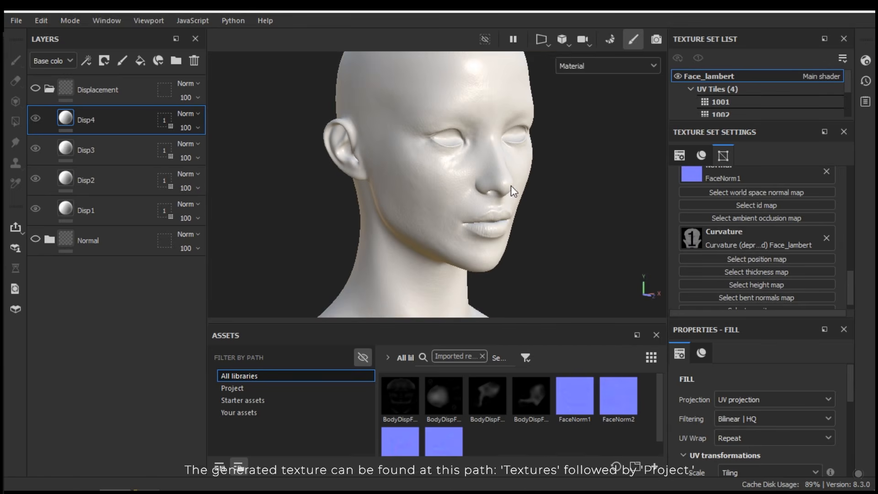
# Remove the imported resources filter from the assets and show the Project textures to locate the baked curvature map
pyautogui.click(483, 356)
pyautogui.click(257, 401)
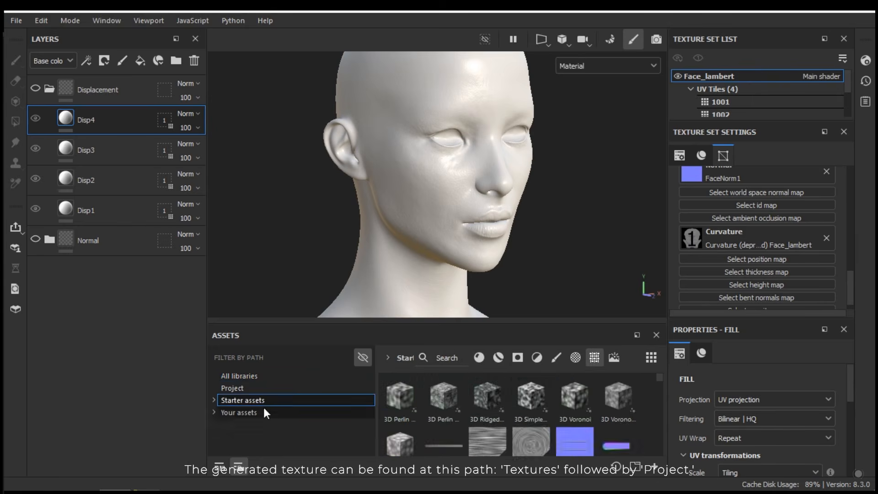
pyautogui.click(233, 388)
pyautogui.moveTo(581, 416)
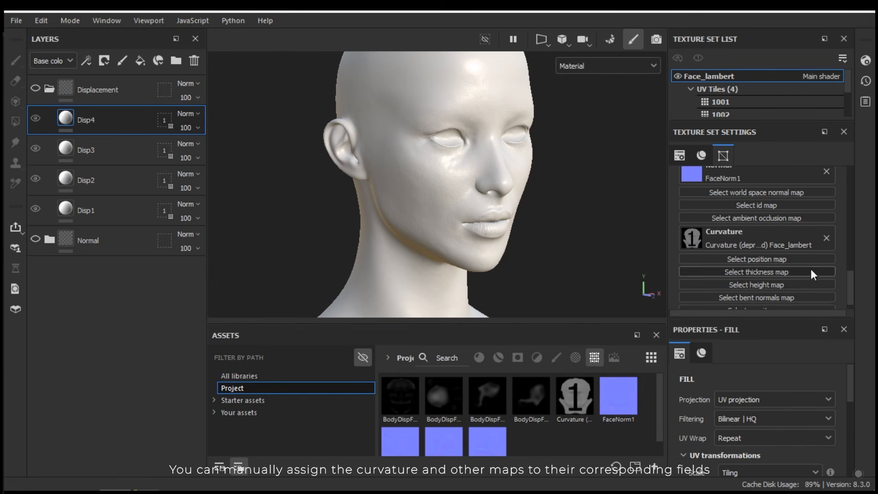
pyautogui.scroll(2, 828, 242)
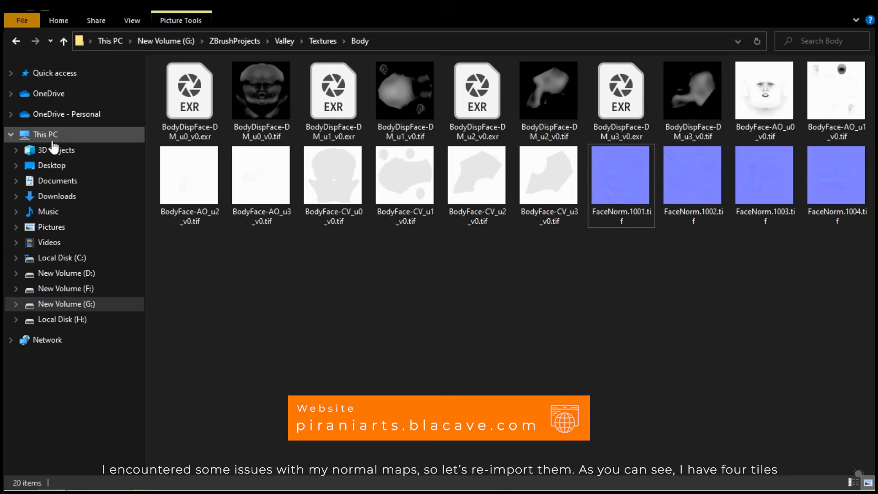
# Import FaceNorm.1001.tif through FaceNorm.1004.tif as textures into project 'Face' and display the Project assets
pyautogui.click(12, 135)
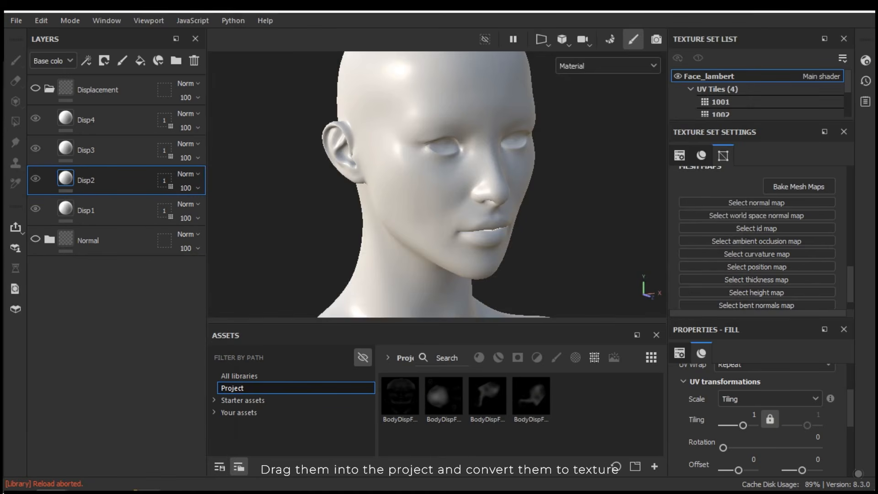
pyautogui.moveTo(371, 392); pyautogui.dragTo(545, 430)
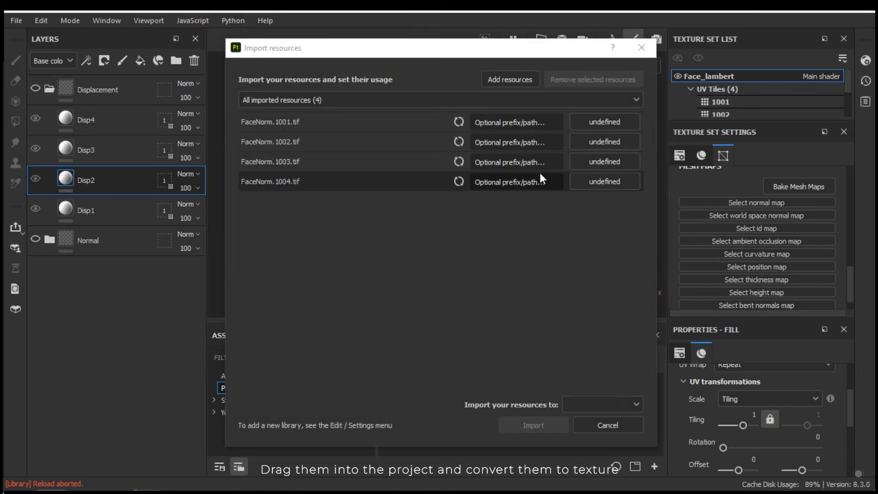
pyautogui.click(600, 130)
pyautogui.click(620, 172)
pyautogui.click(609, 407)
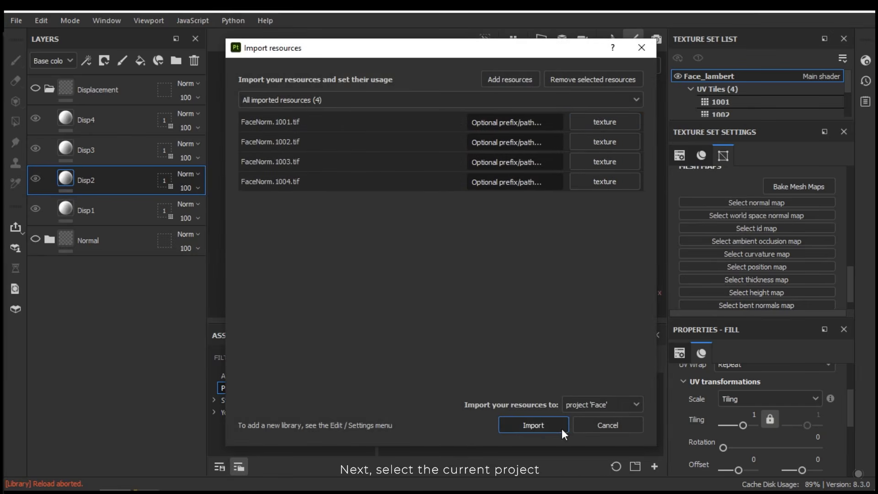
pyautogui.click(561, 429)
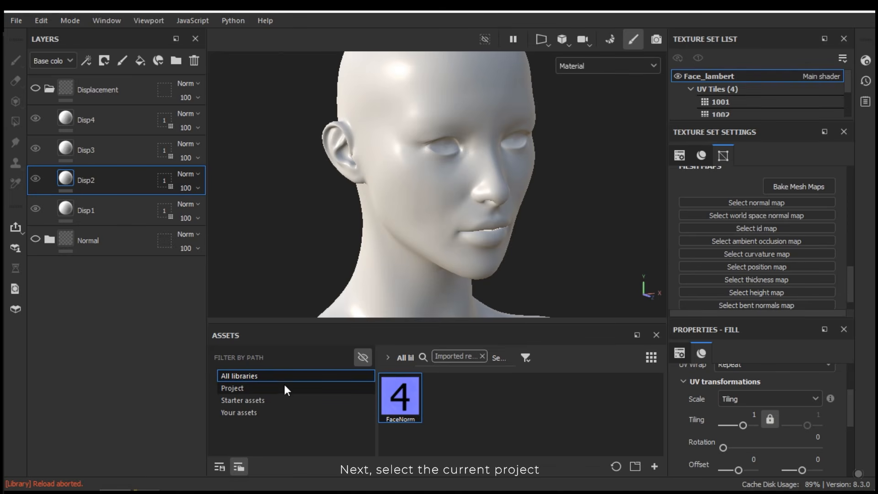
pyautogui.click(313, 392)
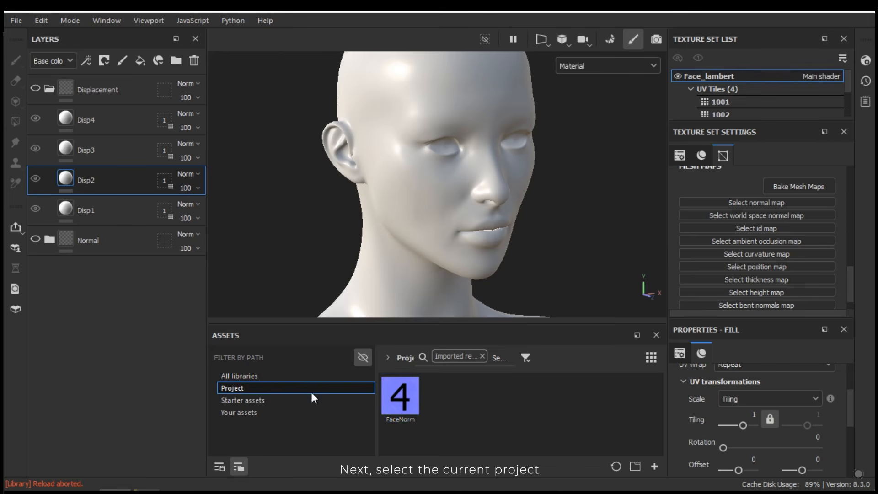
# Remove the imported resources filter from the assets and assign FaceNorm as the normal map in the texture set's mesh maps
pyautogui.click(482, 357)
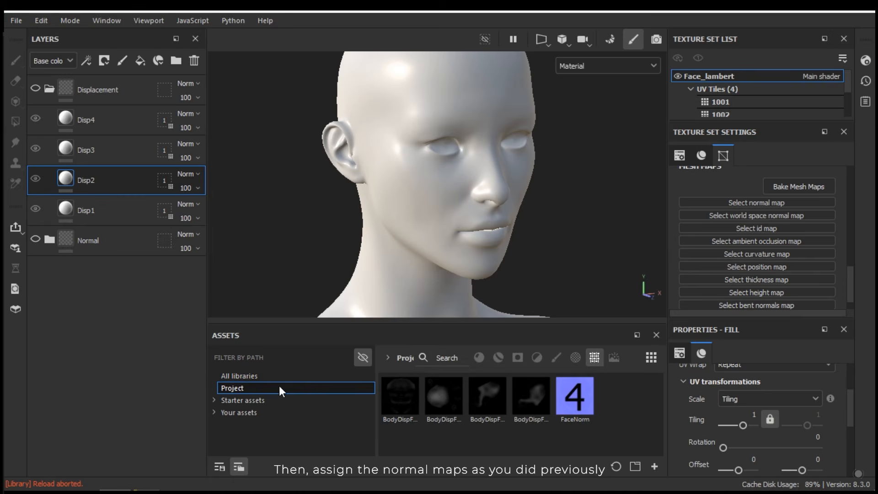
pyautogui.moveTo(566, 385)
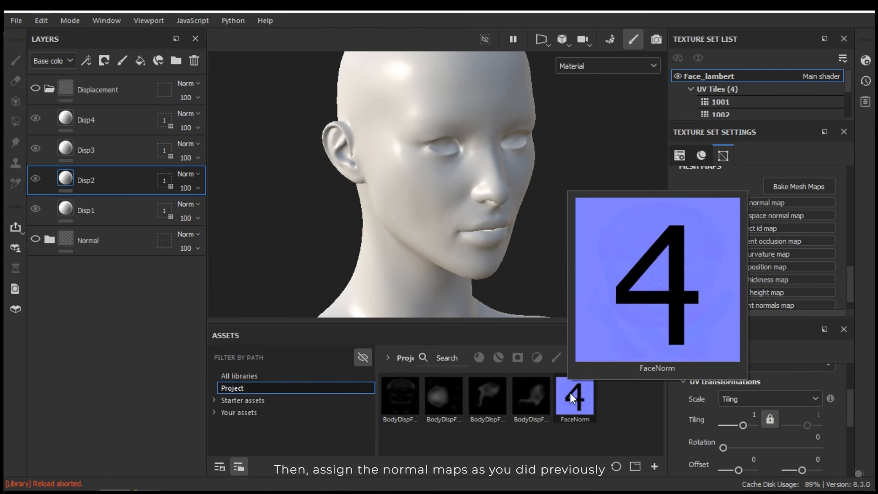
pyautogui.click(765, 202)
pyautogui.click(847, 245)
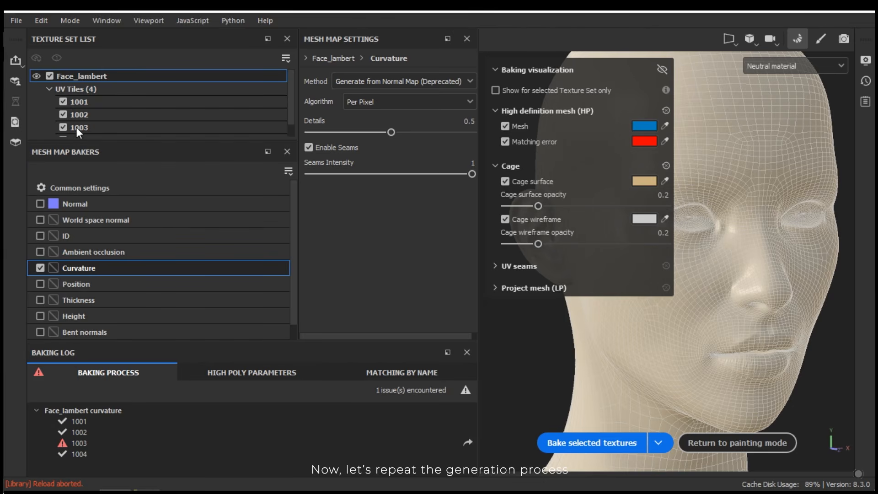
# Bake the Curvature map for tiles 1001 through 1004 using the Generate from Normal Map (Deprecated) method
pyautogui.scroll(-1, 76, 127)
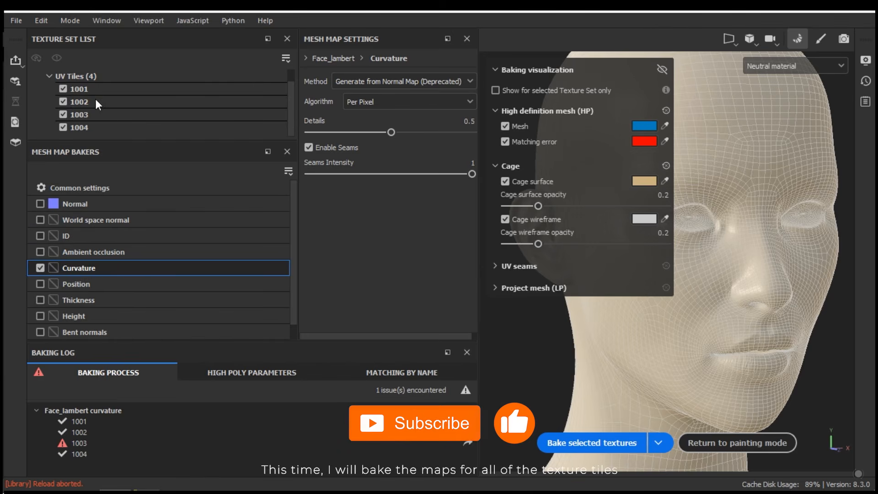
pyautogui.scroll(1, 96, 105)
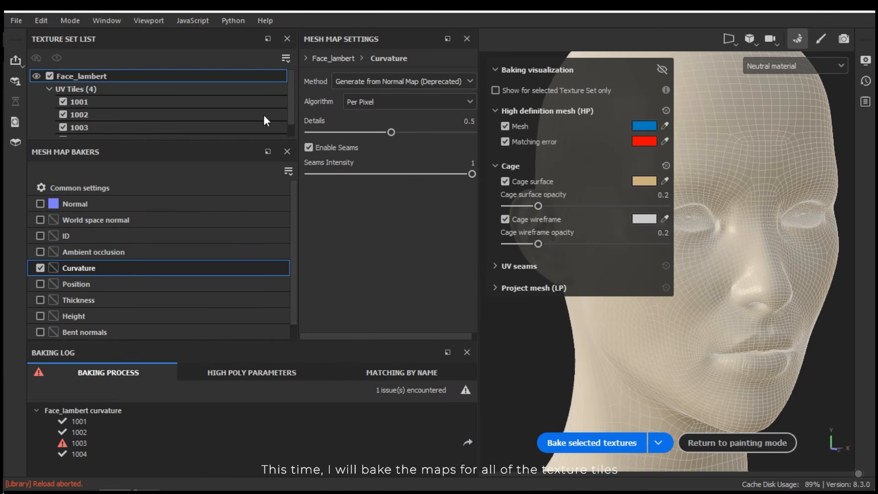
pyautogui.click(377, 84)
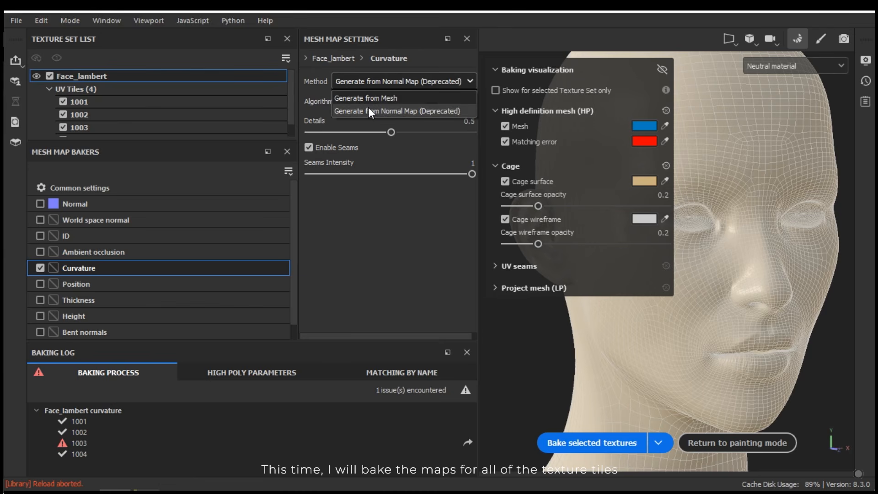
pyautogui.click(369, 107)
pyautogui.click(592, 443)
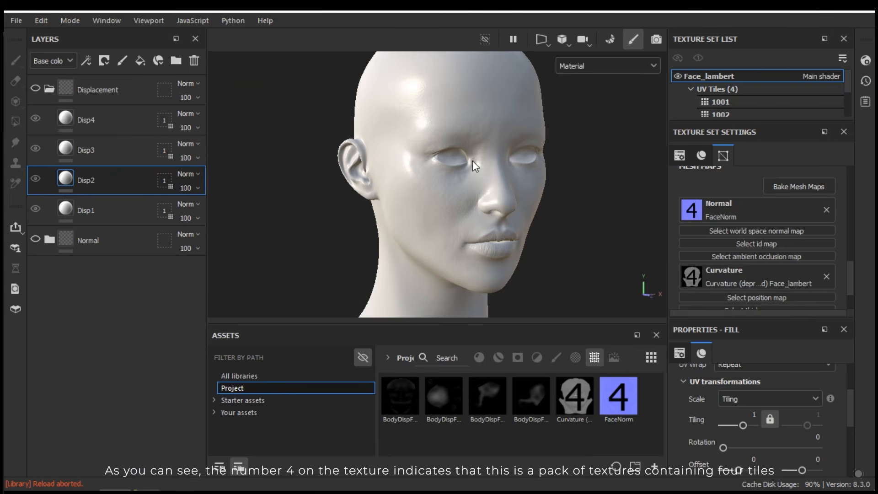
# Inspect the head model in the viewport and collapse the Displacement folder in the layer stack
pyautogui.scroll(6, 485, 166)
pyautogui.scroll(-6, 484, 166)
pyautogui.keyDown('alt'); pyautogui.moveTo(486, 189); pyautogui.dragTo(488, 166); pyautogui.keyUp('alt')
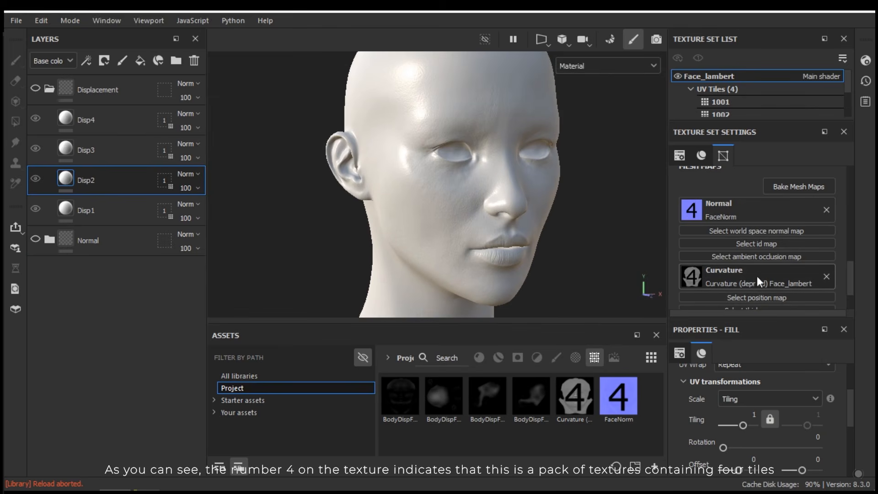
pyautogui.click(50, 88)
pyautogui.scroll(3, 508, 256)
pyautogui.keyDown('alt'); pyautogui.moveTo(507, 255); pyautogui.dragTo(556, 142); pyautogui.keyUp('alt')
pyautogui.scroll(-1, 556, 141)
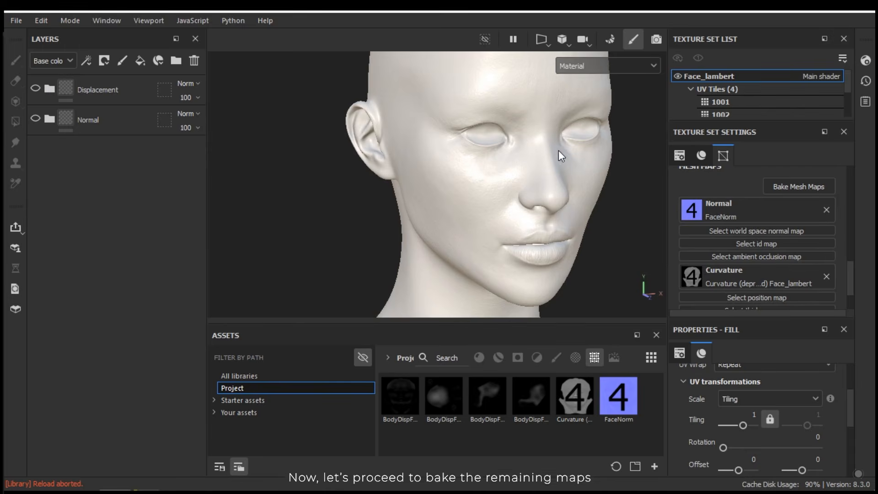
# Exclude Curvature from the mesh map bake and include Ambient occlusion, Thickness, Position and World space normal
pyautogui.click(811, 185)
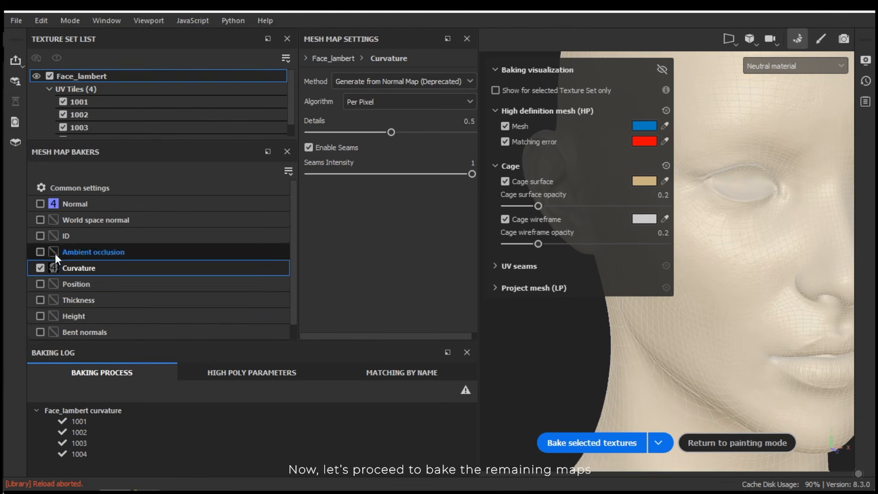
pyautogui.click(40, 267)
pyautogui.click(39, 252)
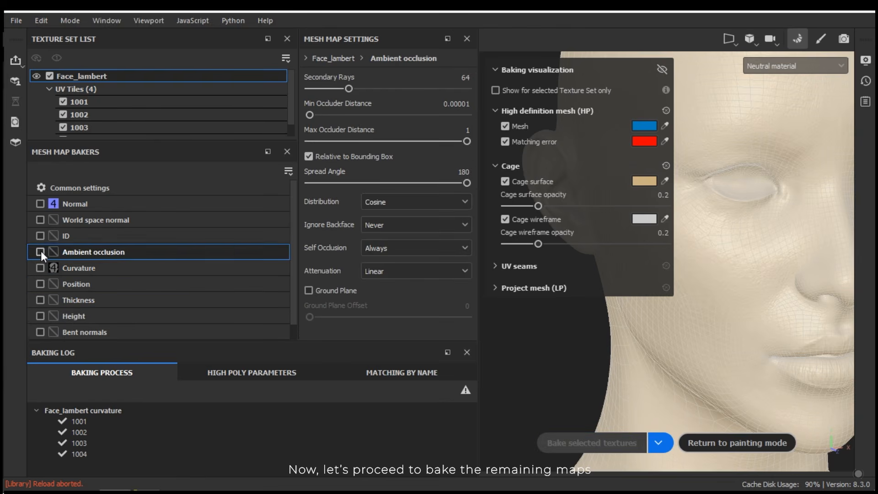
pyautogui.click(40, 300)
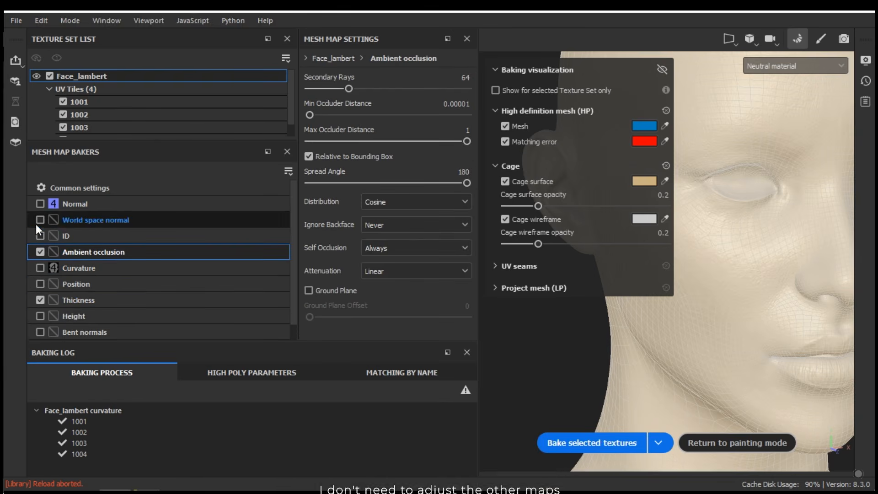
pyautogui.scroll(-1, 50, 284)
pyautogui.scroll(1, 69, 328)
pyautogui.click(42, 283)
pyautogui.click(41, 221)
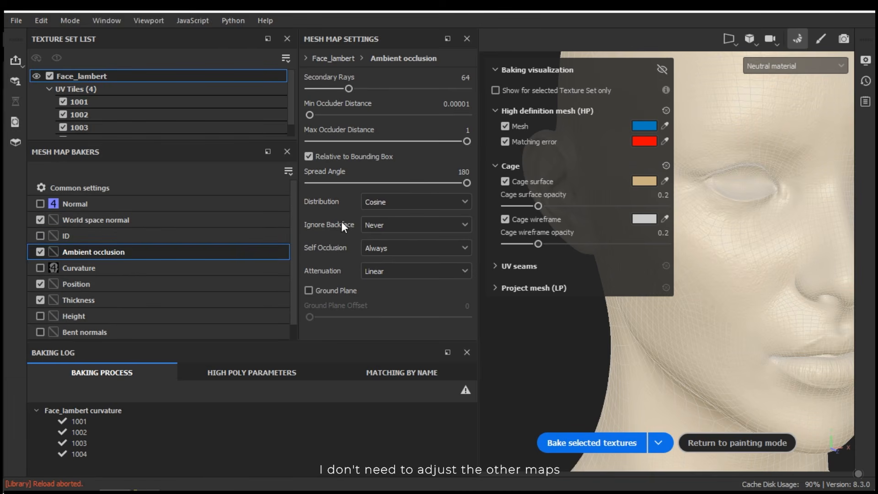
# Review the individual baker settings without changing them and bake the selected textures
pyautogui.click(108, 270)
pyautogui.click(100, 287)
pyautogui.click(120, 301)
pyautogui.click(78, 220)
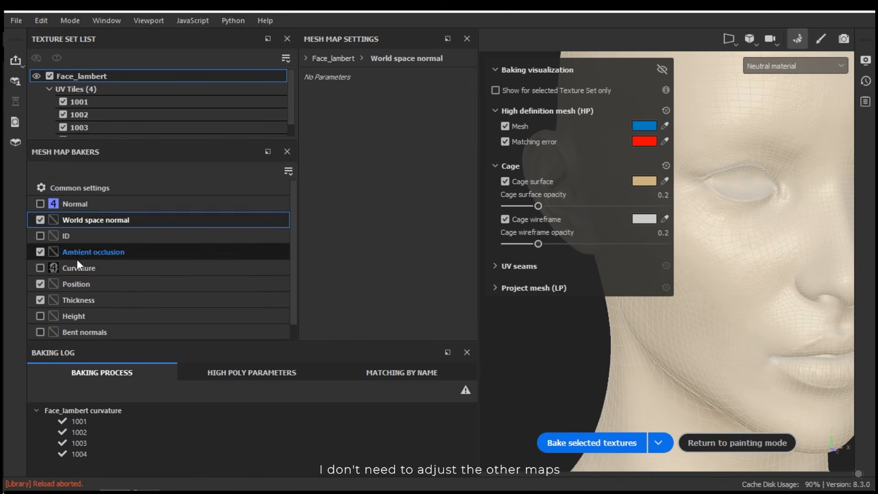
pyautogui.click(73, 252)
pyautogui.click(597, 443)
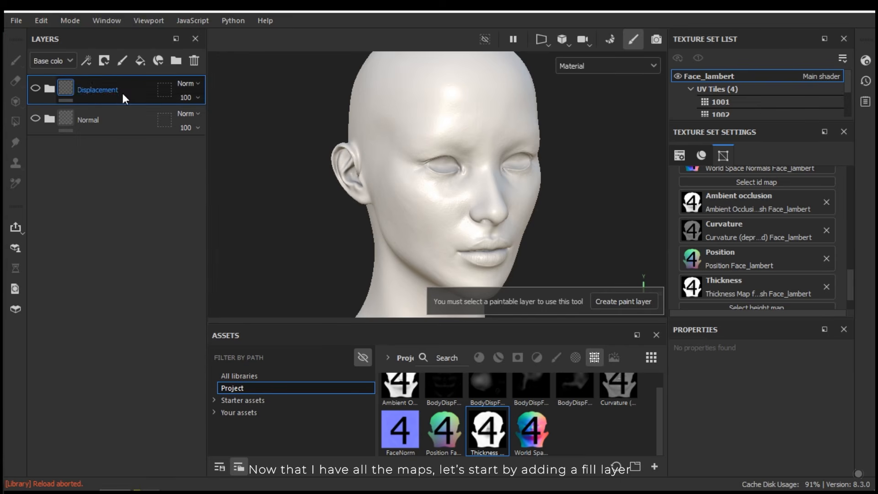
# Add a fill layer above the Displacement folder and name it BaseRed
pyautogui.click(141, 60)
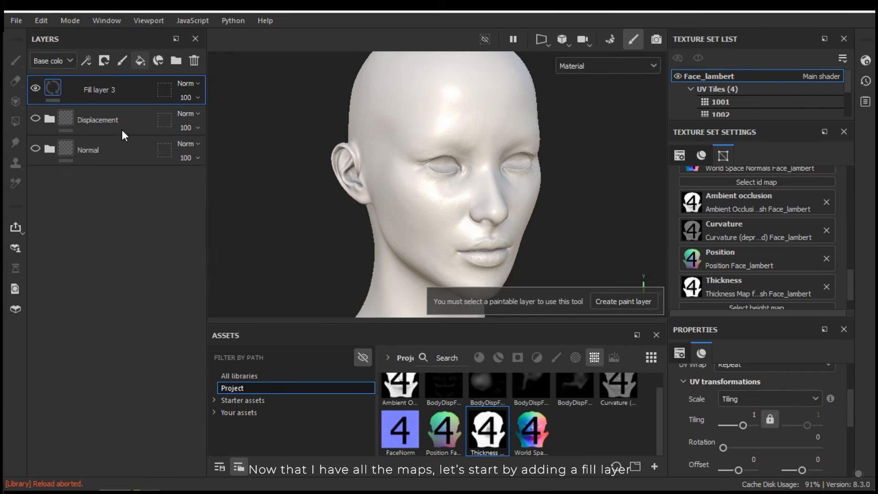
pyautogui.doubleClick(94, 89)
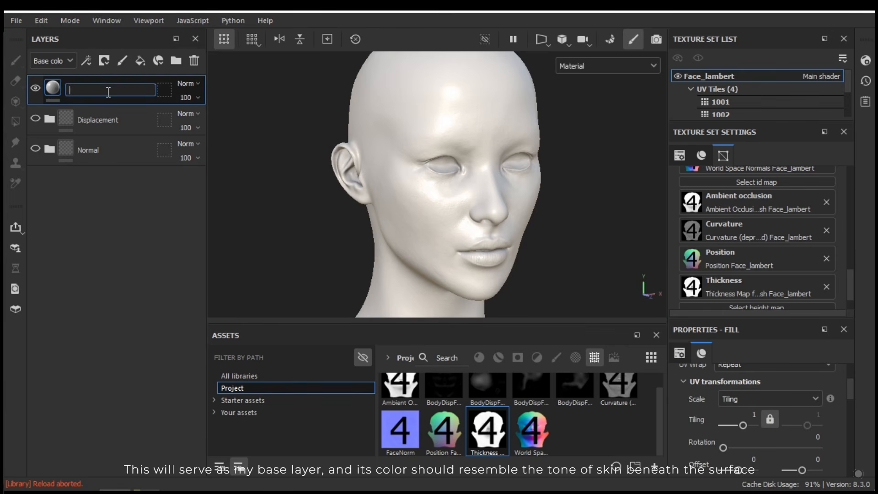
pyautogui.write('BaseRed')
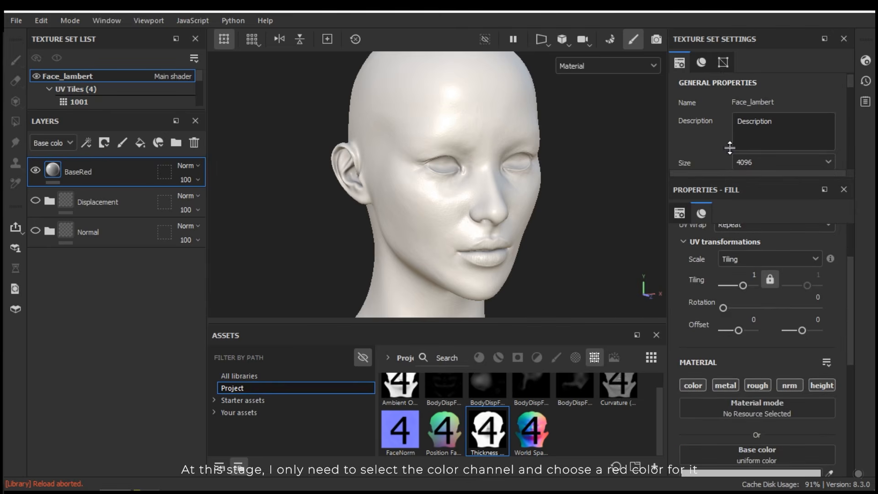
# Leave only the color channel active on the BaseRed layer and set its base color to a saturated red
pyautogui.scroll(-3, 792, 303)
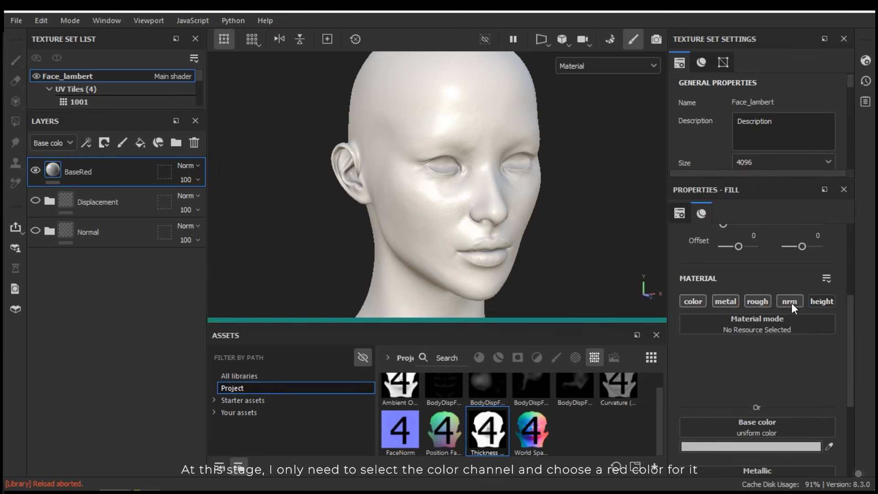
pyautogui.click(731, 304)
pyautogui.click(732, 351)
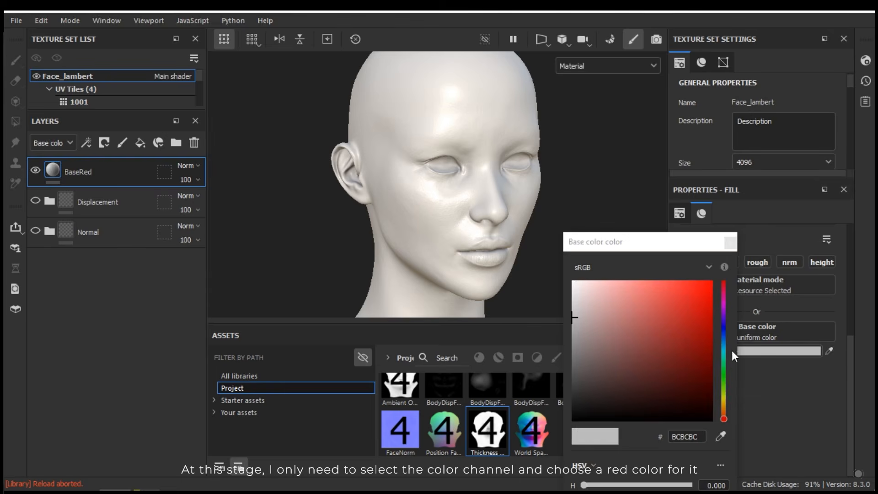
pyautogui.click(684, 330)
pyautogui.click(731, 243)
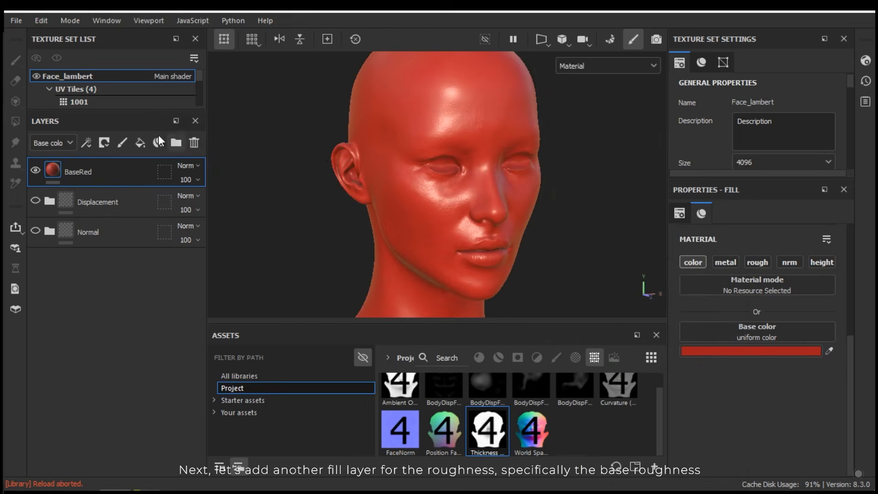
# Add another fill layer above BaseRed and name it BaseRog
pyautogui.click(140, 143)
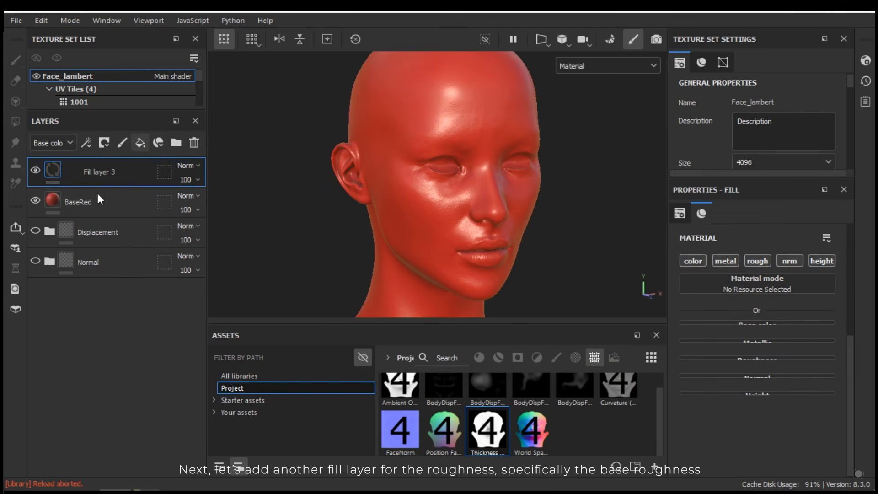
pyautogui.write('BaseRog')
pyautogui.press('Return')
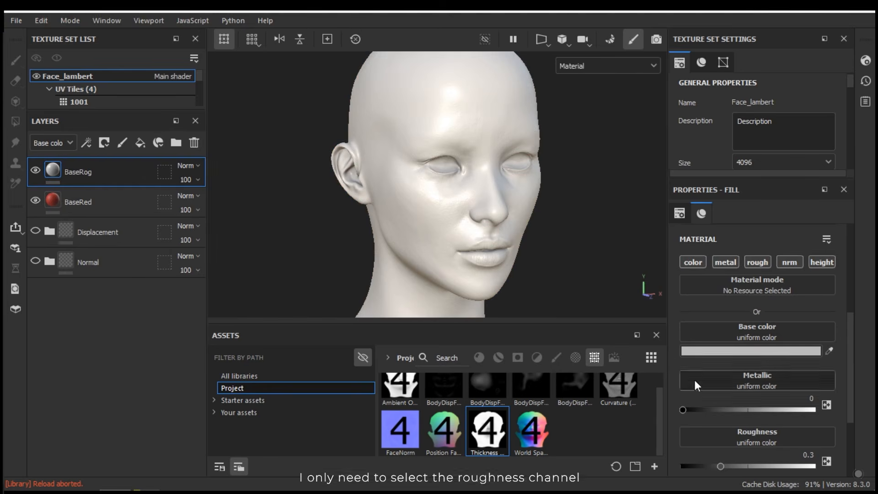
# Leave only the roughness channel active on the BaseRog layer and set its roughness to 0.6857
pyautogui.scroll(1, 840, 270)
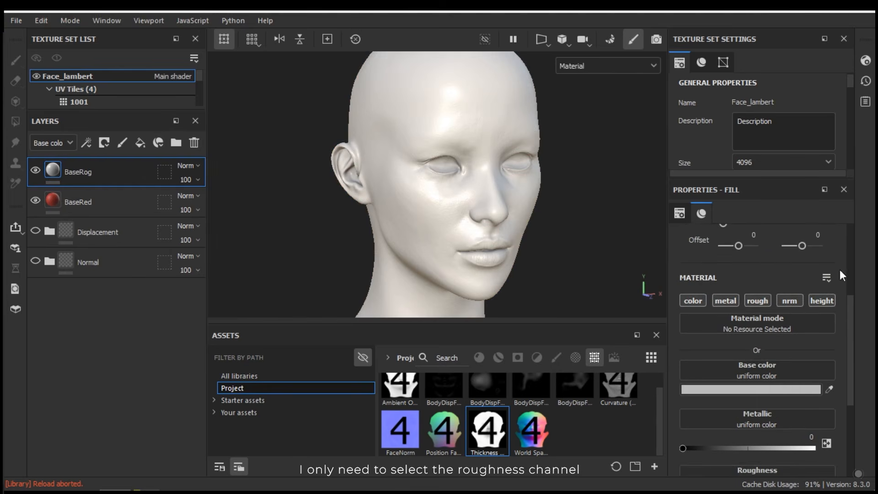
pyautogui.click(793, 301)
pyautogui.click(725, 301)
pyautogui.click(696, 302)
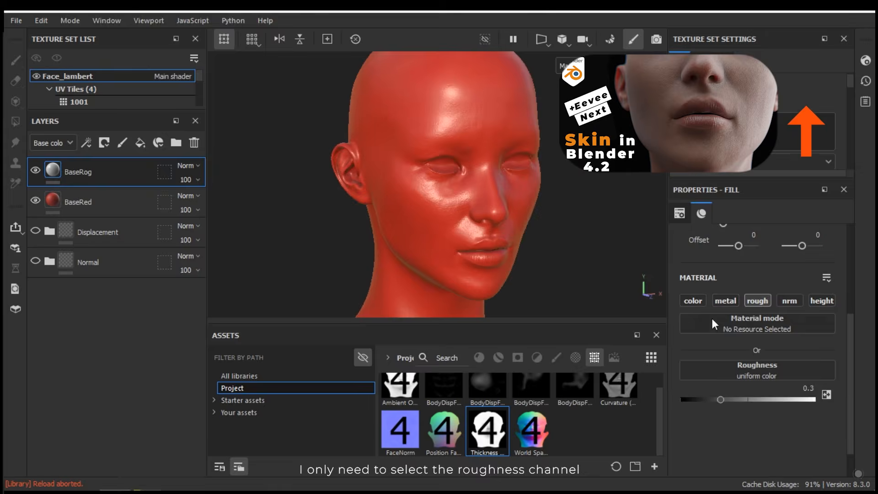
pyautogui.moveTo(724, 400); pyautogui.dragTo(773, 400)
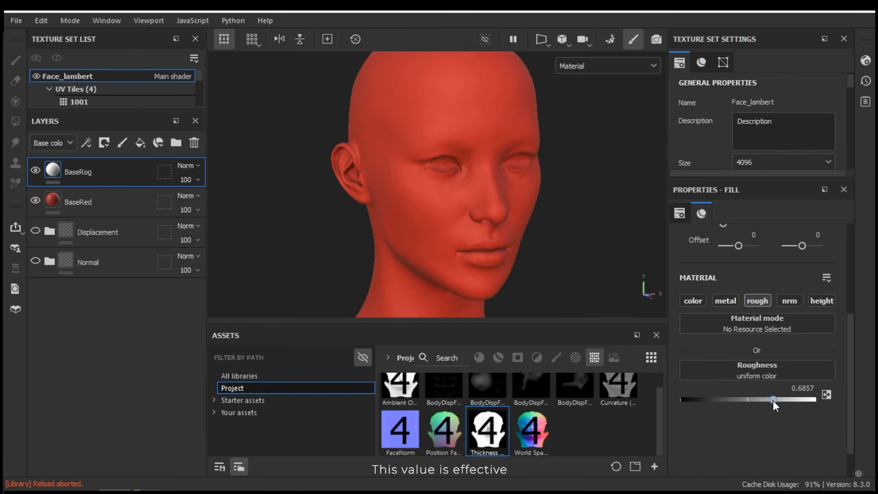
# Create a layer folder at the top of the stack and name it Base
pyautogui.click(176, 142)
pyautogui.doubleClick(111, 172)
pyautogui.write('B')
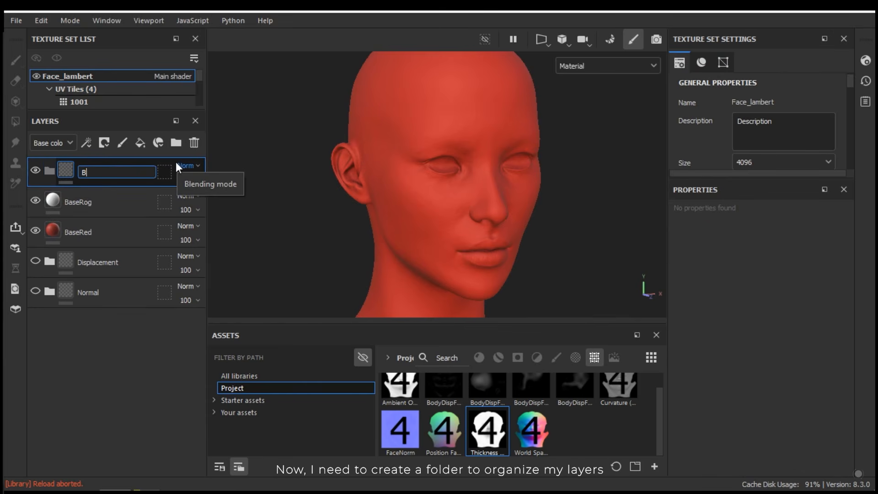
pyautogui.write('ase')
pyautogui.press('Return')
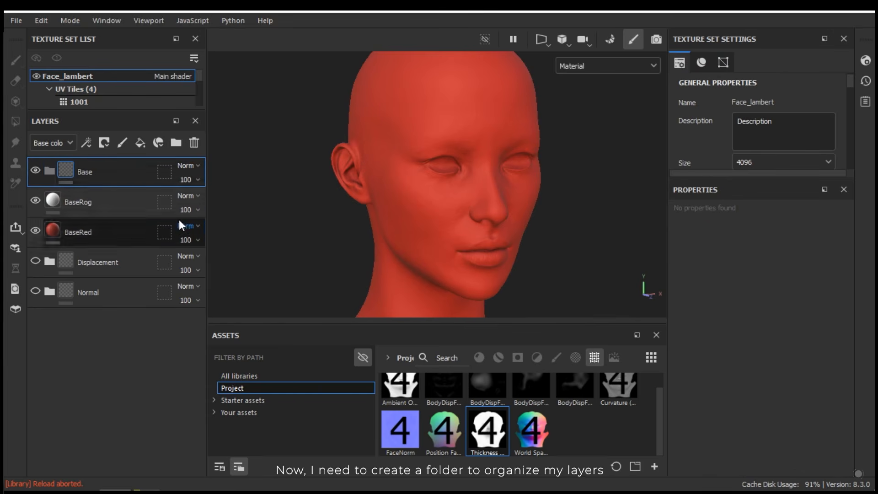
# Move the BaseRog and BaseRed layers into the Base folder and collapse it
pyautogui.click(103, 205)
pyautogui.keyDown('shift'); pyautogui.click(95, 231); pyautogui.keyUp('shift')
pyautogui.moveTo(123, 205); pyautogui.dragTo(69, 172)
pyautogui.click(47, 173)
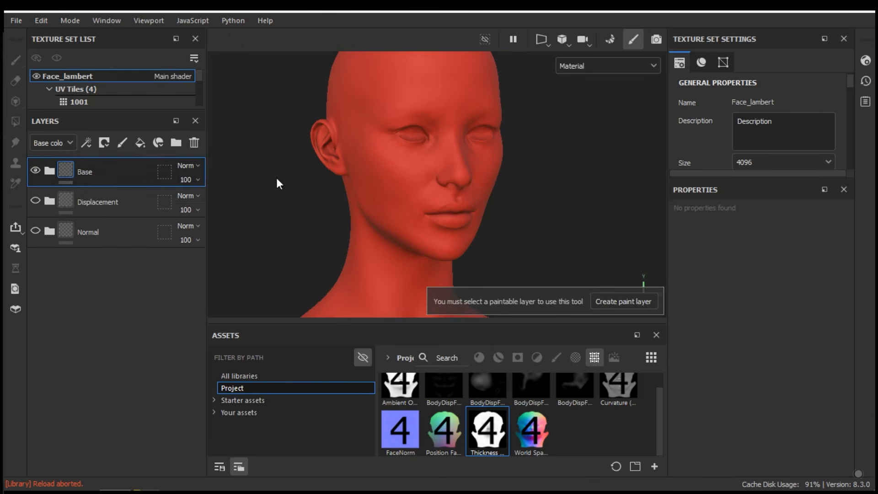
# Add a fill layer above the Base folder and name it Stain
pyautogui.click(140, 142)
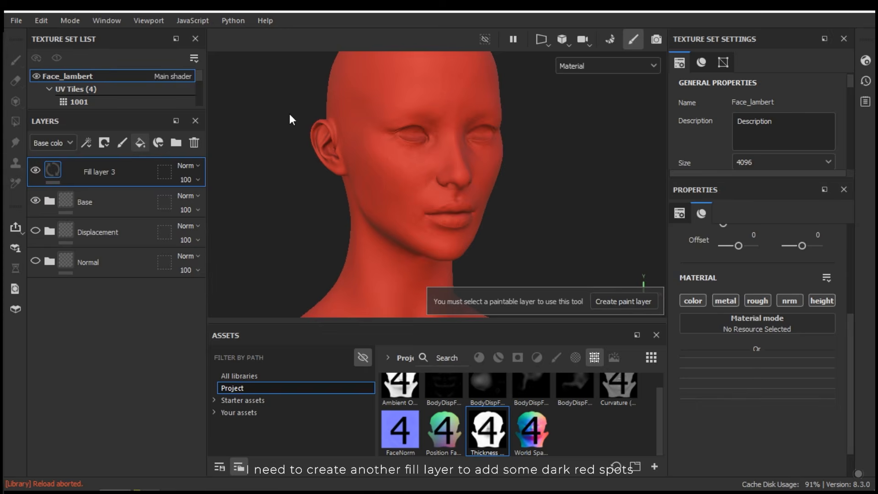
pyautogui.doubleClick(99, 172)
pyautogui.write('Stain')
pyautogui.press('Return')
# Use only the color channel on the Stain layer and set its base color to dark red 550C0C
pyautogui.click(747, 366)
pyautogui.moveTo(668, 352); pyautogui.dragTo(692, 374)
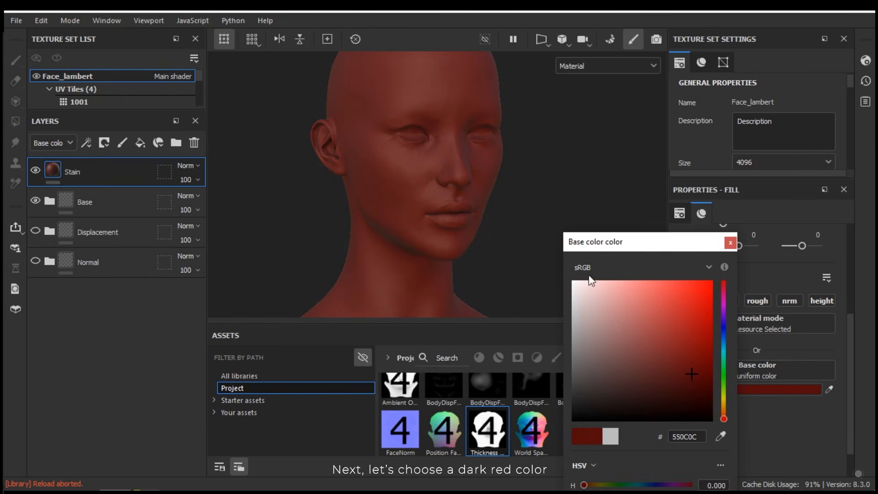
pyautogui.click(731, 242)
# Add a black mask to the Stain layer and add a fill effect to that mask
pyautogui.rightClick(52, 171)
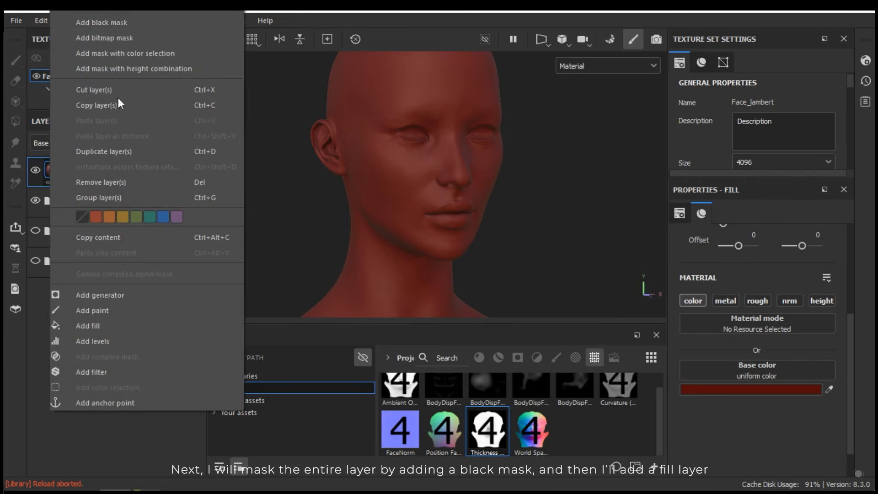
pyautogui.click(119, 23)
pyautogui.rightClick(72, 171)
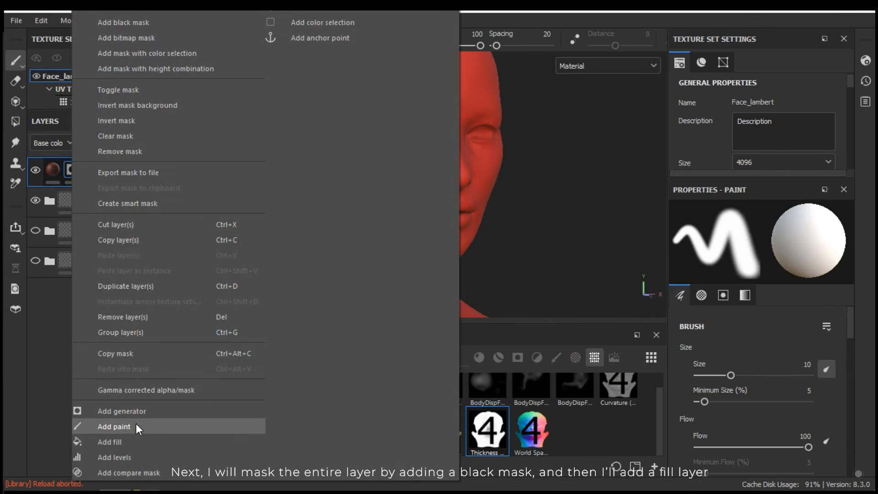
pyautogui.click(118, 442)
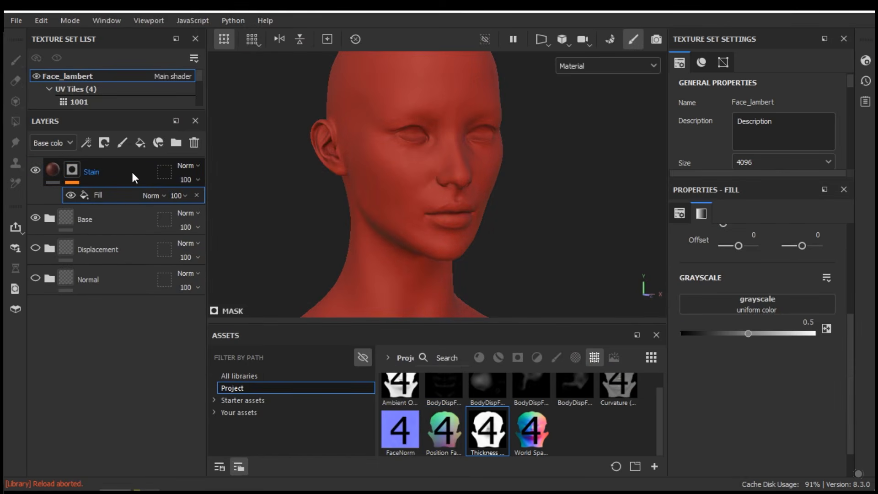
# Search the grayscale resources for noise and assign 3D Perlin Noise Fractal to the Stain mask's fill
pyautogui.click(752, 302)
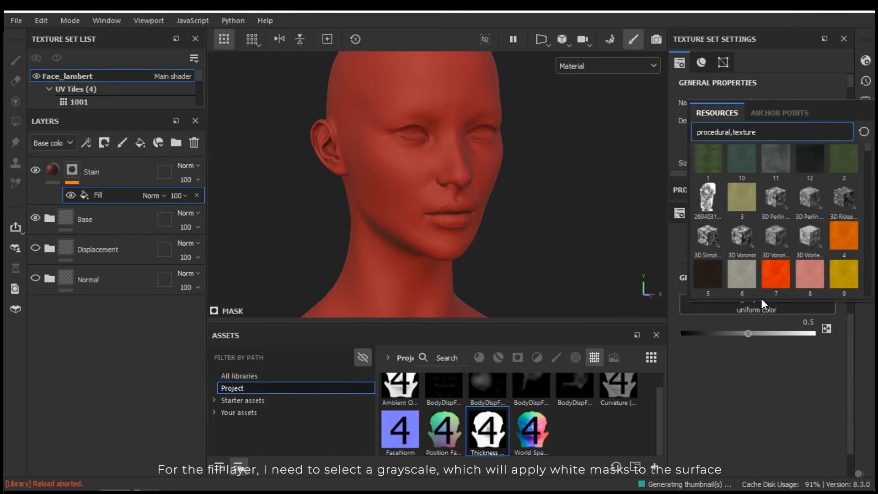
pyautogui.write('noise')
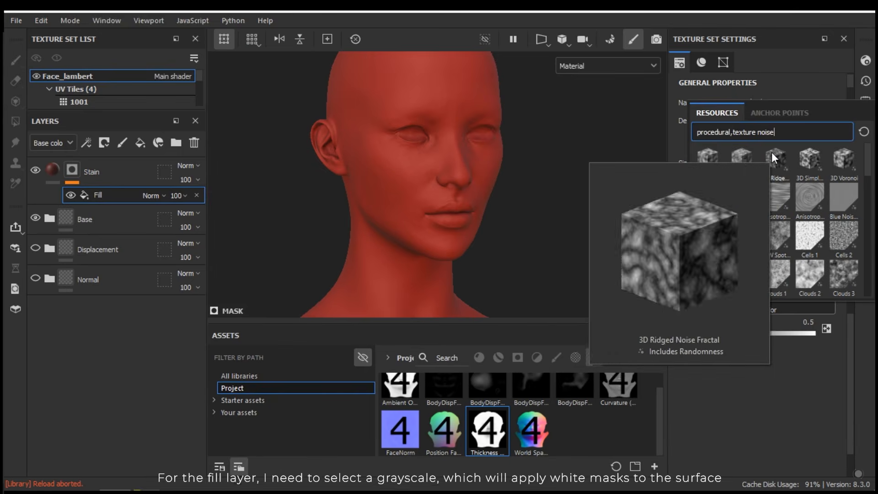
pyautogui.click(742, 158)
pyautogui.moveTo(460, 185)
pyautogui.keyDown('alt'); pyautogui.mouseDown()
pyautogui.moveTo(415, 182)
pyautogui.moveTo(447, 180)
pyautogui.moveTo(444, 194)
pyautogui.moveTo(458, 171)
pyautogui.mouseUp(); pyautogui.keyUp('alt')
pyautogui.scroll(3, 457, 171)
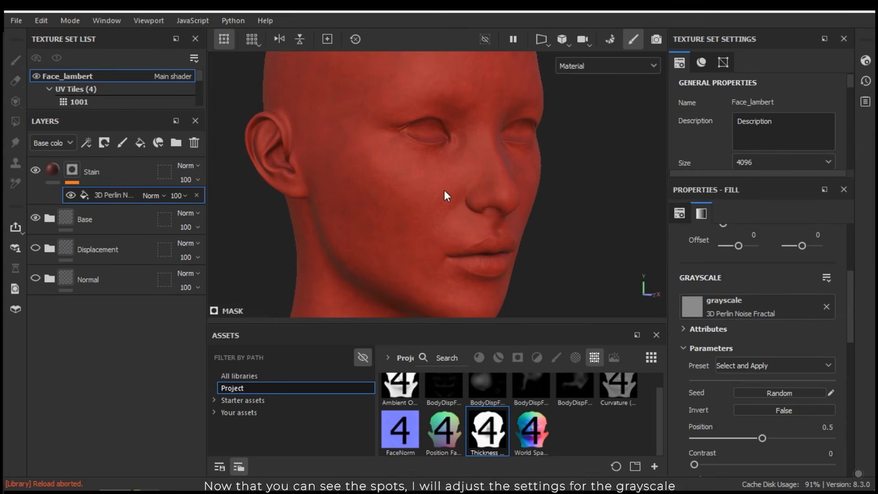
# Try a Perlin noise position of 0.52 and a contrast of about 0.42, then undo the contrast change
pyautogui.scroll(-2, 762, 439)
pyautogui.scroll(-5, 764, 436)
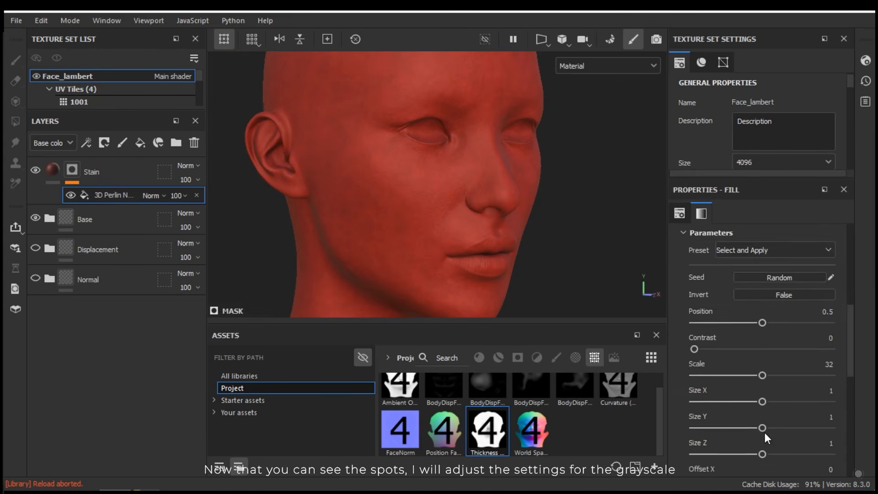
pyautogui.scroll(4, 769, 432)
pyautogui.scroll(1, 778, 412)
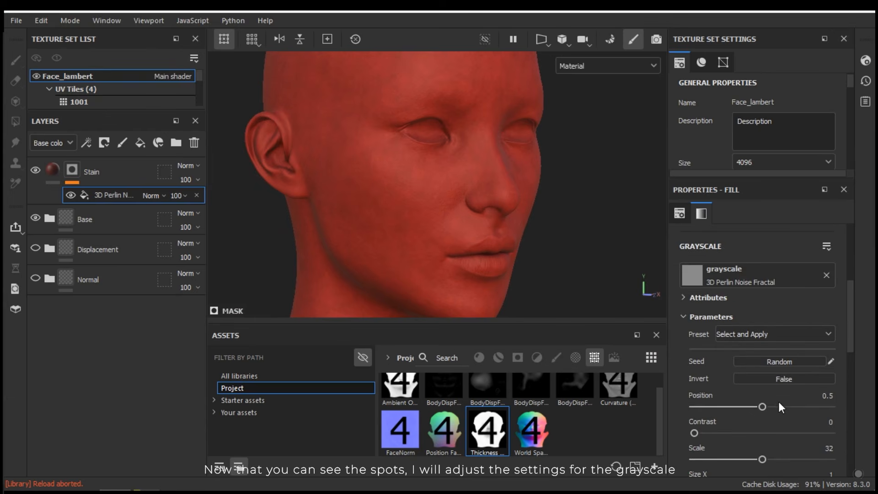
pyautogui.moveTo(763, 406)
pyautogui.mouseDown()
pyautogui.moveTo(780, 407)
pyautogui.moveTo(740, 407)
pyautogui.moveTo(765, 410)
pyautogui.mouseUp()
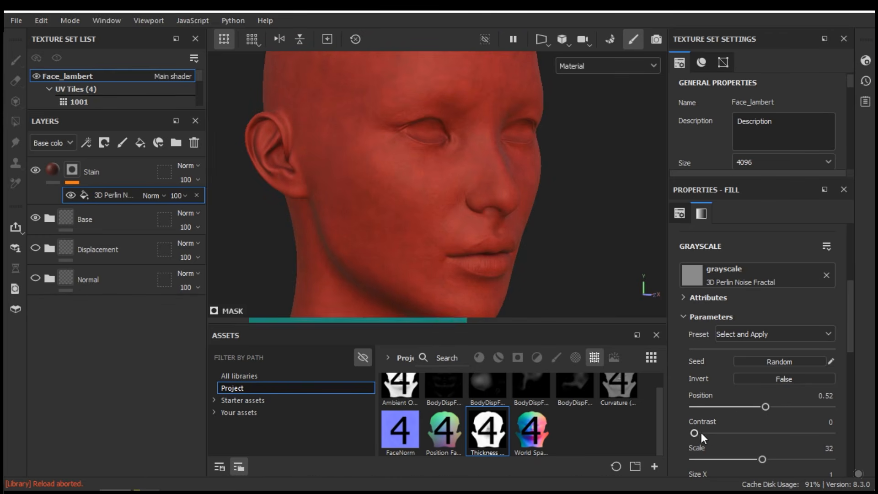
pyautogui.moveTo(695, 433); pyautogui.dragTo(748, 433)
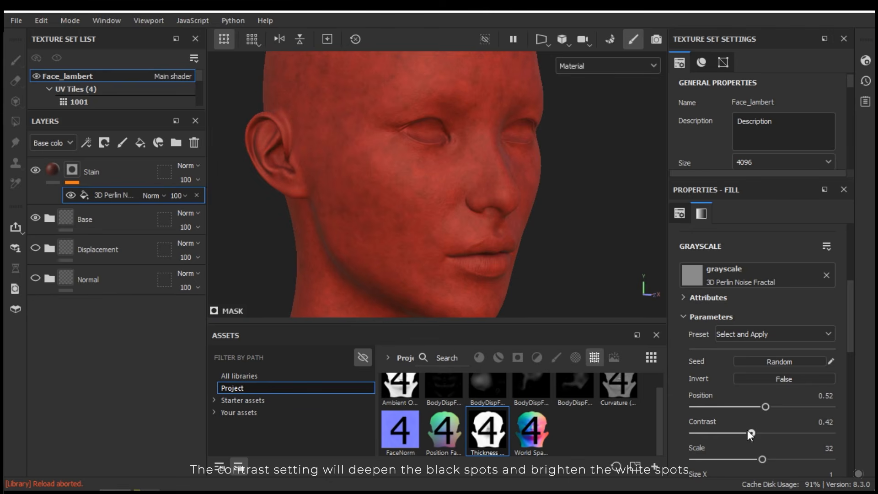
pyautogui.hotkey('ctrl', 'z')
# Set the Perlin noise scale to 47.4 and its position to 0.46
pyautogui.scroll(-2, 746, 372)
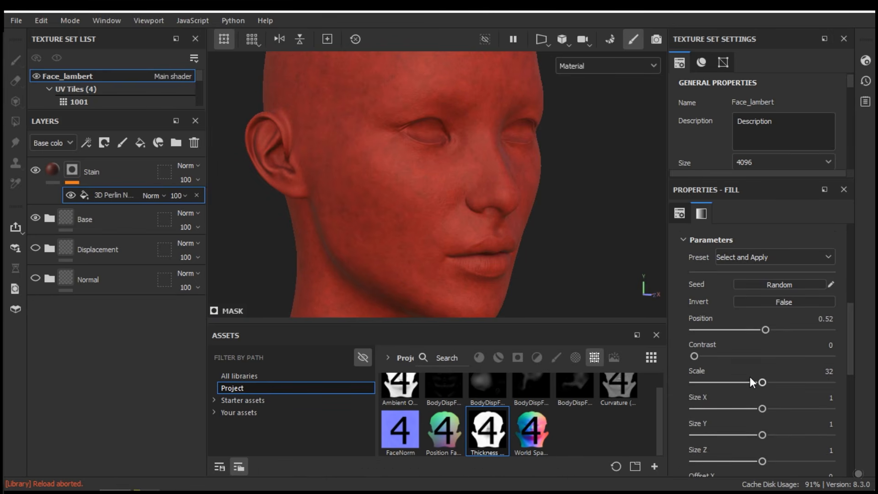
pyautogui.scroll(-2, 750, 377)
pyautogui.moveTo(766, 343); pyautogui.dragTo(795, 344)
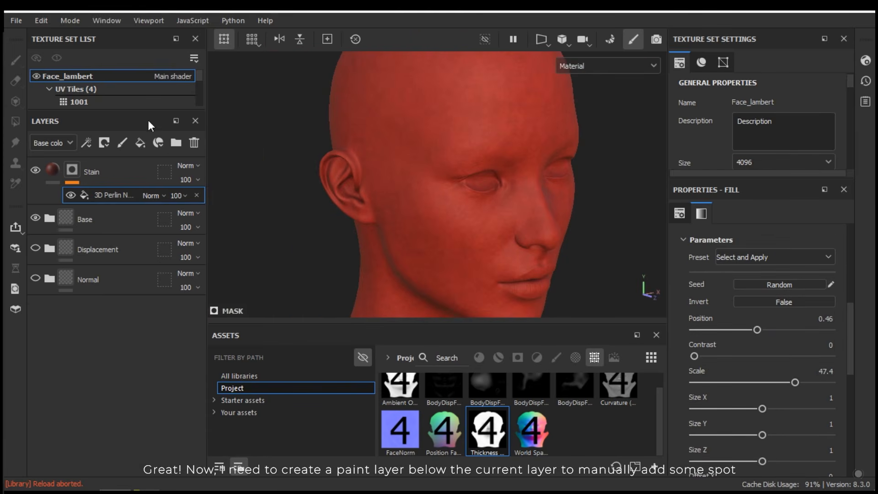
# Add a paint effect above the Perlin noise fill in the Stain layer's mask
pyautogui.rightClick(109, 194)
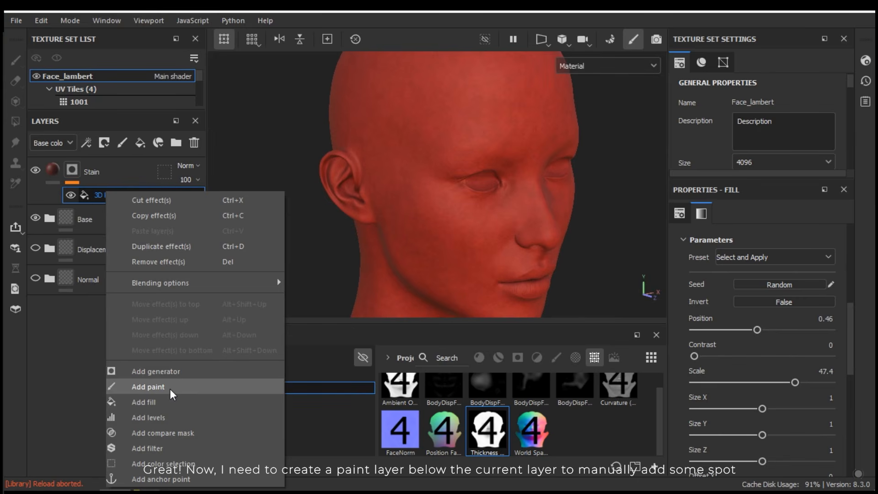
pyautogui.click(171, 389)
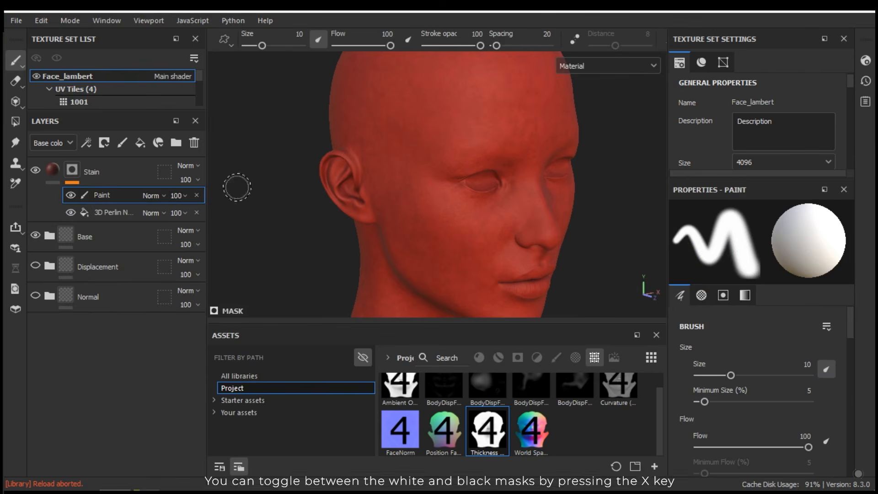
pyautogui.moveTo(609, 230)
pyautogui.keyDown('alt'); pyautogui.mouseDown()
pyautogui.moveTo(534, 197)
pyautogui.moveTo(451, 186)
pyautogui.moveTo(407, 166)
pyautogui.moveTo(499, 189)
pyautogui.mouseUp(); pyautogui.keyUp('alt')
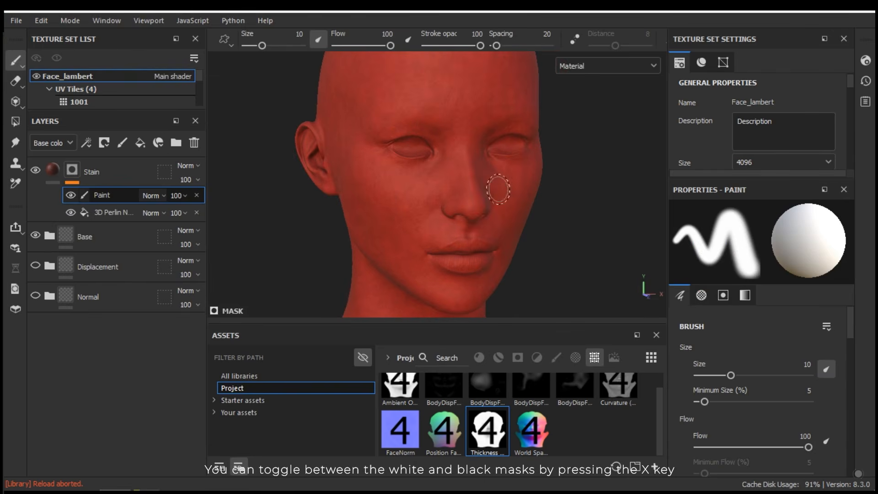
# Browse the Starter assets brushes and choose the Dots brush for painting the mask
pyautogui.click(560, 363)
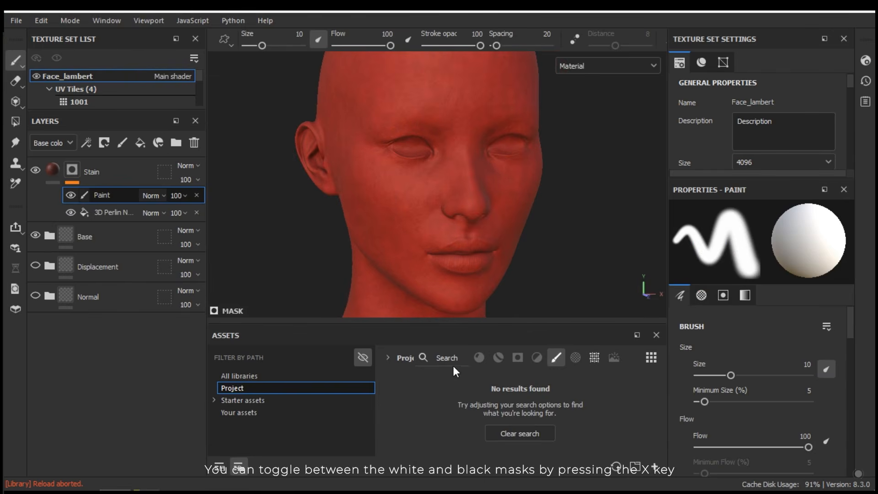
pyautogui.click(250, 411)
pyautogui.click(262, 401)
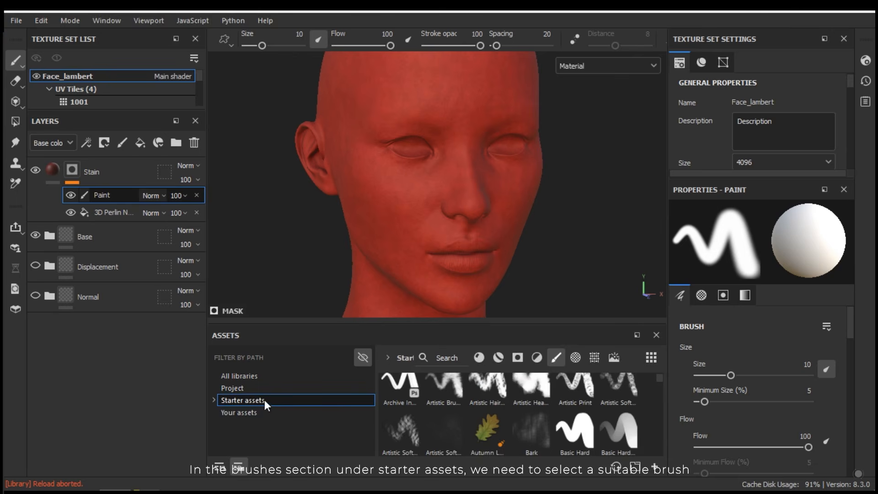
pyautogui.scroll(-5, 554, 389)
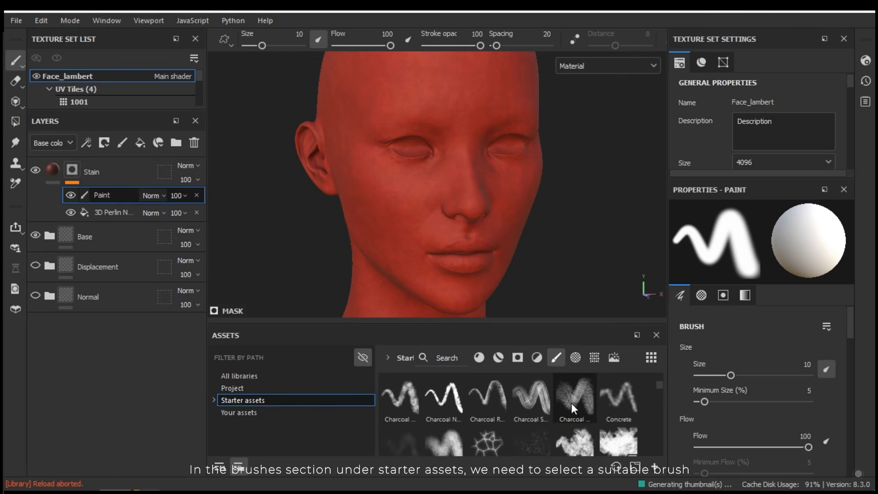
pyautogui.click(572, 404)
pyautogui.scroll(-1, 556, 426)
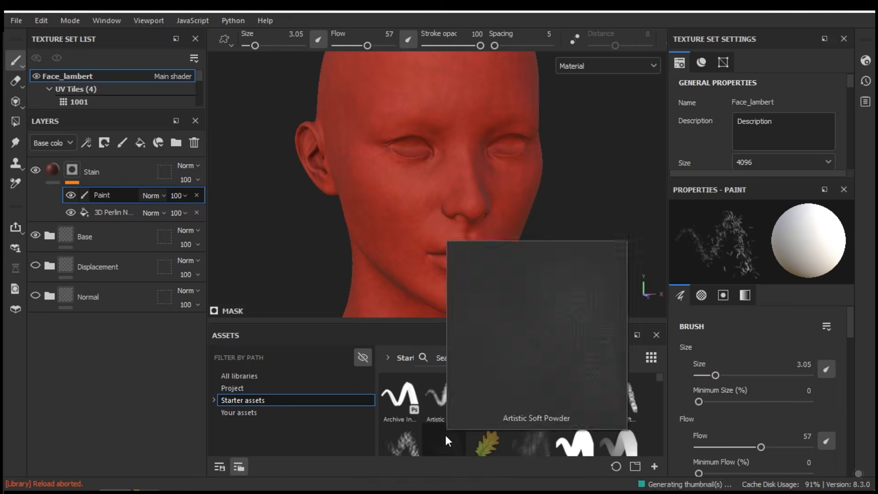
pyautogui.scroll(-3, 635, 407)
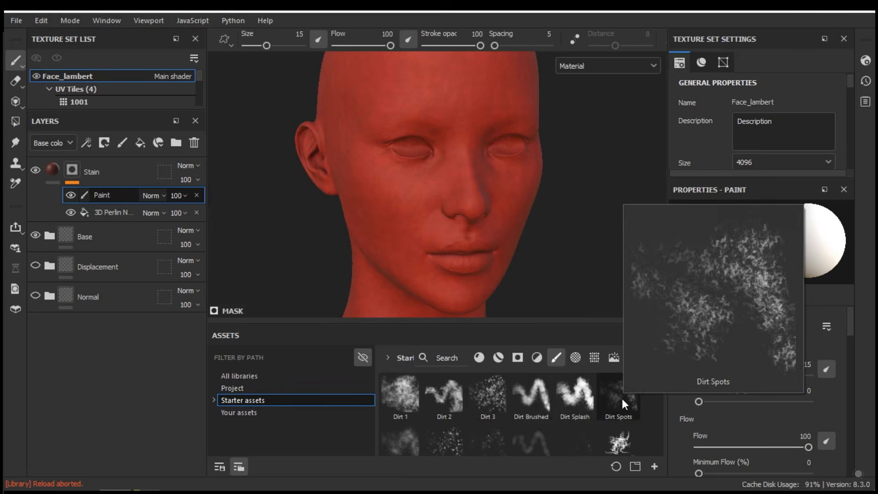
pyautogui.moveTo(484, 409)
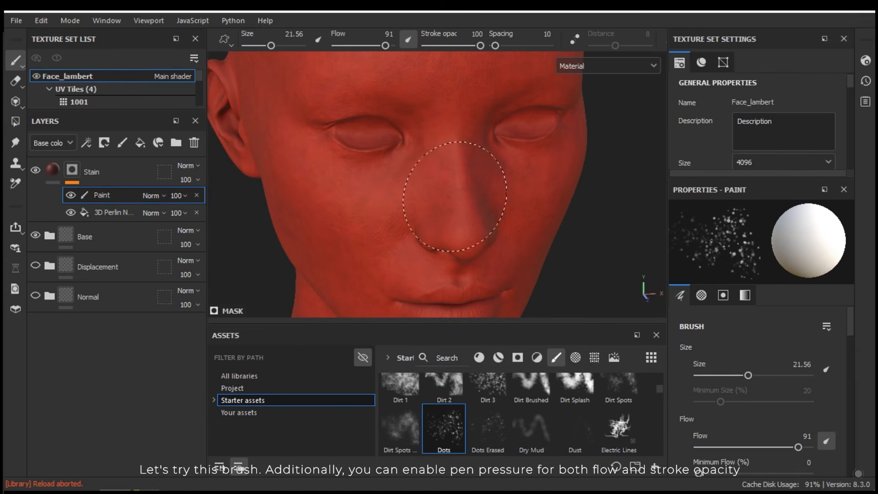
# Enable pen pressure for the Dots brush's size and set the brush size to 14.62
pyautogui.click(318, 39)
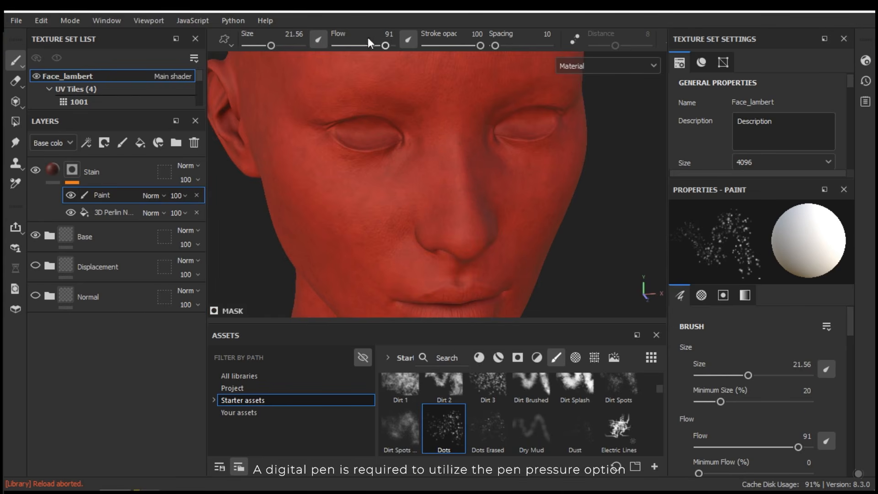
pyautogui.keyDown('alt'); pyautogui.moveTo(417, 224); pyautogui.dragTo(458, 249, button='right'); pyautogui.keyUp('alt')
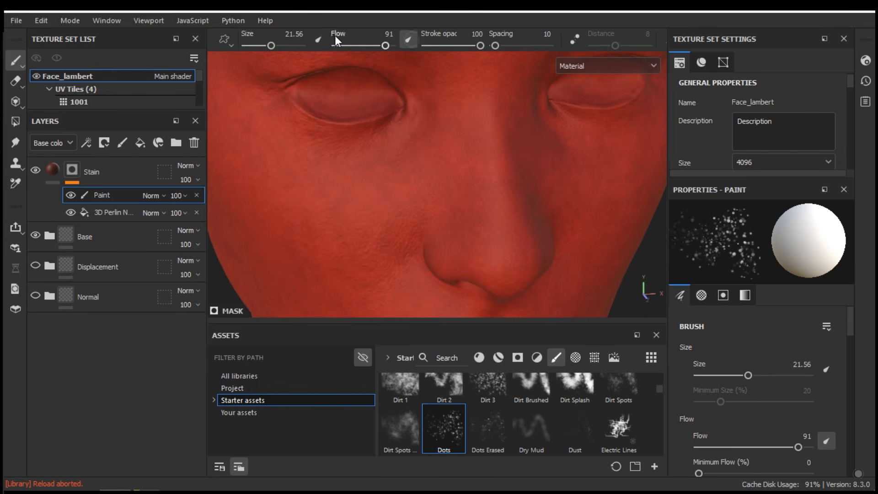
pyautogui.press('ctrl')
pyautogui.moveTo(465, 174)
pyautogui.keyDown('ctrl'); pyautogui.mouseDown(button='right')
pyautogui.moveTo(457, 165)
pyautogui.moveTo(485, 163)
pyautogui.mouseUp(button='right'); pyautogui.keyUp('ctrl')
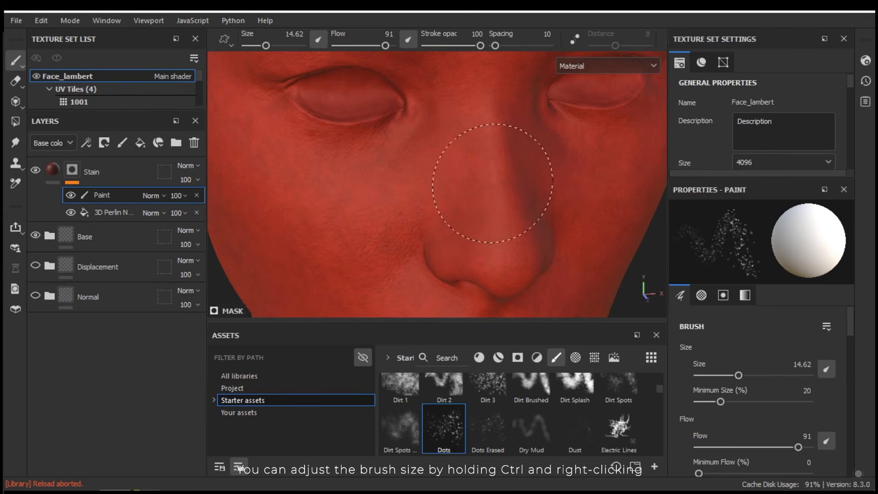
# Paint dotted spots on the Stain mask around the nose, eyes and cheeks, alternating between white and black
pyautogui.keyDown('alt'); pyautogui.moveTo(317, 159); pyautogui.dragTo(439, 163); pyautogui.keyUp('alt')
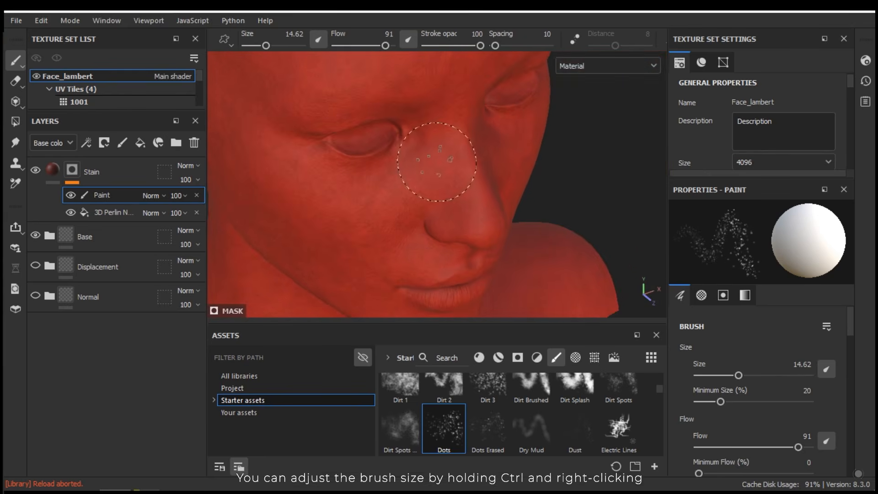
pyautogui.press('x')
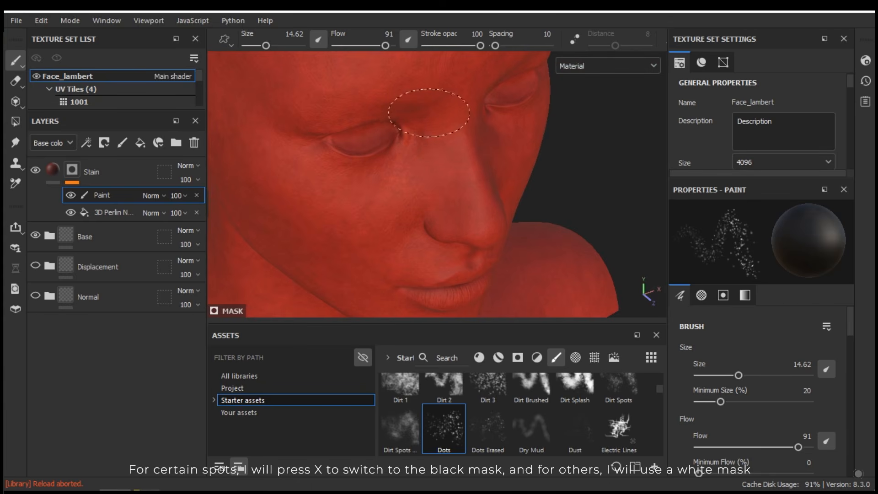
pyautogui.press('x')
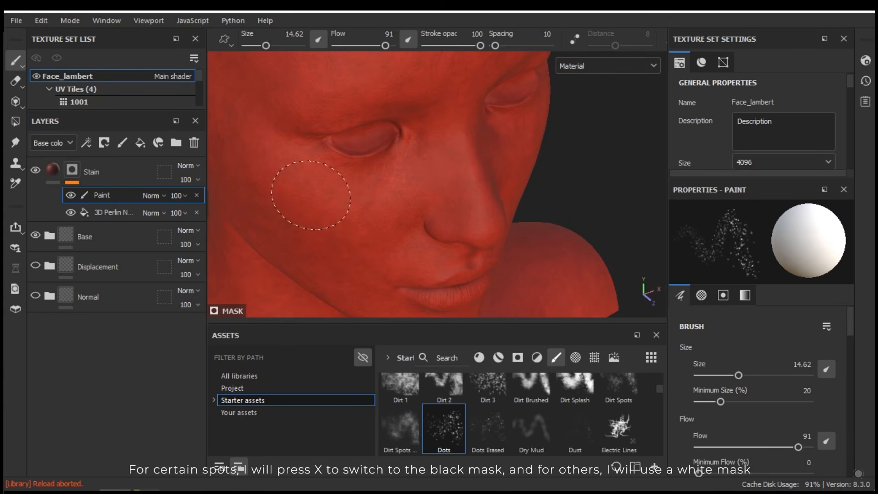
pyautogui.moveTo(462, 183)
pyautogui.keyDown('alt'); pyautogui.mouseDown()
pyautogui.moveTo(386, 172)
pyautogui.moveTo(514, 161)
pyautogui.mouseUp(); pyautogui.keyUp('alt')
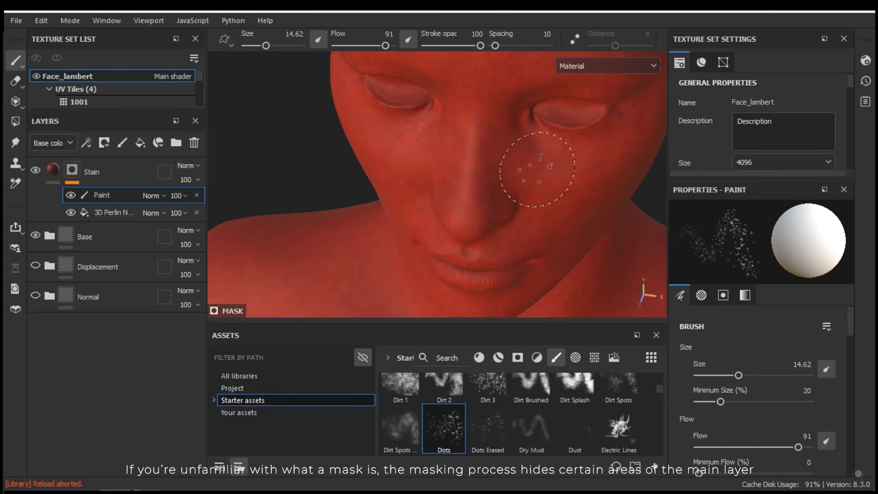
pyautogui.press('x')
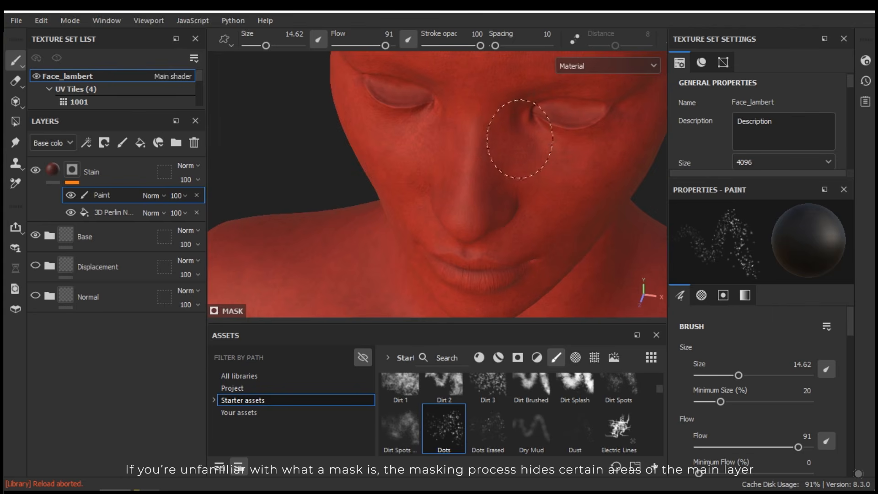
pyautogui.moveTo(513, 196)
pyautogui.keyDown('alt'); pyautogui.mouseDown()
pyautogui.moveTo(490, 117)
pyautogui.moveTo(514, 117)
pyautogui.mouseUp(); pyautogui.keyUp('alt')
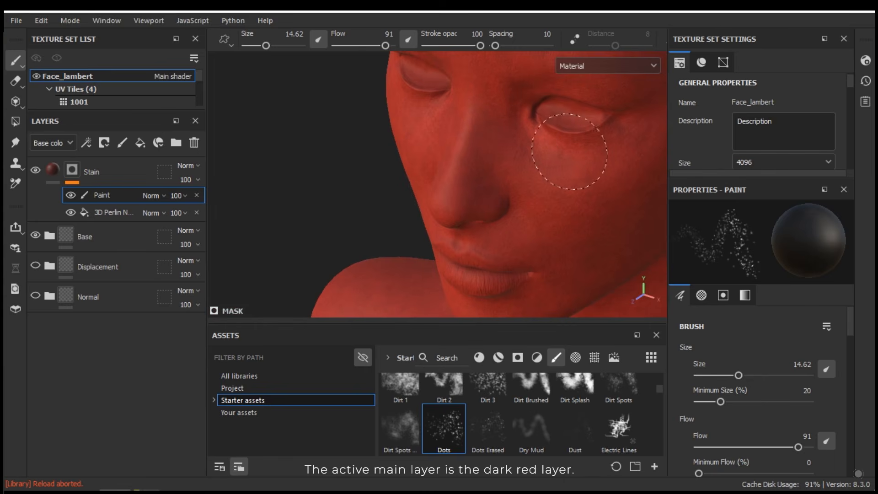
pyautogui.moveTo(494, 136)
pyautogui.keyDown('alt'); pyautogui.mouseDown()
pyautogui.moveTo(562, 165)
pyautogui.moveTo(545, 183)
pyautogui.mouseUp(); pyautogui.keyUp('alt')
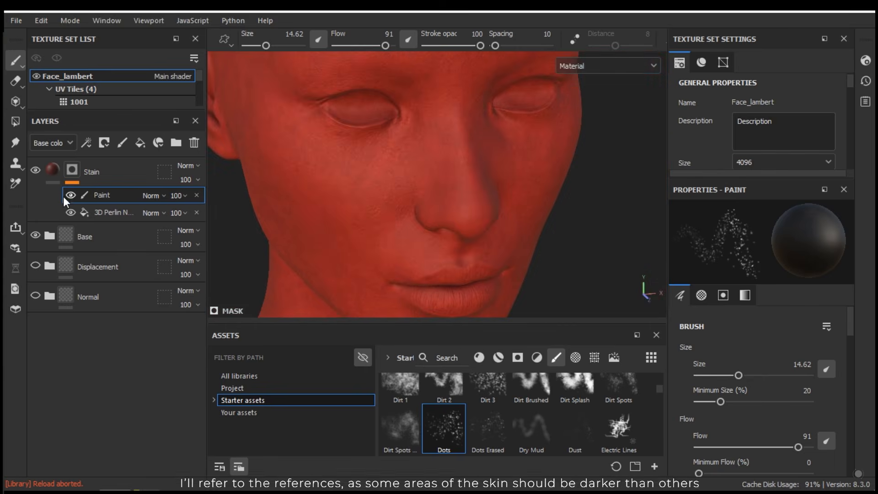
# Set the blending mode of the Stain mask's paint effect to Screen
pyautogui.scroll(3, 316, 151)
pyautogui.click(152, 195)
pyautogui.click(180, 184)
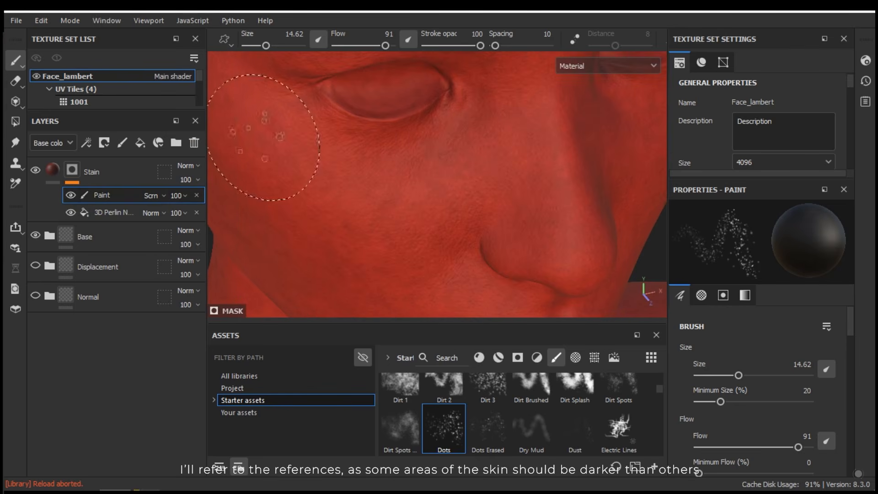
# Paint dotted spots on the Stain mask across the cheeks, nose and forehead with the Dots brush, alternating between white and black
pyautogui.moveTo(422, 187)
pyautogui.keyDown('alt'); pyautogui.mouseDown()
pyautogui.moveTo(430, 234)
pyautogui.moveTo(457, 196)
pyautogui.moveTo(467, 201)
pyautogui.mouseUp(); pyautogui.keyUp('alt')
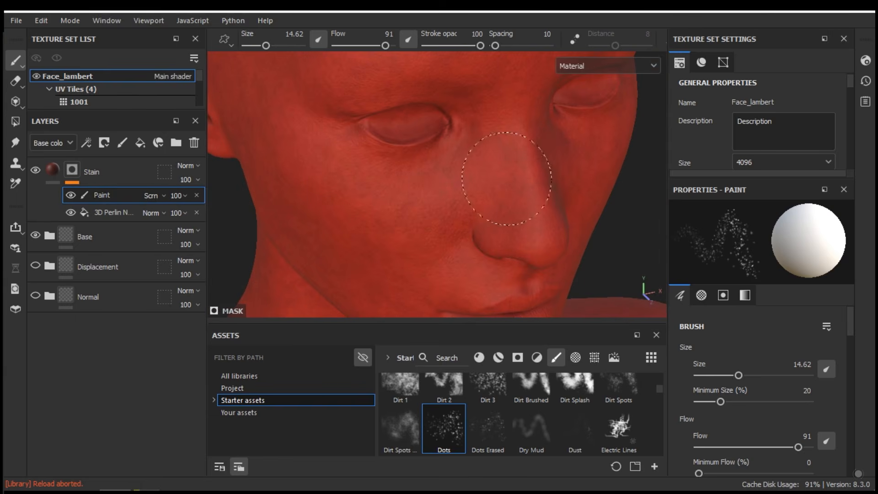
pyautogui.moveTo(508, 197)
pyautogui.keyDown('alt'); pyautogui.mouseDown()
pyautogui.moveTo(519, 224)
pyautogui.moveTo(450, 190)
pyautogui.mouseUp(); pyautogui.keyUp('alt')
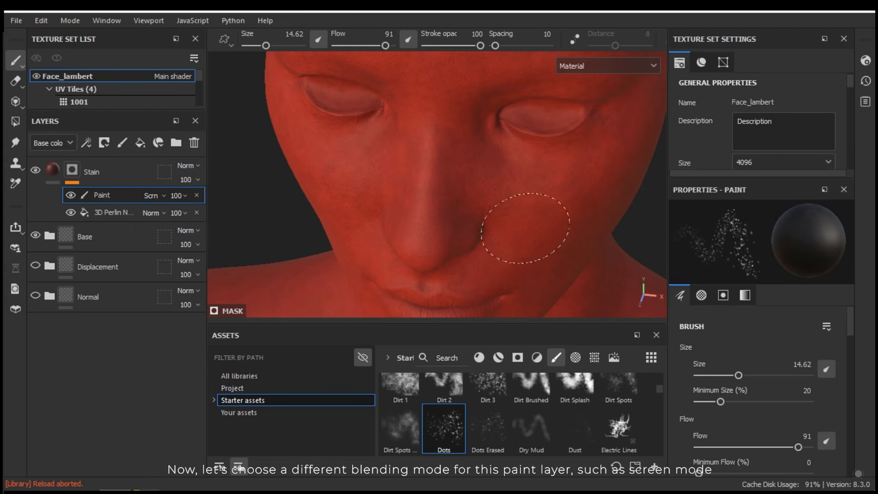
pyautogui.press('x')
pyautogui.keyDown('alt'); pyautogui.moveTo(430, 183); pyautogui.dragTo(447, 157); pyautogui.keyUp('alt')
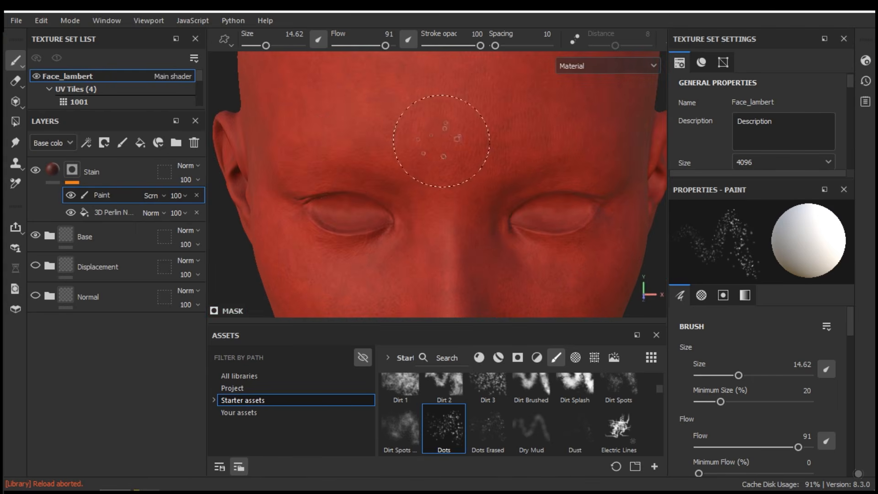
pyautogui.moveTo(463, 251)
pyautogui.keyDown('ctrl'); pyautogui.keyDown('alt'); pyautogui.mouseDown()
pyautogui.moveTo(463, 206)
pyautogui.moveTo(493, 240)
pyautogui.moveTo(487, 210)
pyautogui.moveTo(521, 198)
pyautogui.mouseUp(); pyautogui.keyUp('alt'); pyautogui.keyUp('ctrl')
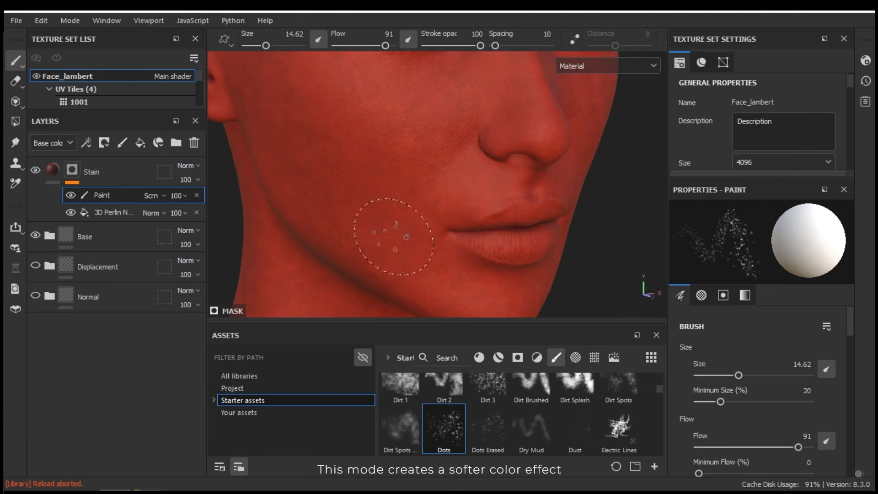
# Continue the dotted spots along the jaw, around the mouth and over the side of the face, alternating between white and black
pyautogui.keyDown('alt'); pyautogui.moveTo(367, 189); pyautogui.dragTo(430, 229); pyautogui.keyUp('alt')
pyautogui.keyDown('ctrl'); pyautogui.keyDown('alt'); pyautogui.moveTo(430, 229); pyautogui.dragTo(423, 177); pyautogui.keyUp('alt'); pyautogui.keyUp('ctrl')
pyautogui.press('x')
pyautogui.press('x')
pyautogui.scroll(-4, 392, 232)
pyautogui.keyDown('alt'); pyautogui.moveTo(391, 231); pyautogui.dragTo(238, 147); pyautogui.keyUp('alt')
pyautogui.keyDown('ctrl'); pyautogui.keyDown('alt'); pyautogui.moveTo(570, 218); pyautogui.dragTo(462, 151); pyautogui.keyUp('alt'); pyautogui.keyUp('ctrl')
pyautogui.keyDown('ctrl'); pyautogui.keyDown('alt'); pyautogui.moveTo(513, 114); pyautogui.dragTo(501, 241); pyautogui.keyUp('alt'); pyautogui.keyUp('ctrl')
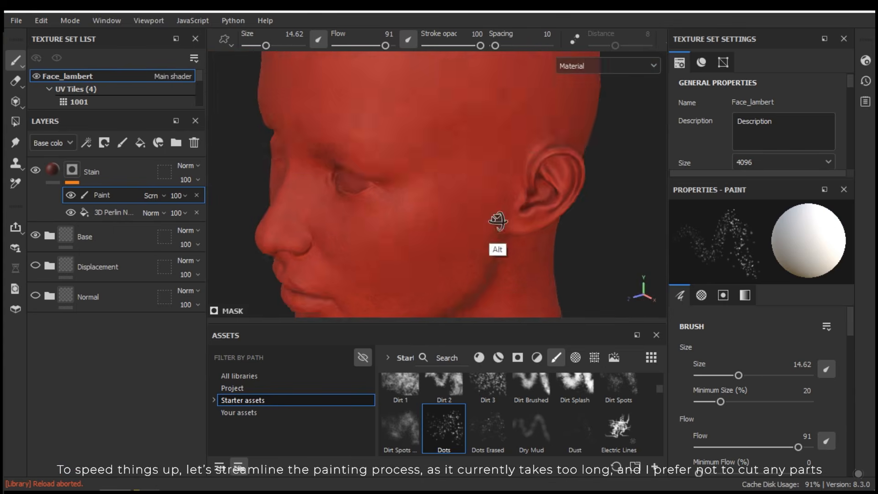
# Enlarge the Dots brush to 17.17 and paint larger dotted spots on both cheeks and beside the nose
pyautogui.moveTo(486, 172)
pyautogui.keyDown('alt'); pyautogui.mouseDown()
pyautogui.moveTo(349, 192)
pyautogui.moveTo(517, 210)
pyautogui.moveTo(452, 204)
pyautogui.mouseUp(); pyautogui.keyUp('alt')
pyautogui.keyDown('alt'); pyautogui.moveTo(452, 204); pyautogui.dragTo(533, 241, button='right'); pyautogui.keyUp('alt')
pyautogui.keyDown('ctrl'); pyautogui.keyDown('alt'); pyautogui.moveTo(442, 136); pyautogui.dragTo(465, 157); pyautogui.keyUp('alt'); pyautogui.keyUp('ctrl')
pyautogui.keyDown('ctrl'); pyautogui.moveTo(465, 157); pyautogui.dragTo(476, 157, button='right'); pyautogui.keyUp('ctrl')
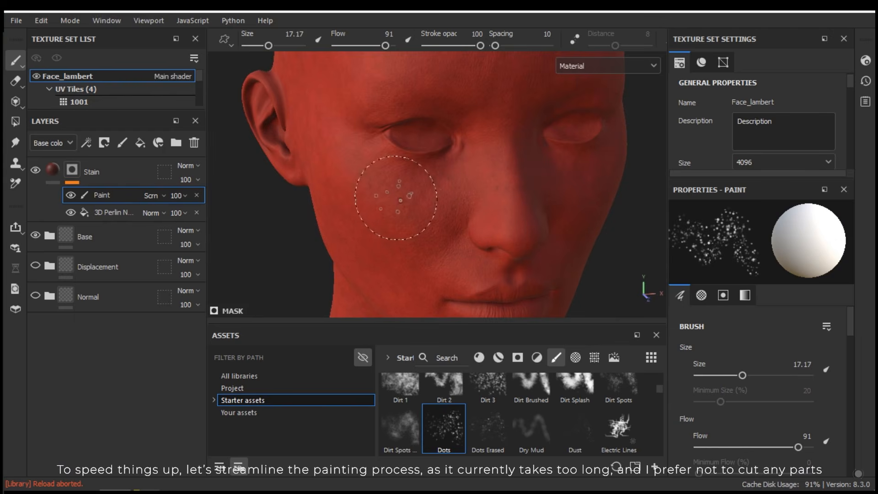
pyautogui.keyDown('alt'); pyautogui.moveTo(421, 224); pyautogui.dragTo(340, 221); pyautogui.keyUp('alt')
pyautogui.keyDown('shift'); pyautogui.moveTo(403, 215); pyautogui.dragTo(441, 220, button='right'); pyautogui.keyUp('shift')
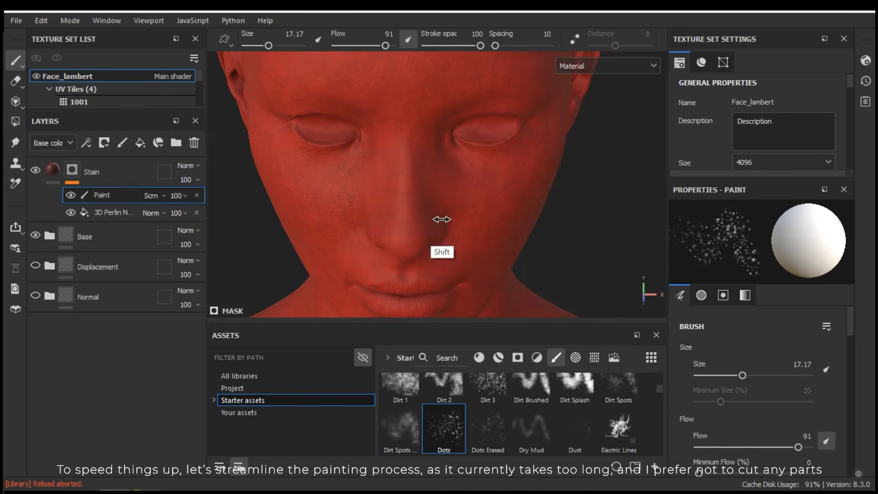
pyautogui.keyDown('alt'); pyautogui.moveTo(411, 217); pyautogui.dragTo(464, 180); pyautogui.keyUp('alt')
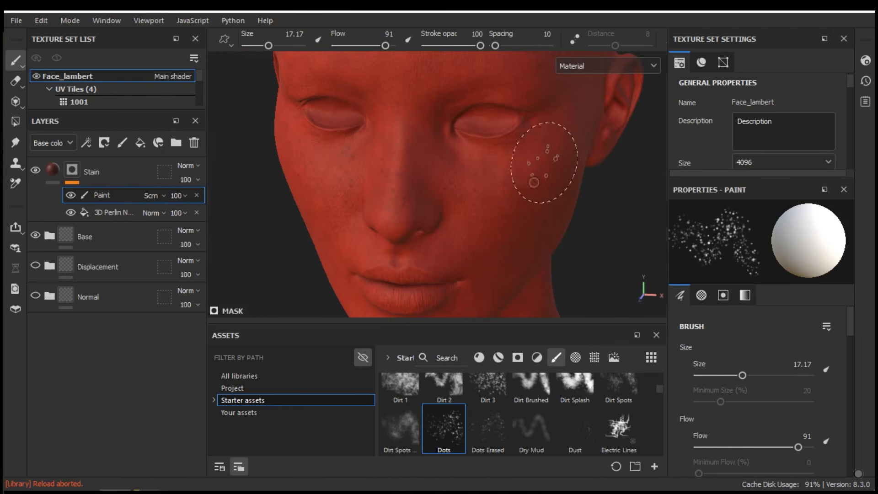
# Paint dotted spots on the forehead and upper face, alternating between white and black on the Stain mask
pyautogui.keyDown('alt'); pyautogui.moveTo(520, 166); pyautogui.dragTo(473, 274); pyautogui.keyUp('alt')
pyautogui.press('x')
pyautogui.press('x')
pyautogui.press('x')
pyautogui.keyDown('alt'); pyautogui.moveTo(469, 84); pyautogui.dragTo(575, 166); pyautogui.keyUp('alt')
pyautogui.press('x')
pyautogui.press('x')
pyautogui.press('x')
pyautogui.press('x')
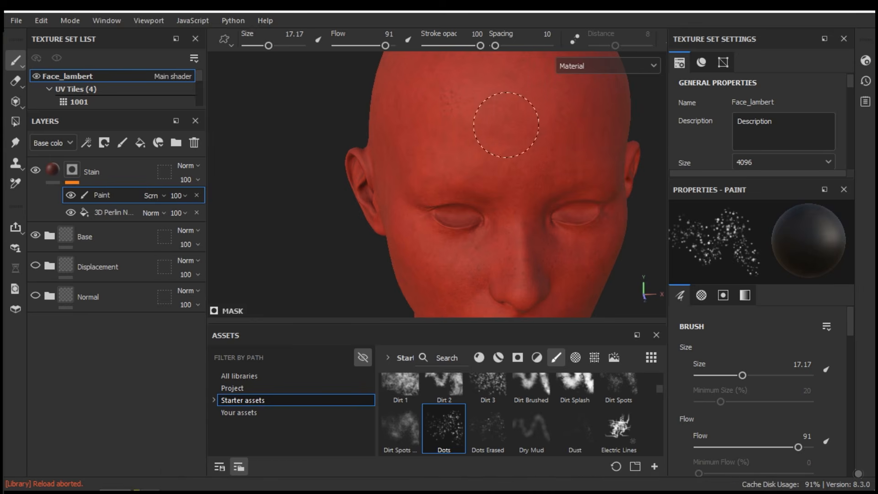
pyautogui.keyDown('alt'); pyautogui.moveTo(513, 174); pyautogui.dragTo(491, 254); pyautogui.keyUp('alt')
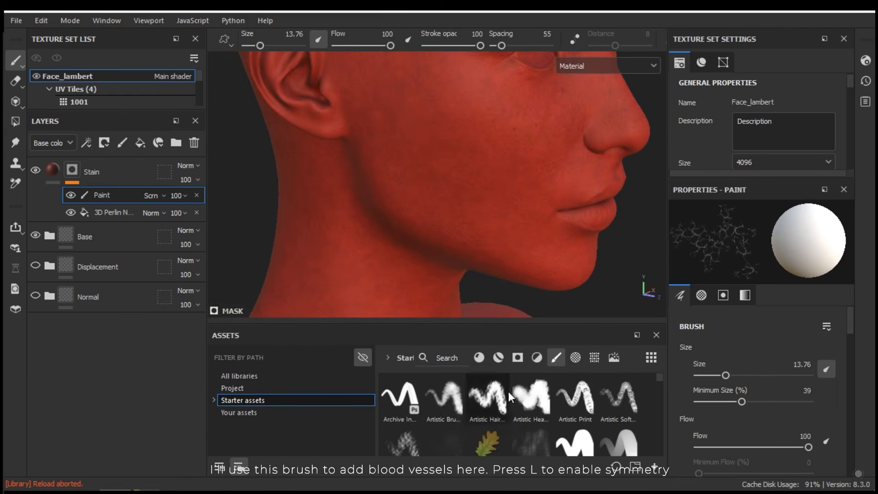
# Choose the vein-patterned Kyle's Con... brush from the Starter assets and set its size to 21.41 for painting near the ear
pyautogui.moveTo(660, 377); pyautogui.dragTo(658, 407)
pyautogui.keyDown('alt'); pyautogui.moveTo(439, 197); pyautogui.dragTo(491, 241, button='right'); pyautogui.keyUp('alt')
pyautogui.keyDown('alt'); pyautogui.moveTo(491, 241); pyautogui.dragTo(457, 183); pyautogui.keyUp('alt')
pyautogui.keyDown('alt'); pyautogui.moveTo(363, 202); pyautogui.dragTo(362, 141, button='right'); pyautogui.keyUp('alt')
pyautogui.moveTo(533, 77)
pyautogui.keyDown('alt'); pyautogui.mouseDown()
pyautogui.moveTo(427, 225)
pyautogui.moveTo(494, 198)
pyautogui.mouseUp(); pyautogui.keyUp('alt')
pyautogui.scroll(4, 494, 198)
pyautogui.moveTo(465, 197)
pyautogui.keyDown('ctrl'); pyautogui.mouseDown(button='right')
pyautogui.moveTo(478, 201)
pyautogui.moveTo(471, 197)
pyautogui.mouseUp(button='right'); pyautogui.keyUp('ctrl')
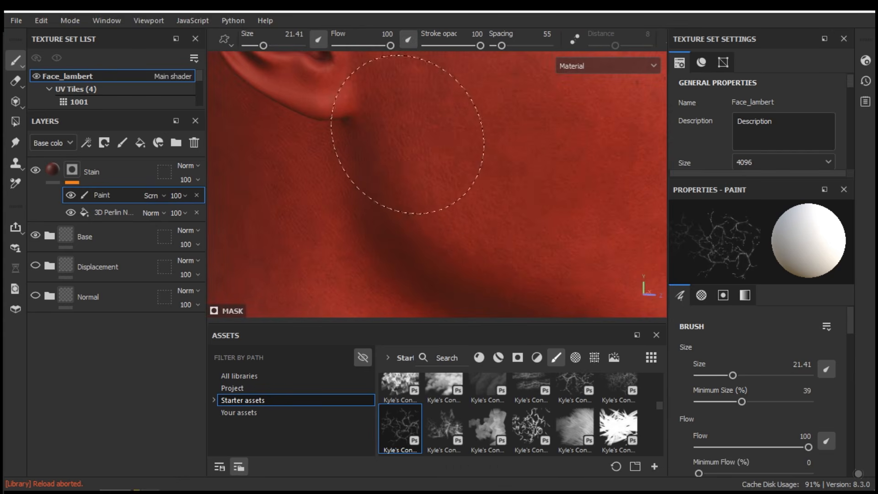
# Paint white blood vessels on the cheek below the ear, reducing the vein brush size to 11.07
pyautogui.moveTo(422, 186)
pyautogui.keyDown('alt'); pyautogui.mouseDown()
pyautogui.moveTo(480, 166)
pyautogui.moveTo(465, 255)
pyautogui.moveTo(441, 153)
pyautogui.mouseUp(); pyautogui.keyUp('alt')
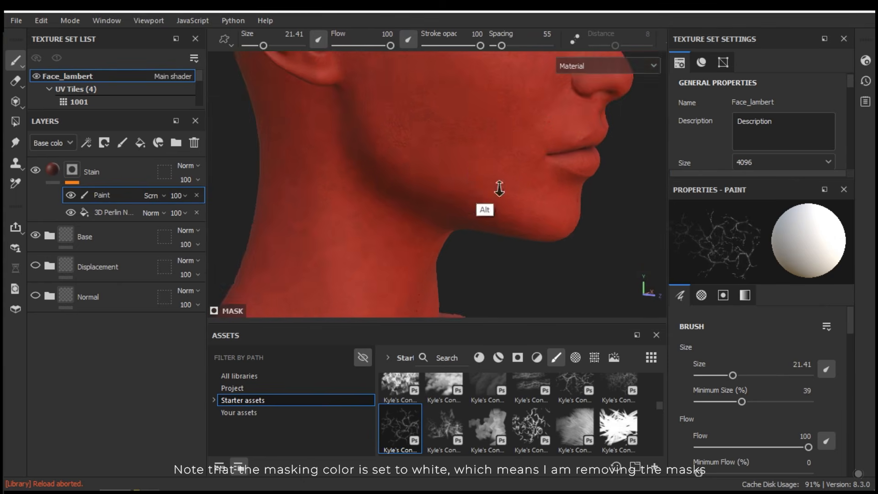
pyautogui.keyDown('ctrl'); pyautogui.moveTo(441, 153); pyautogui.dragTo(441, 186, button='right'); pyautogui.keyUp('ctrl')
pyautogui.keyDown('alt'); pyautogui.moveTo(441, 186); pyautogui.dragTo(510, 164); pyautogui.keyUp('alt')
pyautogui.keyDown('alt'); pyautogui.moveTo(484, 124); pyautogui.dragTo(490, 186); pyautogui.keyUp('alt')
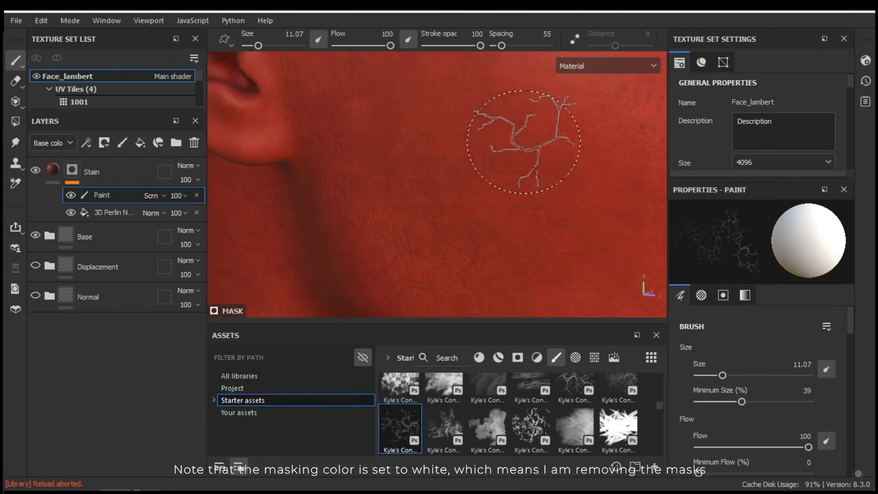
# Set the vein brush size to 23.29 and paint larger blood vessels along the jaw, cheek and temple
pyautogui.keyDown('ctrl'); pyautogui.moveTo(490, 186); pyautogui.dragTo(402, 196, button='right'); pyautogui.keyUp('ctrl')
pyautogui.moveTo(403, 197)
pyautogui.keyDown('alt'); pyautogui.mouseDown()
pyautogui.moveTo(454, 255)
pyautogui.moveTo(442, 175)
pyautogui.mouseUp(); pyautogui.keyUp('alt')
pyautogui.moveTo(441, 175)
pyautogui.keyDown('alt'); pyautogui.mouseDown(button='right')
pyautogui.moveTo(406, 200)
pyautogui.moveTo(502, 173)
pyautogui.mouseUp(button='right'); pyautogui.keyUp('alt')
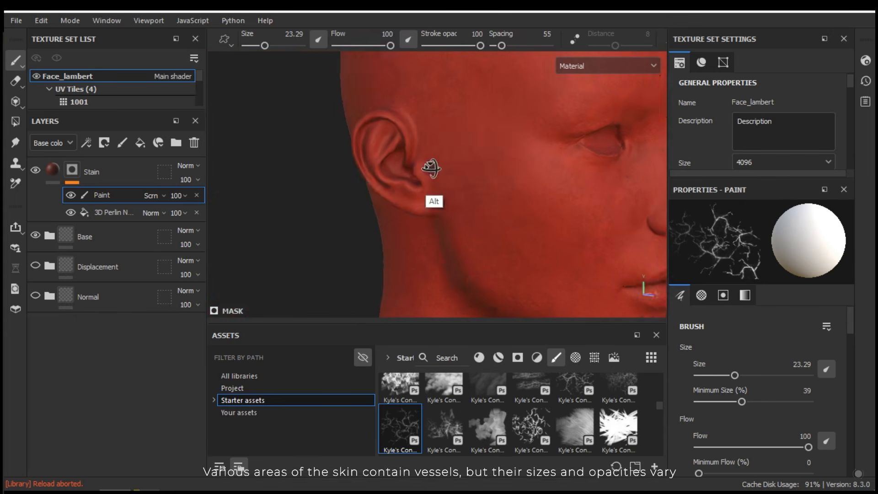
pyautogui.moveTo(471, 226)
pyautogui.keyDown('alt'); pyautogui.mouseDown(button='right')
pyautogui.moveTo(547, 230)
pyautogui.moveTo(433, 218)
pyautogui.mouseUp(button='right'); pyautogui.keyUp('alt')
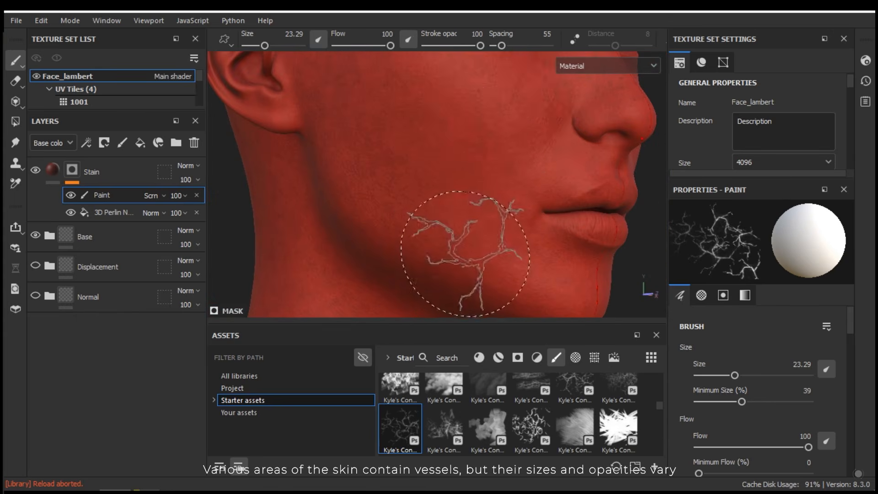
pyautogui.keyDown('alt'); pyautogui.moveTo(453, 253); pyautogui.dragTo(424, 218); pyautogui.keyUp('alt')
pyautogui.moveTo(415, 162)
pyautogui.keyDown('alt'); pyautogui.mouseDown()
pyautogui.moveTo(525, 183)
pyautogui.moveTo(355, 158)
pyautogui.mouseUp(); pyautogui.keyUp('alt')
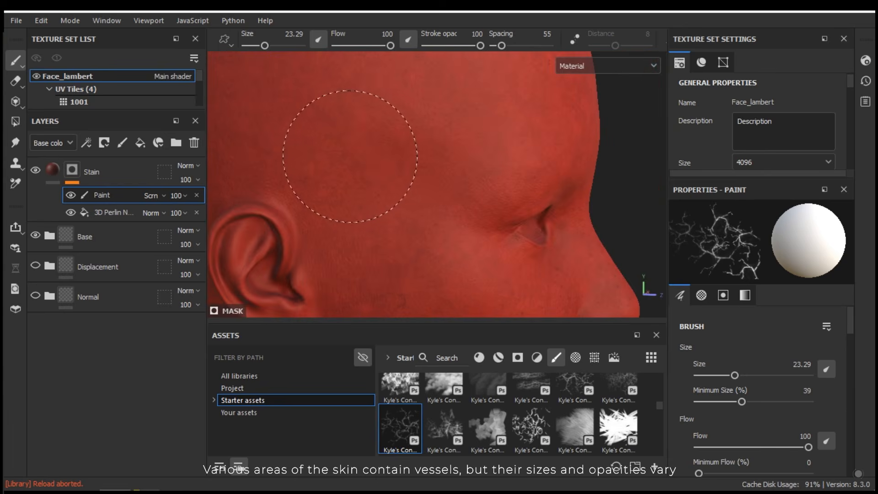
pyautogui.keyDown('alt'); pyautogui.moveTo(424, 117); pyautogui.dragTo(343, 186, button='right'); pyautogui.keyUp('alt')
pyautogui.moveTo(422, 245)
pyautogui.keyDown('alt'); pyautogui.mouseDown(button='right')
pyautogui.moveTo(362, 166)
pyautogui.moveTo(368, 150)
pyautogui.moveTo(352, 149)
pyautogui.mouseUp(button='right'); pyautogui.keyUp('alt')
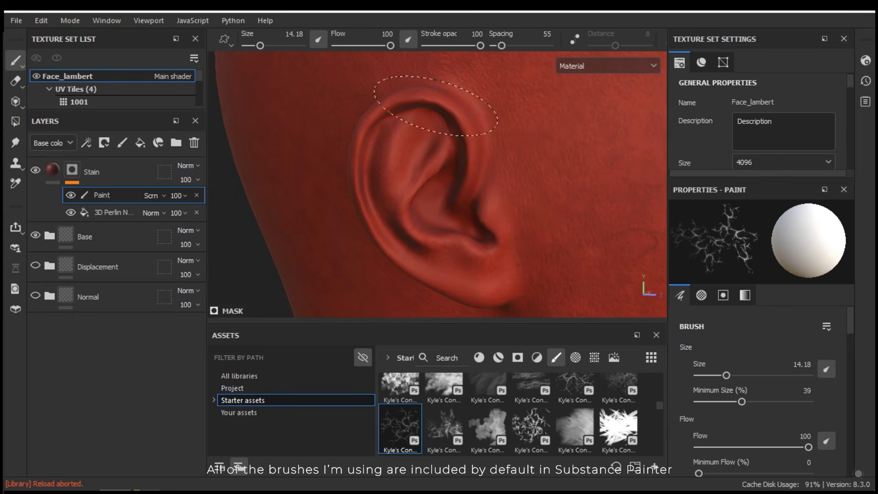
# Paint blood vessels on the ear and down the neck, using vein brush sizes of 14.18 and 19.94
pyautogui.keyDown('alt'); pyautogui.moveTo(503, 307); pyautogui.dragTo(471, 196, button='middle'); pyautogui.keyUp('alt')
pyautogui.moveTo(470, 195)
pyautogui.keyDown('alt'); pyautogui.mouseDown(button='right')
pyautogui.moveTo(433, 201)
pyautogui.moveTo(451, 202)
pyautogui.mouseUp(button='right'); pyautogui.keyUp('alt')
pyautogui.keyDown('alt'); pyautogui.moveTo(425, 178); pyautogui.dragTo(441, 173); pyautogui.keyUp('alt')
pyautogui.keyDown('alt'); pyautogui.moveTo(410, 266); pyautogui.dragTo(467, 234); pyautogui.keyUp('alt')
pyautogui.keyDown('alt'); pyautogui.moveTo(412, 267); pyautogui.dragTo(471, 166, button='middle'); pyautogui.keyUp('alt')
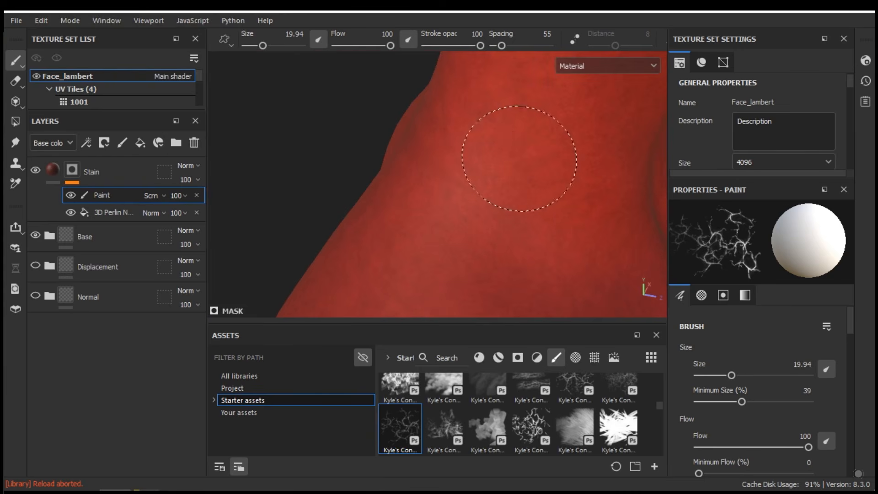
pyautogui.moveTo(432, 265)
pyautogui.keyDown('alt'); pyautogui.mouseDown()
pyautogui.moveTo(500, 167)
pyautogui.moveTo(461, 144)
pyautogui.mouseUp(); pyautogui.keyUp('alt')
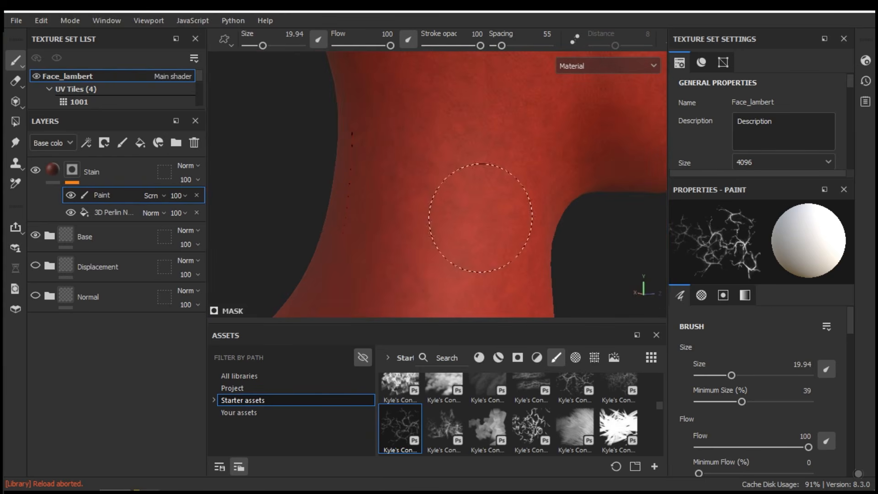
pyautogui.moveTo(386, 272)
pyautogui.keyDown('alt'); pyautogui.mouseDown()
pyautogui.moveTo(418, 226)
pyautogui.moveTo(449, 149)
pyautogui.mouseUp(); pyautogui.keyUp('alt')
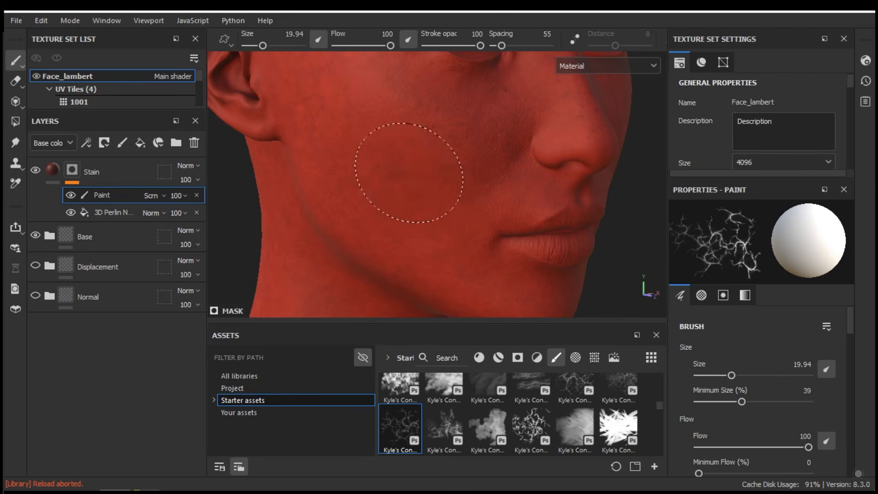
# Paint white blood vessels over the cheeks, nose, forehead and eye areas with the vein brush at size 19.94
pyautogui.keyDown('alt'); pyautogui.moveTo(407, 202); pyautogui.dragTo(519, 200); pyautogui.keyUp('alt')
pyautogui.keyDown('alt'); pyautogui.moveTo(494, 229); pyautogui.dragTo(529, 186); pyautogui.keyUp('alt')
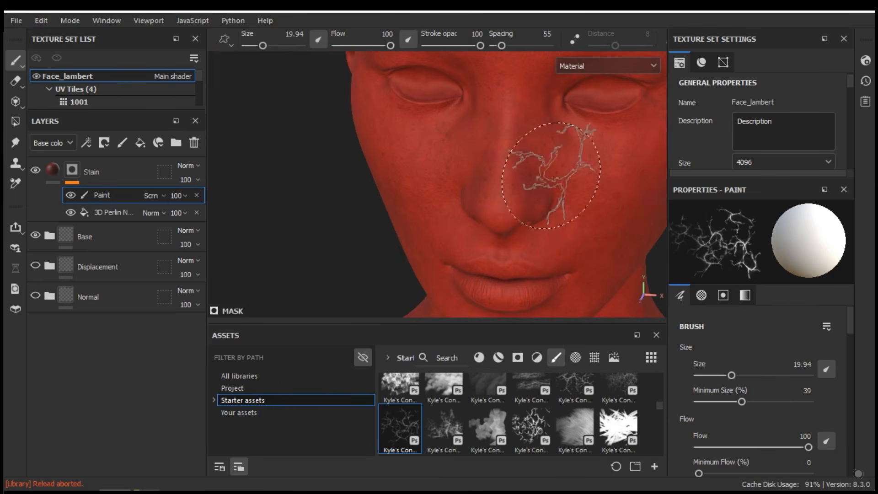
pyautogui.keyDown('alt'); pyautogui.moveTo(569, 78); pyautogui.dragTo(548, 188); pyautogui.keyUp('alt')
pyautogui.keyDown('alt'); pyautogui.moveTo(519, 215); pyautogui.dragTo(496, 226); pyautogui.keyUp('alt')
pyautogui.keyDown('alt'); pyautogui.moveTo(496, 226); pyautogui.dragTo(513, 206, button='right'); pyautogui.keyUp('alt')
pyautogui.moveTo(452, 170)
pyautogui.keyDown('ctrl'); pyautogui.keyDown('alt'); pyautogui.mouseDown()
pyautogui.moveTo(563, 239)
pyautogui.moveTo(592, 210)
pyautogui.mouseUp(); pyautogui.keyUp('alt'); pyautogui.keyUp('ctrl')
pyautogui.keyDown('alt'); pyautogui.moveTo(595, 197); pyautogui.dragTo(441, 181, button='right'); pyautogui.keyUp('alt')
pyautogui.keyDown('alt'); pyautogui.moveTo(441, 181); pyautogui.dragTo(342, 248); pyautogui.keyUp('alt')
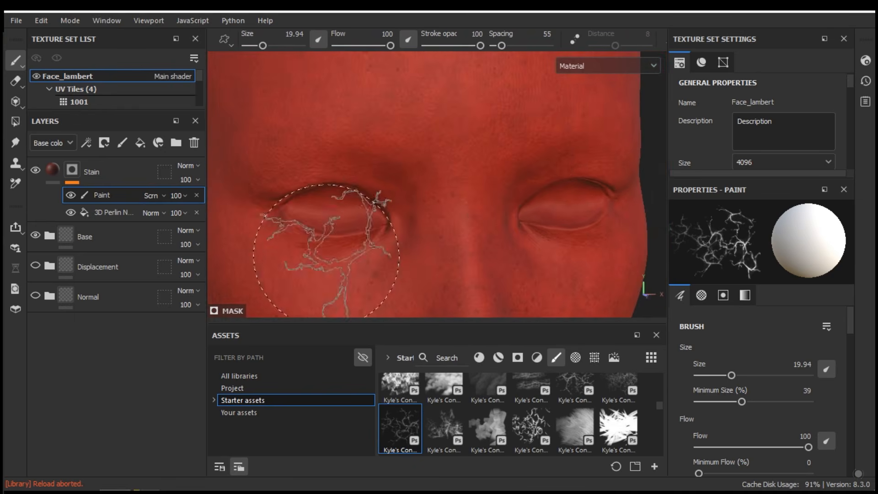
pyautogui.keyDown('alt'); pyautogui.moveTo(441, 155); pyautogui.dragTo(414, 183, button='right'); pyautogui.keyUp('alt')
pyautogui.moveTo(507, 197)
pyautogui.keyDown('alt'); pyautogui.mouseDown()
pyautogui.moveTo(468, 210)
pyautogui.moveTo(517, 220)
pyautogui.mouseUp(); pyautogui.keyUp('alt')
# Choose the Basic Hard... brush at size 0.24 and paint fine white veins around the eye and brow
pyautogui.moveTo(660, 405); pyautogui.dragTo(658, 371)
pyautogui.click(619, 441)
pyautogui.moveTo(530, 238)
pyautogui.keyDown('alt'); pyautogui.mouseDown(button='right')
pyautogui.moveTo(530, 210)
pyautogui.moveTo(428, 208)
pyautogui.moveTo(597, 192)
pyautogui.mouseUp(button='right'); pyautogui.keyUp('alt')
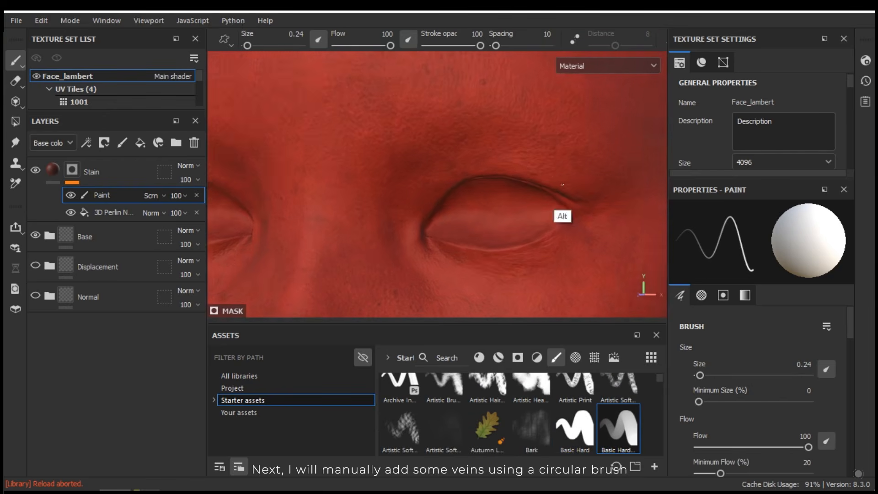
pyautogui.keyDown('alt'); pyautogui.moveTo(598, 193); pyautogui.dragTo(549, 141); pyautogui.keyUp('alt')
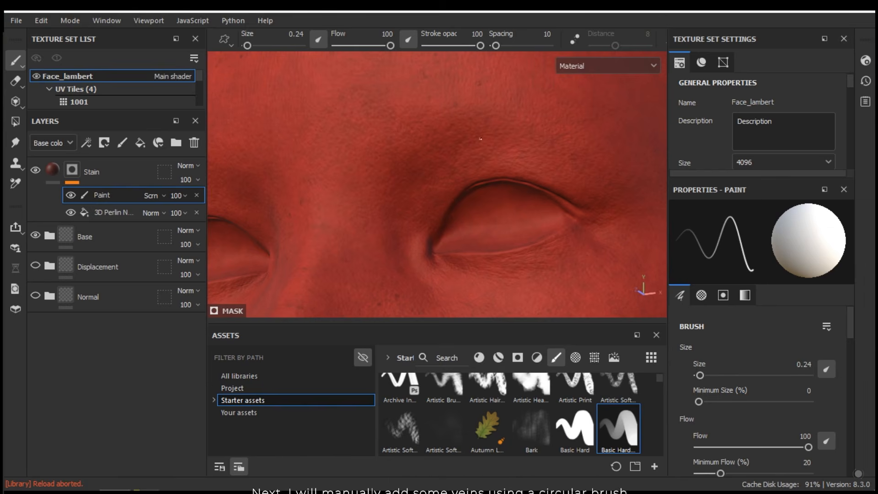
pyautogui.keyDown('alt'); pyautogui.moveTo(565, 92); pyautogui.dragTo(489, 236); pyautogui.keyUp('alt')
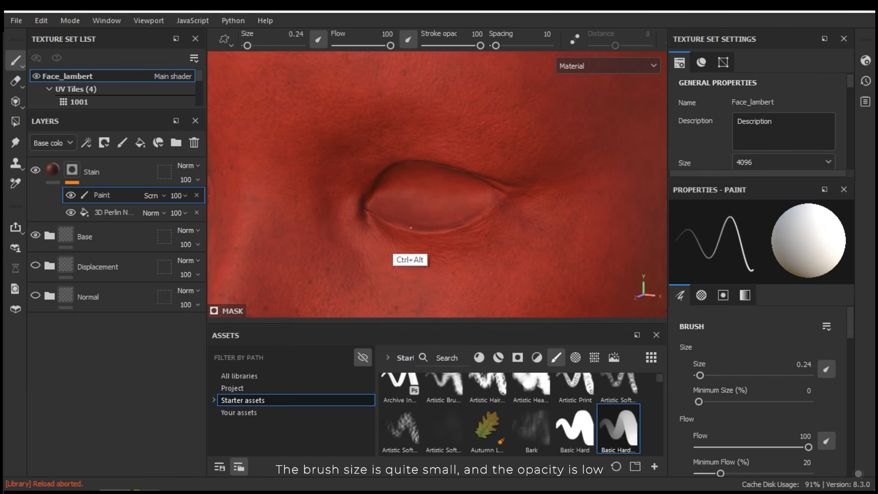
# Hand-paint thin veins around the other eye, across the upper cheek and over the side of the nose
pyautogui.keyDown('alt'); pyautogui.moveTo(432, 188); pyautogui.dragTo(478, 167); pyautogui.keyUp('alt')
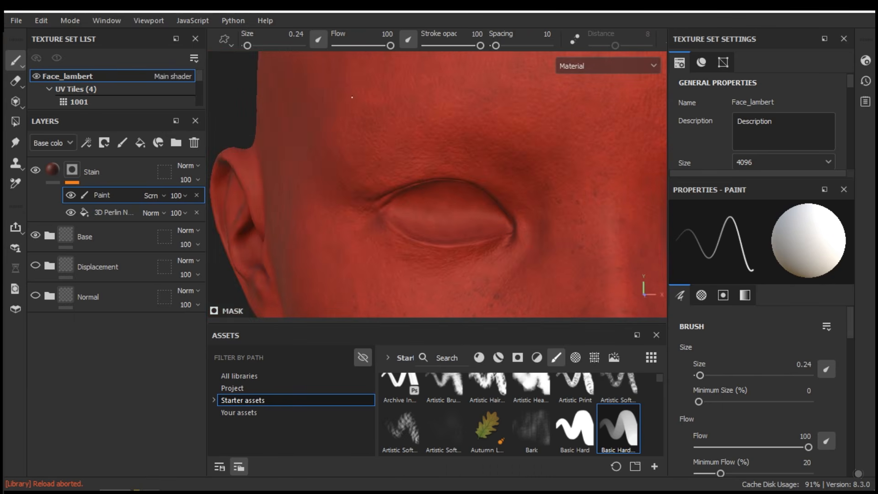
pyautogui.keyDown('alt'); pyautogui.moveTo(356, 164); pyautogui.dragTo(476, 213); pyautogui.keyUp('alt')
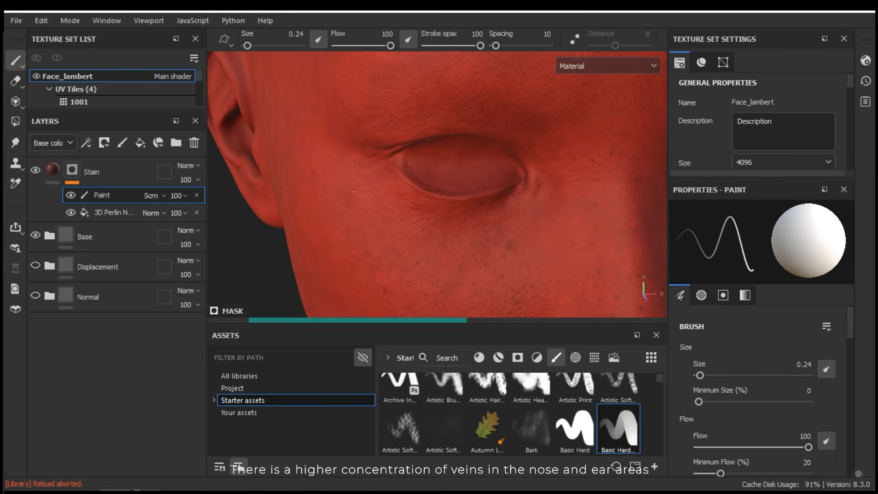
pyautogui.moveTo(390, 151)
pyautogui.keyDown('alt'); pyautogui.mouseDown()
pyautogui.moveTo(494, 251)
pyautogui.moveTo(510, 250)
pyautogui.mouseUp(); pyautogui.keyUp('alt')
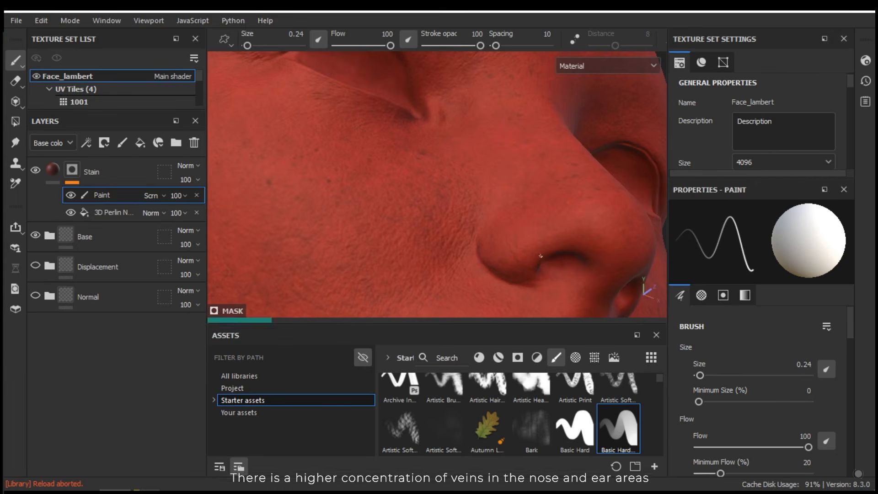
pyautogui.moveTo(520, 168)
pyautogui.keyDown('alt'); pyautogui.mouseDown()
pyautogui.moveTo(539, 235)
pyautogui.moveTo(521, 254)
pyautogui.mouseUp(); pyautogui.keyUp('alt')
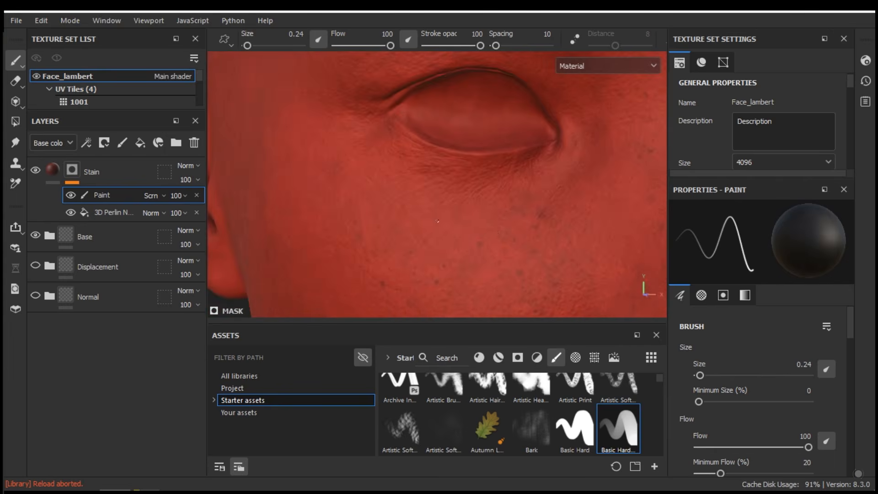
# Paint fine veins on the cheek below the eye and around the corner of the mouth, alternating between black and white
pyautogui.keyDown('alt'); pyautogui.moveTo(497, 232); pyautogui.dragTo(561, 206); pyautogui.keyUp('alt')
pyautogui.press('x')
pyautogui.press('x')
pyautogui.press('x')
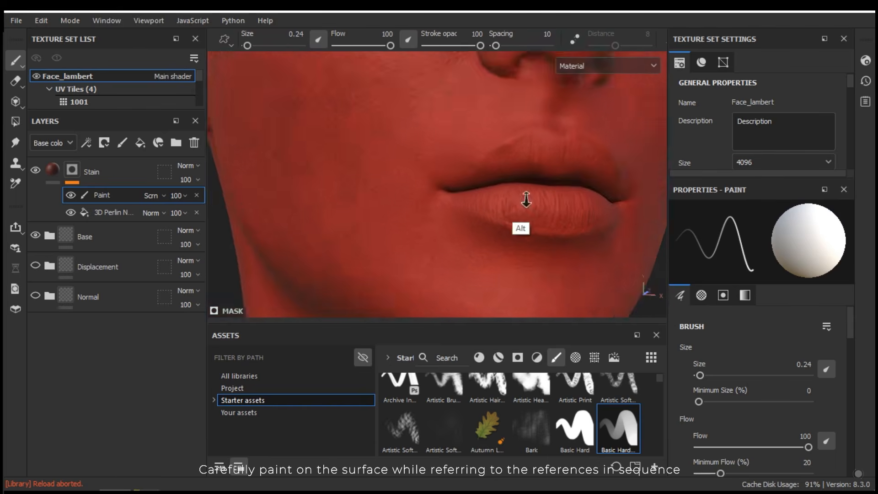
pyautogui.keyDown('alt'); pyautogui.moveTo(525, 198); pyautogui.dragTo(444, 234, button='right'); pyautogui.keyUp('alt')
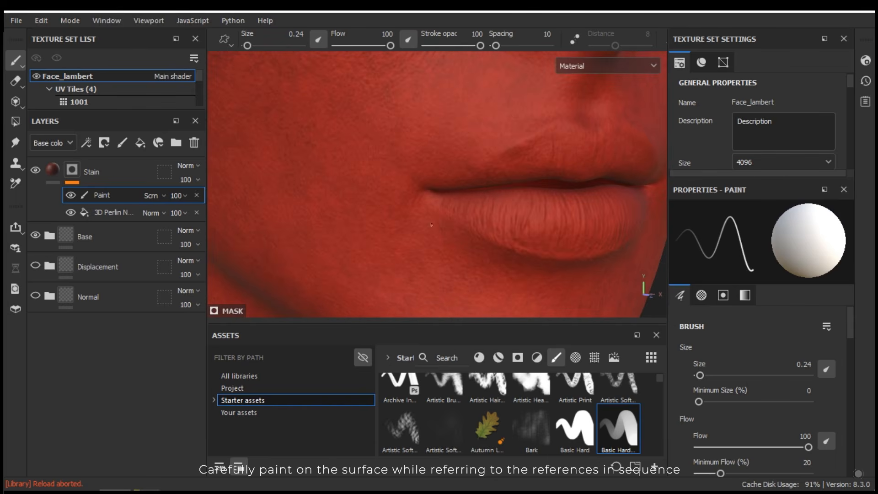
pyautogui.keyDown('ctrl'); pyautogui.keyDown('alt'); pyautogui.moveTo(434, 200); pyautogui.dragTo(471, 235); pyautogui.keyUp('alt'); pyautogui.keyUp('ctrl')
pyautogui.keyDown('alt'); pyautogui.moveTo(486, 199); pyautogui.dragTo(515, 184); pyautogui.keyUp('alt')
# Refine the thin veins on the lower face, repeatedly switching the mask colour between white and black
pyautogui.press('x')
pyautogui.press('x')
pyautogui.press('x')
pyautogui.keyDown('alt'); pyautogui.moveTo(581, 215); pyautogui.dragTo(516, 280); pyautogui.keyUp('alt')
pyautogui.keyDown('alt'); pyautogui.moveTo(556, 254); pyautogui.dragTo(522, 252); pyautogui.keyUp('alt')
pyautogui.press('x')
pyautogui.press('x')
pyautogui.press('x')
pyautogui.press('x')
pyautogui.keyDown('alt'); pyautogui.moveTo(506, 239); pyautogui.dragTo(434, 201, button='right'); pyautogui.keyUp('alt')
pyautogui.keyDown('ctrl'); pyautogui.keyDown('alt'); pyautogui.moveTo(434, 201); pyautogui.dragTo(556, 213); pyautogui.keyUp('alt'); pyautogui.keyUp('ctrl')
pyautogui.press('x')
# Paint thin branching veins on the side of the face below the ear and along the jaw in black and white
pyautogui.keyDown('alt'); pyautogui.moveTo(517, 211); pyautogui.dragTo(478, 194, button='right'); pyautogui.keyUp('alt')
pyautogui.keyDown('alt'); pyautogui.moveTo(478, 194); pyautogui.dragTo(403, 192); pyautogui.keyUp('alt')
pyautogui.keyDown('alt'); pyautogui.moveTo(347, 188); pyautogui.dragTo(394, 188); pyautogui.keyUp('alt')
pyautogui.keyDown('alt'); pyautogui.moveTo(366, 183); pyautogui.dragTo(423, 194, button='right'); pyautogui.keyUp('alt')
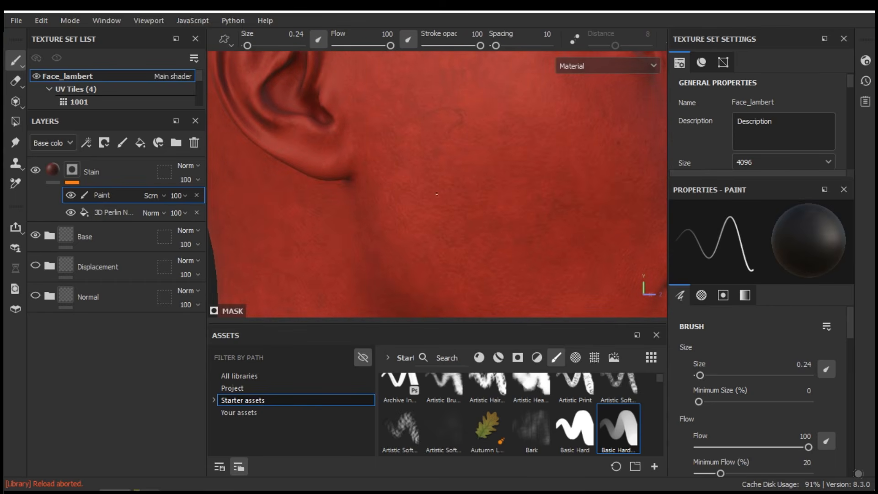
pyautogui.press('x')
pyautogui.keyDown('alt'); pyautogui.moveTo(411, 306); pyautogui.dragTo(438, 225); pyautogui.keyUp('alt')
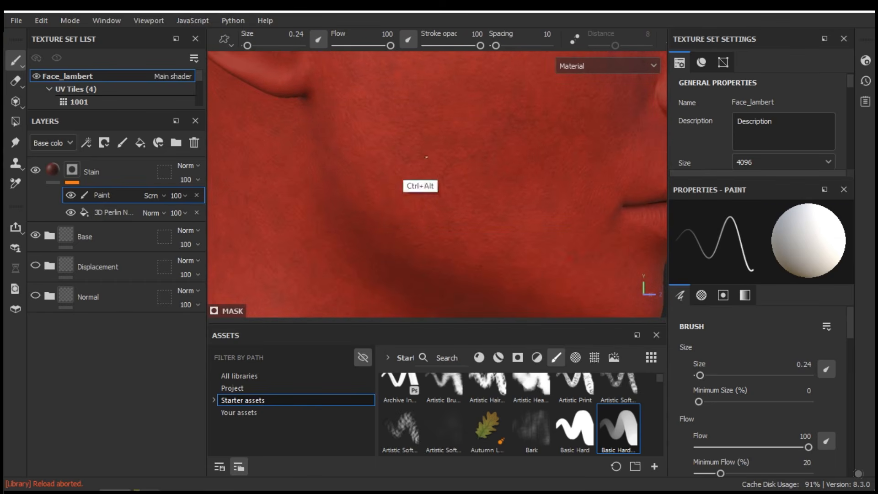
# Add fine veins on the skin in front of and around the ear, alternating between white and black
pyautogui.keyDown('alt'); pyautogui.moveTo(507, 231); pyautogui.dragTo(403, 207); pyautogui.keyUp('alt')
pyautogui.press('x')
pyautogui.press('x')
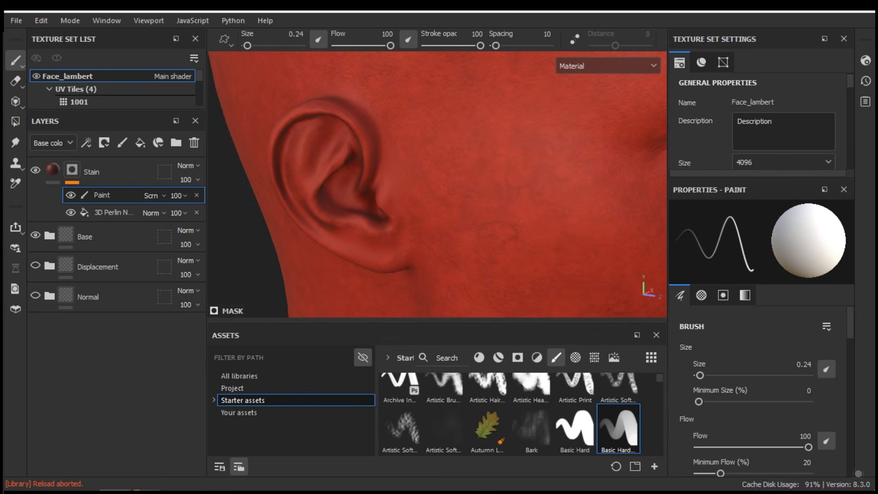
pyautogui.press('x')
pyautogui.press('x')
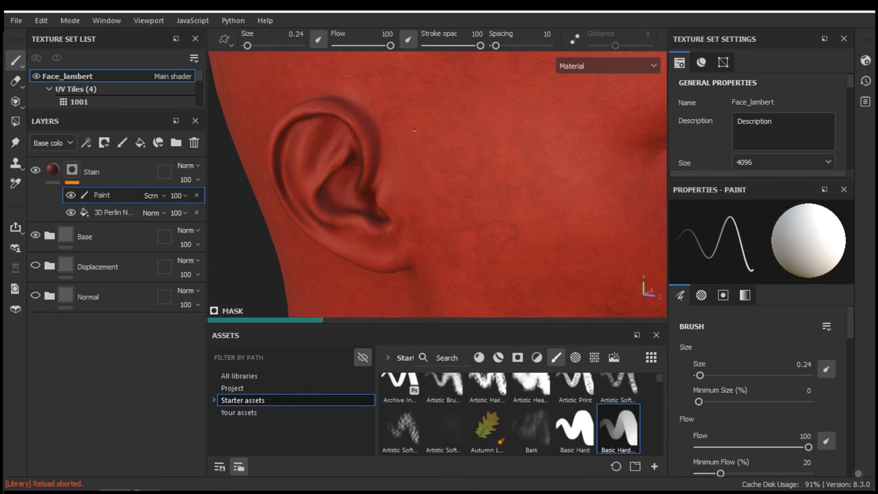
# Add fine veins on the inner ear and lobe, switching the mask colour between black and white
pyautogui.scroll(5, 407, 187)
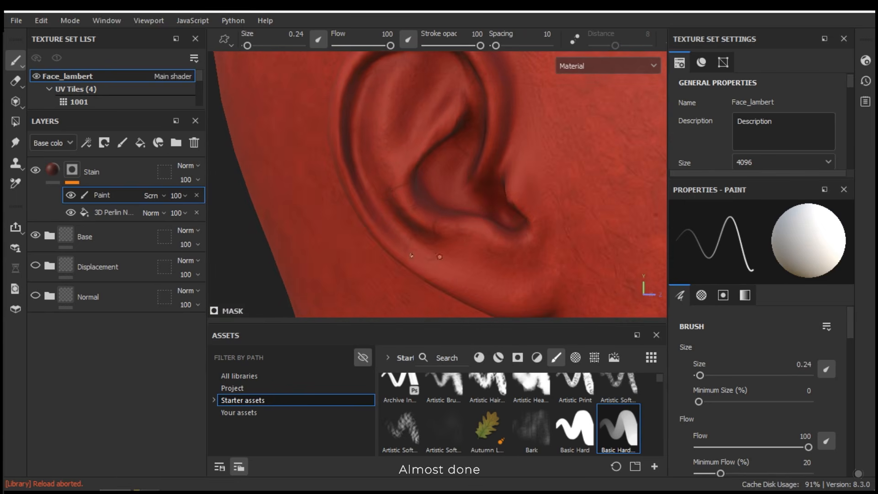
pyautogui.press('x')
pyautogui.keyDown('alt'); pyautogui.moveTo(481, 261); pyautogui.dragTo(473, 215); pyautogui.keyUp('alt')
pyautogui.press('x')
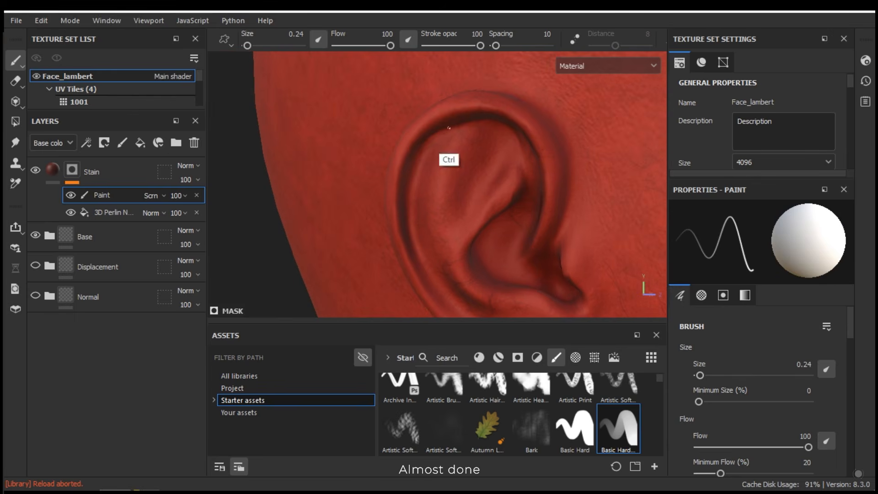
# Add another paint effect to the Stain layer's mask for the lips
pyautogui.scroll(-6, 485, 182)
pyautogui.keyDown('ctrl'); pyautogui.keyDown('alt'); pyautogui.moveTo(517, 231); pyautogui.dragTo(508, 197); pyautogui.keyUp('alt'); pyautogui.keyUp('ctrl')
pyautogui.keyDown('alt'); pyautogui.moveTo(507, 196); pyautogui.dragTo(440, 206); pyautogui.keyUp('alt')
pyautogui.scroll(-3, 439, 206)
pyautogui.rightClick(73, 166)
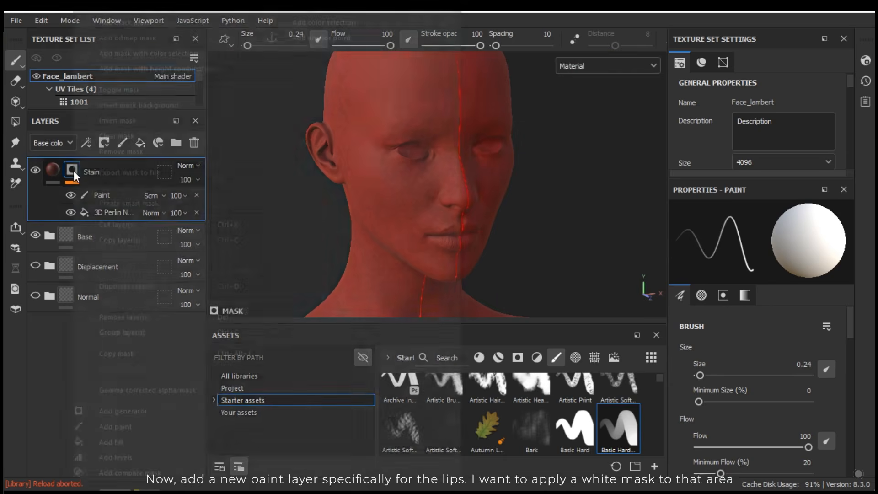
pyautogui.click(122, 427)
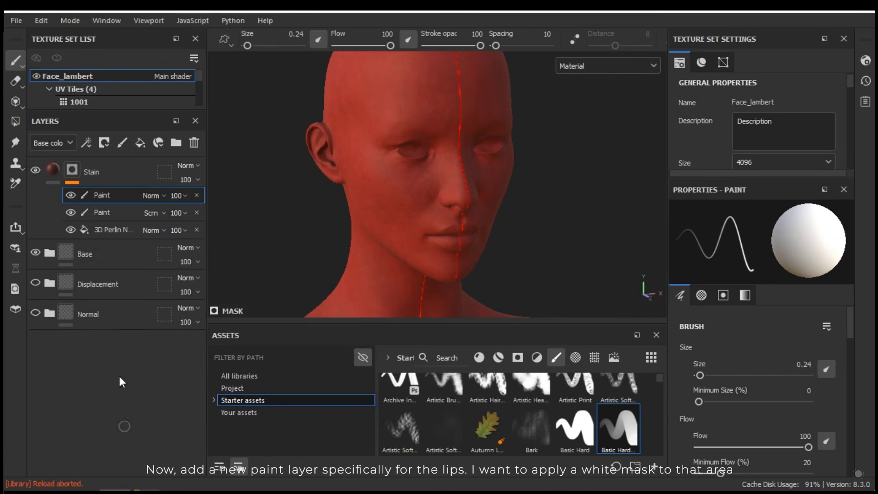
# Paint stain on the lips using the artistic brush without size pressure, at a size of about 5.84
pyautogui.scroll(3, 458, 238)
pyautogui.moveTo(463, 302)
pyautogui.keyDown('ctrl'); pyautogui.keyDown('alt'); pyautogui.mouseDown()
pyautogui.moveTo(462, 257)
pyautogui.moveTo(480, 256)
pyautogui.mouseUp(); pyautogui.keyUp('alt'); pyautogui.keyUp('ctrl')
pyautogui.scroll(1, 450, 412)
pyautogui.click(443, 397)
pyautogui.keyDown('ctrl'); pyautogui.moveTo(414, 190); pyautogui.dragTo(417, 191, button='right'); pyautogui.keyUp('ctrl')
pyautogui.scroll(3, 418, 190)
pyautogui.click(319, 40)
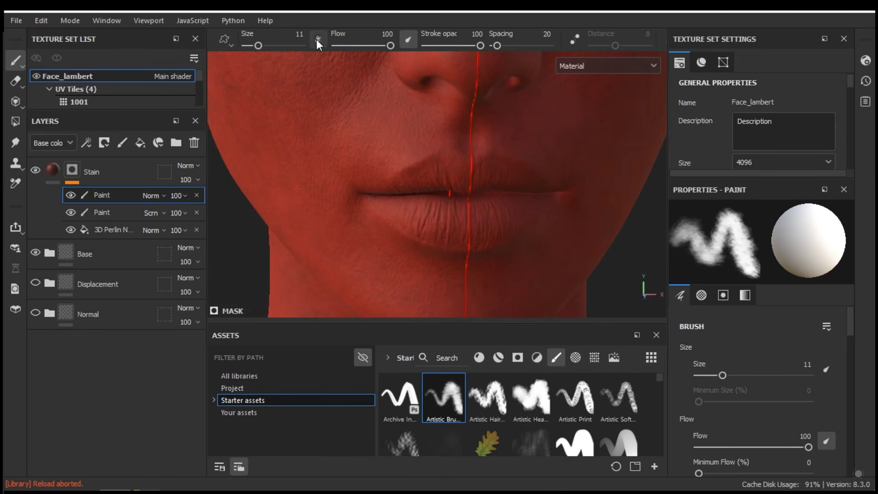
pyautogui.keyDown('ctrl'); pyautogui.moveTo(447, 224); pyautogui.dragTo(437, 224, button='right'); pyautogui.keyUp('ctrl')
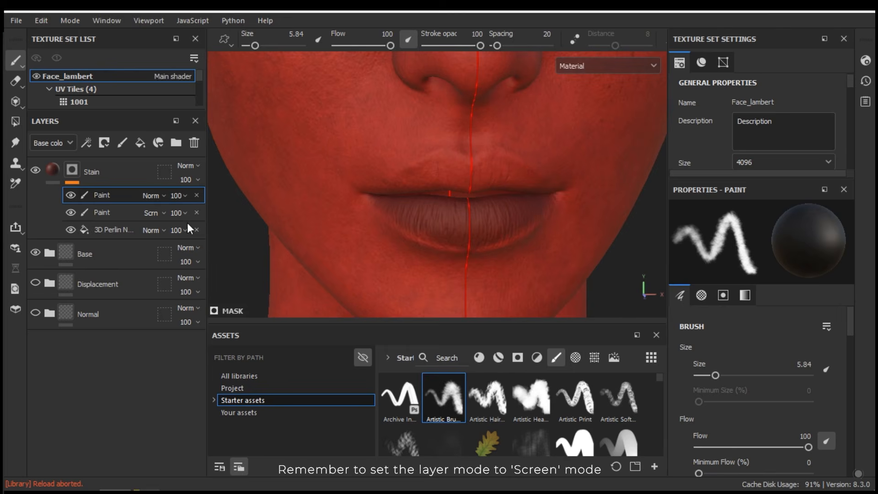
# Set the lip paint effect's blend mode to Screen and soften the lower lip in black at brush size 11.26
pyautogui.click(153, 195)
pyautogui.click(173, 197)
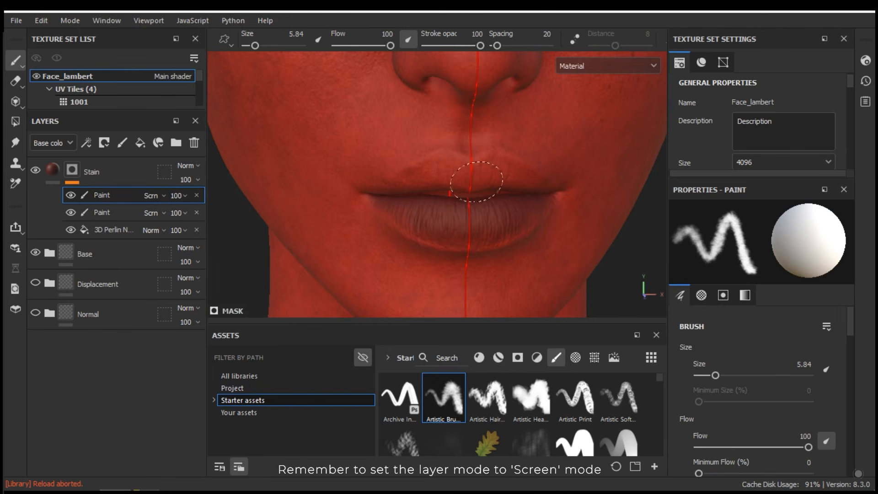
pyautogui.press('x')
pyautogui.keyDown('ctrl'); pyautogui.moveTo(379, 241); pyautogui.dragTo(392, 241, button='right'); pyautogui.keyUp('ctrl')
pyautogui.moveTo(382, 239); pyautogui.dragTo(464, 261)
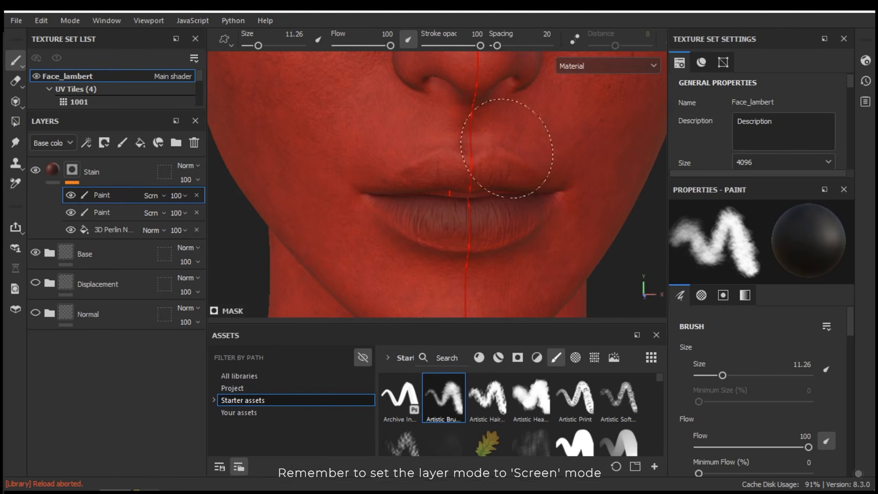
# Refine the stain on the upper lip and mouth corners, alternating black and white at brush size about 5.47
pyautogui.press('x')
pyautogui.keyDown('ctrl'); pyautogui.moveTo(463, 179); pyautogui.dragTo(452, 179, button='right'); pyautogui.keyUp('ctrl')
pyautogui.moveTo(384, 183)
pyautogui.keyDown('alt'); pyautogui.mouseDown()
pyautogui.moveTo(503, 216)
pyautogui.moveTo(543, 187)
pyautogui.mouseUp(); pyautogui.keyUp('alt')
pyautogui.keyDown('ctrl'); pyautogui.moveTo(551, 184); pyautogui.dragTo(541, 184, button='right'); pyautogui.keyUp('ctrl')
pyautogui.press('x')
pyautogui.keyDown('alt'); pyautogui.moveTo(542, 202); pyautogui.dragTo(439, 191); pyautogui.keyUp('alt')
pyautogui.press('x')
pyautogui.press('x')
pyautogui.press('x')
pyautogui.keyDown('ctrl'); pyautogui.moveTo(442, 185); pyautogui.dragTo(447, 186, button='right'); pyautogui.keyUp('ctrl')
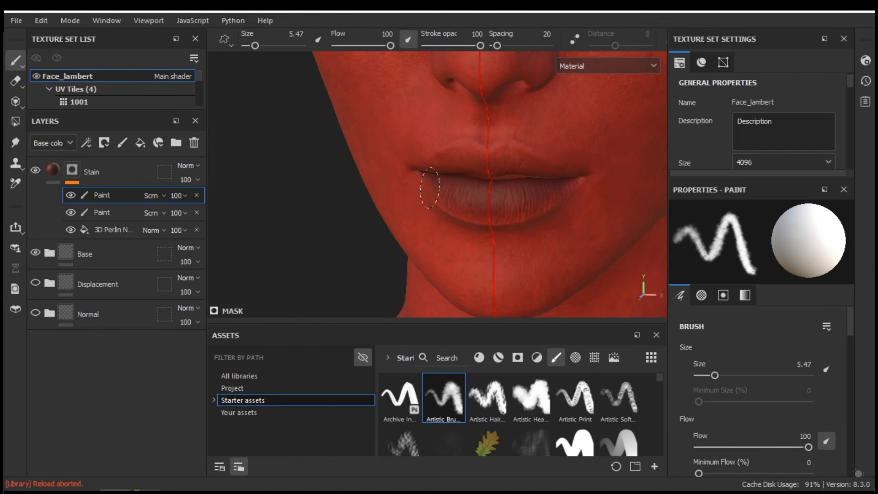
pyautogui.press('x')
# Add a fill layer above the Stain layer and name it Purple
pyautogui.keyDown('alt'); pyautogui.moveTo(526, 206); pyautogui.dragTo(485, 173, button='right'); pyautogui.keyUp('alt')
pyautogui.keyDown('ctrl'); pyautogui.keyDown('alt'); pyautogui.moveTo(476, 160); pyautogui.dragTo(537, 197); pyautogui.keyUp('alt'); pyautogui.keyUp('ctrl')
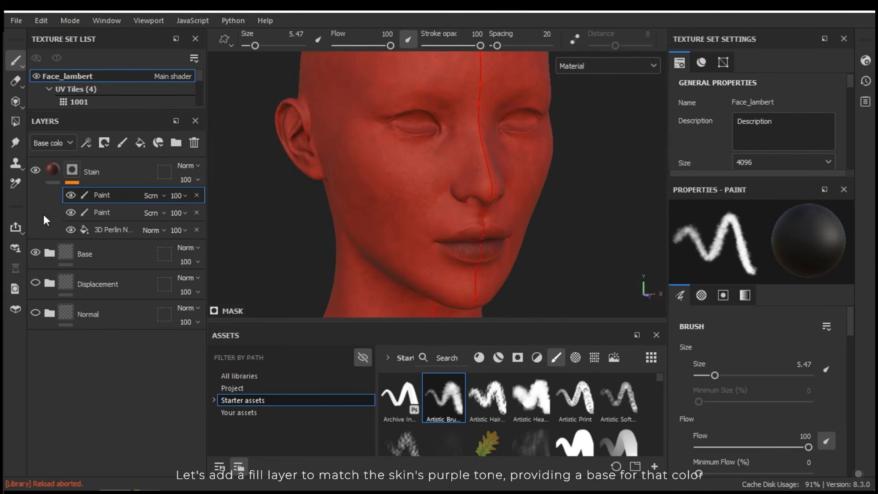
pyautogui.click(97, 177)
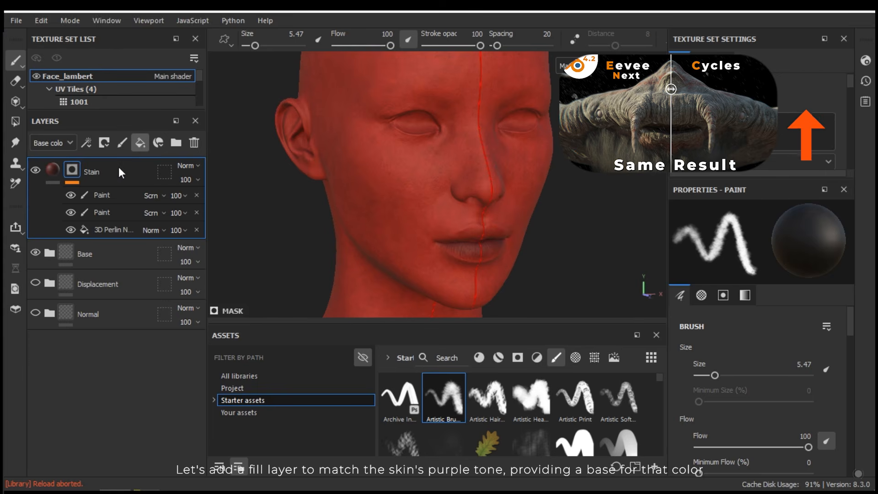
pyautogui.press('F2')
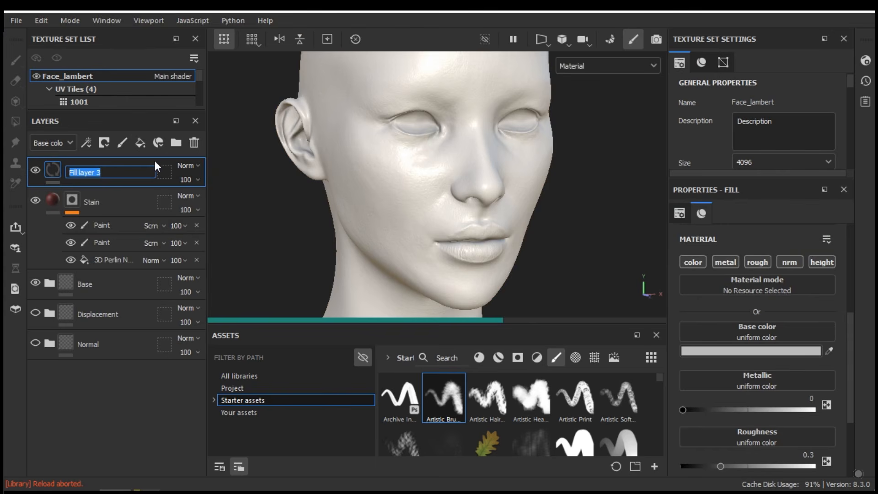
pyautogui.write('Pirple')
pyautogui.press('Return')
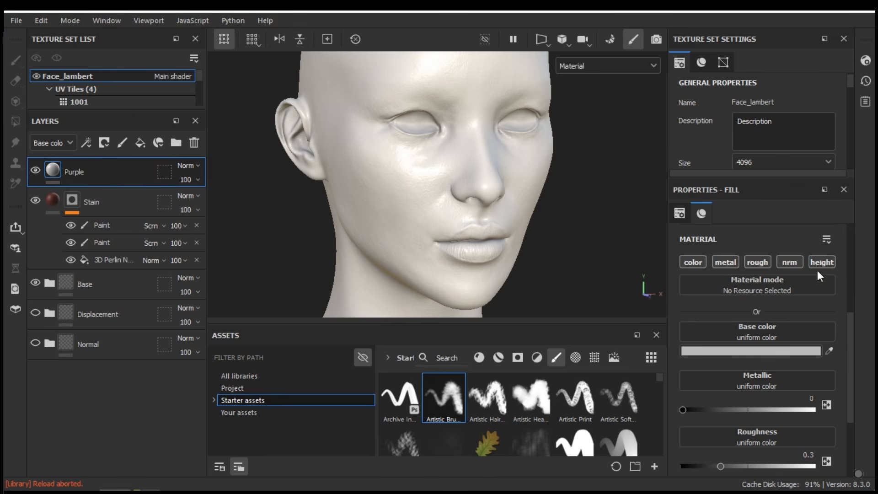
# Disable the Purple layer's height, normal, roughness and metallic channels, leaving only color active
pyautogui.click(789, 267)
pyautogui.click(750, 262)
pyautogui.click(726, 261)
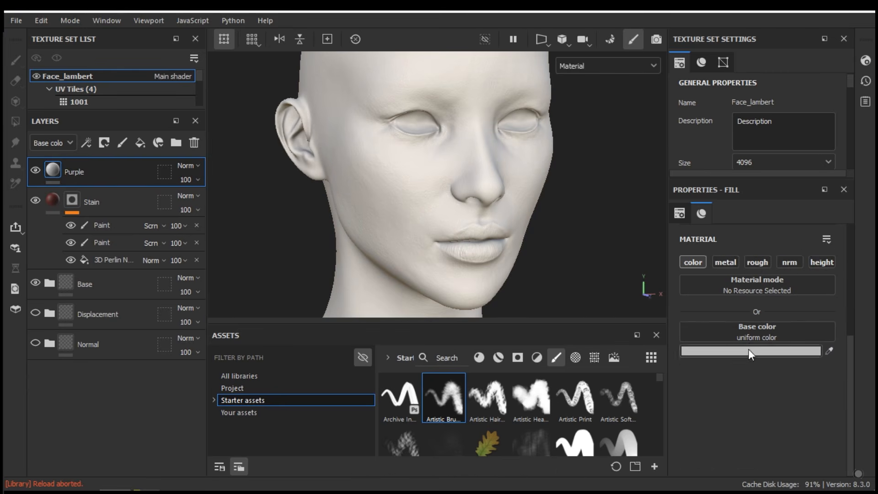
# Set the Purple layer's base color to the dark purple 360F2A
pyautogui.click(748, 351)
pyautogui.moveTo(723, 400); pyautogui.dragTo(725, 307)
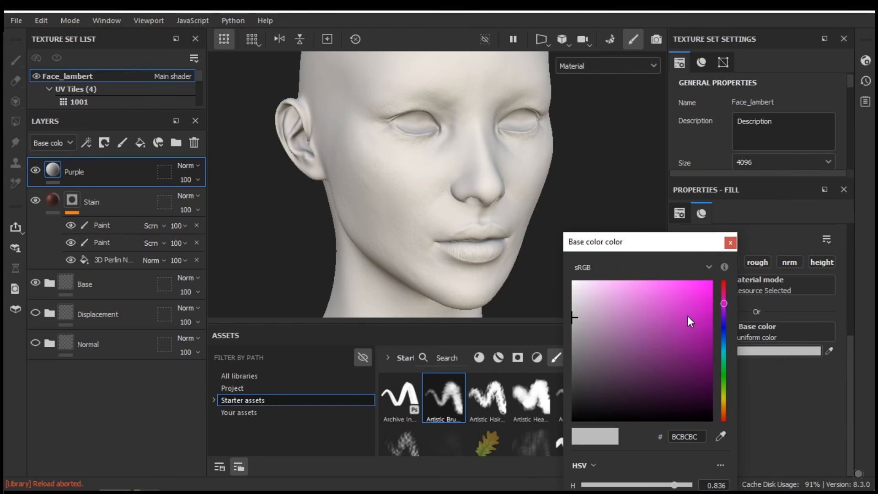
pyautogui.moveTo(694, 314); pyautogui.dragTo(669, 385)
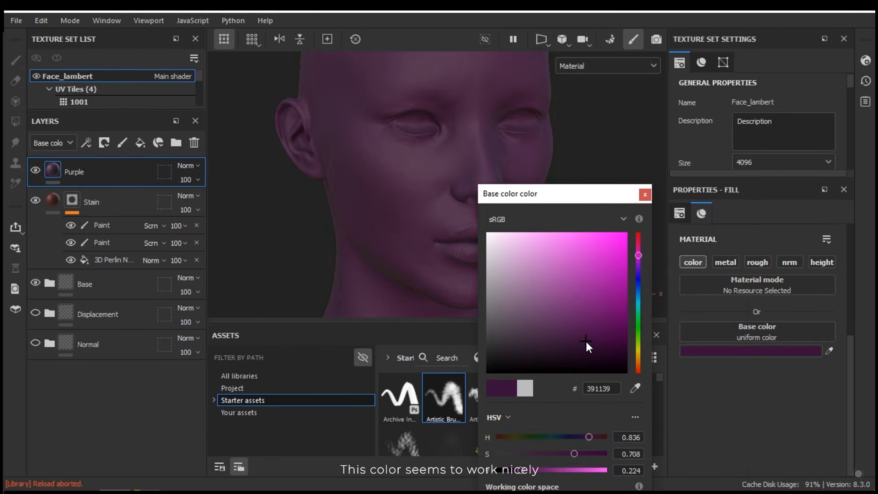
pyautogui.moveTo(586, 340); pyautogui.dragTo(589, 343)
pyautogui.click(638, 248)
pyautogui.moveTo(639, 248); pyautogui.dragTo(640, 249)
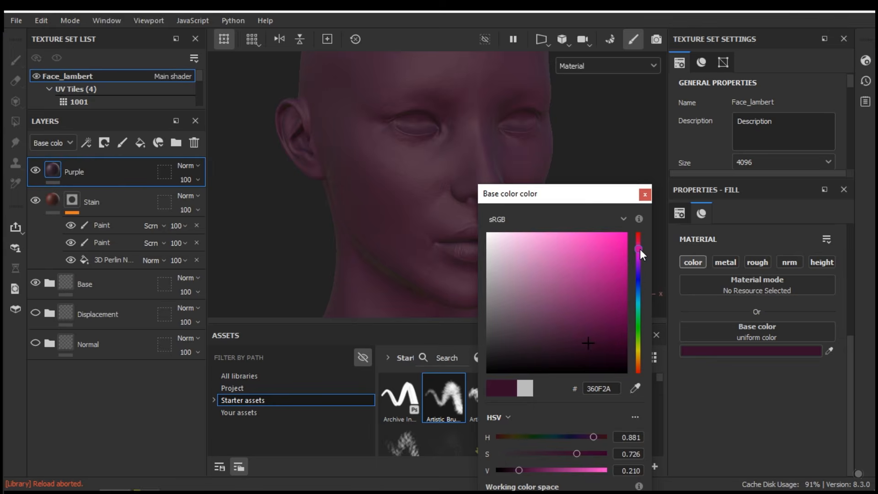
pyautogui.click(645, 195)
# Give the Purple layer a black mask and add a paint effect to that mask
pyautogui.rightClick(56, 172)
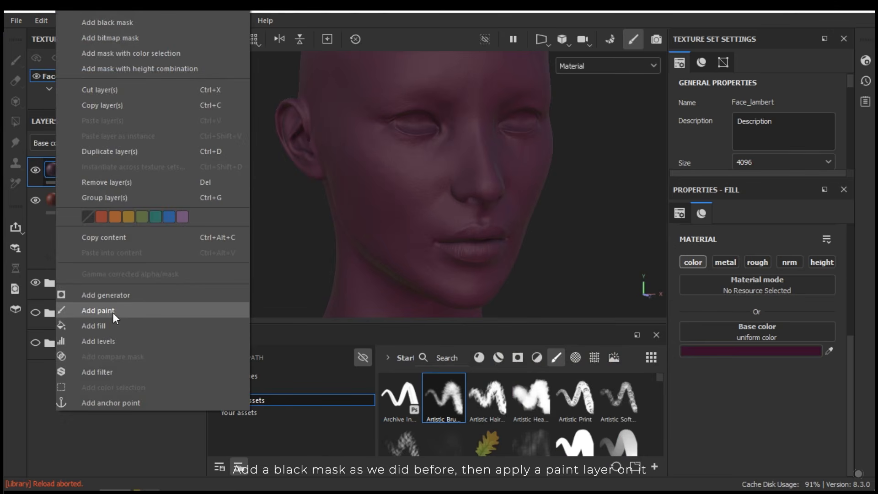
pyautogui.click(115, 22)
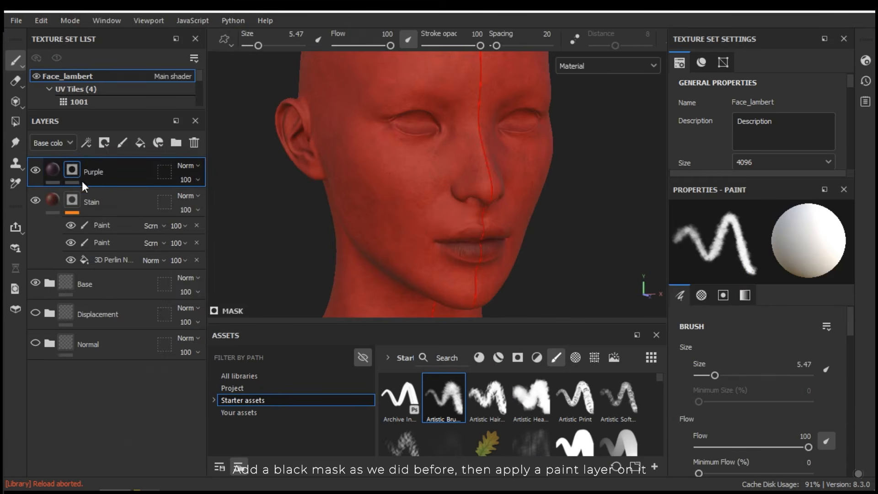
pyautogui.rightClick(83, 184)
pyautogui.click(115, 427)
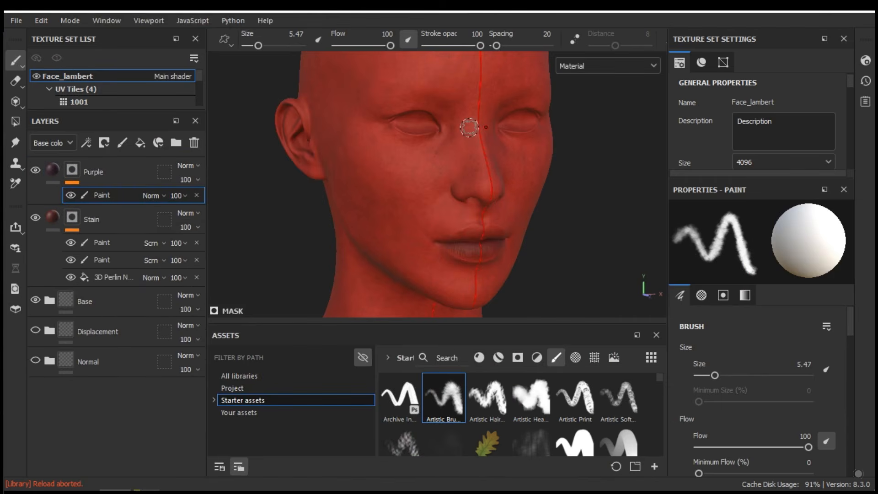
# Paint subtle purple shading under the eye on the Purple mask at brush size 10.38
pyautogui.keyDown('ctrl'); pyautogui.keyDown('alt'); pyautogui.moveTo(405, 142); pyautogui.dragTo(417, 200); pyautogui.keyUp('alt'); pyautogui.keyUp('ctrl')
pyautogui.moveTo(417, 200)
pyautogui.keyDown('alt'); pyautogui.mouseDown(button='right')
pyautogui.moveTo(441, 180)
pyautogui.moveTo(467, 227)
pyautogui.moveTo(459, 214)
pyautogui.moveTo(469, 217)
pyautogui.mouseUp(button='right'); pyautogui.keyUp('alt')
pyautogui.moveTo(465, 198); pyautogui.dragTo(446, 210)
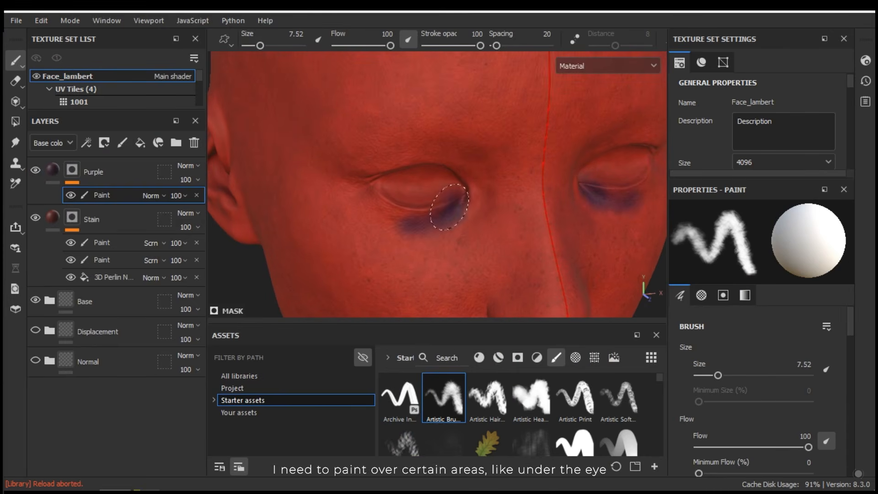
pyautogui.hotkey('ctrl', 'z')
pyautogui.keyDown('ctrl'); pyautogui.moveTo(465, 205); pyautogui.dragTo(480, 205, button='right'); pyautogui.keyUp('ctrl')
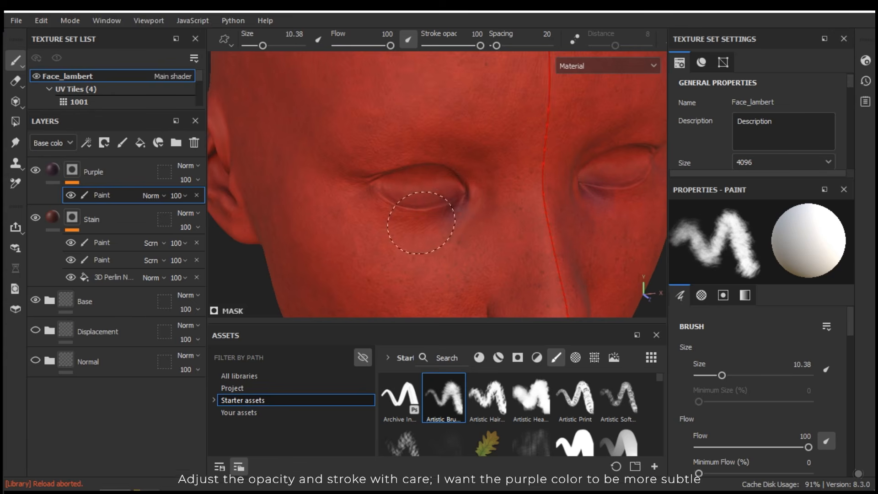
# Deepen the purple beneath the eye and trim the excess on the eyelid, alternating white and black
pyautogui.moveTo(479, 188)
pyautogui.keyDown('alt'); pyautogui.mouseDown()
pyautogui.moveTo(392, 196)
pyautogui.moveTo(473, 238)
pyautogui.moveTo(464, 208)
pyautogui.mouseUp(); pyautogui.keyUp('alt')
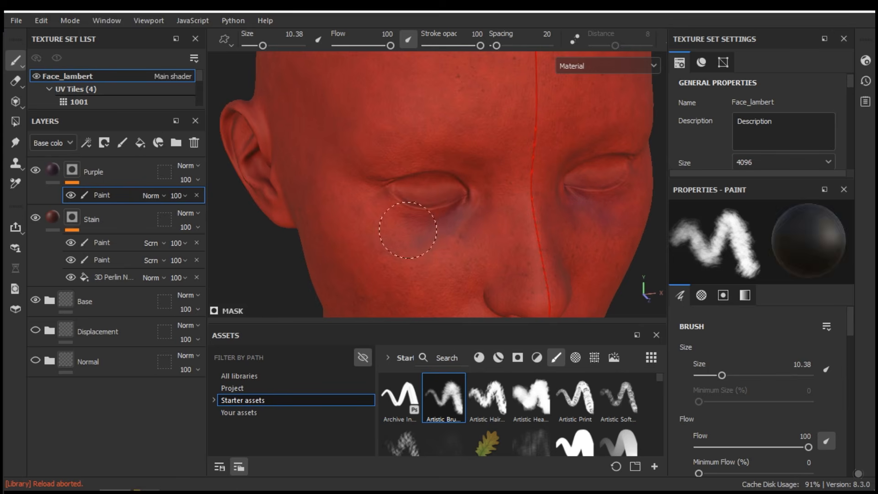
pyautogui.press('x')
pyautogui.press('x')
pyautogui.keyDown('alt'); pyautogui.moveTo(472, 206); pyautogui.dragTo(526, 212); pyautogui.keyUp('alt')
pyautogui.moveTo(405, 215); pyautogui.dragTo(427, 223)
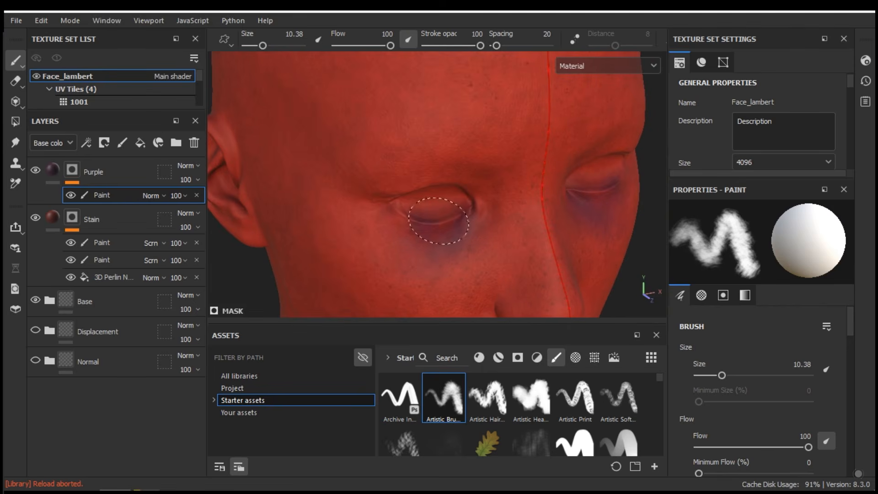
pyautogui.press('x')
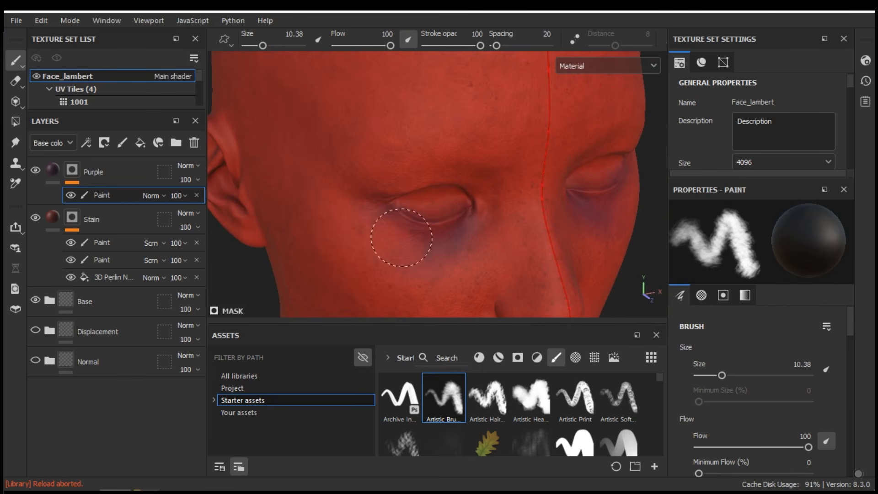
pyautogui.press('x')
# Blend the purple around the eye socket with repeated switches between white and black
pyautogui.scroll(-1, 423, 205)
pyautogui.press('x')
pyautogui.keyDown('alt'); pyautogui.moveTo(434, 211); pyautogui.dragTo(417, 198); pyautogui.keyUp('alt')
pyautogui.press('x')
pyautogui.press('x')
pyautogui.press('x')
pyautogui.press('x')
pyautogui.press('x')
pyautogui.moveTo(447, 229)
pyautogui.keyDown('alt'); pyautogui.mouseDown()
pyautogui.moveTo(430, 239)
pyautogui.moveTo(476, 252)
pyautogui.moveTo(453, 208)
pyautogui.mouseUp(); pyautogui.keyUp('alt')
pyautogui.press('x')
# Paint subtle purple tones around the lips in white and black at brush size 7.41
pyautogui.scroll(-3, 457, 191)
pyautogui.moveTo(515, 155)
pyautogui.keyDown('alt'); pyautogui.mouseDown()
pyautogui.moveTo(457, 191)
pyautogui.moveTo(440, 161)
pyautogui.mouseUp(); pyautogui.keyUp('alt')
pyautogui.scroll(3, 441, 201)
pyautogui.press('x')
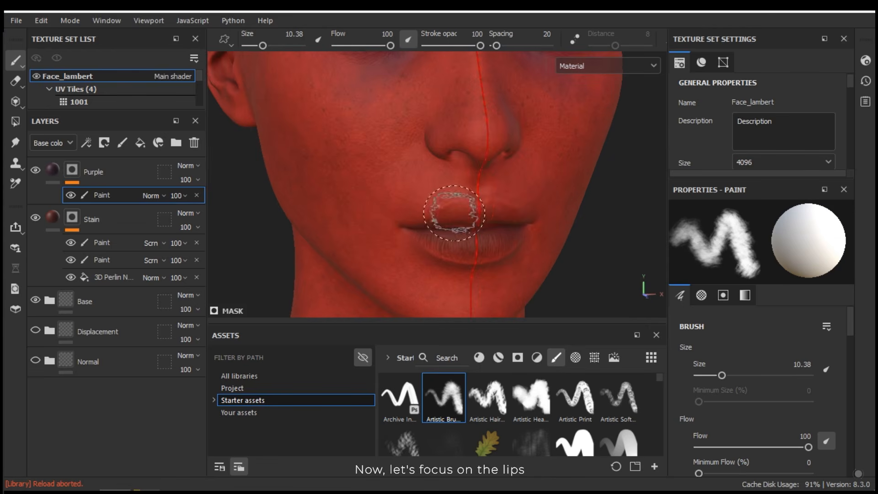
pyautogui.press('[')
pyautogui.moveTo(445, 206)
pyautogui.keyDown('alt'); pyautogui.mouseDown()
pyautogui.moveTo(418, 216)
pyautogui.moveTo(410, 237)
pyautogui.mouseUp(); pyautogui.keyUp('alt')
pyautogui.moveTo(444, 202)
pyautogui.keyDown('alt'); pyautogui.mouseDown()
pyautogui.moveTo(522, 207)
pyautogui.moveTo(468, 199)
pyautogui.mouseUp(); pyautogui.keyUp('alt')
pyautogui.press('x')
pyautogui.press('x')
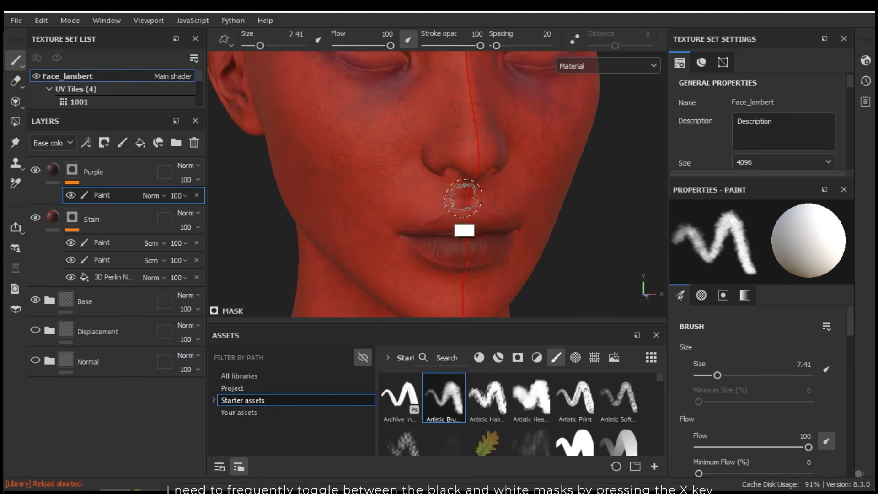
# Add and soften purple at the outer eye corner and upper eyelid, alternating colours at brush sizes up to 10.01
pyautogui.press('x')
pyautogui.keyDown('alt'); pyautogui.moveTo(506, 163); pyautogui.dragTo(396, 197); pyautogui.keyUp('alt')
pyautogui.keyDown('alt'); pyautogui.moveTo(459, 204); pyautogui.dragTo(463, 188, button='right'); pyautogui.keyUp('alt')
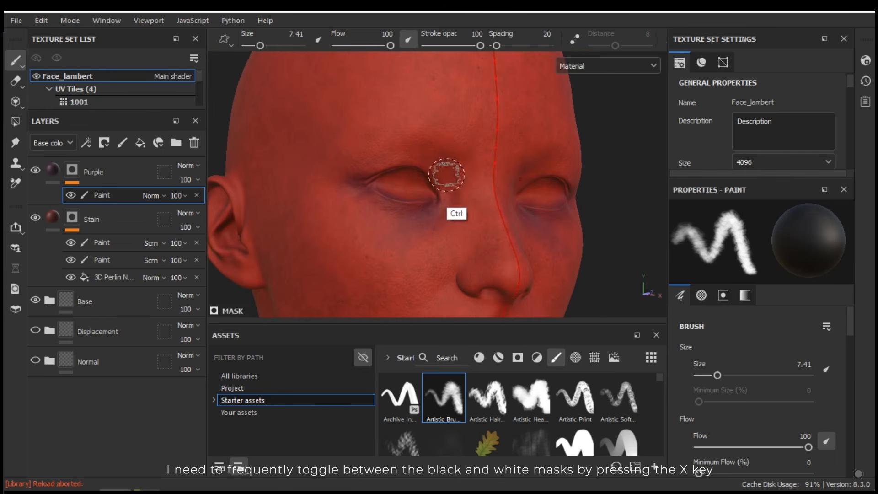
pyautogui.press('x')
pyautogui.press('x')
pyautogui.press('x')
pyautogui.moveTo(424, 157)
pyautogui.keyDown('ctrl'); pyautogui.mouseDown(button='right')
pyautogui.moveTo(439, 157)
pyautogui.moveTo(407, 182)
pyautogui.moveTo(462, 172)
pyautogui.mouseUp(button='right'); pyautogui.keyUp('ctrl')
pyautogui.press('x')
pyautogui.press('x')
pyautogui.press('x')
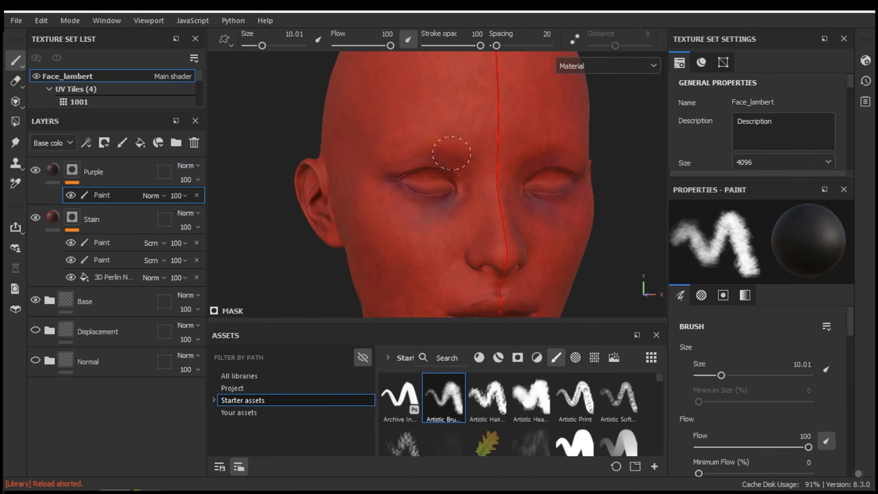
# Lower the opacity of the Purple mask's paint effect to 80
pyautogui.keyDown('alt'); pyautogui.moveTo(447, 164); pyautogui.dragTo(534, 268); pyautogui.keyUp('alt')
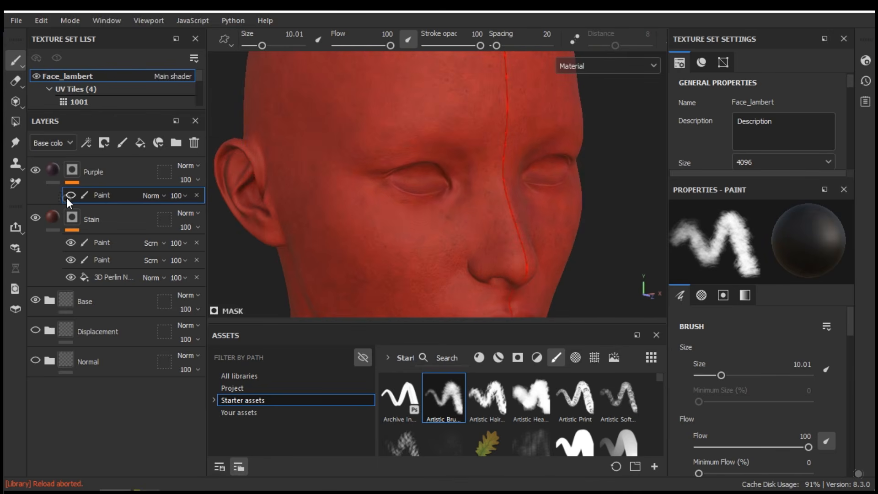
pyautogui.click(171, 196)
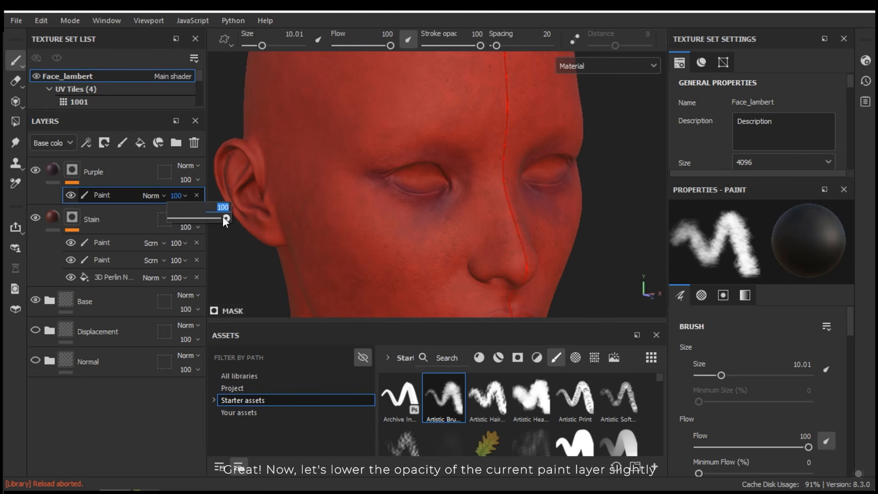
pyautogui.press('Return')
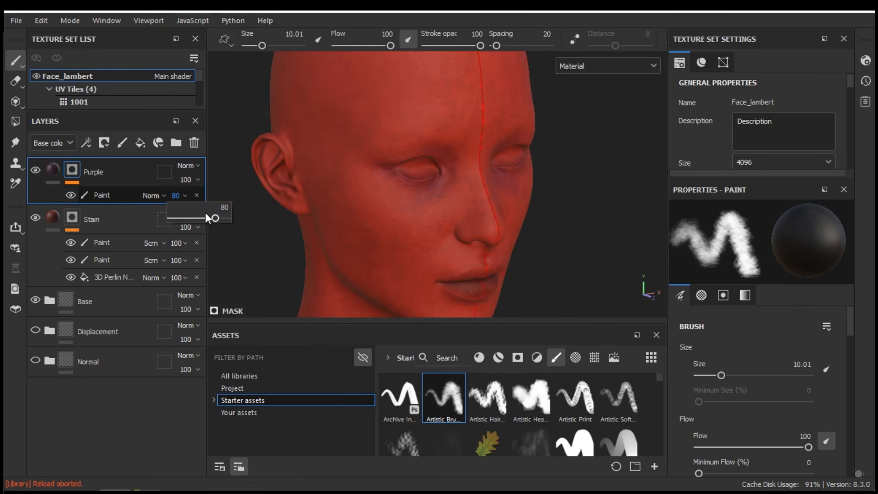
# Add a fill layer above Purple and keep only its color channel active, with metal, rough, nrm and height disabled
pyautogui.keyDown('alt'); pyautogui.moveTo(356, 181); pyautogui.dragTo(465, 202); pyautogui.keyUp('alt')
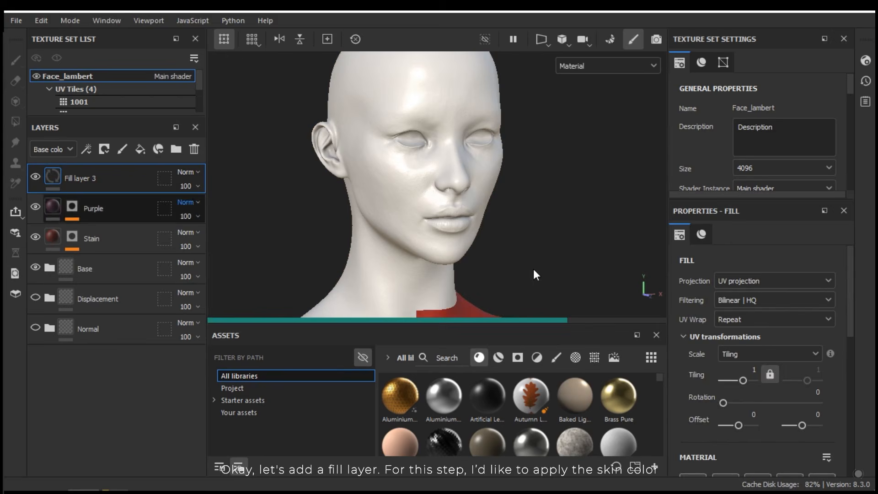
pyautogui.scroll(-4, 813, 357)
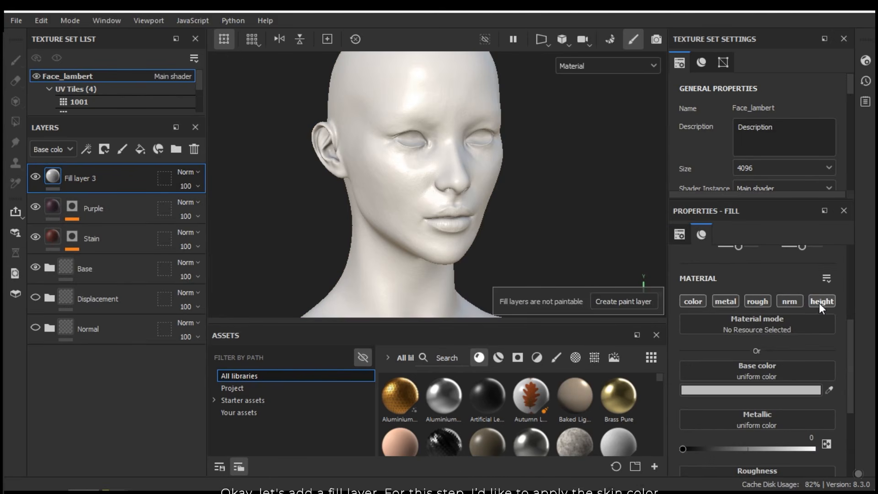
pyautogui.press('ctrl')
pyautogui.click(694, 301)
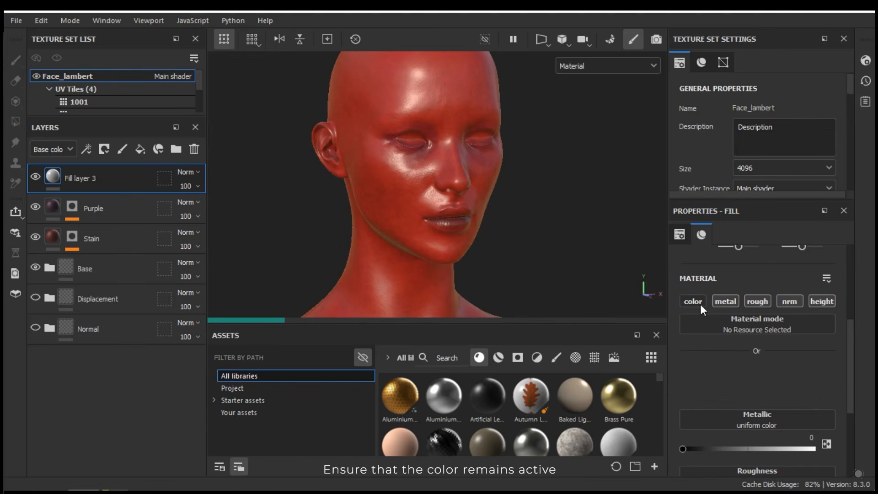
pyautogui.click(691, 301)
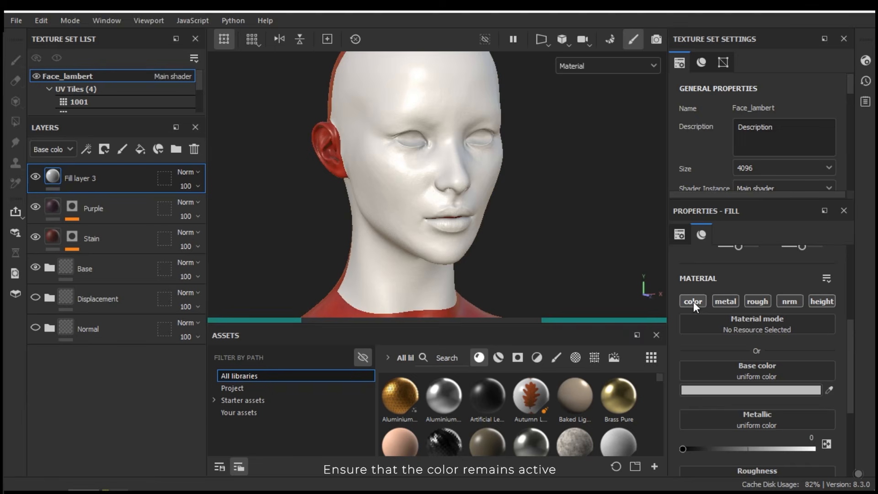
pyautogui.click(693, 301)
pyautogui.click(726, 301)
pyautogui.click(762, 302)
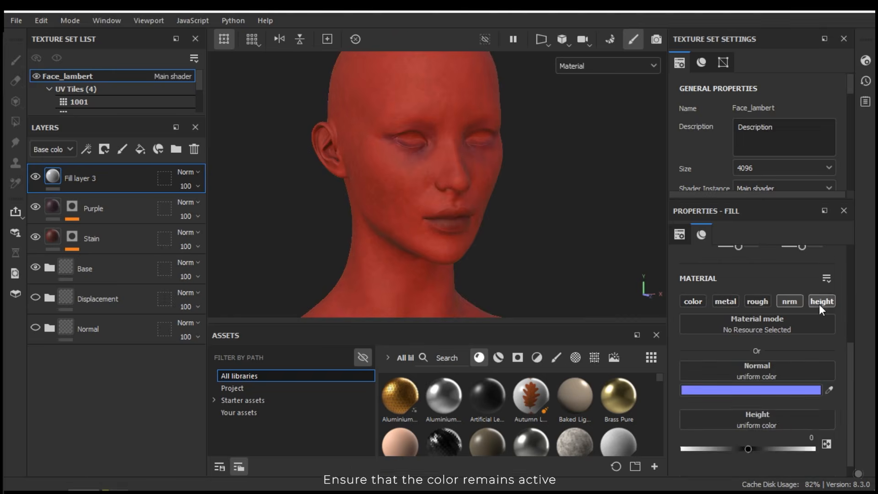
pyautogui.click(819, 302)
pyautogui.click(790, 302)
pyautogui.click(693, 302)
# Set the fill layer's base color to a brown skin tone, hex 936850
pyautogui.keyDown('alt'); pyautogui.moveTo(465, 202); pyautogui.dragTo(630, 314); pyautogui.keyUp('alt')
pyautogui.click(732, 390)
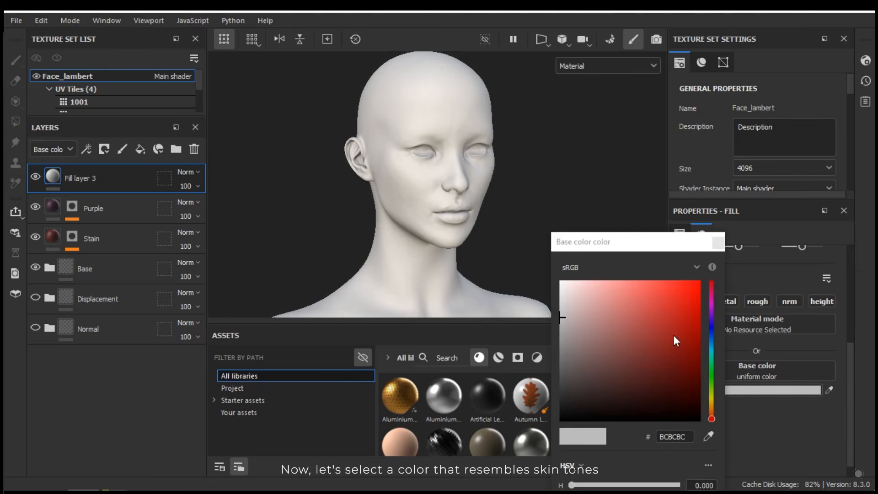
pyautogui.moveTo(610, 251); pyautogui.dragTo(568, 190)
pyautogui.moveTo(671, 360)
pyautogui.mouseDown()
pyautogui.moveTo(671, 342)
pyautogui.moveTo(670, 353)
pyautogui.mouseUp()
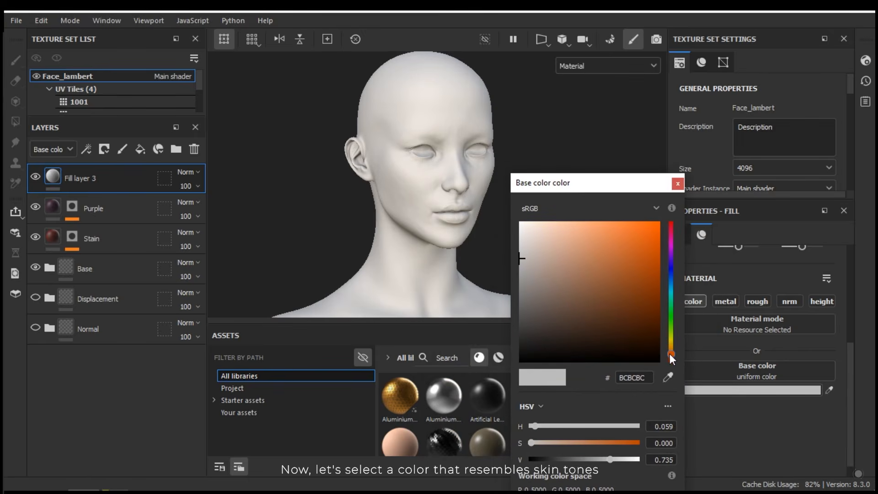
pyautogui.click(588, 266)
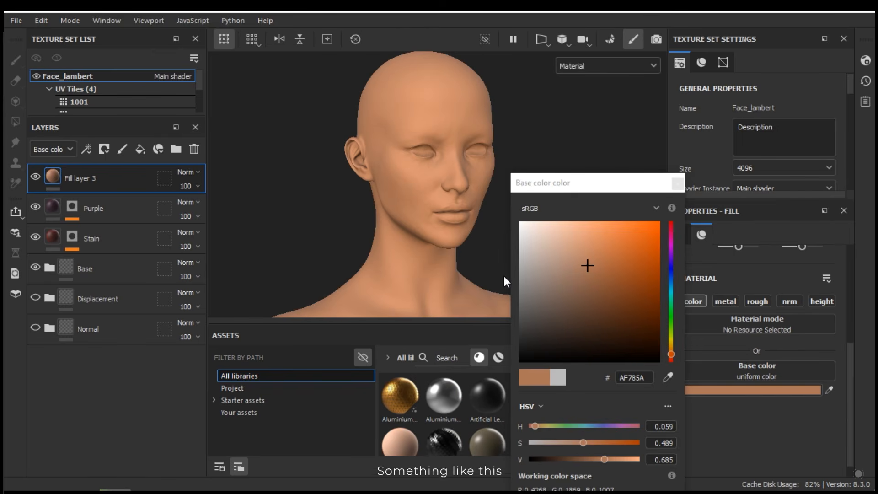
pyautogui.moveTo(594, 267); pyautogui.dragTo(584, 280)
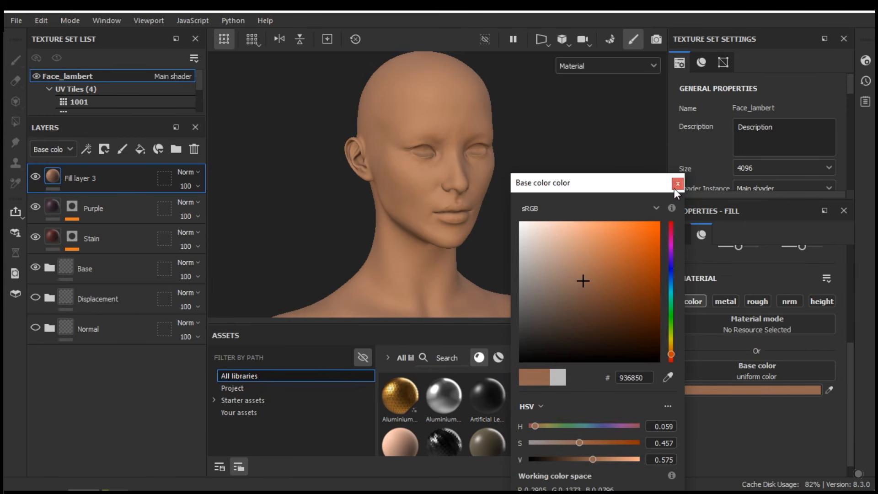
pyautogui.click(677, 184)
# Add a black mask with a paint effect to Fill layer 3
pyautogui.rightClick(55, 176)
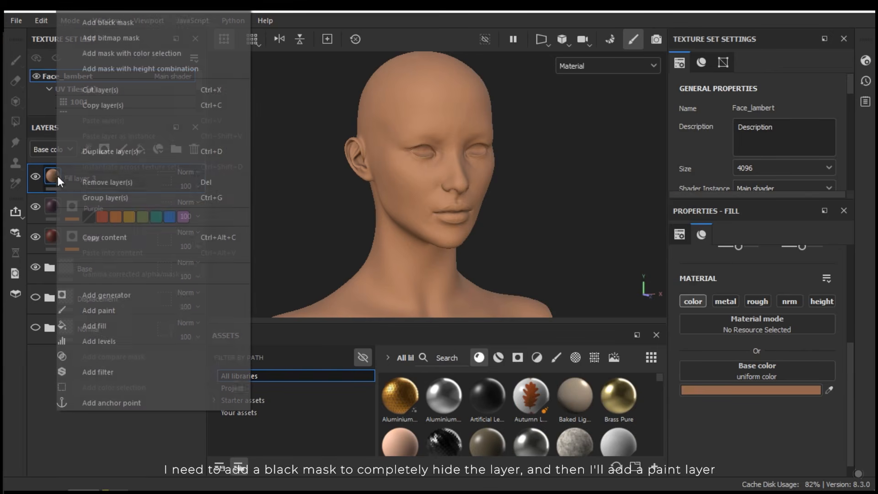
pyautogui.click(117, 27)
pyautogui.rightClick(79, 177)
pyautogui.click(157, 427)
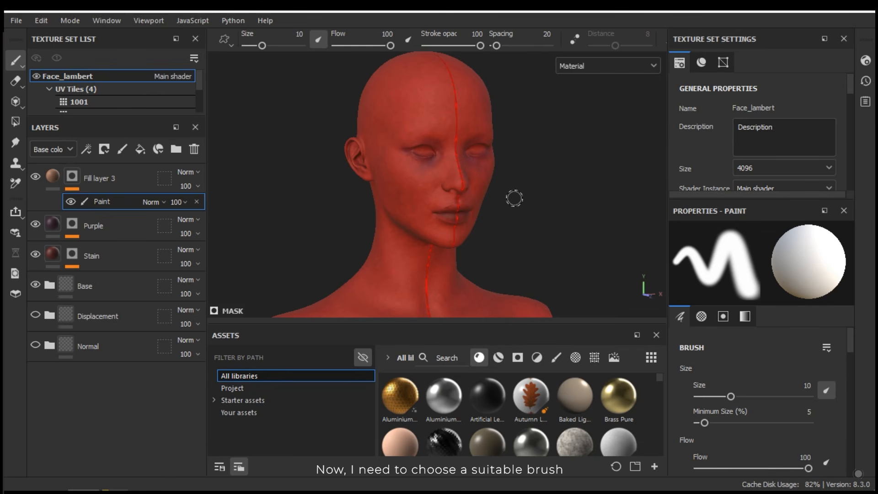
# Select the Dirt Spots... brush and paint skin color in white over the cheeks and face, starting at brush size 10.55
pyautogui.click(556, 357)
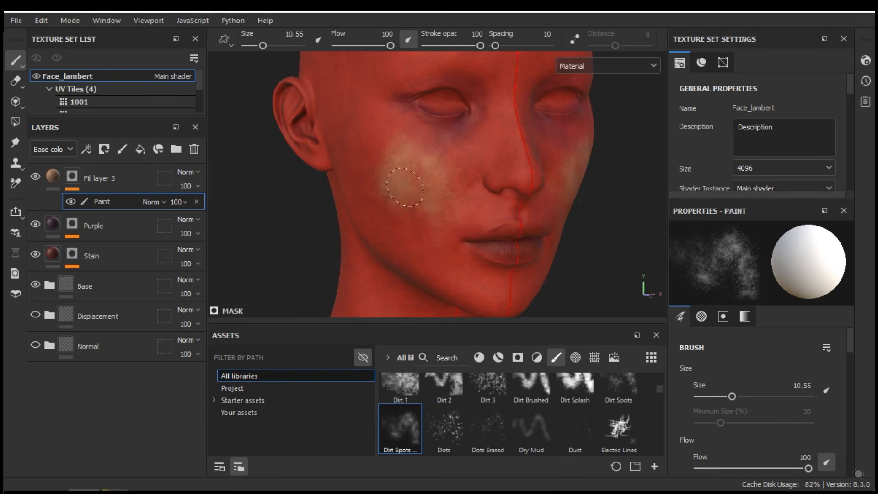
pyautogui.moveTo(406, 187); pyautogui.dragTo(460, 171)
pyautogui.keyDown('ctrl'); pyautogui.moveTo(425, 202); pyautogui.dragTo(455, 202, button='right'); pyautogui.keyUp('ctrl')
pyautogui.moveTo(398, 233)
pyautogui.mouseDown()
pyautogui.moveTo(435, 110)
pyautogui.moveTo(423, 275)
pyautogui.moveTo(501, 293)
pyautogui.mouseUp()
pyautogui.moveTo(381, 210)
pyautogui.mouseDown()
pyautogui.moveTo(458, 292)
pyautogui.moveTo(499, 256)
pyautogui.moveTo(508, 193)
pyautogui.moveTo(424, 174)
pyautogui.moveTo(434, 87)
pyautogui.moveTo(485, 91)
pyautogui.mouseUp()
pyautogui.keyDown('alt'); pyautogui.moveTo(485, 91); pyautogui.dragTo(499, 206, button='middle'); pyautogui.keyUp('alt')
pyautogui.moveTo(545, 151)
pyautogui.mouseDown()
pyautogui.moveTo(463, 133)
pyautogui.moveTo(322, 209)
pyautogui.moveTo(406, 104)
pyautogui.mouseUp()
pyautogui.moveTo(286, 234)
pyautogui.mouseDown()
pyautogui.moveTo(284, 145)
pyautogui.moveTo(366, 108)
pyautogui.mouseUp()
# Spread the skin color over more of the head with another library brush, enlarging it and relighting the model while painting
pyautogui.scroll(-5, 531, 270)
pyautogui.moveTo(487, 199)
pyautogui.keyDown('alt'); pyautogui.mouseDown()
pyautogui.moveTo(503, 190)
pyautogui.moveTo(455, 231)
pyautogui.mouseUp(); pyautogui.keyUp('alt')
pyautogui.scroll(-10, 658, 441)
pyautogui.click(531, 399)
pyautogui.keyDown('shift'); pyautogui.moveTo(449, 224); pyautogui.dragTo(389, 223, button='right'); pyautogui.keyUp('shift')
pyautogui.keyDown('ctrl'); pyautogui.moveTo(435, 224); pyautogui.dragTo(467, 225, button='right'); pyautogui.keyUp('ctrl')
pyautogui.moveTo(464, 229)
pyautogui.mouseDown()
pyautogui.moveTo(447, 204)
pyautogui.moveTo(392, 240)
pyautogui.moveTo(371, 137)
pyautogui.moveTo(353, 167)
pyautogui.moveTo(363, 133)
pyautogui.mouseUp()
pyautogui.moveTo(366, 201)
pyautogui.keyDown('alt'); pyautogui.mouseDown()
pyautogui.moveTo(445, 192)
pyautogui.moveTo(520, 69)
pyautogui.mouseUp(); pyautogui.keyUp('alt')
pyautogui.keyDown('ctrl'); pyautogui.moveTo(485, 114); pyautogui.dragTo(501, 115, button='right'); pyautogui.keyUp('ctrl')
pyautogui.moveTo(496, 114)
pyautogui.mouseDown()
pyautogui.moveTo(428, 157)
pyautogui.moveTo(457, 125)
pyautogui.moveTo(490, 268)
pyautogui.moveTo(450, 272)
pyautogui.mouseUp()
pyautogui.keyDown('ctrl'); pyautogui.keyDown('alt'); pyautogui.moveTo(461, 204); pyautogui.dragTo(481, 90); pyautogui.keyUp('alt'); pyautogui.keyUp('ctrl')
pyautogui.keyDown('alt'); pyautogui.moveTo(480, 137); pyautogui.dragTo(458, 139); pyautogui.keyUp('alt')
pyautogui.moveTo(494, 144); pyautogui.dragTo(494, 162)
# Reselect the Dirt Spots... brush and cover the remaining red areas of the head and neck with skin color
pyautogui.moveTo(659, 441); pyautogui.dragTo(652, 399)
pyautogui.click(400, 429)
pyautogui.moveTo(501, 151)
pyautogui.mouseDown()
pyautogui.moveTo(447, 183)
pyautogui.moveTo(483, 238)
pyautogui.moveTo(389, 284)
pyautogui.mouseUp()
pyautogui.moveTo(476, 195)
pyautogui.keyDown('ctrl'); pyautogui.keyDown('alt'); pyautogui.mouseDown()
pyautogui.moveTo(491, 140)
pyautogui.moveTo(481, 274)
pyautogui.moveTo(449, 277)
pyautogui.mouseUp(); pyautogui.keyUp('alt'); pyautogui.keyUp('ctrl')
pyautogui.moveTo(472, 247)
pyautogui.mouseDown()
pyautogui.moveTo(439, 296)
pyautogui.moveTo(474, 202)
pyautogui.moveTo(542, 219)
pyautogui.moveTo(504, 292)
pyautogui.mouseUp()
pyautogui.keyDown('alt'); pyautogui.moveTo(590, 238); pyautogui.dragTo(504, 229); pyautogui.keyUp('alt')
pyautogui.keyDown('shift'); pyautogui.moveTo(504, 229); pyautogui.dragTo(462, 226, button='right'); pyautogui.keyUp('shift')
pyautogui.moveTo(457, 219)
pyautogui.mouseDown()
pyautogui.moveTo(420, 302)
pyautogui.moveTo(389, 257)
pyautogui.moveTo(355, 251)
pyautogui.mouseUp()
pyautogui.moveTo(476, 196)
pyautogui.mouseDown()
pyautogui.moveTo(526, 238)
pyautogui.moveTo(570, 235)
pyautogui.moveTo(484, 278)
pyautogui.moveTo(557, 161)
pyautogui.mouseUp()
pyautogui.moveTo(476, 158)
pyautogui.mouseDown()
pyautogui.moveTo(490, 213)
pyautogui.moveTo(459, 219)
pyautogui.moveTo(529, 157)
pyautogui.moveTo(477, 284)
pyautogui.moveTo(412, 206)
pyautogui.moveTo(420, 199)
pyautogui.moveTo(332, 314)
pyautogui.mouseUp()
pyautogui.moveTo(480, 139)
pyautogui.keyDown('alt'); pyautogui.mouseDown()
pyautogui.moveTo(483, 126)
pyautogui.moveTo(381, 198)
pyautogui.moveTo(459, 194)
pyautogui.mouseUp(); pyautogui.keyUp('alt')
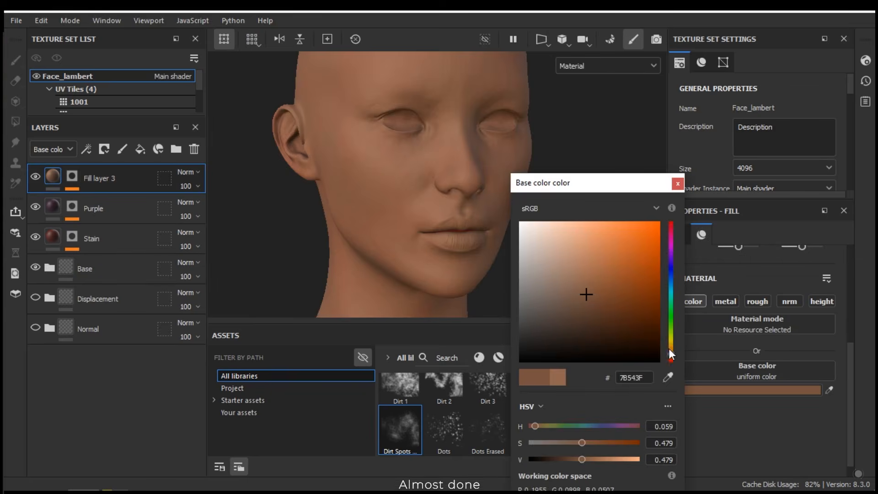
# Change Fill layer 3's base color to a darker, more yellowish brown, hex 6D5036
pyautogui.moveTo(669, 348); pyautogui.dragTo(672, 352)
pyautogui.click(593, 288)
pyautogui.moveTo(596, 292); pyautogui.dragTo(589, 301)
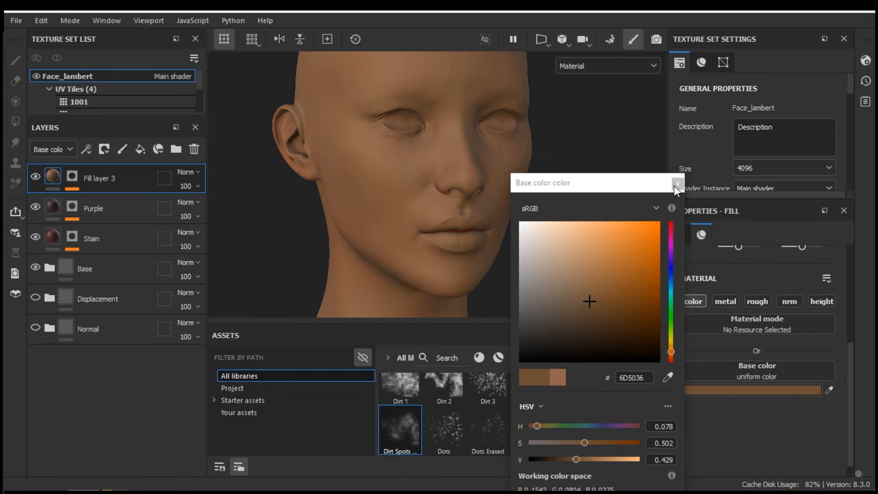
pyautogui.click(678, 183)
# Switch Fill layer 3's mask paint to black, select the soft Smooth N... brush, and try a stroke over the eye
pyautogui.keyDown('alt'); pyautogui.moveTo(476, 235); pyautogui.dragTo(490, 216); pyautogui.keyUp('alt')
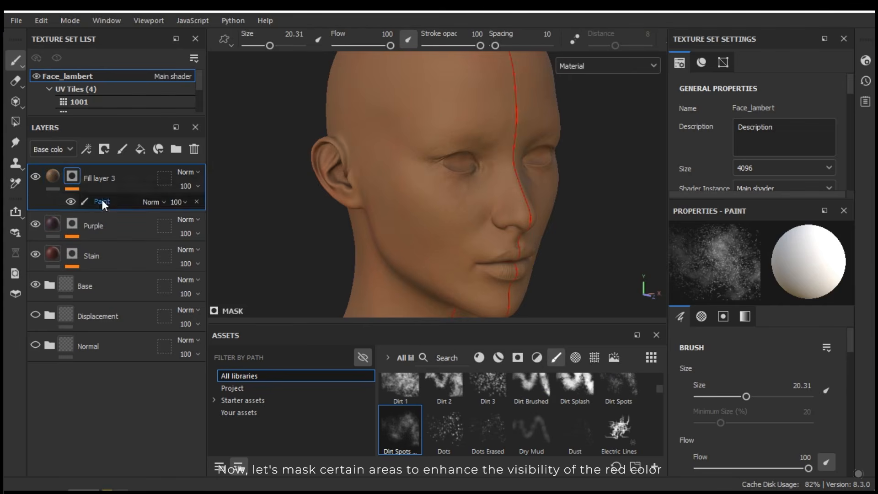
pyautogui.moveTo(412, 192)
pyautogui.keyDown('alt'); pyautogui.mouseDown()
pyautogui.moveTo(429, 185)
pyautogui.moveTo(419, 179)
pyautogui.mouseUp(); pyautogui.keyUp('alt')
pyautogui.press('x')
pyautogui.scroll(4, 415, 188)
pyautogui.scroll(-10, 659, 439)
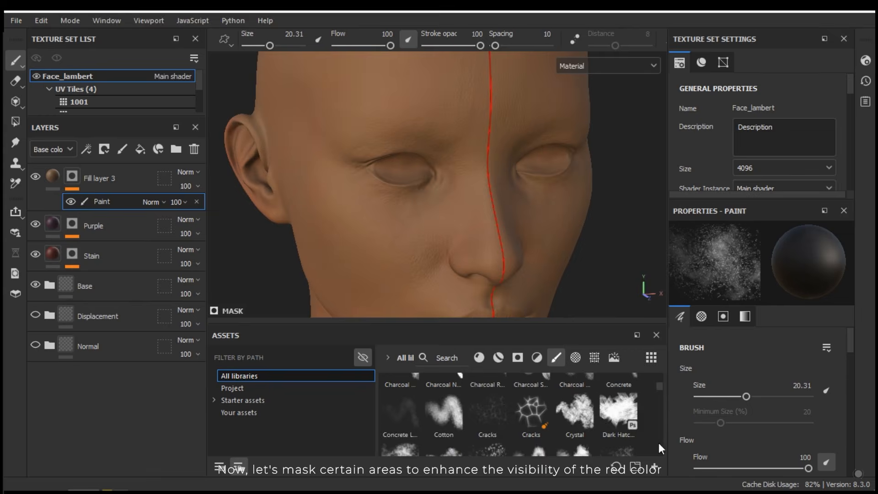
pyautogui.click(531, 426)
pyautogui.moveTo(397, 189)
pyautogui.mouseDown()
pyautogui.moveTo(414, 163)
pyautogui.moveTo(437, 181)
pyautogui.mouseUp()
pyautogui.hotkey('ctrl', 'z')
# Reveal subtle red around the eye sockets at brush size 9.84 and flow 6, alternating black and white
pyautogui.keyDown('alt'); pyautogui.moveTo(437, 181); pyautogui.dragTo(394, 188, button='right'); pyautogui.keyUp('alt')
pyautogui.press('x')
pyautogui.press('x')
pyautogui.press('x')
pyautogui.press('x')
pyautogui.press('x')
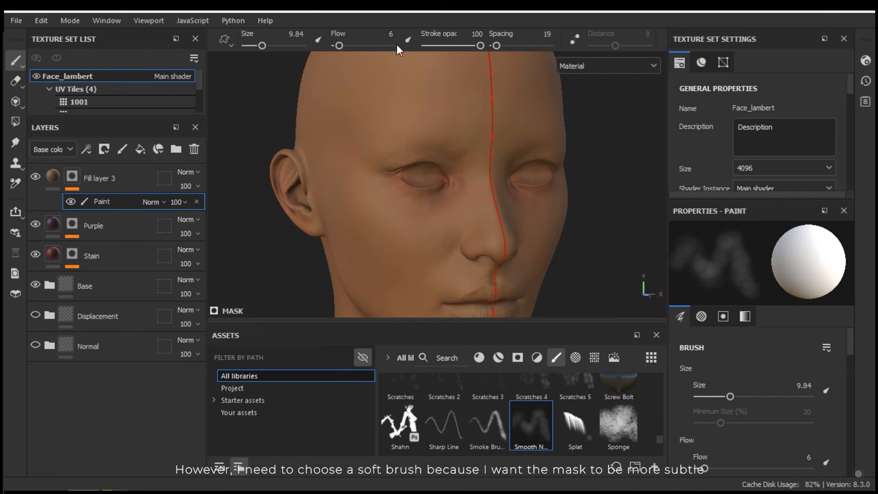
# Blend the revealed red around the eyes with a slightly larger brush, switching between black and white
pyautogui.press('x')
pyautogui.keyDown('alt'); pyautogui.moveTo(414, 137); pyautogui.dragTo(421, 138); pyautogui.keyUp('alt')
pyautogui.keyDown('ctrl'); pyautogui.moveTo(449, 171); pyautogui.dragTo(453, 171, button='right'); pyautogui.keyUp('ctrl')
pyautogui.keyDown('alt'); pyautogui.moveTo(437, 142); pyautogui.dragTo(432, 169); pyautogui.keyUp('alt')
pyautogui.press('x')
pyautogui.press('x')
pyautogui.press('x')
# Refine the red tones around the nose and eyes at brush size 13.22, alternating white and black
pyautogui.moveTo(444, 225)
pyautogui.keyDown('alt'); pyautogui.mouseDown()
pyautogui.moveTo(464, 230)
pyautogui.moveTo(480, 210)
pyautogui.mouseUp(); pyautogui.keyUp('alt')
pyautogui.press('x')
pyautogui.press('x')
pyautogui.keyDown('alt'); pyautogui.moveTo(481, 211); pyautogui.dragTo(518, 241, button='right'); pyautogui.keyUp('alt')
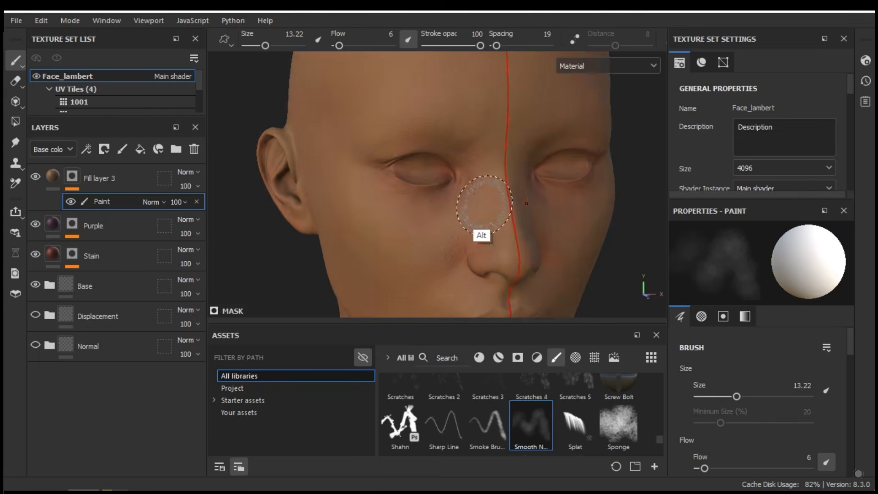
pyautogui.keyDown('alt'); pyautogui.moveTo(519, 241); pyautogui.dragTo(540, 236); pyautogui.keyUp('alt')
pyautogui.press('x')
pyautogui.press('x')
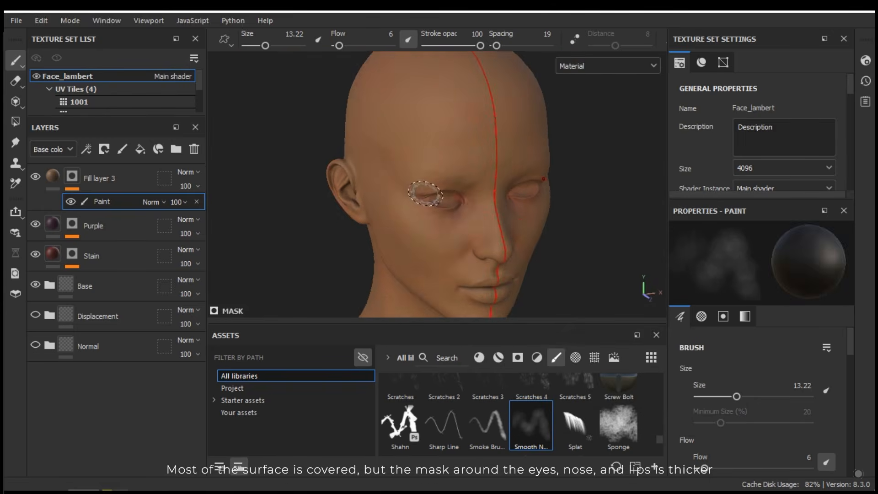
# Reveal and soften red around the lips and mouth corners at brush size 6.84, alternating black and white
pyautogui.keyDown('alt'); pyautogui.moveTo(435, 231); pyautogui.dragTo(446, 206, button='right'); pyautogui.keyUp('alt')
pyautogui.keyDown('ctrl'); pyautogui.moveTo(446, 206); pyautogui.dragTo(446, 204, button='right'); pyautogui.keyUp('ctrl')
pyautogui.press('x')
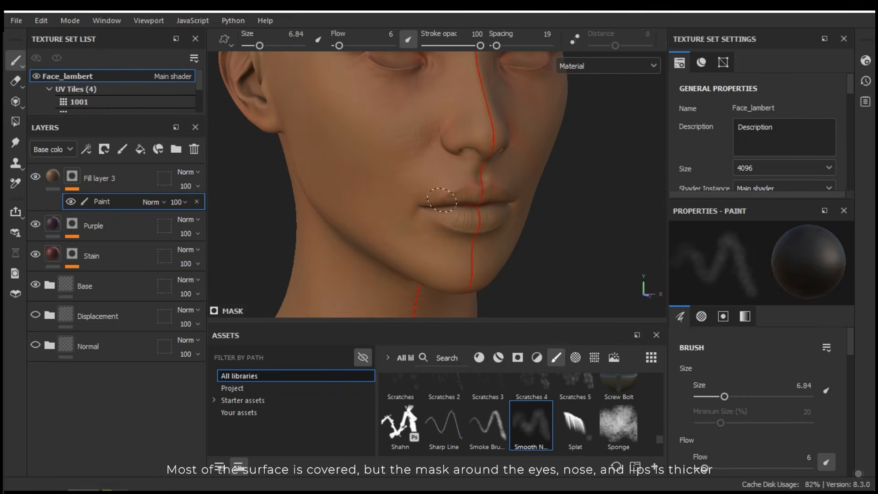
pyautogui.press('x')
pyautogui.press('x')
pyautogui.press('x')
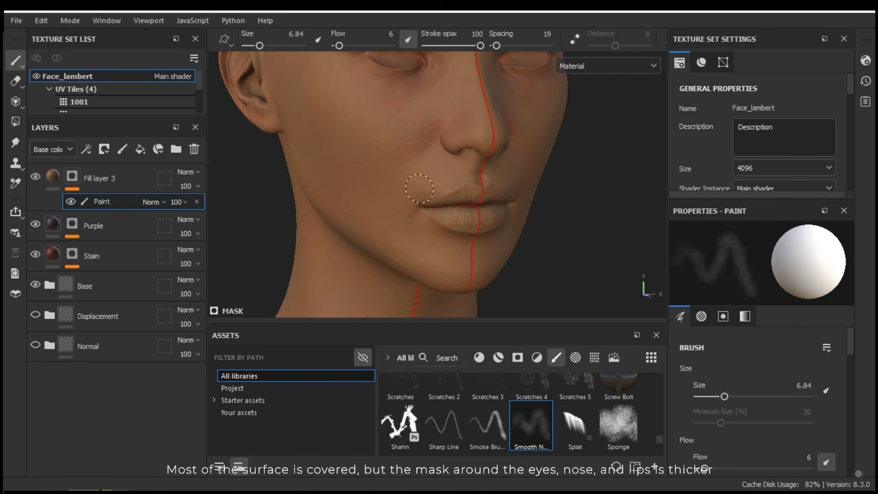
pyautogui.press('x')
pyautogui.press('x')
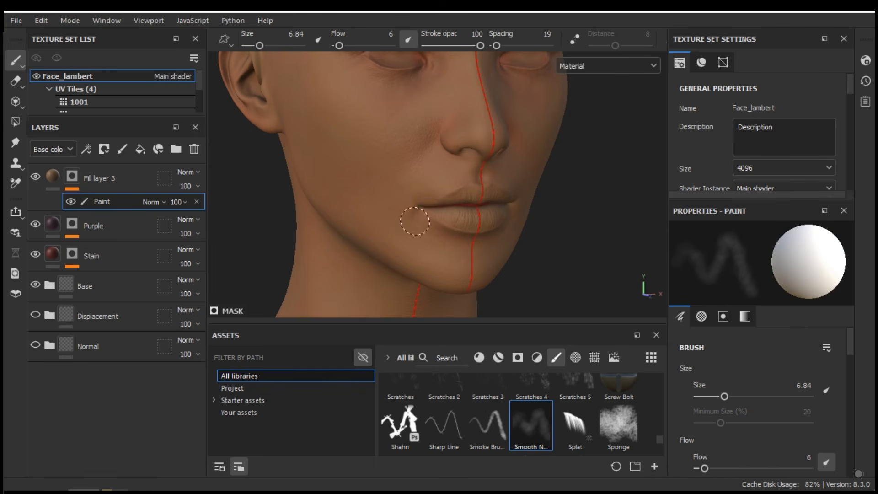
# Paint white with the soft brush over the red patches on the side and back of the head, starting at size 11.68
pyautogui.keyDown('alt'); pyautogui.moveTo(408, 196); pyautogui.dragTo(506, 219); pyautogui.keyUp('alt')
pyautogui.keyDown('alt'); pyautogui.moveTo(506, 220); pyautogui.dragTo(496, 238, button='right'); pyautogui.keyUp('alt')
pyautogui.keyDown('ctrl'); pyautogui.moveTo(496, 238); pyautogui.dragTo(508, 238, button='right'); pyautogui.keyUp('ctrl')
pyautogui.keyDown('alt'); pyautogui.moveTo(397, 204); pyautogui.dragTo(433, 135); pyautogui.keyUp('alt')
pyautogui.keyDown('alt'); pyautogui.moveTo(263, 273); pyautogui.dragTo(523, 170); pyautogui.keyUp('alt')
pyautogui.keyDown('alt'); pyautogui.moveTo(428, 119); pyautogui.dragTo(501, 206); pyautogui.keyUp('alt')
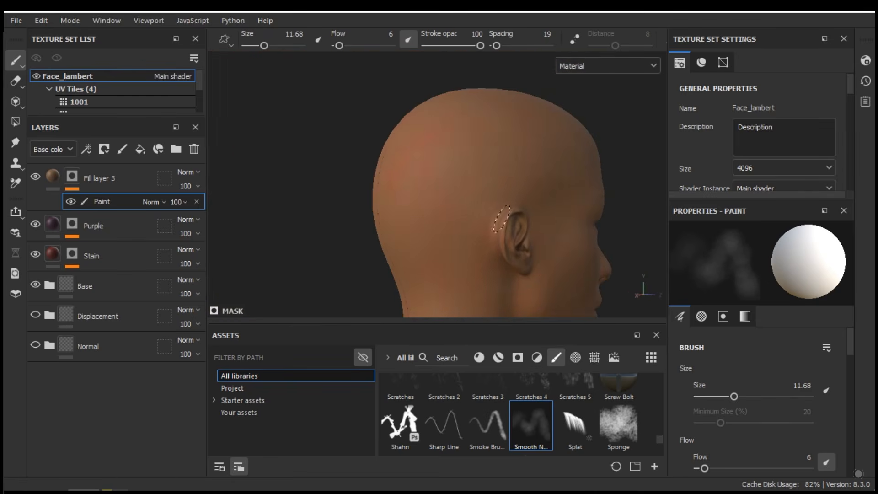
pyautogui.keyDown('alt'); pyautogui.moveTo(454, 221); pyautogui.dragTo(480, 201); pyautogui.keyUp('alt')
pyautogui.keyDown('ctrl'); pyautogui.moveTo(456, 133); pyautogui.dragTo(483, 133, button='right'); pyautogui.keyUp('ctrl')
# Even out the skin color on the face, forehead and chest in white at brush size 12.51
pyautogui.moveTo(396, 229)
pyautogui.keyDown('alt'); pyautogui.mouseDown()
pyautogui.moveTo(398, 194)
pyautogui.moveTo(506, 227)
pyautogui.moveTo(519, 173)
pyautogui.mouseUp(); pyautogui.keyUp('alt')
pyautogui.keyDown('ctrl'); pyautogui.moveTo(520, 172); pyautogui.dragTo(509, 178, button='right'); pyautogui.keyUp('ctrl')
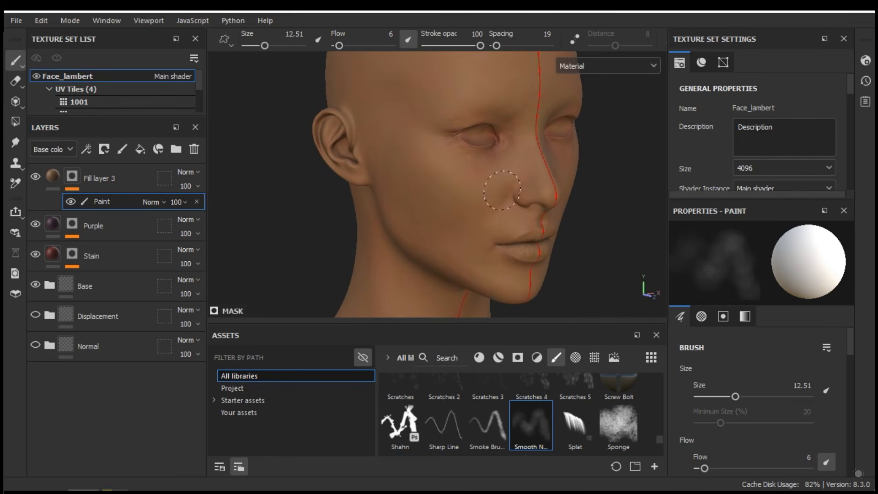
pyautogui.keyDown('alt'); pyautogui.moveTo(468, 157); pyautogui.dragTo(504, 135); pyautogui.keyUp('alt')
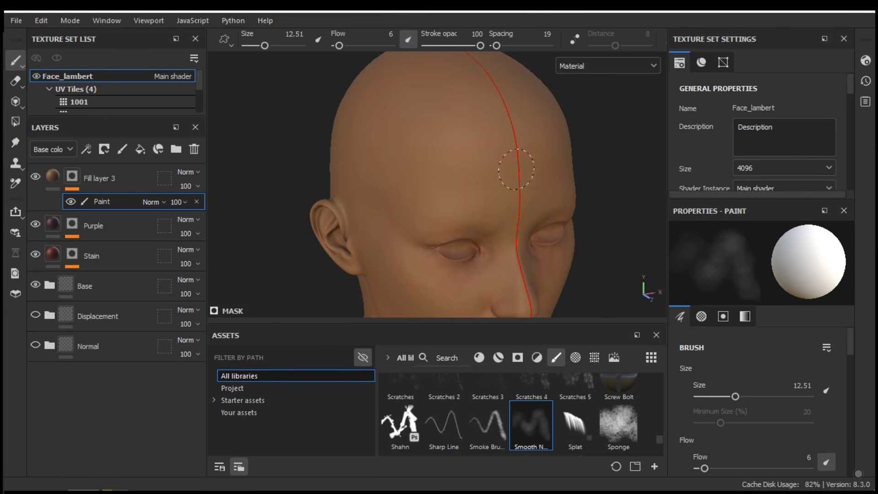
pyautogui.keyDown('alt'); pyautogui.moveTo(460, 218); pyautogui.dragTo(366, 201, button='right'); pyautogui.keyUp('alt')
pyautogui.keyDown('alt'); pyautogui.moveTo(366, 201); pyautogui.dragTo(369, 126, button='middle'); pyautogui.keyUp('alt')
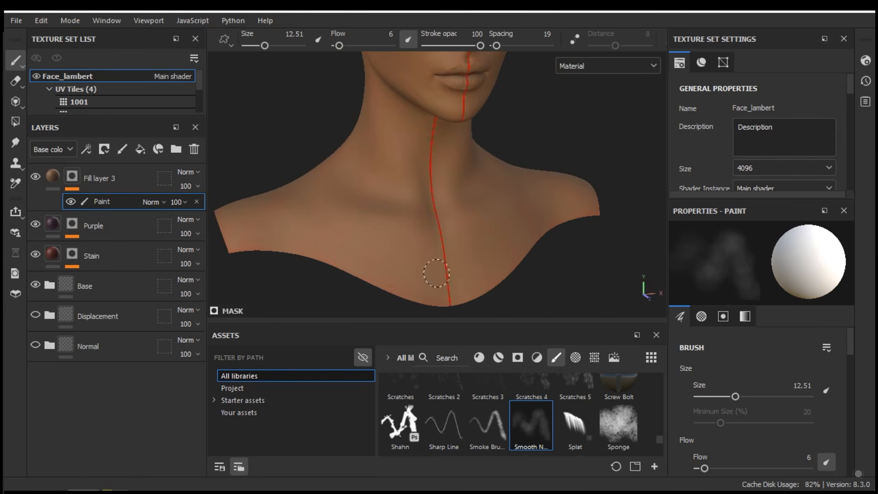
# Select the Dots brush and switch the viewport display to Base color
pyautogui.click(457, 397)
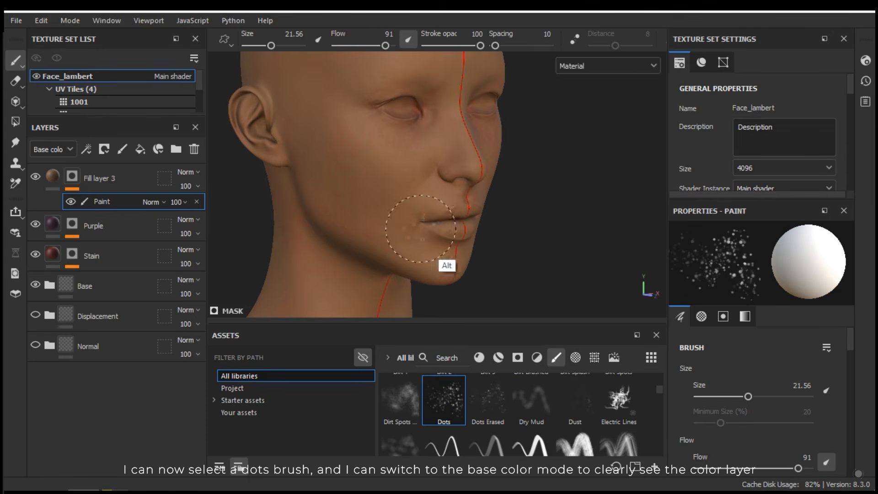
pyautogui.keyDown('alt'); pyautogui.moveTo(416, 251); pyautogui.dragTo(525, 154); pyautogui.keyUp('alt')
pyautogui.click(608, 66)
pyautogui.click(579, 118)
# Select the Dirt Spots... brush and vary the red around the eyes and nose at size 22.37, alternating white and black
pyautogui.keyDown('alt'); pyautogui.moveTo(476, 215); pyautogui.dragTo(402, 179); pyautogui.keyUp('alt')
pyautogui.click(400, 398)
pyautogui.keyDown('alt'); pyautogui.moveTo(465, 147); pyautogui.dragTo(486, 178); pyautogui.keyUp('alt')
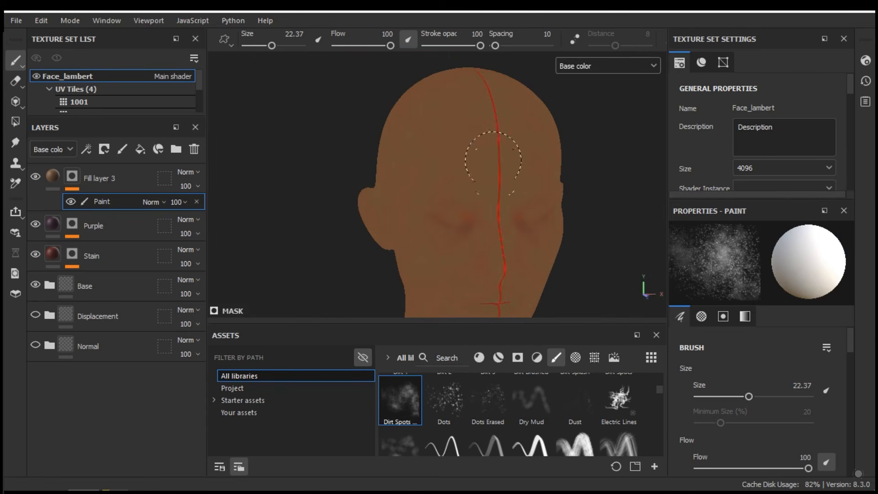
pyautogui.moveTo(471, 92)
pyautogui.keyDown('alt'); pyautogui.mouseDown()
pyautogui.moveTo(447, 196)
pyautogui.moveTo(451, 243)
pyautogui.moveTo(480, 194)
pyautogui.mouseUp(); pyautogui.keyUp('alt')
pyautogui.keyDown('alt'); pyautogui.moveTo(481, 197); pyautogui.dragTo(514, 216, button='right'); pyautogui.keyUp('alt')
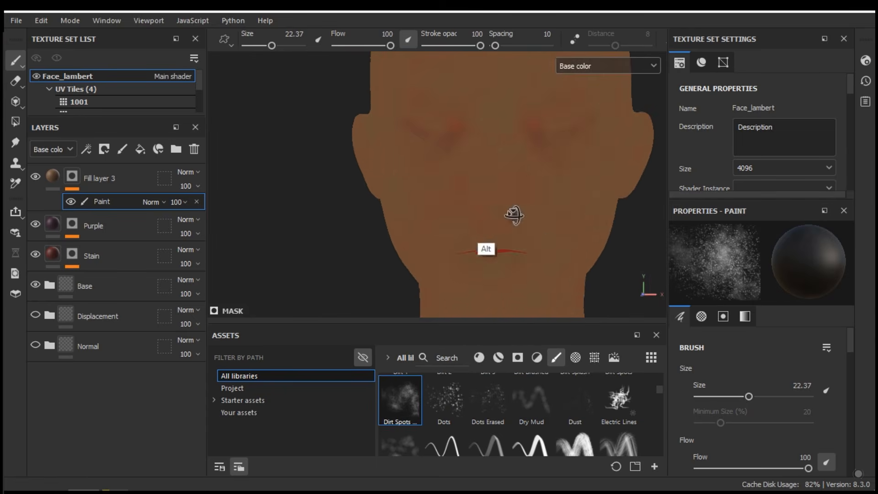
pyautogui.keyDown('alt'); pyautogui.moveTo(514, 216); pyautogui.dragTo(494, 202); pyautogui.keyUp('alt')
pyautogui.press('x')
pyautogui.press('x')
pyautogui.press('x')
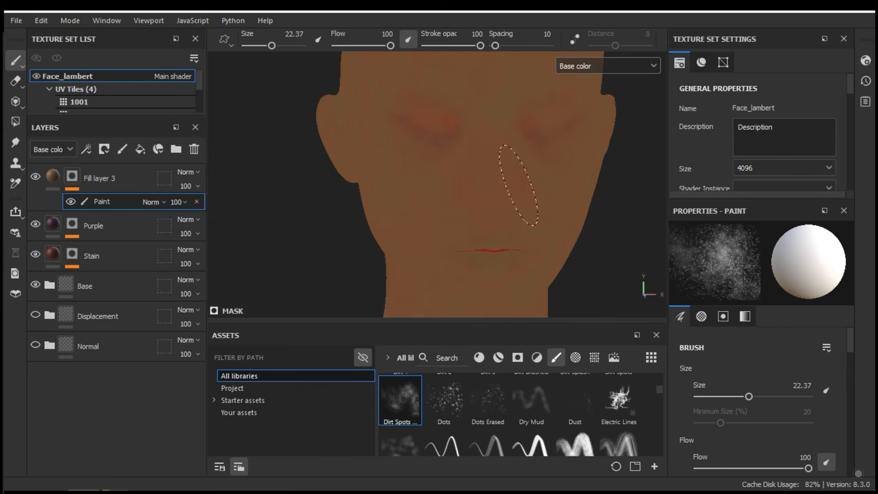
pyautogui.press('x')
# Reveal red around the nose and between the eyes at brush size 17.72, comparing the Material and Base color displays
pyautogui.moveTo(478, 184)
pyautogui.keyDown('ctrl'); pyautogui.mouseDown(button='right')
pyautogui.moveTo(458, 171)
pyautogui.moveTo(455, 203)
pyautogui.mouseUp(button='right'); pyautogui.keyUp('ctrl')
pyautogui.press('x')
pyautogui.press('x')
pyautogui.click(456, 202)
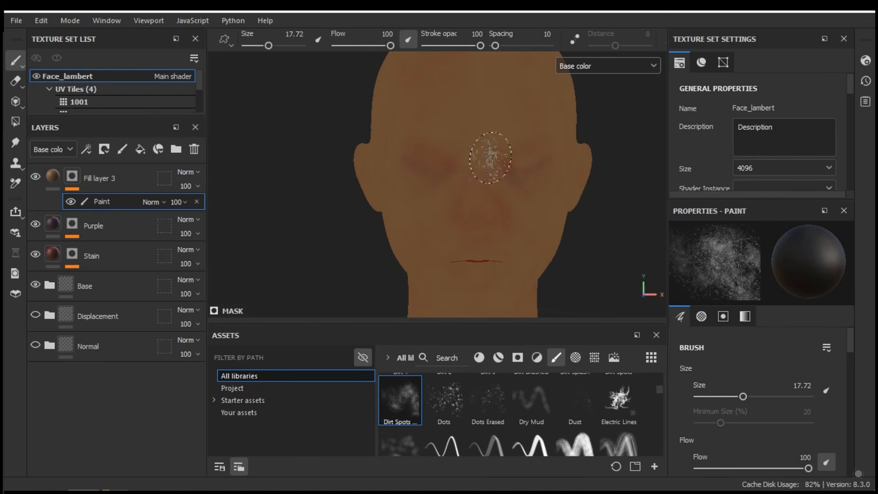
pyautogui.click(595, 66)
pyautogui.click(586, 97)
pyautogui.keyDown('alt'); pyautogui.moveTo(494, 161); pyautogui.dragTo(533, 165); pyautogui.keyUp('alt')
pyautogui.click(594, 66)
pyautogui.click(584, 121)
pyautogui.keyDown('alt'); pyautogui.moveTo(423, 191); pyautogui.dragTo(441, 191); pyautogui.keyUp('alt')
# Blend the red below the eyes and beside the nose at brush size 17.39, switching between white and black
pyautogui.press('x')
pyautogui.keyDown('alt'); pyautogui.moveTo(499, 215); pyautogui.dragTo(533, 221, button='right'); pyautogui.keyUp('alt')
pyautogui.keyDown('alt'); pyautogui.moveTo(533, 221); pyautogui.dragTo(570, 222); pyautogui.keyUp('alt')
pyautogui.press('x')
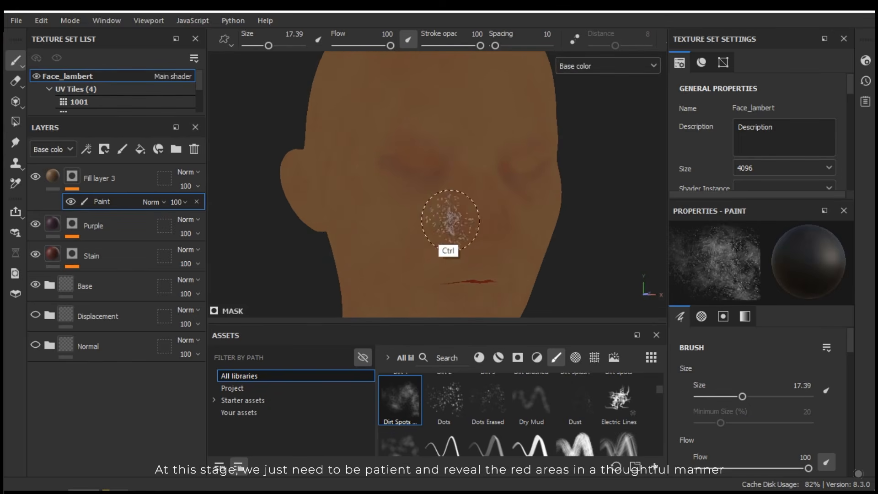
# Build up red around the eyes, nose and mouth at brush size 12.59, alternating black and white
pyautogui.keyDown('ctrl'); pyautogui.moveTo(452, 221); pyautogui.dragTo(440, 222, button='right'); pyautogui.keyUp('ctrl')
pyautogui.keyDown('alt'); pyautogui.moveTo(462, 230); pyautogui.dragTo(418, 231); pyautogui.keyUp('alt')
pyautogui.press('x')
pyautogui.press('x')
pyautogui.moveTo(432, 197)
pyautogui.keyDown('alt'); pyautogui.mouseDown()
pyautogui.moveTo(473, 192)
pyautogui.moveTo(462, 194)
pyautogui.mouseUp(); pyautogui.keyUp('alt')
pyautogui.keyDown('alt'); pyautogui.moveTo(599, 190); pyautogui.dragTo(556, 190); pyautogui.keyUp('alt')
pyautogui.press('x')
pyautogui.press('x')
pyautogui.moveTo(420, 215)
pyautogui.keyDown('alt'); pyautogui.mouseDown()
pyautogui.moveTo(454, 227)
pyautogui.moveTo(569, 177)
pyautogui.mouseUp(); pyautogui.keyUp('alt')
pyautogui.keyDown('alt'); pyautogui.moveTo(465, 227); pyautogui.dragTo(545, 230); pyautogui.keyUp('alt')
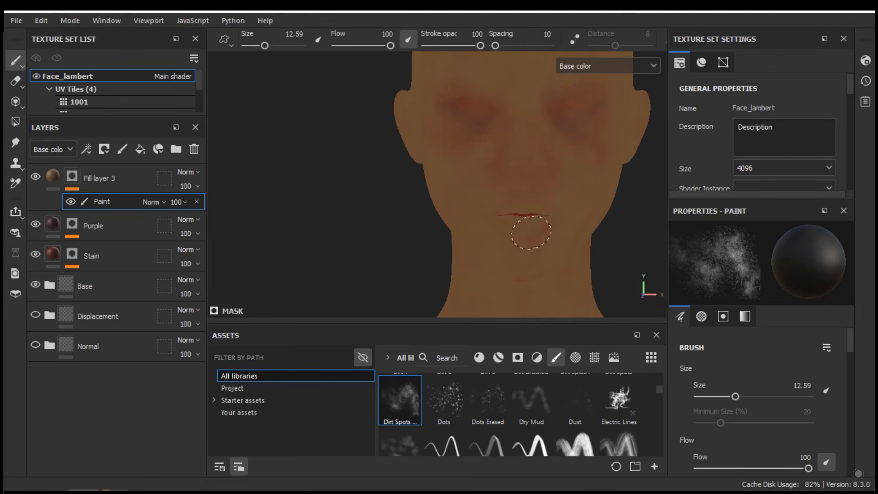
# Refine the red patches around the mouth, chin and cheeks at brush size 12.59, alternating black and white
pyautogui.press('x')
pyautogui.press('x')
pyautogui.press('x')
pyautogui.moveTo(486, 206)
pyautogui.keyDown('alt'); pyautogui.mouseDown()
pyautogui.moveTo(498, 237)
pyautogui.moveTo(423, 203)
pyautogui.mouseUp(); pyautogui.keyUp('alt')
pyautogui.press('x')
pyautogui.moveTo(475, 251)
pyautogui.keyDown('alt'); pyautogui.mouseDown()
pyautogui.moveTo(449, 257)
pyautogui.moveTo(449, 208)
pyautogui.moveTo(467, 256)
pyautogui.moveTo(470, 223)
pyautogui.moveTo(457, 167)
pyautogui.moveTo(433, 237)
pyautogui.moveTo(482, 253)
pyautogui.moveTo(529, 294)
pyautogui.mouseUp(); pyautogui.keyUp('alt')
pyautogui.press('x')
pyautogui.press('x')
pyautogui.press('x')
pyautogui.press('x')
pyautogui.press('x')
# Vary the red on the lower face and neck from several angles, alternating black and white
pyautogui.keyDown('alt'); pyautogui.moveTo(555, 206); pyautogui.dragTo(522, 248); pyautogui.keyUp('alt')
pyautogui.press('x')
pyautogui.press('x')
pyautogui.keyDown('alt'); pyautogui.moveTo(459, 243); pyautogui.dragTo(498, 275); pyautogui.keyUp('alt')
pyautogui.press('x')
pyautogui.moveTo(499, 302)
pyautogui.keyDown('ctrl'); pyautogui.keyDown('alt'); pyautogui.mouseDown()
pyautogui.moveTo(513, 247)
pyautogui.moveTo(451, 249)
pyautogui.mouseUp(); pyautogui.keyUp('alt'); pyautogui.keyUp('ctrl')
pyautogui.press('x')
pyautogui.moveTo(451, 249)
pyautogui.keyDown('ctrl'); pyautogui.keyDown('alt'); pyautogui.mouseDown()
pyautogui.moveTo(473, 189)
pyautogui.moveTo(465, 306)
pyautogui.mouseUp(); pyautogui.keyUp('alt'); pyautogui.keyUp('ctrl')
# Touch up the skin mask around the eyes in the Material display, then return to the Base color display
pyautogui.click(604, 66)
pyautogui.click(588, 84)
pyautogui.keyDown('alt'); pyautogui.moveTo(478, 165); pyautogui.dragTo(539, 236, button='right'); pyautogui.keyUp('alt')
pyautogui.keyDown('alt'); pyautogui.moveTo(421, 187); pyautogui.dragTo(457, 196); pyautogui.keyUp('alt')
pyautogui.press('x')
pyautogui.press('x')
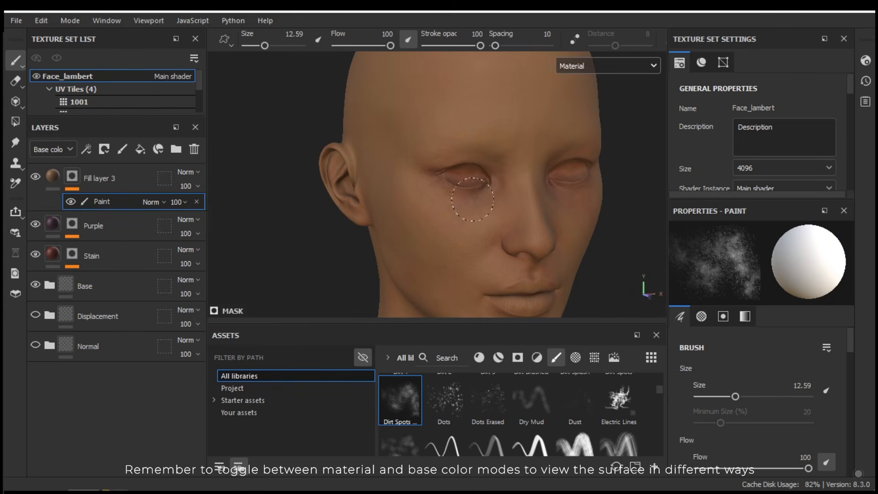
pyautogui.keyDown('alt'); pyautogui.moveTo(503, 176); pyautogui.dragTo(538, 141); pyautogui.keyUp('alt')
pyautogui.click(652, 68)
pyautogui.click(590, 107)
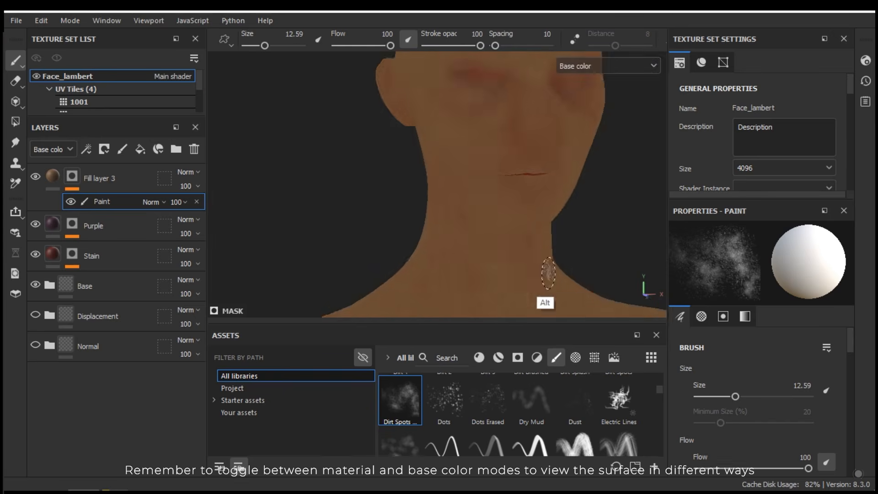
# Enlarge the brush to 22.91 and paint soft color variation on the skin mask, alternating black and white
pyautogui.keyDown('alt'); pyautogui.moveTo(481, 217); pyautogui.dragTo(474, 212, button='right'); pyautogui.keyUp('alt')
pyautogui.press('x')
pyautogui.moveTo(475, 212); pyautogui.dragTo(490, 227)
pyautogui.press('x')
pyautogui.moveTo(490, 228)
pyautogui.keyDown('alt'); pyautogui.mouseDown(button='right')
pyautogui.moveTo(455, 284)
pyautogui.moveTo(469, 163)
pyautogui.moveTo(520, 159)
pyautogui.moveTo(517, 172)
pyautogui.mouseUp(button='right'); pyautogui.keyUp('alt')
pyautogui.press('x')
pyautogui.press('x')
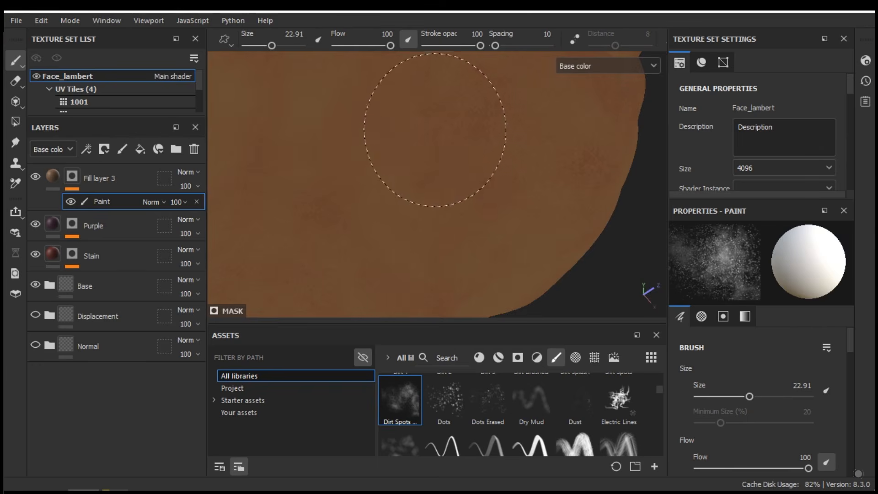
# Paint subtle red variation over the sides and back of the head, the neck and the forehead at brush size 22.91
pyautogui.keyDown('alt'); pyautogui.moveTo(435, 131); pyautogui.dragTo(424, 184); pyautogui.keyUp('alt')
pyautogui.press('x')
pyautogui.keyDown('alt'); pyautogui.moveTo(438, 189); pyautogui.dragTo(373, 186, button='right'); pyautogui.keyUp('alt')
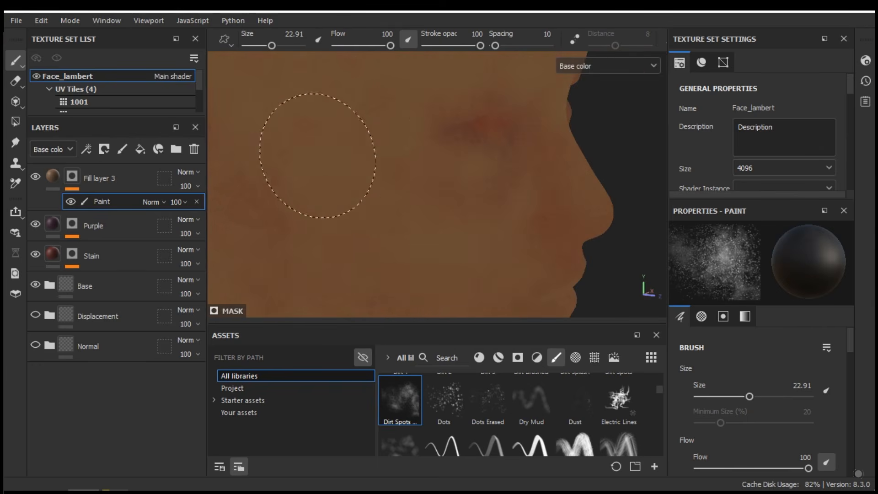
pyautogui.keyDown('alt'); pyautogui.moveTo(317, 128); pyautogui.dragTo(329, 163); pyautogui.keyUp('alt')
pyautogui.keyDown('alt'); pyautogui.moveTo(329, 163); pyautogui.dragTo(462, 192, button='right'); pyautogui.keyUp('alt')
pyautogui.keyDown('alt'); pyautogui.moveTo(482, 258); pyautogui.dragTo(537, 225); pyautogui.keyUp('alt')
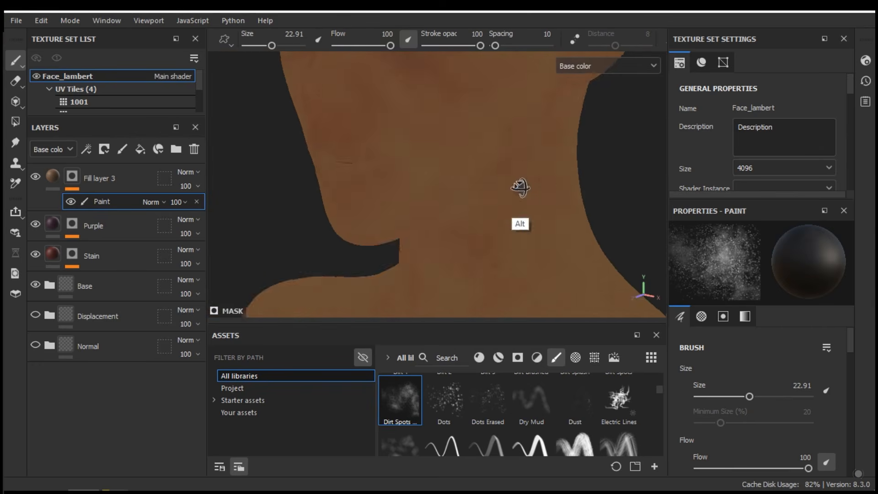
pyautogui.keyDown('alt'); pyautogui.moveTo(537, 226); pyautogui.dragTo(480, 202, button='right'); pyautogui.keyUp('alt')
pyautogui.keyDown('alt'); pyautogui.moveTo(481, 201); pyautogui.dragTo(510, 157); pyautogui.keyUp('alt')
pyautogui.keyDown('alt'); pyautogui.moveTo(510, 157); pyautogui.dragTo(492, 183, button='right'); pyautogui.keyUp('alt')
pyautogui.moveTo(492, 184)
pyautogui.keyDown('alt'); pyautogui.mouseDown()
pyautogui.moveTo(520, 182)
pyautogui.moveTo(427, 167)
pyautogui.mouseUp(); pyautogui.keyUp('alt')
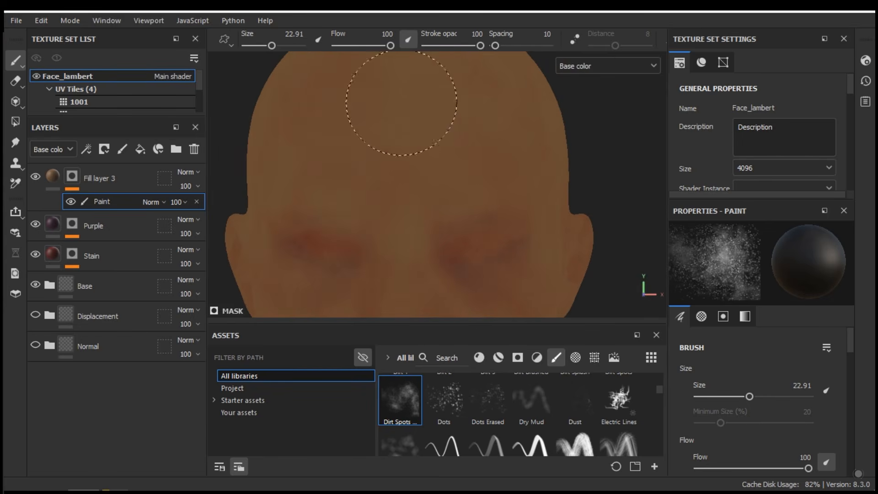
pyautogui.keyDown('alt'); pyautogui.moveTo(313, 153); pyautogui.dragTo(402, 236, button='right'); pyautogui.keyUp('alt')
# Reduce the brush size to 14.19 and compare the face in the Base color and Material displays
pyautogui.click(609, 66)
pyautogui.click(595, 116)
pyautogui.scroll(1, 393, 149)
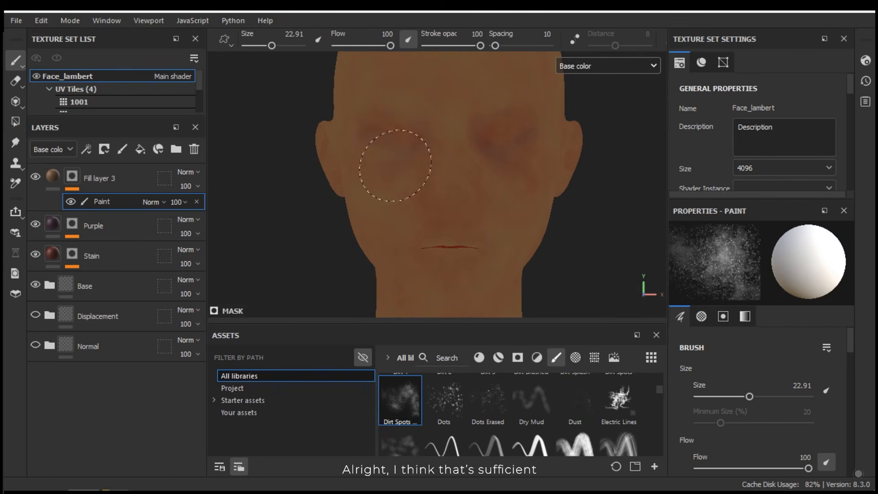
pyautogui.keyDown('ctrl'); pyautogui.moveTo(383, 153); pyautogui.dragTo(371, 150, button='right'); pyautogui.keyUp('ctrl')
pyautogui.press('m')
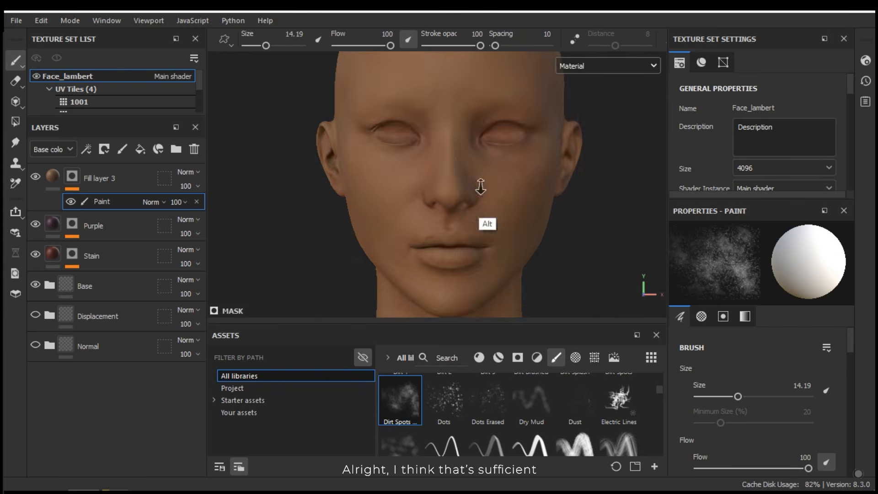
# Add a fill layer above Fill layer 3 and rename Fill layer 3 as Skin
pyautogui.click(96, 178)
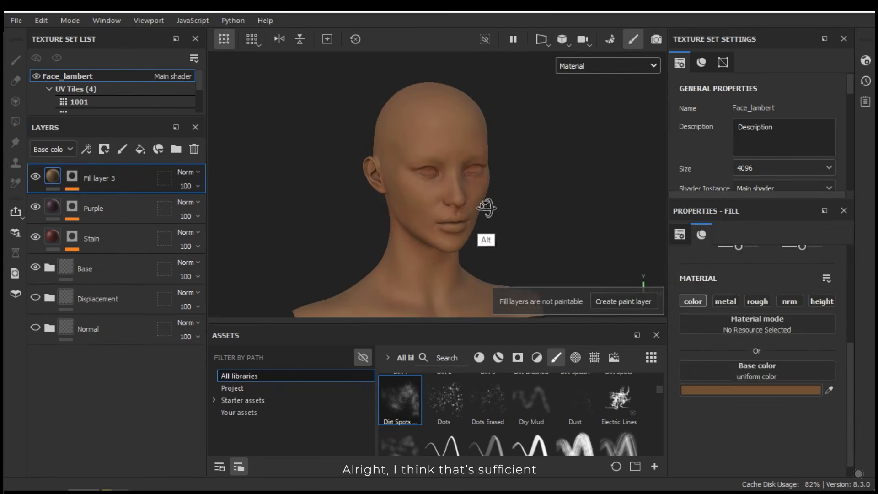
pyautogui.click(140, 149)
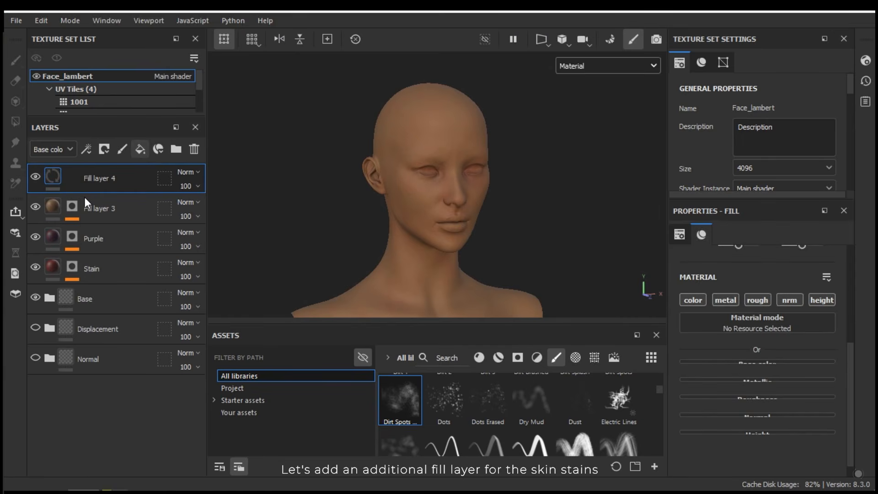
pyautogui.click(95, 213)
pyautogui.doubleClick(98, 209)
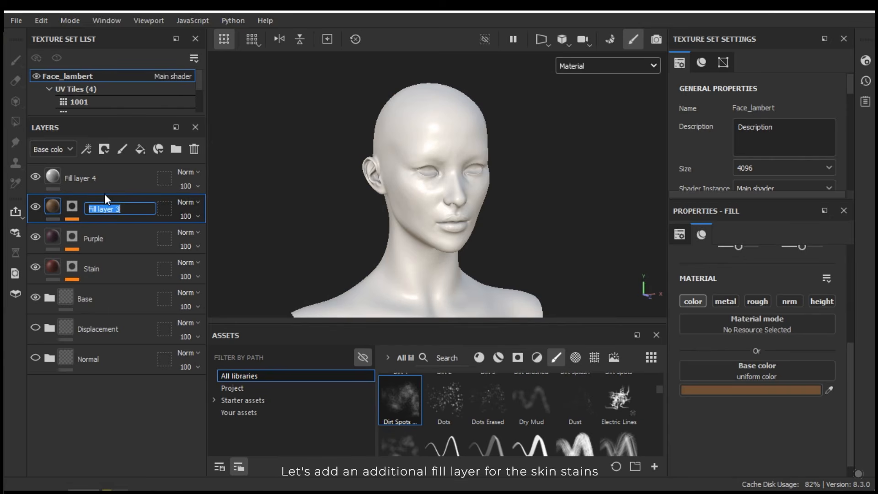
pyautogui.write('Skin')
pyautogui.press('Return')
# Rename the new top fill layer as Stain2
pyautogui.doubleClick(90, 177)
pyautogui.write('Stao')
pyautogui.press('BackSpace')
pyautogui.write('in2')
pyautogui.press('Return')
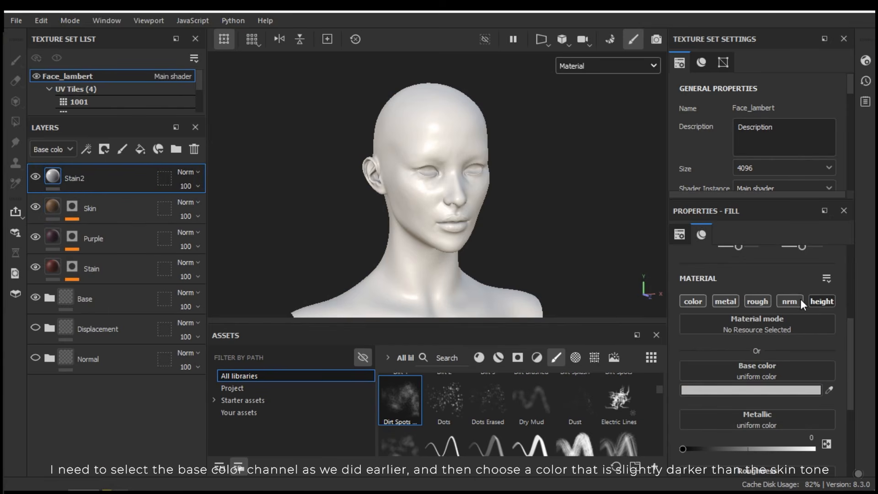
# Limit the Stain2 layer to the color channel and set its base color to a dark reddish brown
pyautogui.click(742, 389)
pyautogui.moveTo(667, 308); pyautogui.dragTo(669, 356)
pyautogui.moveTo(600, 267); pyautogui.dragTo(618, 319)
pyautogui.click(622, 313)
pyautogui.click(520, 191)
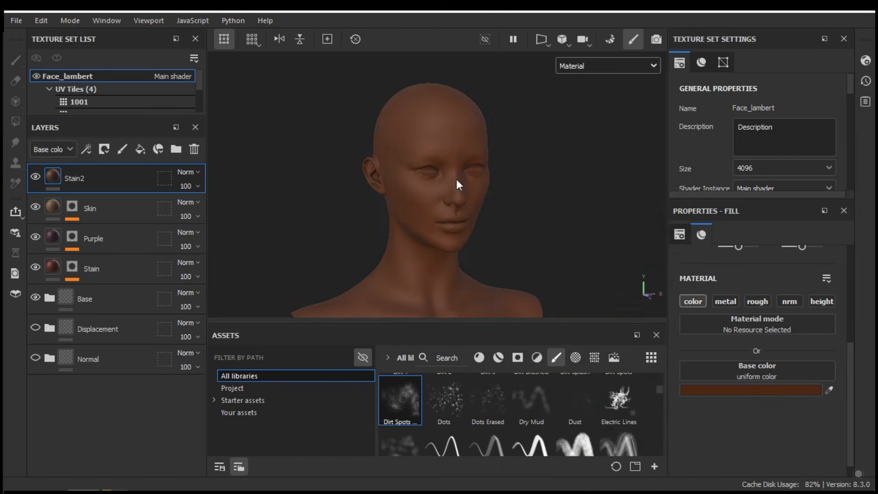
# Add a black mask to the Stain2 layer and put a fill effect on that mask
pyautogui.rightClick(115, 187)
pyautogui.click(155, 22)
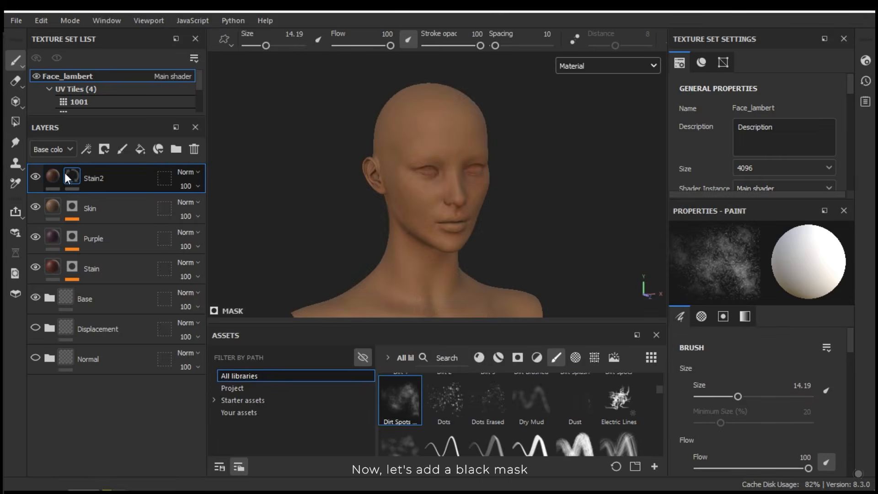
pyautogui.rightClick(69, 176)
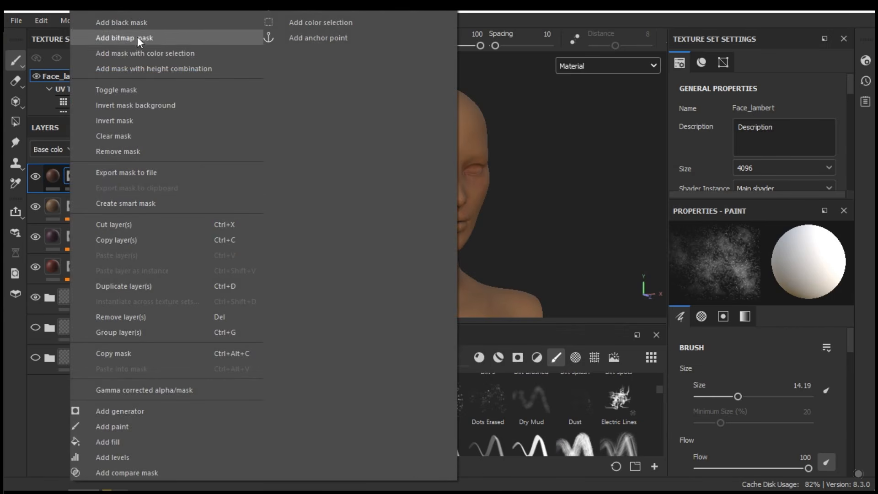
pyautogui.click(117, 439)
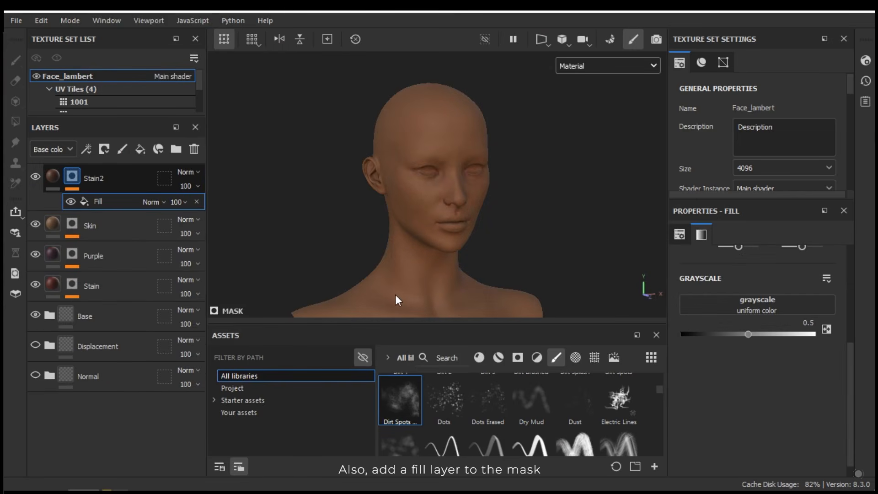
# Search the grayscale resources for noise and apply 3D Perlin Noise Fractal to the mask's fill
pyautogui.click(710, 302)
pyautogui.moveTo(715, 289)
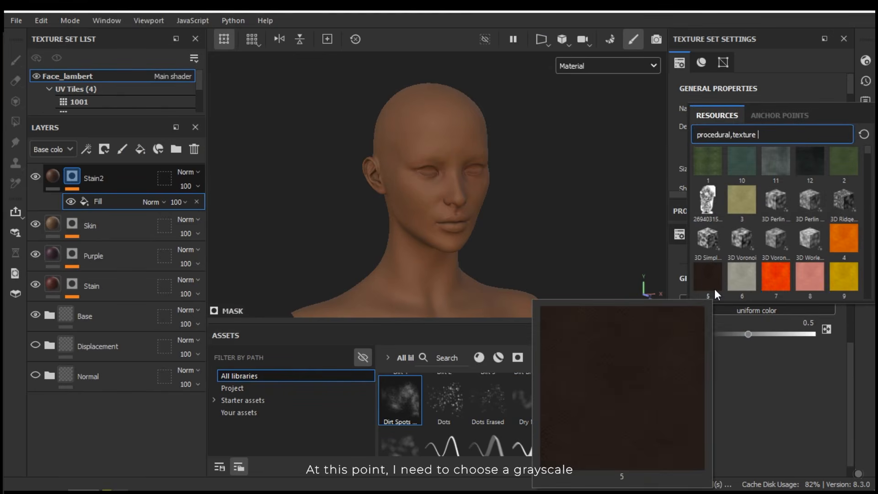
pyautogui.write('noi')
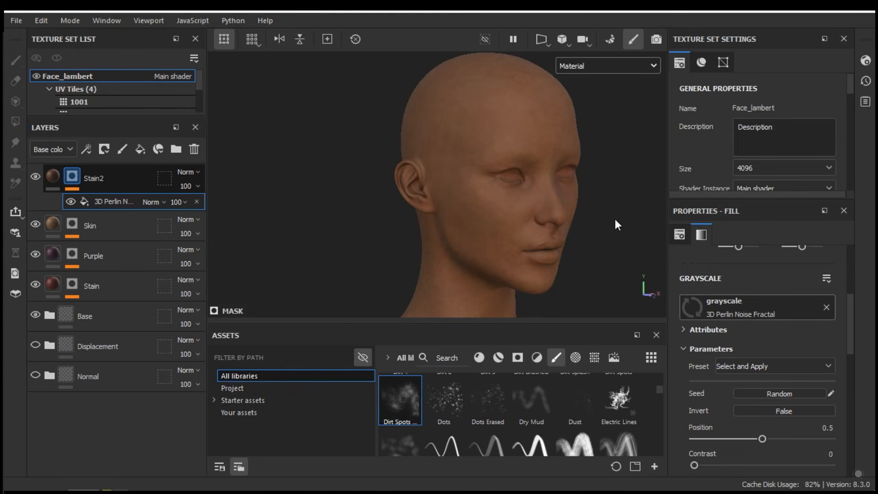
pyautogui.keyDown('alt'); pyautogui.moveTo(563, 231); pyautogui.dragTo(480, 232); pyautogui.keyUp('alt')
pyautogui.keyDown('ctrl'); pyautogui.keyDown('alt'); pyautogui.moveTo(563, 265); pyautogui.dragTo(553, 229); pyautogui.keyUp('alt'); pyautogui.keyUp('ctrl')
pyautogui.keyDown('alt'); pyautogui.moveTo(554, 230); pyautogui.dragTo(614, 341, button='right'); pyautogui.keyUp('alt')
pyautogui.keyDown('alt'); pyautogui.moveTo(600, 293); pyautogui.dragTo(523, 218); pyautogui.keyUp('alt')
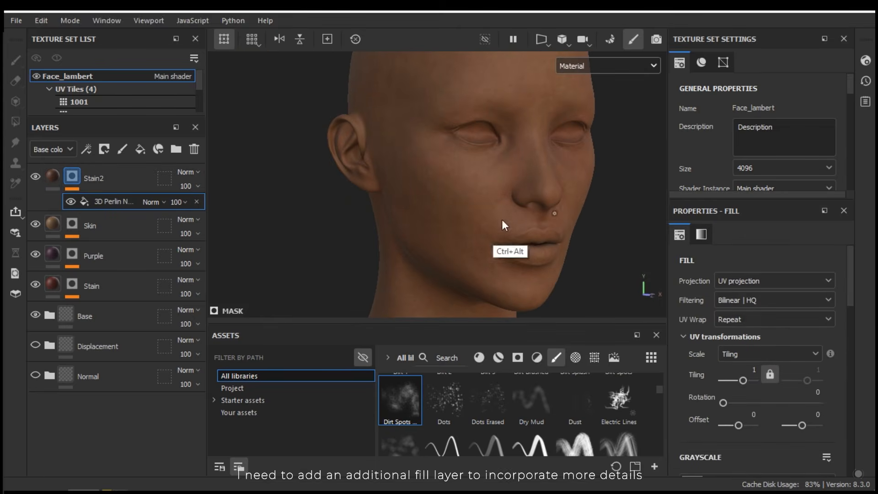
# Add a second fill to the Stain2 mask in Screen blending mode, using the Dirt 2 texture as grayscale
pyautogui.rightClick(118, 204)
pyautogui.click(155, 205)
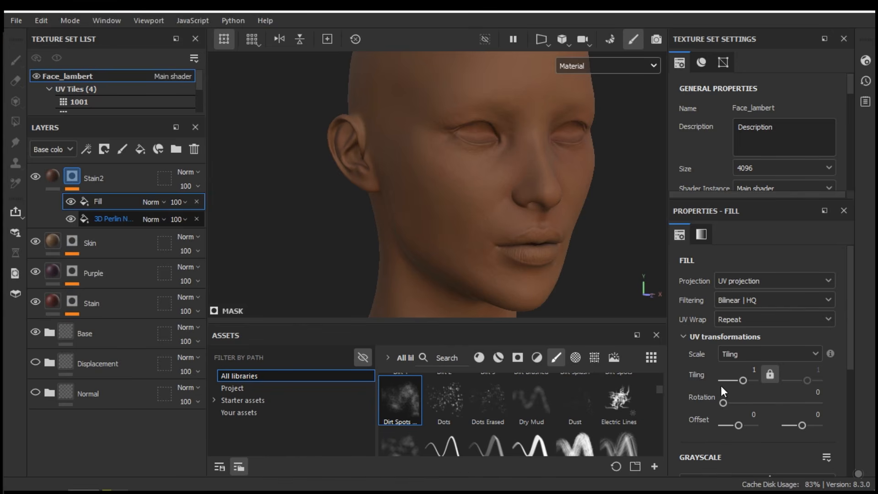
pyautogui.scroll(-5, 849, 325)
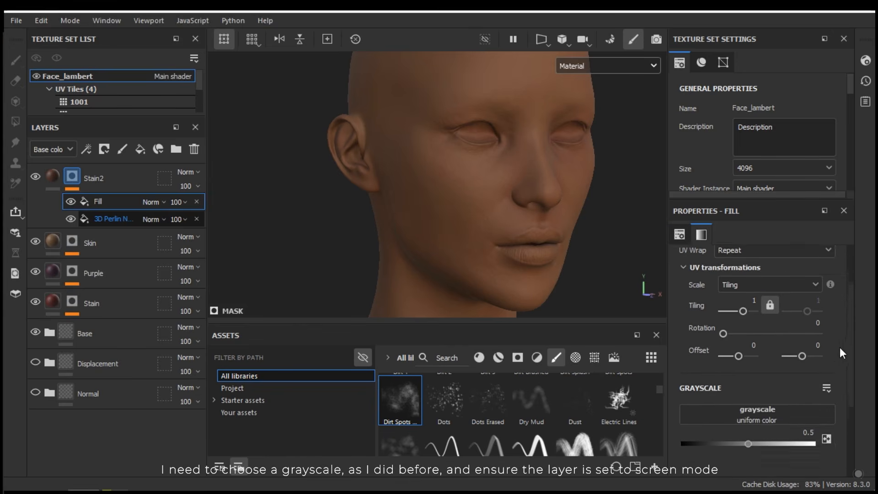
pyautogui.click(779, 355)
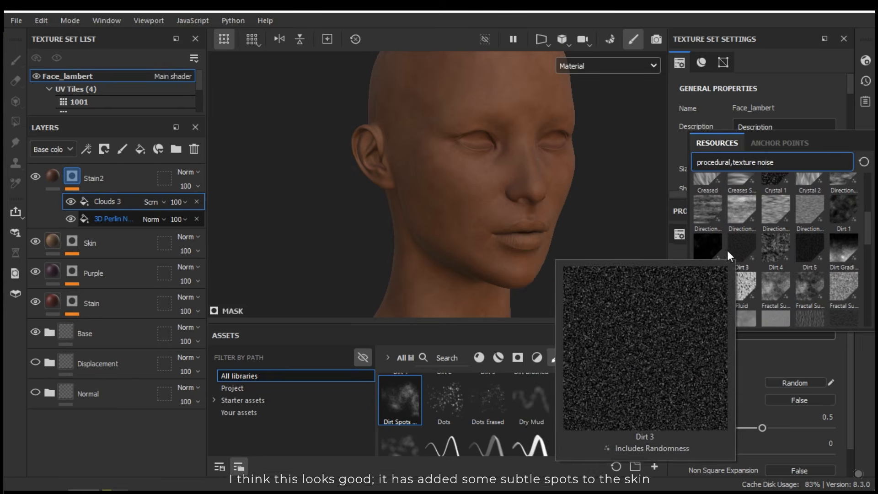
pyautogui.click(715, 244)
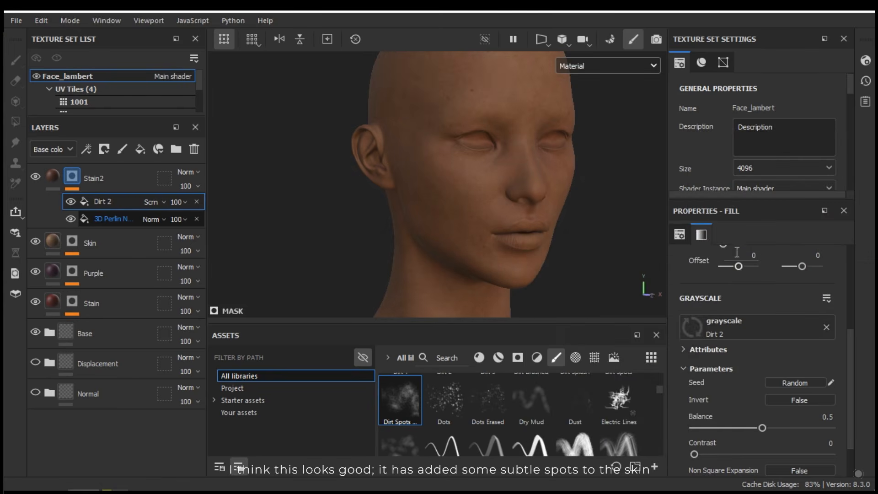
pyautogui.keyDown('alt'); pyautogui.moveTo(516, 154); pyautogui.dragTo(539, 174); pyautogui.keyUp('alt')
pyautogui.moveTo(763, 428)
pyautogui.mouseDown()
pyautogui.moveTo(816, 429)
pyautogui.moveTo(745, 425)
pyautogui.moveTo(761, 430)
pyautogui.mouseUp()
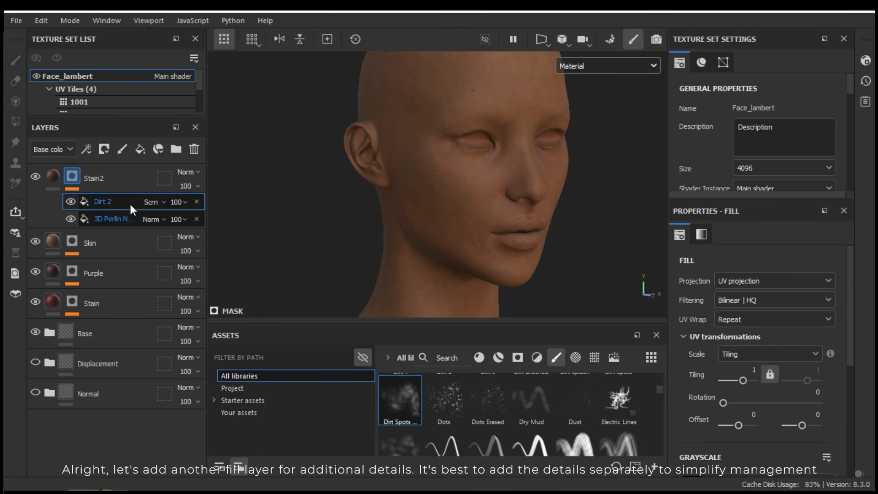
# Add a third fill above Dirt 2 in the Stain2 mask and set it to Screen blending mode
pyautogui.rightClick(124, 204)
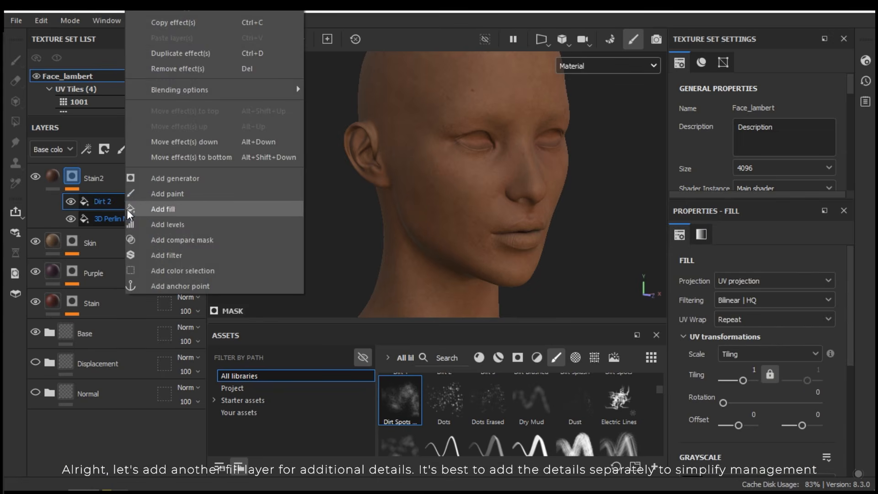
pyautogui.click(164, 207)
pyautogui.click(162, 202)
pyautogui.click(169, 196)
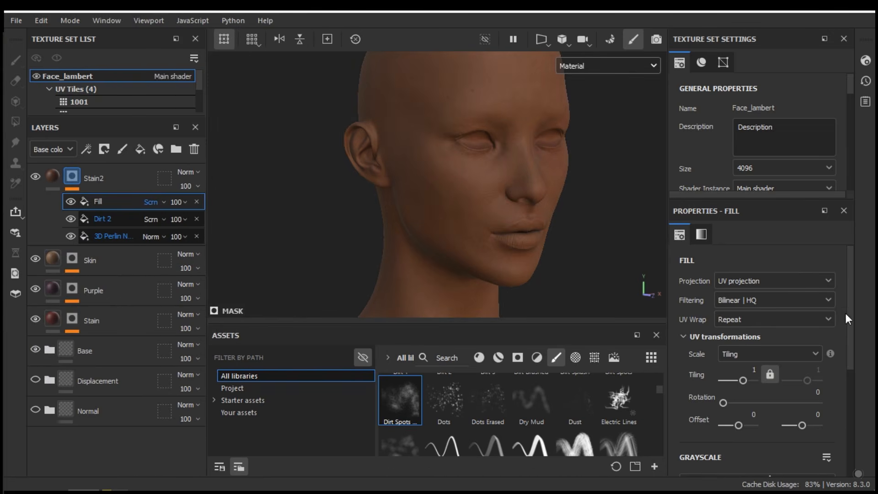
# Use the Dirt 1 texture as the new fill's grayscale and set its balance to 0.22
pyautogui.moveTo(848, 323); pyautogui.dragTo(838, 372)
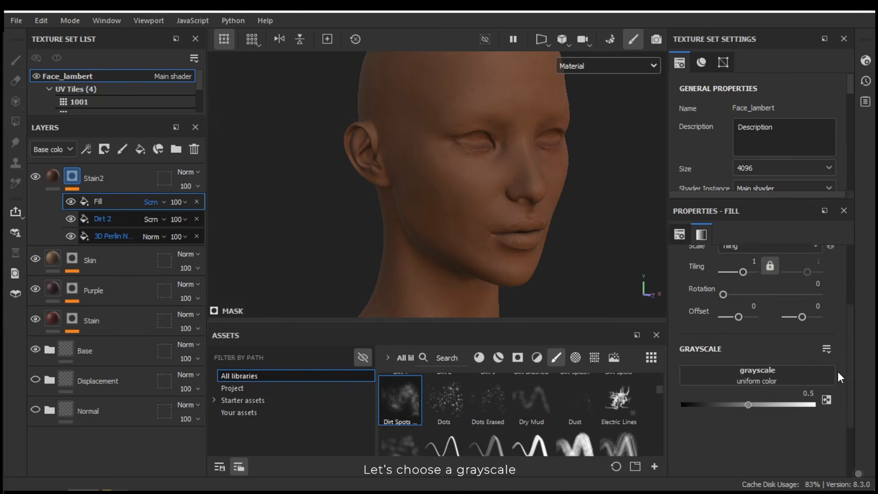
pyautogui.click(806, 376)
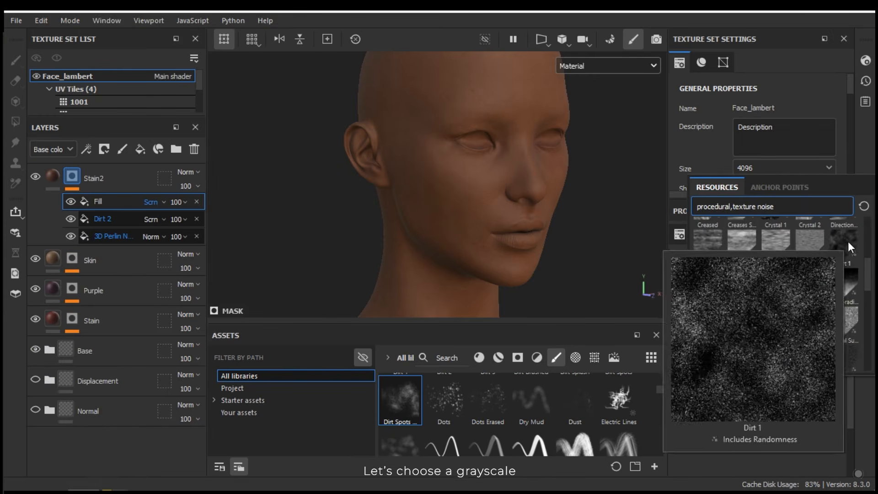
pyautogui.click(847, 241)
pyautogui.moveTo(851, 327); pyautogui.dragTo(844, 366)
pyautogui.moveTo(763, 401); pyautogui.dragTo(723, 401)
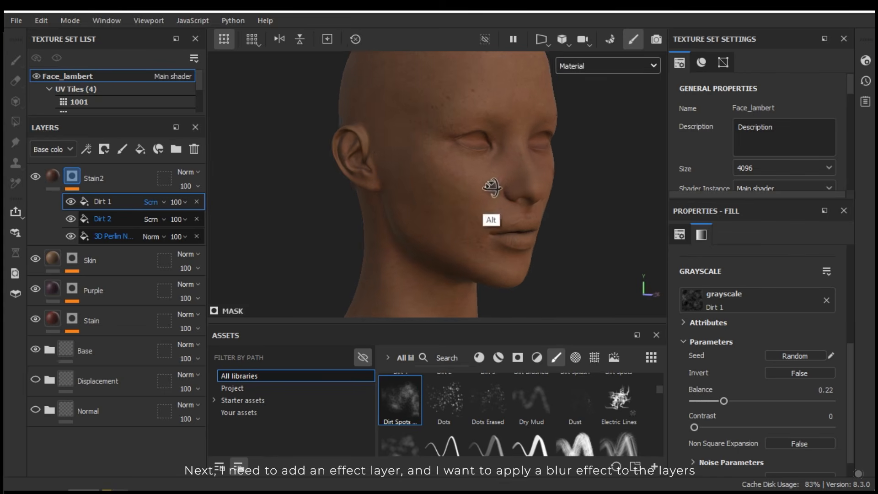
# Add a filter effect above Dirt 1 in the Stain2 mask and choose Blur for it
pyautogui.rightClick(106, 202)
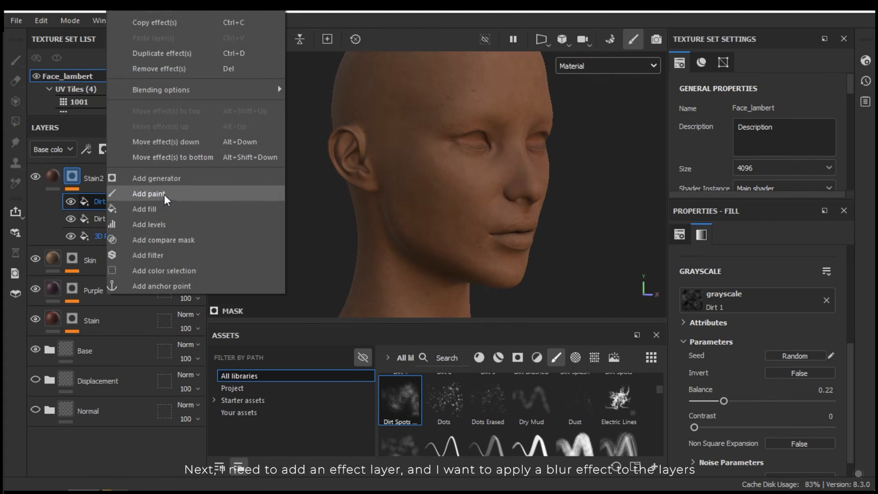
pyautogui.click(167, 257)
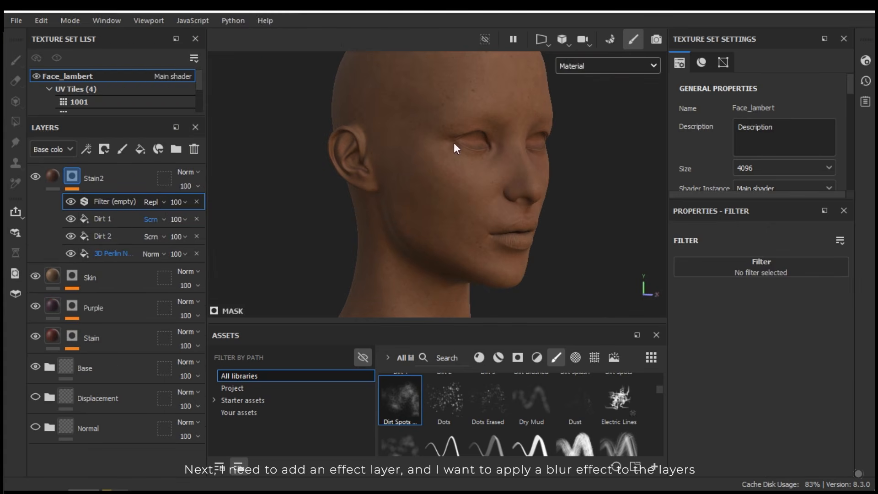
pyautogui.click(748, 271)
pyautogui.click(813, 322)
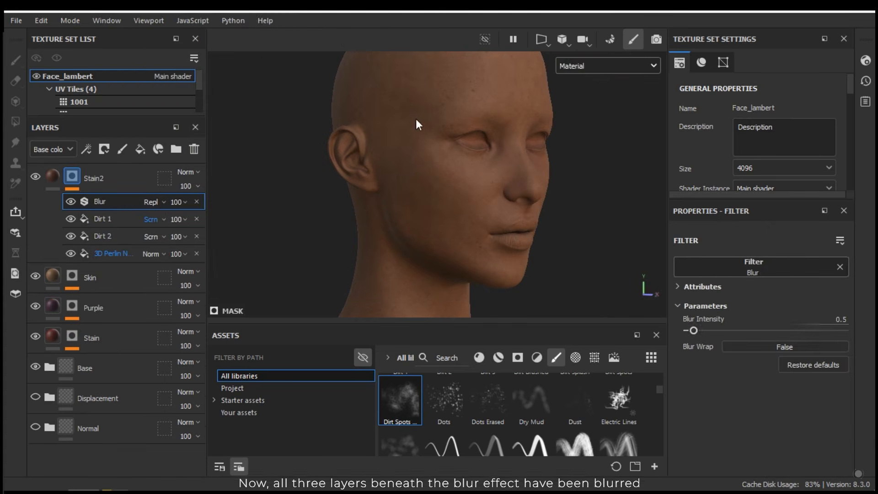
# Inspect the face up close and toggle the Blur filter's visibility to compare the stains with and without it
pyautogui.keyDown('alt'); pyautogui.moveTo(439, 134); pyautogui.dragTo(460, 131, button='right'); pyautogui.keyUp('alt')
pyautogui.keyDown('ctrl'); pyautogui.keyDown('alt'); pyautogui.moveTo(460, 131); pyautogui.dragTo(467, 187); pyautogui.keyUp('alt'); pyautogui.keyUp('ctrl')
pyautogui.keyDown('alt'); pyautogui.moveTo(466, 187); pyautogui.dragTo(320, 142, button='right'); pyautogui.keyUp('alt')
pyautogui.keyDown('ctrl'); pyautogui.keyDown('alt'); pyautogui.moveTo(464, 231); pyautogui.dragTo(450, 158); pyautogui.keyUp('alt'); pyautogui.keyUp('ctrl')
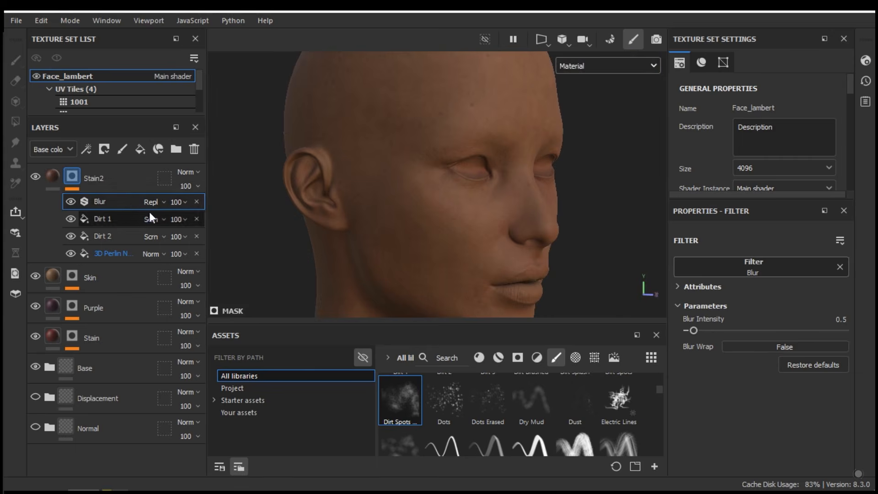
pyautogui.click(70, 203)
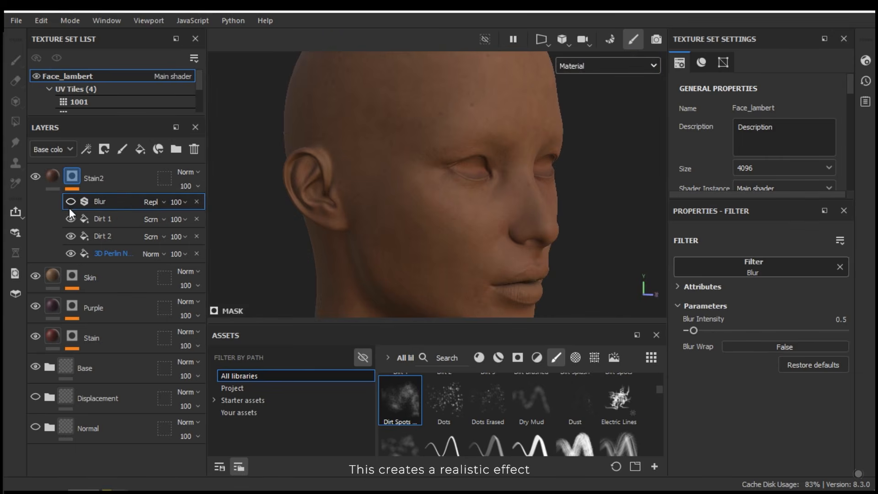
pyautogui.keyDown('alt'); pyautogui.moveTo(255, 170); pyautogui.dragTo(202, 138, button='right'); pyautogui.keyUp('alt')
pyautogui.moveTo(316, 158)
pyautogui.keyDown('alt'); pyautogui.mouseDown()
pyautogui.moveTo(280, 157)
pyautogui.moveTo(323, 151)
pyautogui.mouseUp(); pyautogui.keyUp('alt')
# Add a paint effect above Blur in the Stain2 mask and set its blending mode to Multiply
pyautogui.rightClick(108, 204)
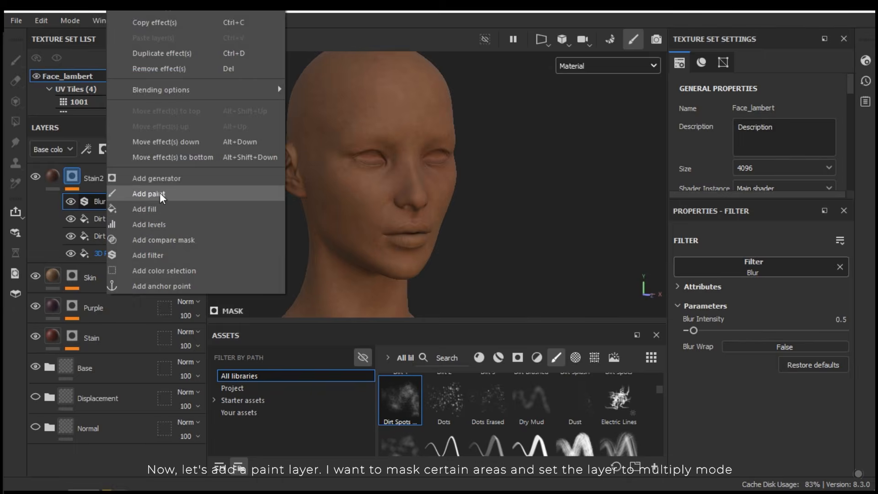
pyautogui.click(160, 193)
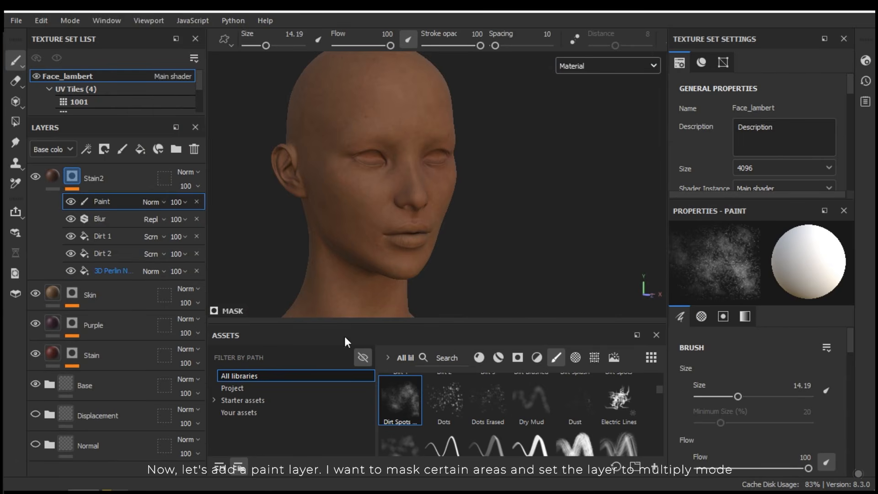
pyautogui.click(153, 202)
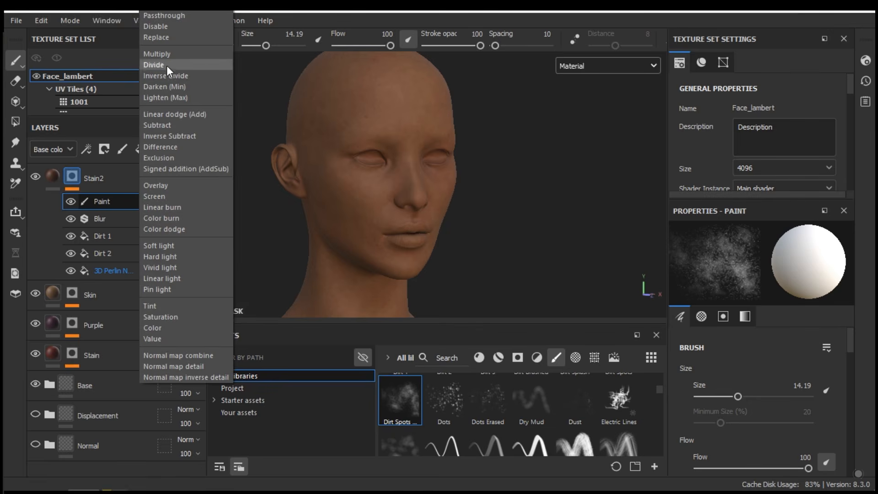
pyautogui.click(158, 54)
# Choose the soft Smooth brush for the Paint effect and start touching up the stain mask on the cheek
pyautogui.scroll(-5, 658, 398)
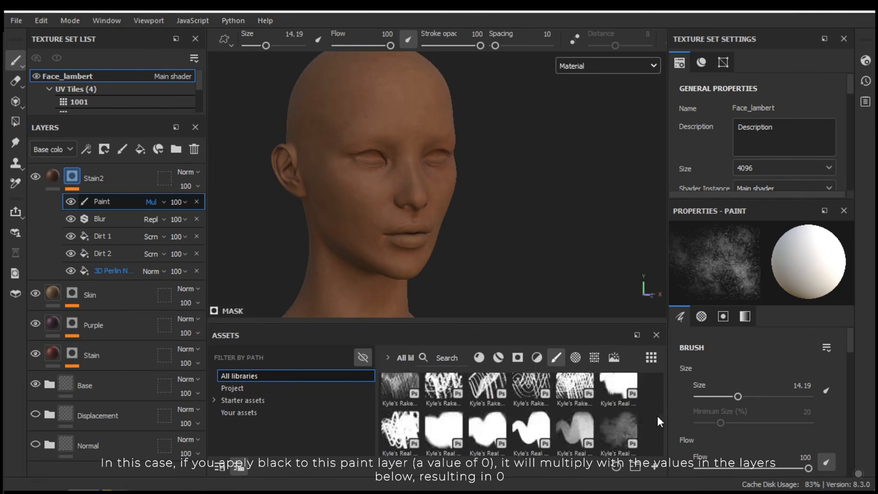
pyautogui.scroll(-8, 657, 434)
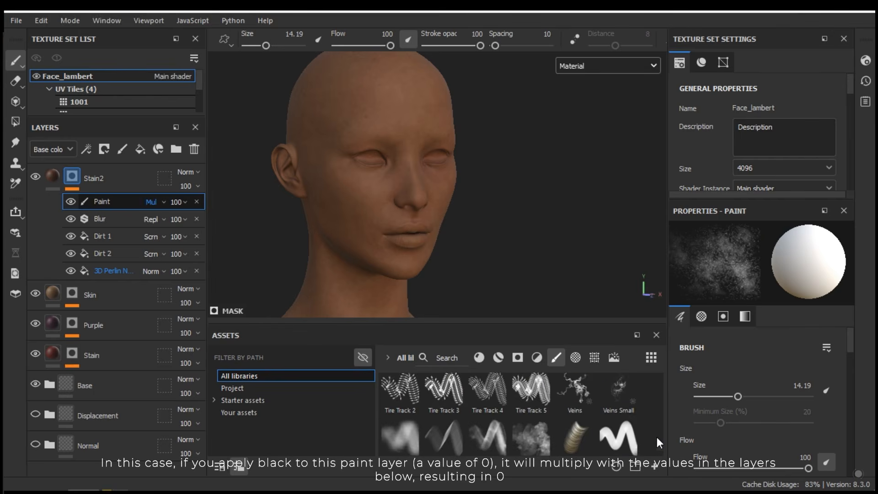
pyautogui.scroll(6, 657, 434)
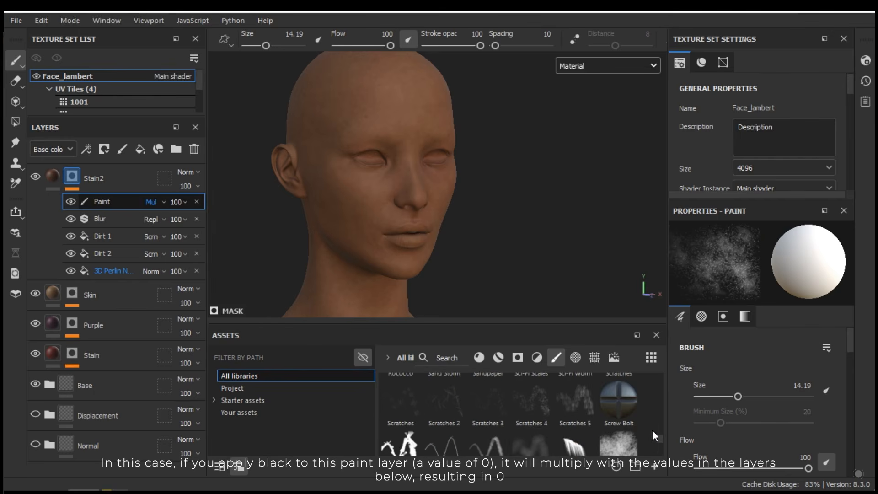
pyautogui.click(531, 441)
pyautogui.scroll(5, 402, 249)
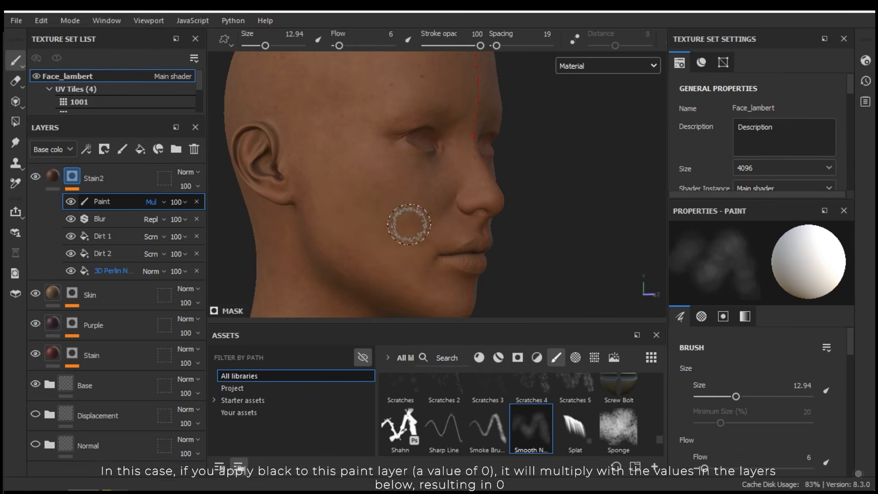
pyautogui.press('x')
pyautogui.press('x')
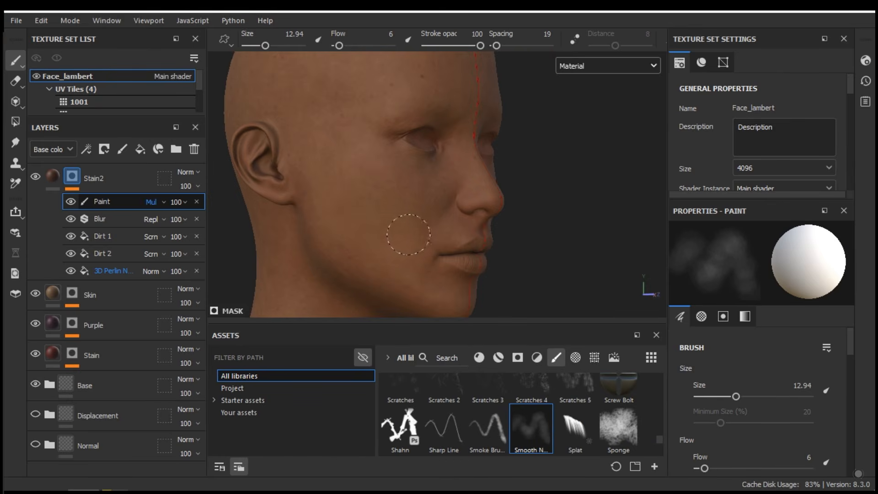
# Paint black and white over the stains on the jaw and neck with the soft brush at size 16.15
pyautogui.moveTo(401, 231)
pyautogui.keyDown('alt'); pyautogui.mouseDown()
pyautogui.moveTo(369, 212)
pyautogui.moveTo(419, 208)
pyautogui.mouseUp(); pyautogui.keyUp('alt')
pyautogui.keyDown('alt'); pyautogui.moveTo(353, 59); pyautogui.dragTo(366, 114, button='middle'); pyautogui.keyUp('alt')
pyautogui.press('x')
pyautogui.keyDown('ctrl'); pyautogui.moveTo(389, 169); pyautogui.dragTo(397, 169, button='right'); pyautogui.keyUp('ctrl')
pyautogui.press('x')
pyautogui.keyDown('ctrl'); pyautogui.keyDown('alt'); pyautogui.moveTo(369, 293); pyautogui.dragTo(392, 179); pyautogui.keyUp('alt'); pyautogui.keyUp('ctrl')
pyautogui.press('x')
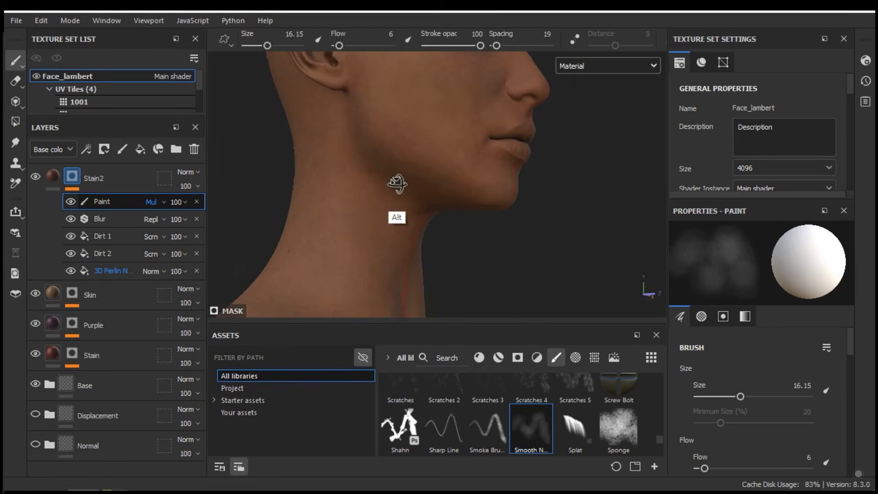
pyautogui.press('x')
# Reduce the soft brush to size 8.3 and touch up the stain mask between the nose and upper lip
pyautogui.moveTo(430, 148)
pyautogui.keyDown('alt'); pyautogui.mouseDown()
pyautogui.moveTo(389, 165)
pyautogui.moveTo(393, 274)
pyautogui.mouseUp(); pyautogui.keyUp('alt')
pyautogui.keyDown('alt'); pyautogui.moveTo(435, 179); pyautogui.dragTo(410, 177); pyautogui.keyUp('alt')
pyautogui.keyDown('alt'); pyautogui.moveTo(410, 177); pyautogui.dragTo(402, 204, button='right'); pyautogui.keyUp('alt')
pyautogui.moveTo(398, 202)
pyautogui.keyDown('ctrl'); pyautogui.mouseDown(button='right')
pyautogui.moveTo(353, 198)
pyautogui.moveTo(363, 197)
pyautogui.mouseUp(button='right'); pyautogui.keyUp('ctrl')
pyautogui.keyDown('ctrl'); pyautogui.keyDown('alt'); pyautogui.moveTo(421, 283); pyautogui.dragTo(450, 224); pyautogui.keyUp('alt'); pyautogui.keyUp('ctrl')
pyautogui.keyDown('shift'); pyautogui.moveTo(453, 225); pyautogui.dragTo(425, 222, button='right'); pyautogui.keyUp('shift')
pyautogui.press('x')
pyautogui.press('x')
pyautogui.press('x')
pyautogui.press('x')
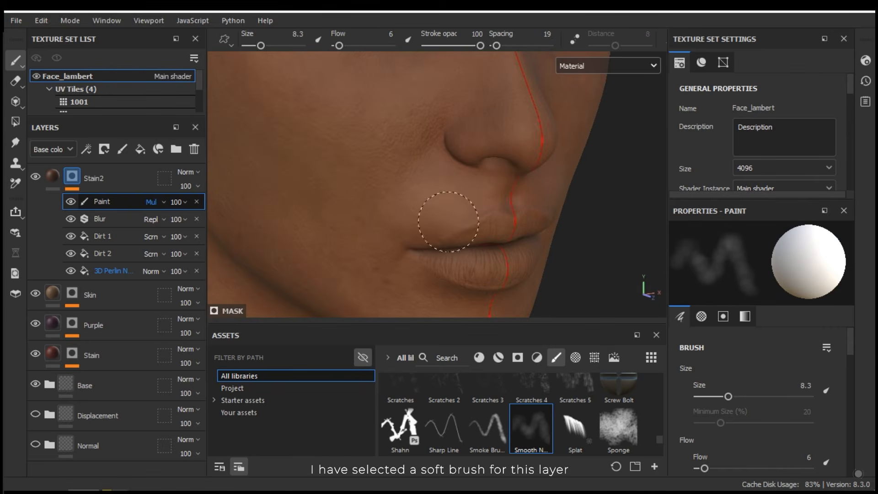
# Refine the stain mask around the corner of the mouth and the lower cheek with black and white strokes
pyautogui.keyDown('alt'); pyautogui.moveTo(488, 255); pyautogui.dragTo(463, 256); pyautogui.keyUp('alt')
pyautogui.press('x')
pyautogui.press('x')
pyautogui.press('x')
pyautogui.press('x')
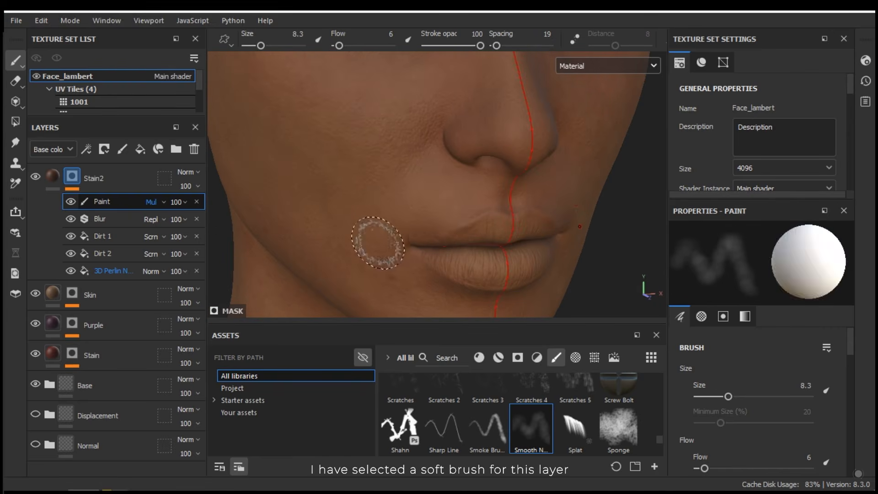
pyautogui.press('x')
pyautogui.press('x')
# Refine the stain mask on the chin and below the lower lip with the soft brush
pyautogui.keyDown('alt'); pyautogui.moveTo(412, 202); pyautogui.dragTo(443, 204); pyautogui.keyUp('alt')
pyautogui.keyDown('ctrl'); pyautogui.keyDown('alt'); pyautogui.moveTo(398, 257); pyautogui.dragTo(389, 151); pyautogui.keyUp('alt'); pyautogui.keyUp('ctrl')
pyautogui.press('x')
pyautogui.press('x')
pyautogui.press('x')
pyautogui.press('x')
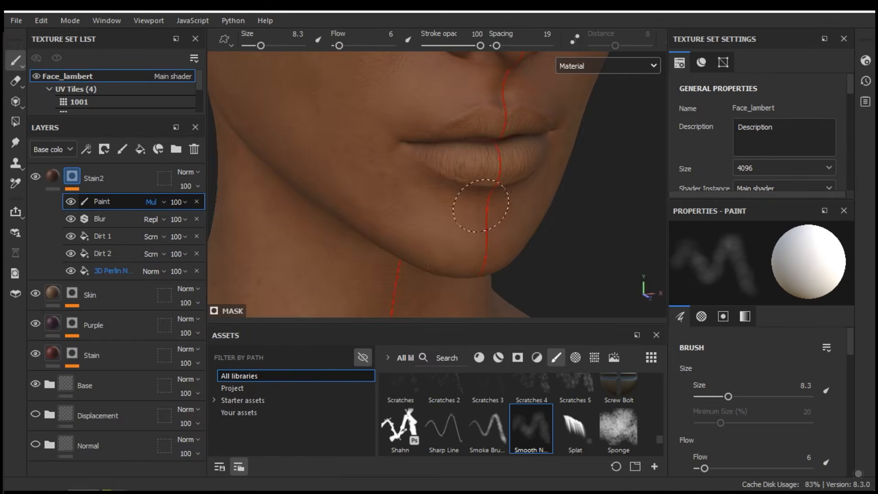
# Touch up the stain mask on the side of the face and around the eye, setting the soft brush to size 8.9
pyautogui.keyDown('alt'); pyautogui.moveTo(439, 183); pyautogui.dragTo(349, 190, button='right'); pyautogui.keyUp('alt')
pyautogui.keyDown('alt'); pyautogui.moveTo(349, 190); pyautogui.dragTo(403, 206); pyautogui.keyUp('alt')
pyautogui.press('x')
pyautogui.keyDown('ctrl'); pyautogui.moveTo(423, 206); pyautogui.dragTo(439, 206, button='right'); pyautogui.keyUp('ctrl')
pyautogui.press('x')
pyautogui.keyDown('alt'); pyautogui.moveTo(393, 137); pyautogui.dragTo(451, 220, button='middle'); pyautogui.keyUp('alt')
pyautogui.moveTo(407, 178)
pyautogui.keyDown('alt'); pyautogui.mouseDown()
pyautogui.moveTo(427, 177)
pyautogui.moveTo(414, 176)
pyautogui.mouseUp(); pyautogui.keyUp('alt')
pyautogui.press('x')
pyautogui.keyDown('alt'); pyautogui.moveTo(491, 114); pyautogui.dragTo(478, 122); pyautogui.keyUp('alt')
pyautogui.keyDown('ctrl'); pyautogui.moveTo(485, 122); pyautogui.dragTo(475, 123, button='right'); pyautogui.keyUp('ctrl')
# Switch to the speckled Dirt Spots brush and paint stain detail around the eyes and nose at size 10.55
pyautogui.moveTo(660, 440); pyautogui.dragTo(657, 391)
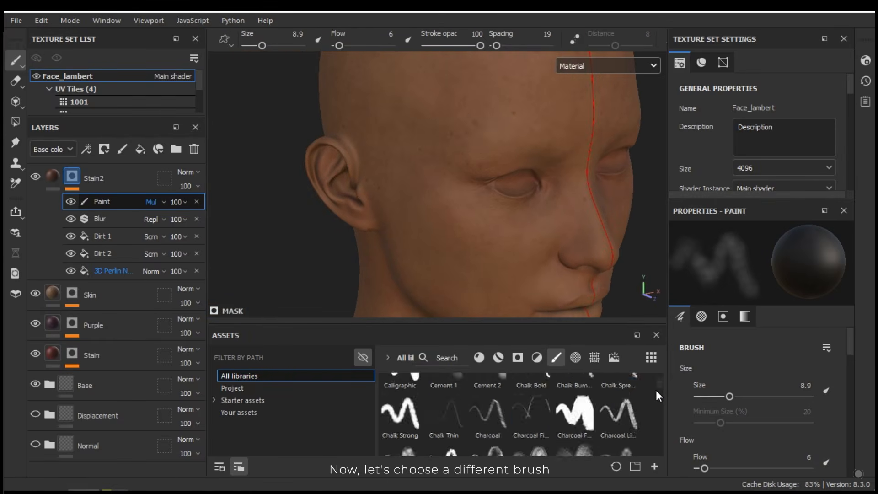
pyautogui.scroll(-3, 549, 416)
pyautogui.click(405, 436)
pyautogui.press('x')
pyautogui.press('x')
pyautogui.press('x')
pyautogui.press('x')
pyautogui.press('x')
pyautogui.press('x')
pyautogui.press('x')
pyautogui.keyDown('alt'); pyautogui.moveTo(482, 183); pyautogui.dragTo(473, 199); pyautogui.keyUp('alt')
pyautogui.press('x')
pyautogui.press('x')
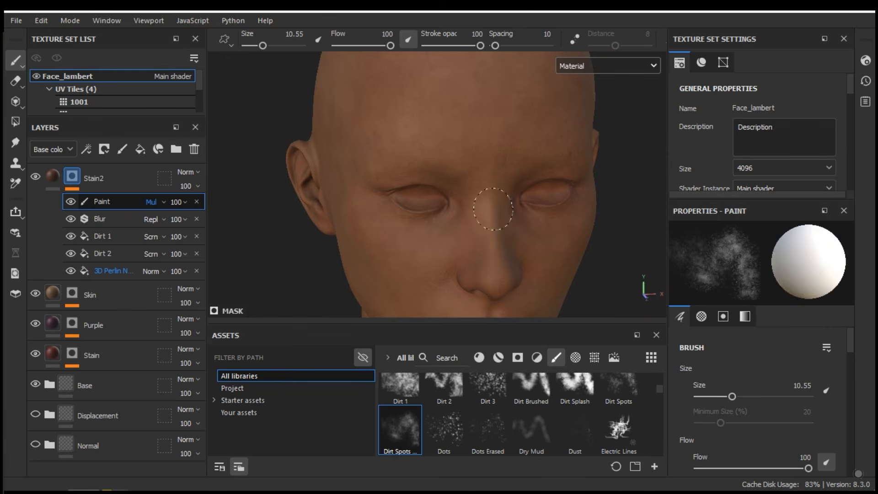
# Paint and erase speckled stains across the nose bridge, brows and forehead, alternating black and white
pyautogui.press('x')
pyautogui.keyDown('alt'); pyautogui.moveTo(508, 155); pyautogui.dragTo(502, 141); pyautogui.keyUp('alt')
pyautogui.press('x')
pyautogui.press('x')
pyautogui.press('x')
pyautogui.keyDown('alt'); pyautogui.moveTo(571, 124); pyautogui.dragTo(526, 87); pyautogui.keyUp('alt')
pyautogui.press('x')
pyautogui.press('x')
pyautogui.press('x')
pyautogui.press('x')
# Enlarge the Dirt Spots brush to 18.05 for the stain mask on the scalp, then reduce it to 9.9 for the forehead
pyautogui.keyDown('alt'); pyautogui.moveTo(426, 233); pyautogui.dragTo(498, 214); pyautogui.keyUp('alt')
pyautogui.moveTo(517, 119)
pyautogui.keyDown('ctrl'); pyautogui.keyDown('alt'); pyautogui.mouseDown()
pyautogui.moveTo(510, 202)
pyautogui.moveTo(498, 219)
pyautogui.mouseUp(); pyautogui.keyUp('alt'); pyautogui.keyUp('ctrl')
pyautogui.keyDown('ctrl'); pyautogui.moveTo(460, 176); pyautogui.dragTo(494, 175, button='right'); pyautogui.keyUp('ctrl')
pyautogui.press('x')
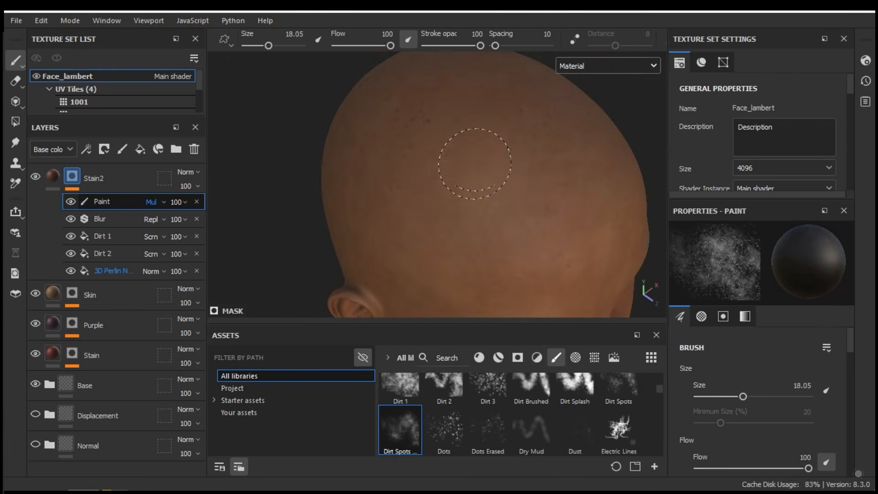
pyautogui.press('x')
pyautogui.keyDown('alt'); pyautogui.moveTo(508, 228); pyautogui.dragTo(489, 149); pyautogui.keyUp('alt')
pyautogui.keyDown('ctrl'); pyautogui.moveTo(490, 151); pyautogui.dragTo(453, 152, button='right'); pyautogui.keyUp('ctrl')
pyautogui.keyDown('alt'); pyautogui.moveTo(434, 227); pyautogui.dragTo(411, 190); pyautogui.keyUp('alt')
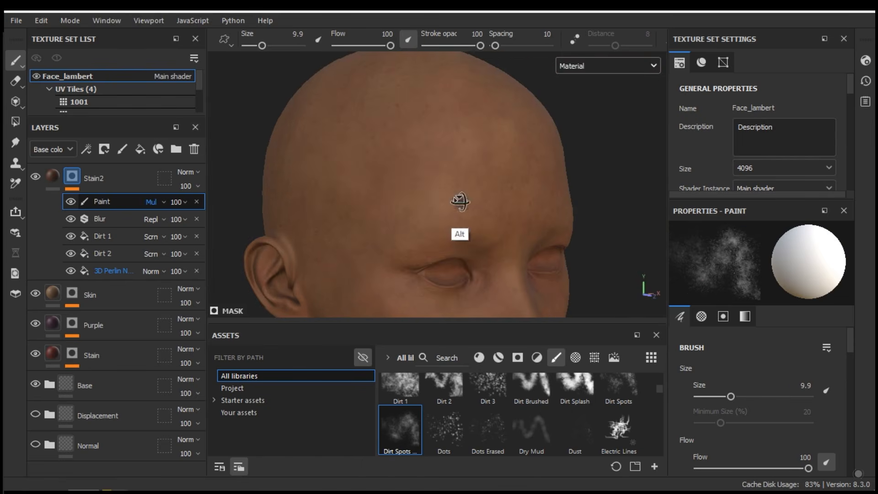
# Work speckled black and white strokes into the stain mask on the lower face at brush size 9.9
pyautogui.keyDown('ctrl'); pyautogui.keyDown('alt'); pyautogui.moveTo(476, 256); pyautogui.dragTo(452, 176); pyautogui.keyUp('alt'); pyautogui.keyUp('ctrl')
pyautogui.press('x')
pyautogui.press('x')
pyautogui.press('x')
pyautogui.keyDown('ctrl'); pyautogui.keyDown('alt'); pyautogui.moveTo(446, 304); pyautogui.dragTo(584, 190); pyautogui.keyUp('alt'); pyautogui.keyUp('ctrl')
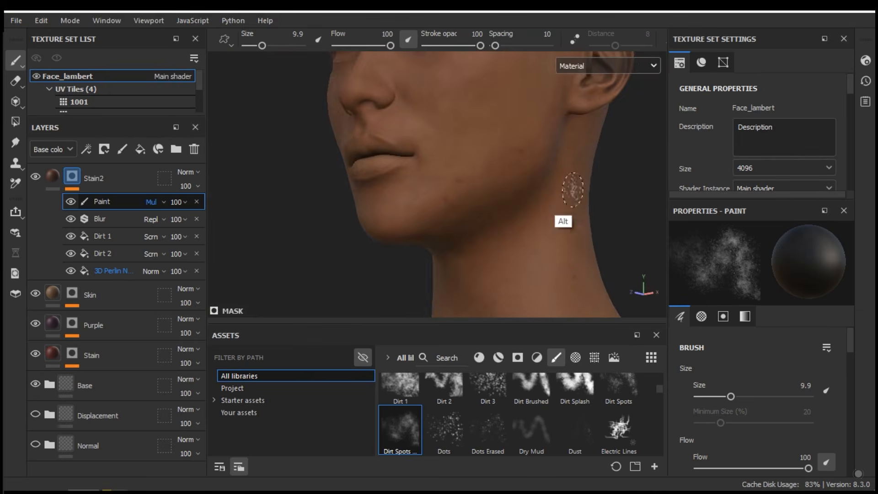
# Paint speckled stain variation along the jawline and below the ear on the opposite side of the face
pyautogui.press('x')
pyautogui.press('x')
pyautogui.press('x')
pyautogui.keyDown('alt'); pyautogui.moveTo(444, 191); pyautogui.dragTo(512, 202); pyautogui.keyUp('alt')
pyautogui.press('x')
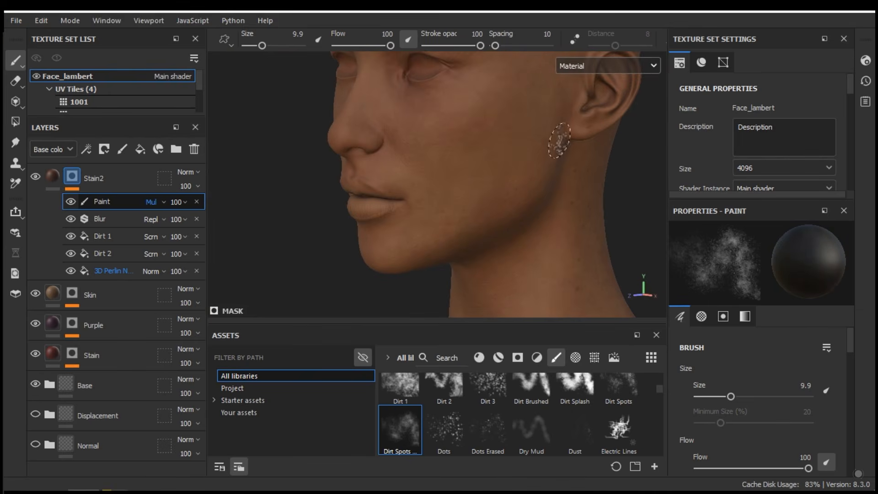
pyautogui.press('x')
pyautogui.keyDown('alt'); pyautogui.moveTo(441, 196); pyautogui.dragTo(453, 236); pyautogui.keyUp('alt')
pyautogui.press('x')
pyautogui.press('x')
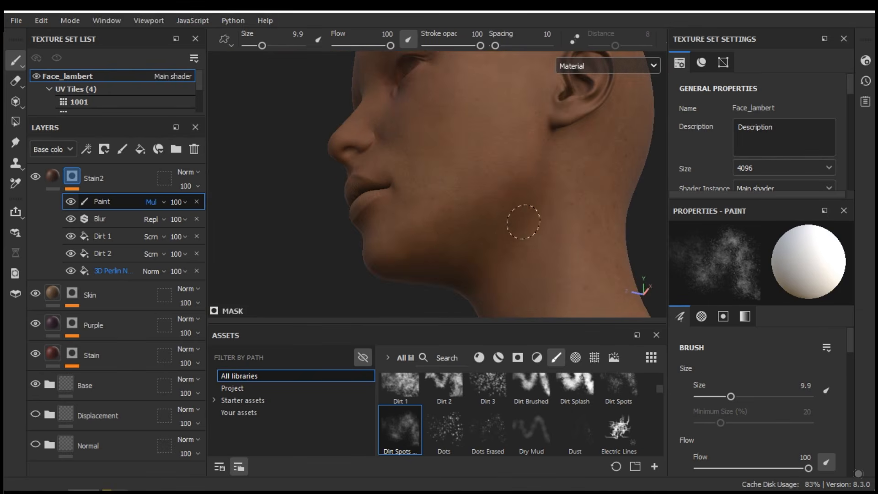
# Continue alternating black and white Dirt Spots strokes over the side of the head and neck
pyautogui.press('x')
pyautogui.press('x')
pyautogui.keyDown('alt'); pyautogui.moveTo(608, 203); pyautogui.dragTo(503, 247); pyautogui.keyUp('alt')
pyautogui.press('x')
pyautogui.press('x')
pyautogui.press('x')
pyautogui.press('x')
pyautogui.press('x')
pyautogui.press('x')
pyautogui.press('x')
pyautogui.press('x')
pyautogui.moveTo(544, 192)
pyautogui.keyDown('alt'); pyautogui.mouseDown()
pyautogui.moveTo(512, 203)
pyautogui.moveTo(467, 157)
pyautogui.moveTo(507, 195)
pyautogui.moveTo(531, 199)
pyautogui.mouseUp(); pyautogui.keyUp('alt')
pyautogui.press('x')
pyautogui.press('x')
pyautogui.press('x')
pyautogui.press('x')
pyautogui.press('x')
pyautogui.press('x')
# Enlarge the Dirt Spots brush to 15.88 and touch up the stain mask on the neck and shoulders
pyautogui.keyDown('alt'); pyautogui.moveTo(544, 293); pyautogui.dragTo(551, 206, button='middle'); pyautogui.keyUp('alt')
pyautogui.keyDown('alt'); pyautogui.moveTo(551, 206); pyautogui.dragTo(465, 217); pyautogui.keyUp('alt')
pyautogui.keyDown('ctrl'); pyautogui.moveTo(465, 218); pyautogui.dragTo(482, 225, button='right'); pyautogui.keyUp('ctrl')
pyautogui.moveTo(483, 259)
pyautogui.keyDown('alt'); pyautogui.mouseDown(button='right')
pyautogui.moveTo(490, 267)
pyautogui.moveTo(475, 229)
pyautogui.mouseUp(button='right'); pyautogui.keyUp('alt')
pyautogui.press('x')
pyautogui.press('x')
pyautogui.keyDown('alt'); pyautogui.moveTo(549, 206); pyautogui.dragTo(471, 194); pyautogui.keyUp('alt')
# Rotate the environment lighting and examine the stains on the head and shoulders from several angles
pyautogui.keyDown('shift'); pyautogui.moveTo(471, 194); pyautogui.dragTo(488, 194, button='right'); pyautogui.keyUp('shift')
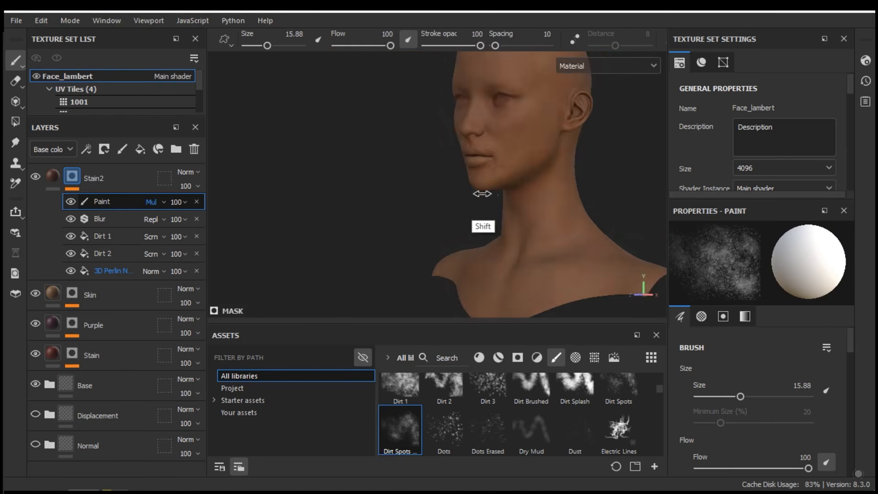
pyautogui.keyDown('alt'); pyautogui.moveTo(512, 170); pyautogui.dragTo(466, 220, button='middle'); pyautogui.keyUp('alt')
pyautogui.keyDown('shift'); pyautogui.moveTo(467, 220); pyautogui.dragTo(484, 220, button='right'); pyautogui.keyUp('shift')
pyautogui.keyDown('alt'); pyautogui.moveTo(484, 221); pyautogui.dragTo(539, 265); pyautogui.keyUp('alt')
pyautogui.keyDown('alt'); pyautogui.moveTo(484, 188); pyautogui.dragTo(500, 192, button='right'); pyautogui.keyUp('alt')
pyautogui.keyDown('alt'); pyautogui.moveTo(500, 192); pyautogui.dragTo(474, 167); pyautogui.keyUp('alt')
pyautogui.press('x')
pyautogui.press('x')
pyautogui.keyDown('shift'); pyautogui.moveTo(475, 167); pyautogui.dragTo(517, 221, button='right'); pyautogui.keyUp('shift')
pyautogui.keyDown('alt'); pyautogui.moveTo(516, 220); pyautogui.dragTo(514, 202); pyautogui.keyUp('alt')
pyautogui.moveTo(513, 202)
pyautogui.keyDown('shift'); pyautogui.mouseDown(button='right')
pyautogui.moveTo(494, 211)
pyautogui.moveTo(570, 176)
pyautogui.mouseUp(button='right'); pyautogui.keyUp('shift')
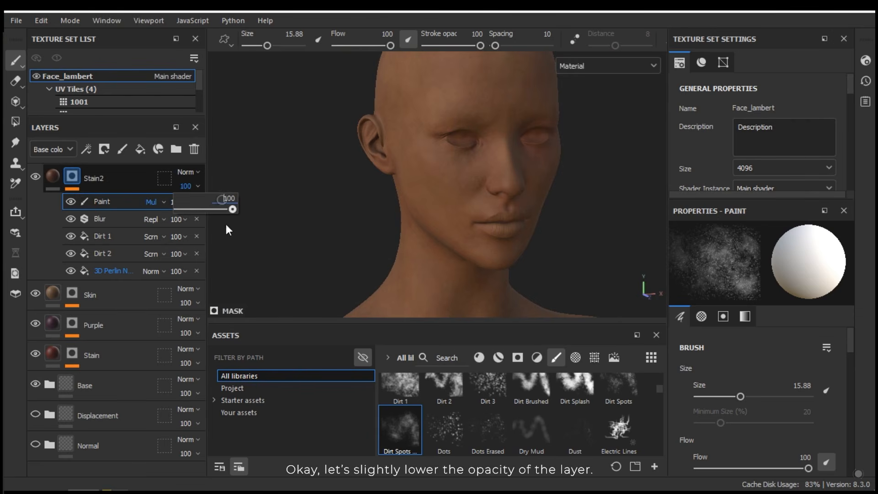
# Try an opacity of 90 on the Stain2 layer and toggle its visibility to compare the skin
pyautogui.write('90')
pyautogui.press('Return')
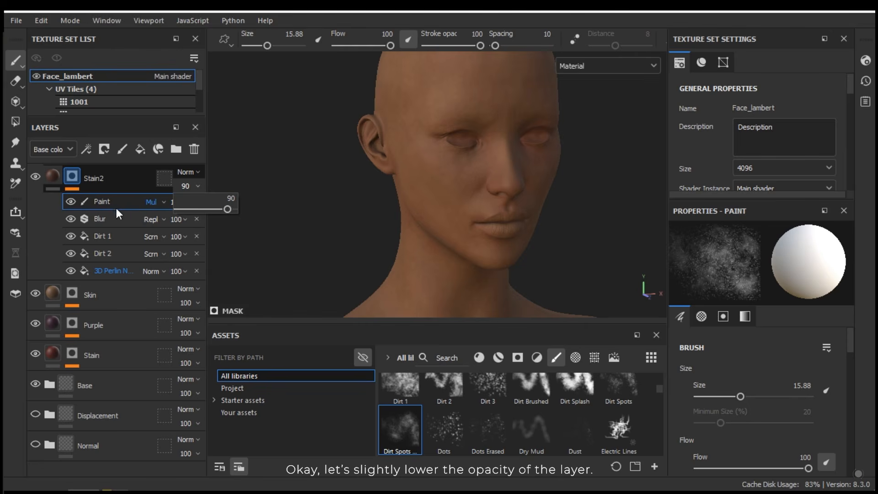
pyautogui.click(91, 197)
pyautogui.click(35, 178)
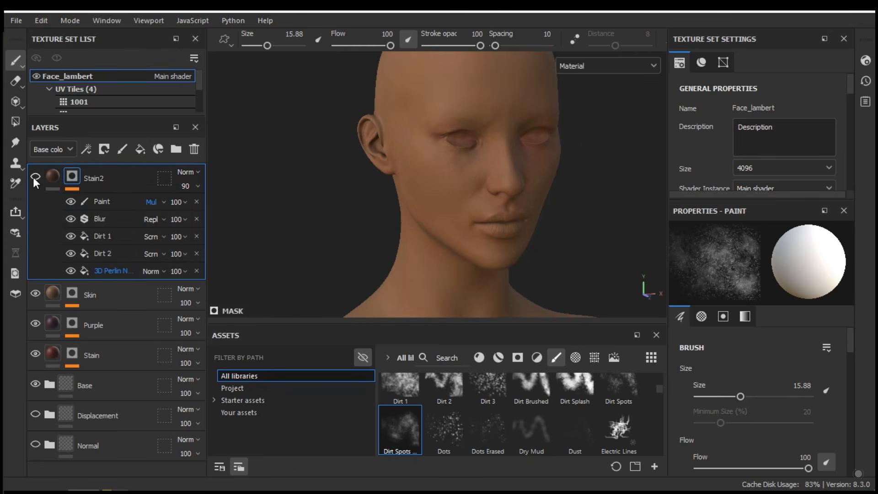
pyautogui.click(36, 177)
# Set the Stain2 layer's opacity to 80 and check the stains on the face
pyautogui.click(178, 202)
pyautogui.write('90')
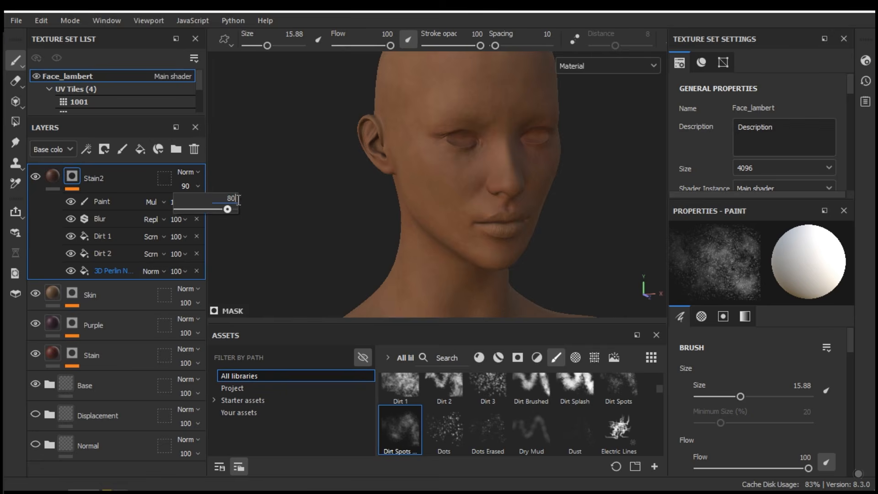
pyautogui.click(36, 176)
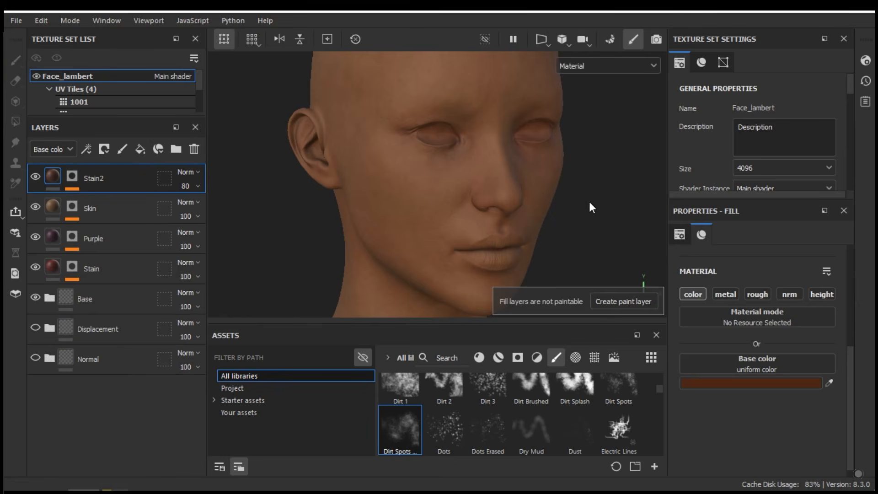
pyautogui.moveTo(514, 200)
pyautogui.keyDown('alt'); pyautogui.mouseDown()
pyautogui.moveTo(488, 208)
pyautogui.moveTo(484, 225)
pyautogui.mouseUp(); pyautogui.keyUp('alt')
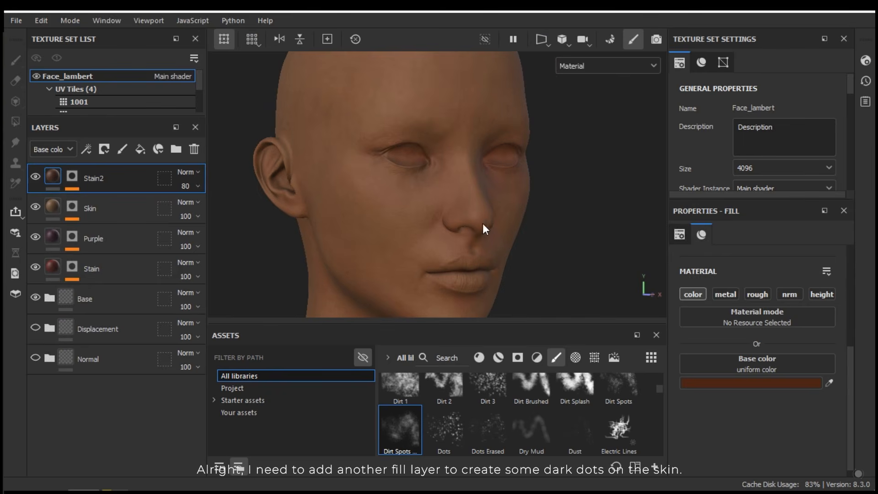
# Add a fill layer above Stain2 and name it Stain3
pyautogui.click(140, 150)
pyautogui.doubleClick(83, 178)
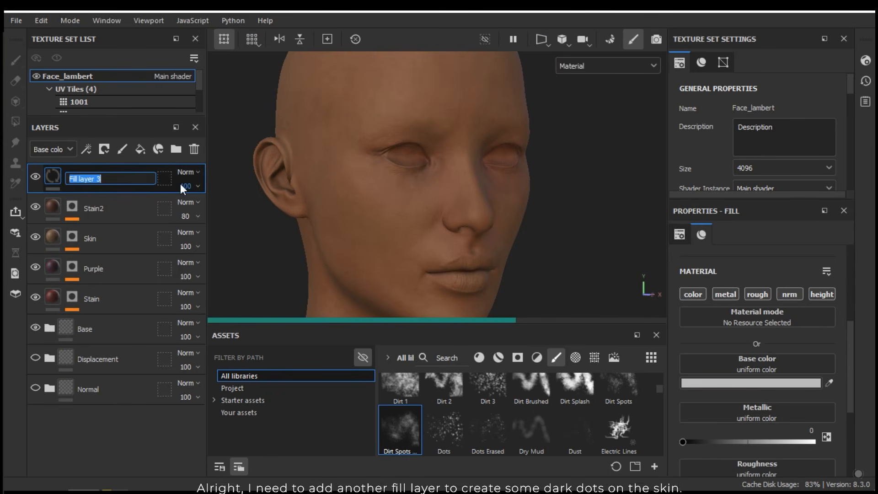
pyautogui.write('St')
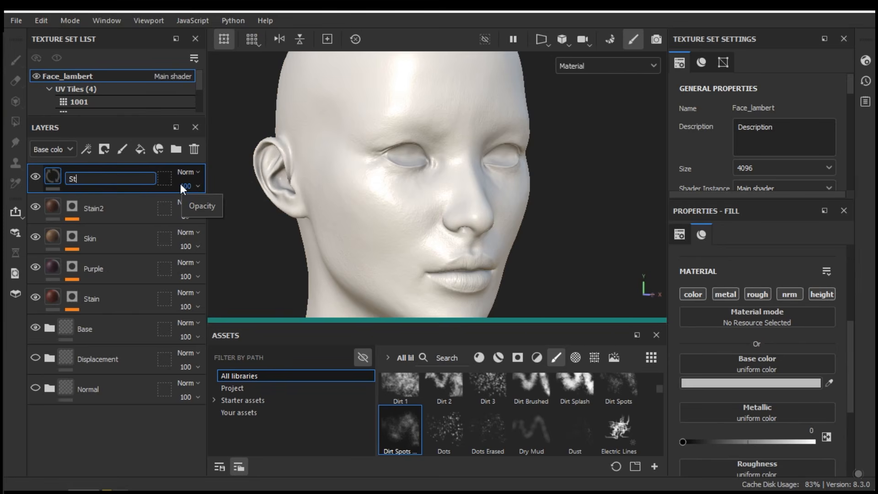
pyautogui.write('ain3')
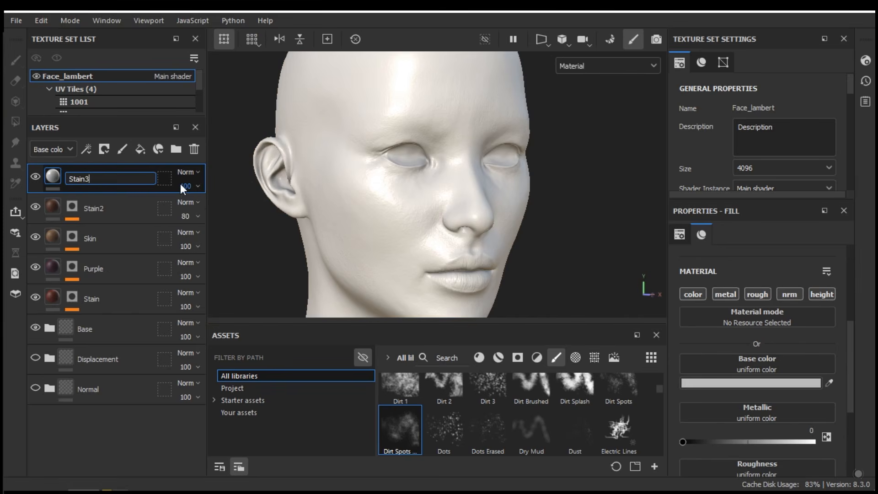
pyautogui.press('Return')
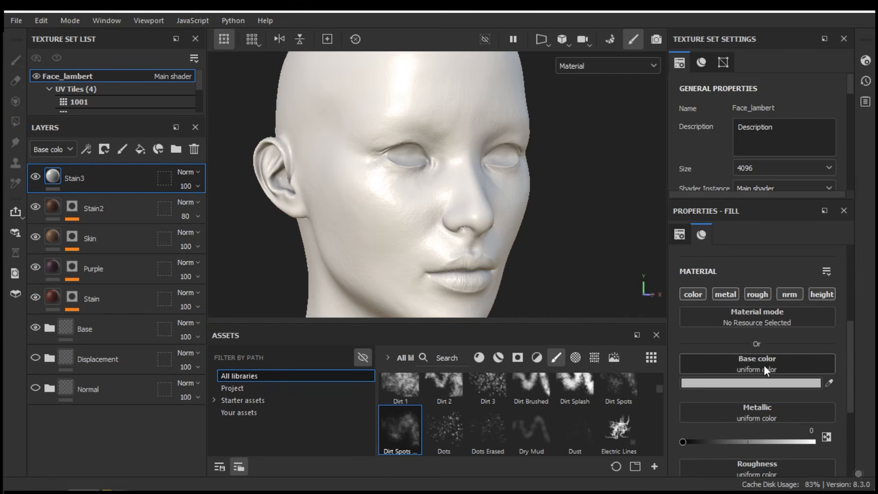
# Keep only the color channel active on Stain3 and set its base color to dark brown 2D1A0C
pyautogui.click(822, 294)
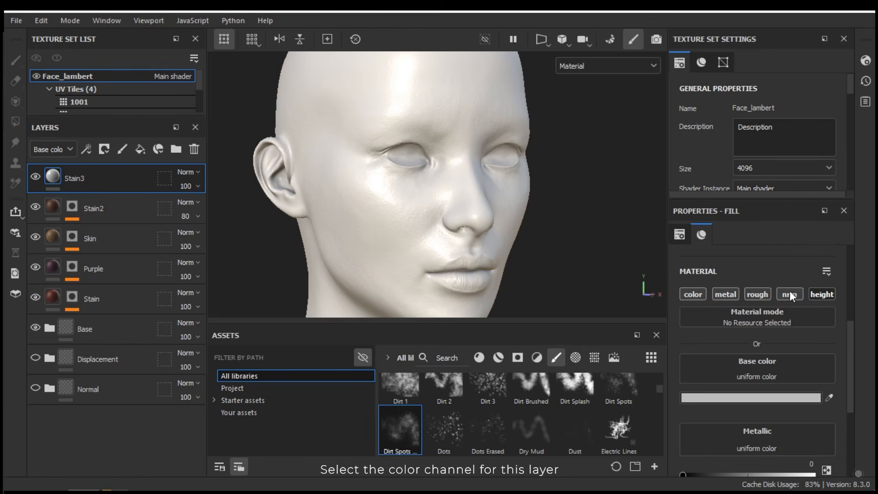
pyautogui.click(759, 294)
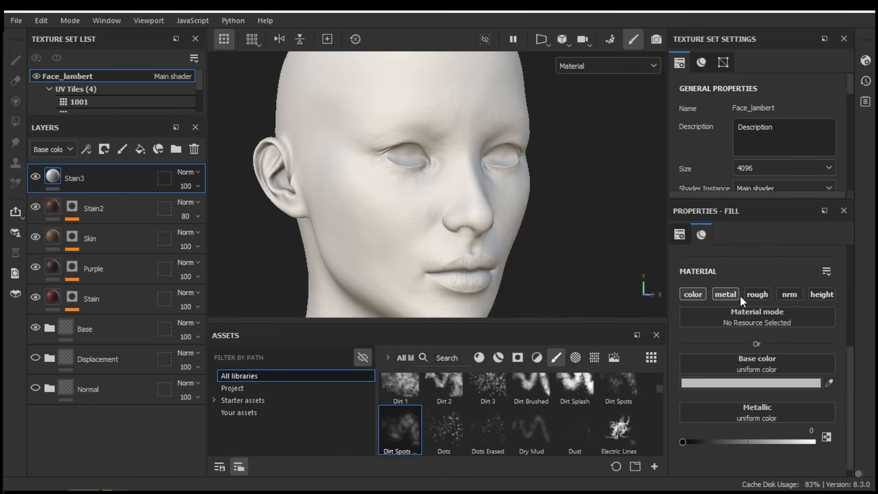
pyautogui.click(747, 386)
pyautogui.moveTo(674, 343); pyautogui.dragTo(671, 351)
pyautogui.moveTo(615, 331); pyautogui.dragTo(617, 333)
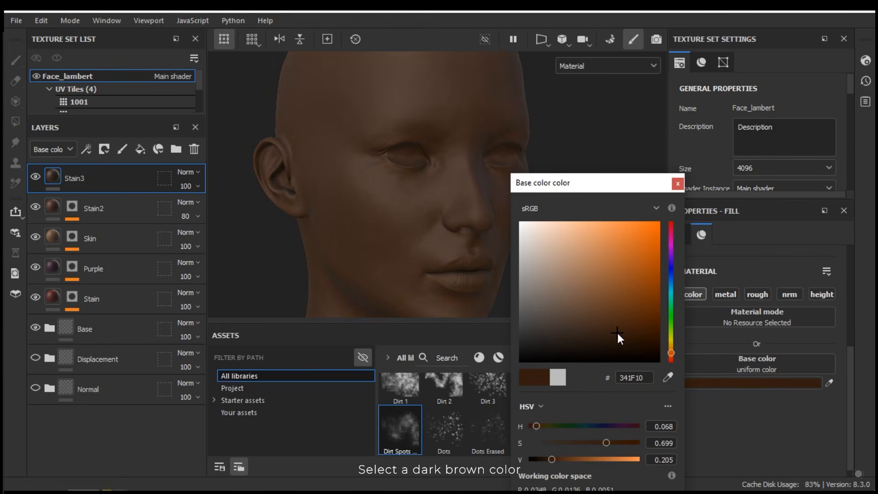
pyautogui.moveTo(619, 335); pyautogui.dragTo(622, 336)
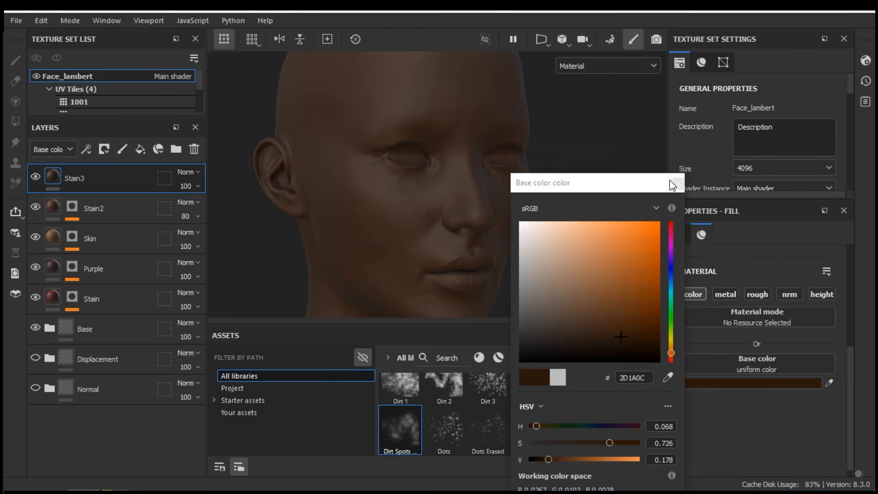
# Add a black mask to the Stain3 layer and add a Paint effect on that mask
pyautogui.click(669, 183)
pyautogui.rightClick(88, 190)
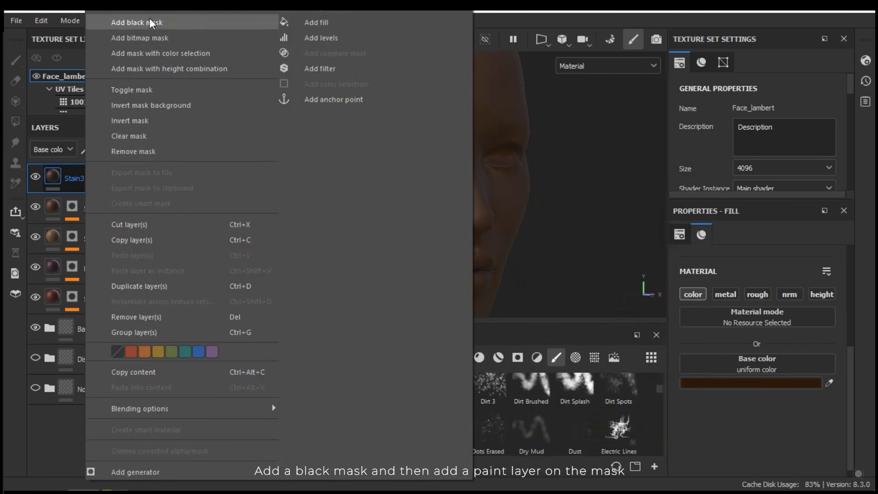
pyautogui.click(150, 18)
pyautogui.rightClick(69, 178)
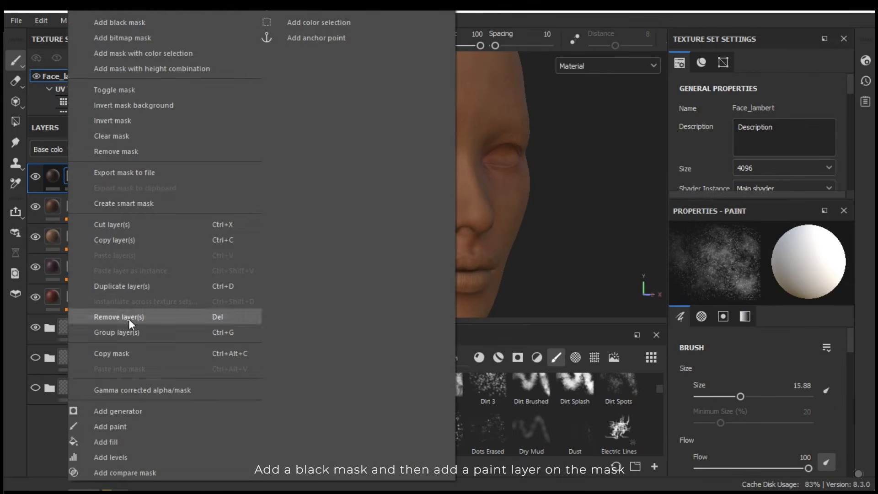
pyautogui.click(126, 427)
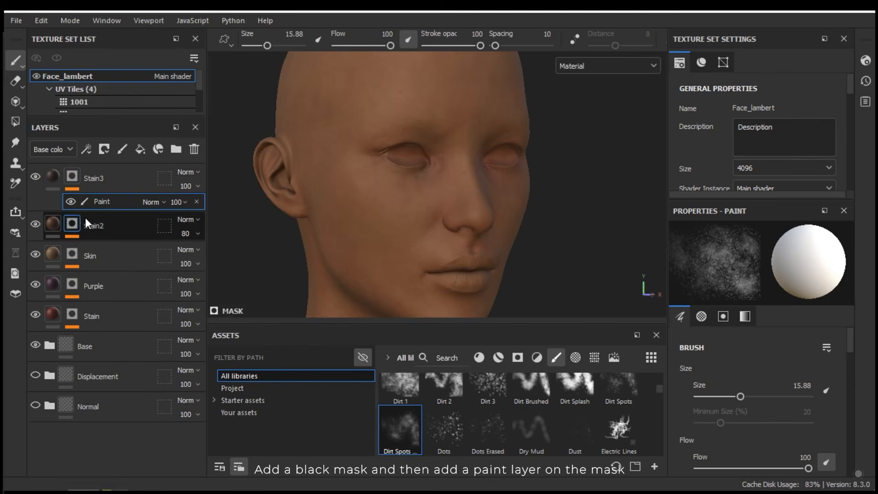
# Choose the Dots Erased brush for painting small spots on the Stain3 mask, after trying Dirt 3 and Dirt Spots
pyautogui.keyDown('alt'); pyautogui.moveTo(489, 183); pyautogui.dragTo(472, 188); pyautogui.keyUp('alt')
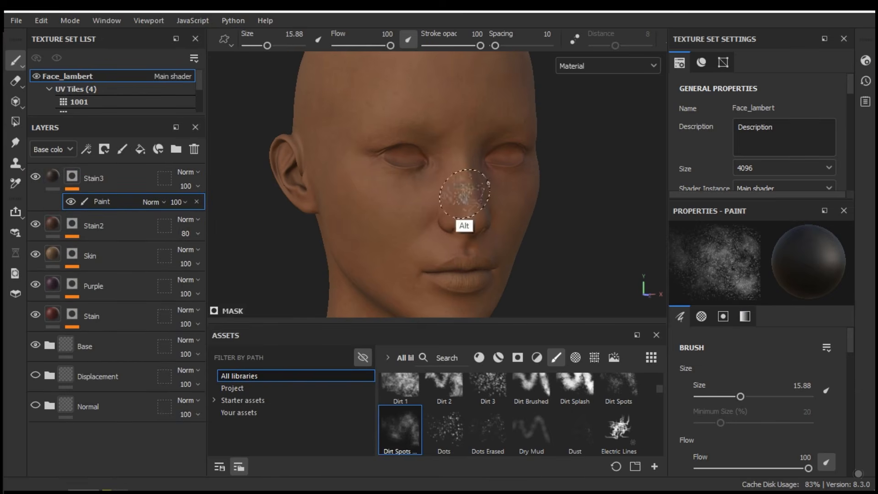
pyautogui.click(486, 399)
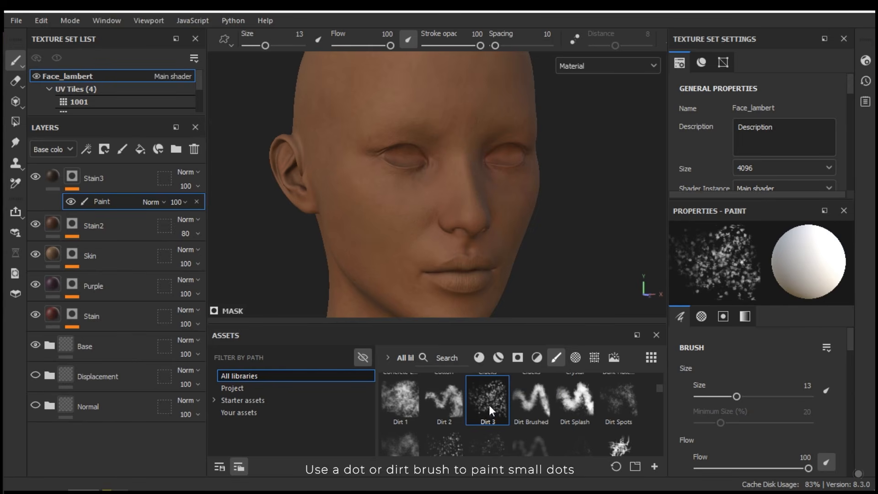
pyautogui.click(611, 402)
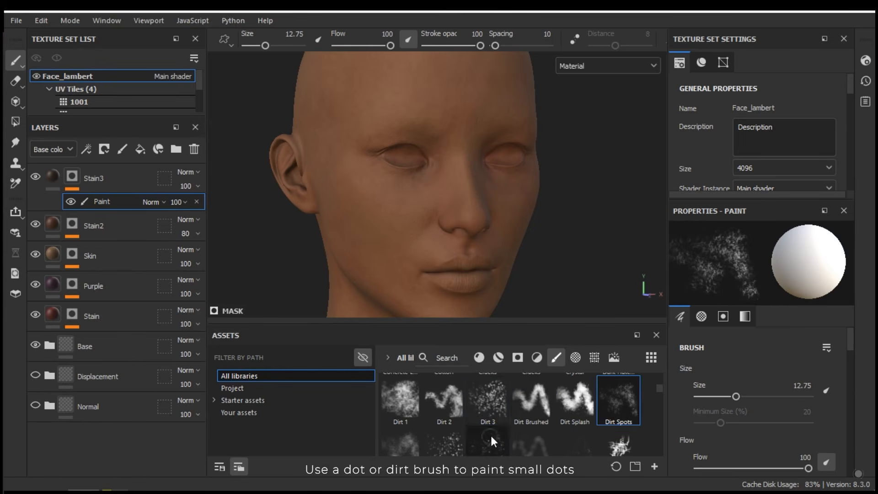
pyautogui.click(490, 434)
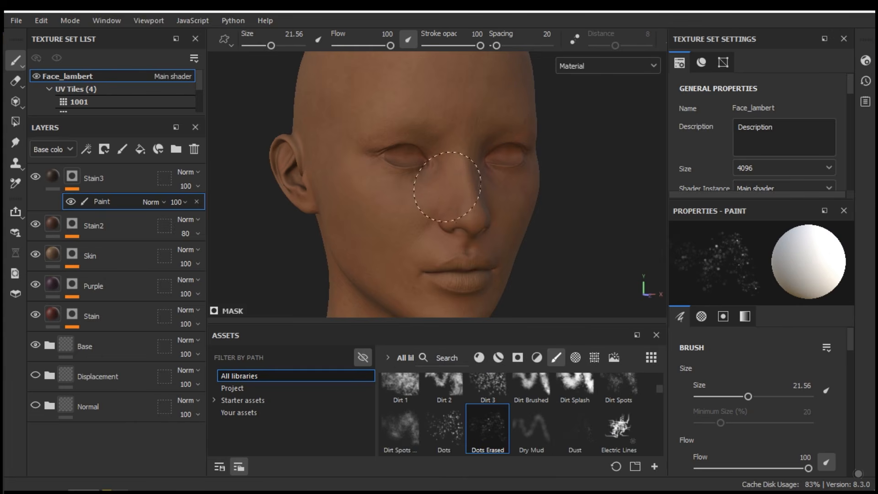
# Stamp small freckles on the Stain3 mask over the nose and one cheek, with a brush size of about 17 to 22
pyautogui.keyDown('alt'); pyautogui.moveTo(407, 140); pyautogui.dragTo(480, 234, button='right'); pyautogui.keyUp('alt')
pyautogui.moveTo(480, 234)
pyautogui.keyDown('alt'); pyautogui.mouseDown()
pyautogui.moveTo(495, 201)
pyautogui.moveTo(487, 199)
pyautogui.mouseUp(); pyautogui.keyUp('alt')
pyautogui.keyDown('ctrl'); pyautogui.moveTo(487, 198); pyautogui.dragTo(463, 209, button='right'); pyautogui.keyUp('ctrl')
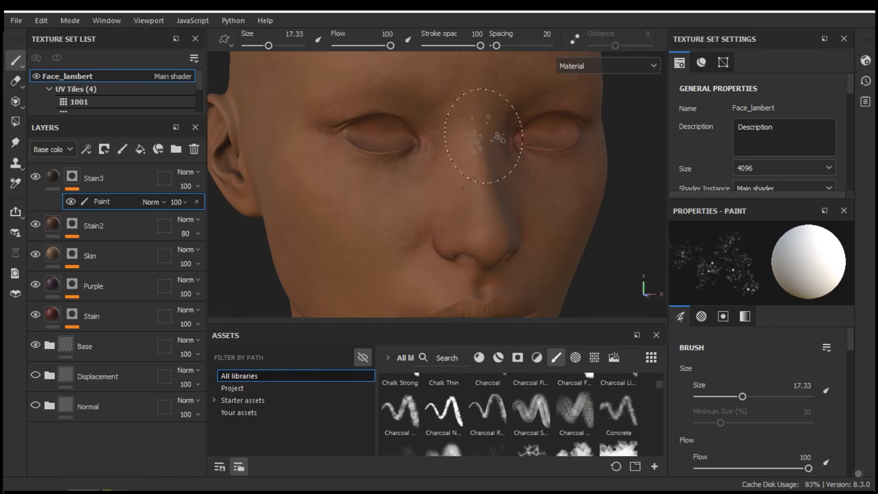
pyautogui.moveTo(398, 231)
pyautogui.keyDown('ctrl'); pyautogui.mouseDown(button='right')
pyautogui.moveTo(409, 231)
pyautogui.moveTo(369, 229)
pyautogui.moveTo(391, 246)
pyautogui.mouseUp(button='right'); pyautogui.keyUp('ctrl')
pyautogui.click(359, 202)
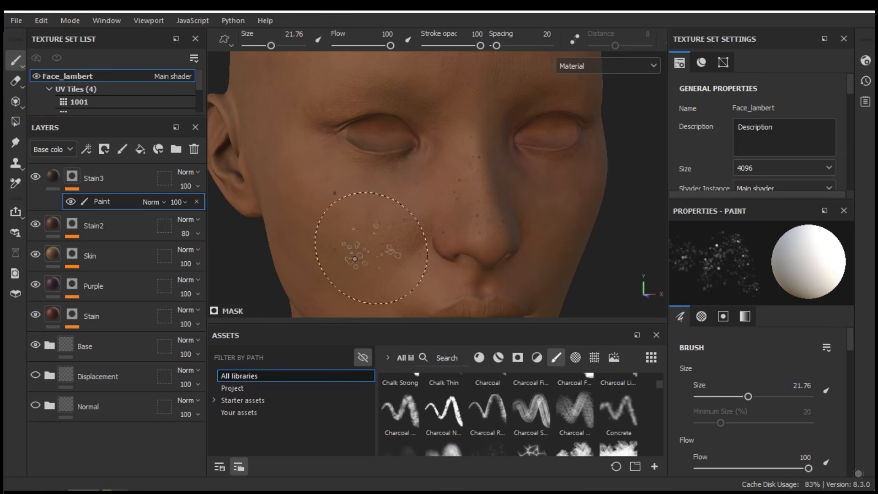
# Extend the Stain3 freckles to further areas of the face, alternating between painting and erasing at brush size 21.76
pyautogui.press('x')
pyautogui.keyDown('alt'); pyautogui.moveTo(336, 151); pyautogui.dragTo(353, 178); pyautogui.keyUp('alt')
pyautogui.click(488, 107)
pyautogui.moveTo(494, 242)
pyautogui.keyDown('alt'); pyautogui.mouseDown()
pyautogui.moveTo(433, 160)
pyautogui.moveTo(414, 159)
pyautogui.mouseUp(); pyautogui.keyUp('alt')
pyautogui.click(467, 200)
pyautogui.click(557, 172)
pyautogui.keyDown('alt'); pyautogui.moveTo(279, 187); pyautogui.dragTo(340, 199); pyautogui.keyUp('alt')
pyautogui.scroll(-3, 341, 200)
pyautogui.keyDown('alt'); pyautogui.moveTo(447, 184); pyautogui.dragTo(445, 226); pyautogui.keyUp('alt')
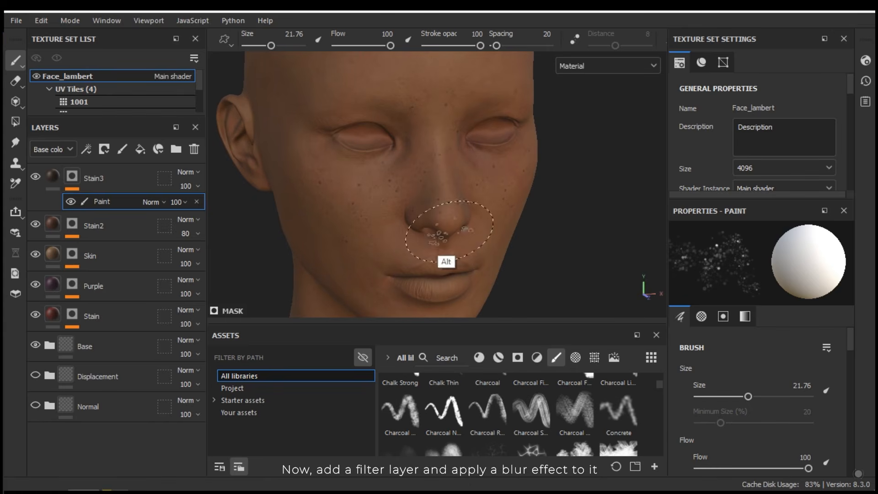
# Add a filter above the Paint effect in the Stain3 mask and assign the Blur filter to it
pyautogui.rightClick(100, 204)
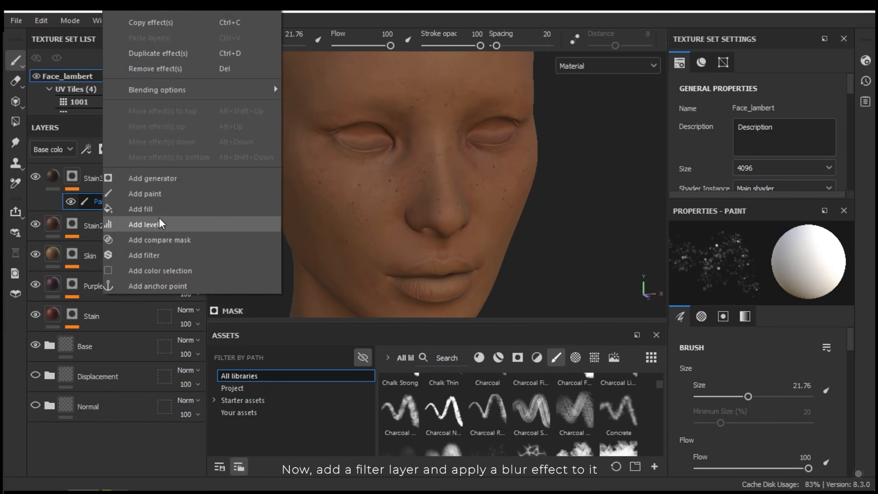
pyautogui.click(158, 258)
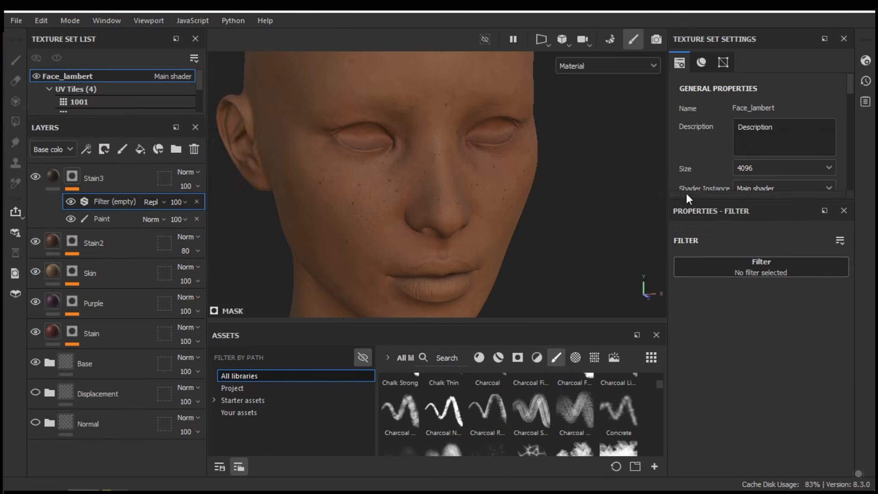
pyautogui.scroll(3, 363, 209)
pyautogui.click(761, 267)
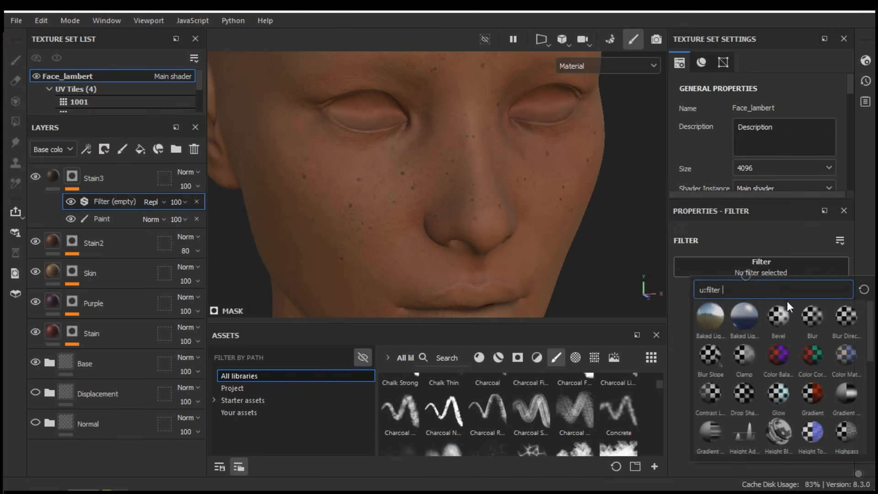
pyautogui.click(814, 325)
pyautogui.scroll(2, 389, 198)
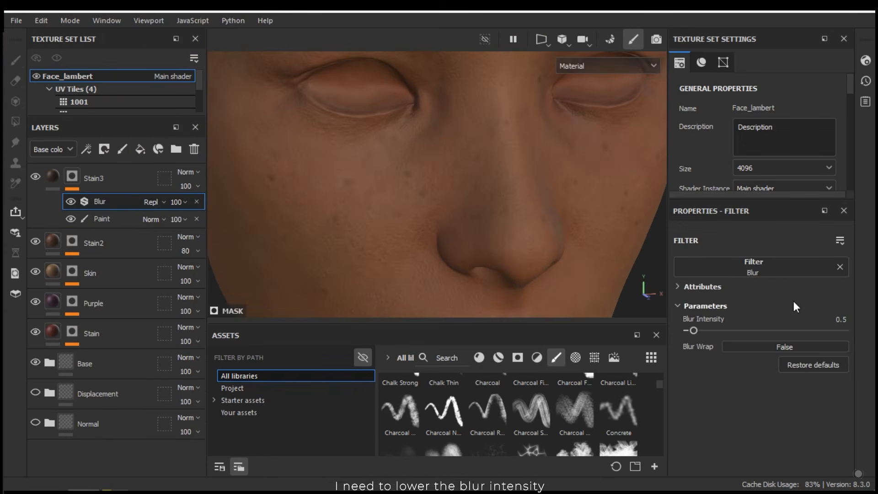
# Set the Blur Intensity of the Stain3 mask's filter to 0.2 and check the softened freckles around the face
pyautogui.click(842, 319)
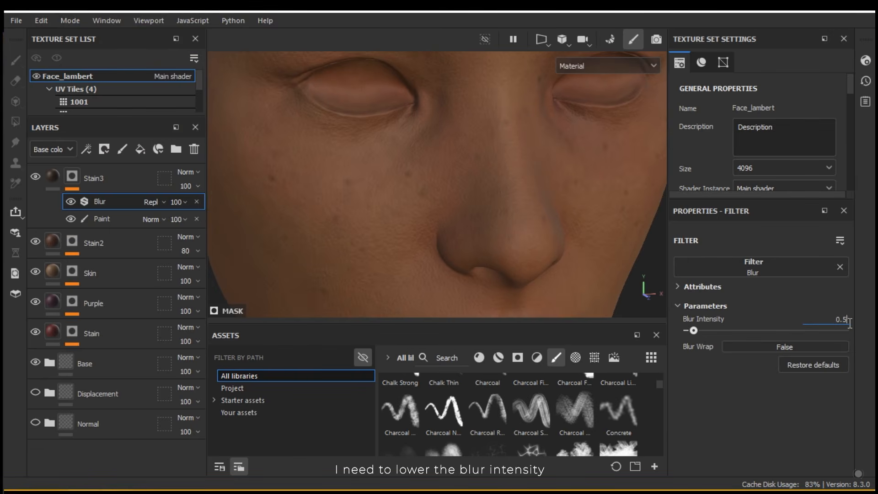
pyautogui.write('0.2')
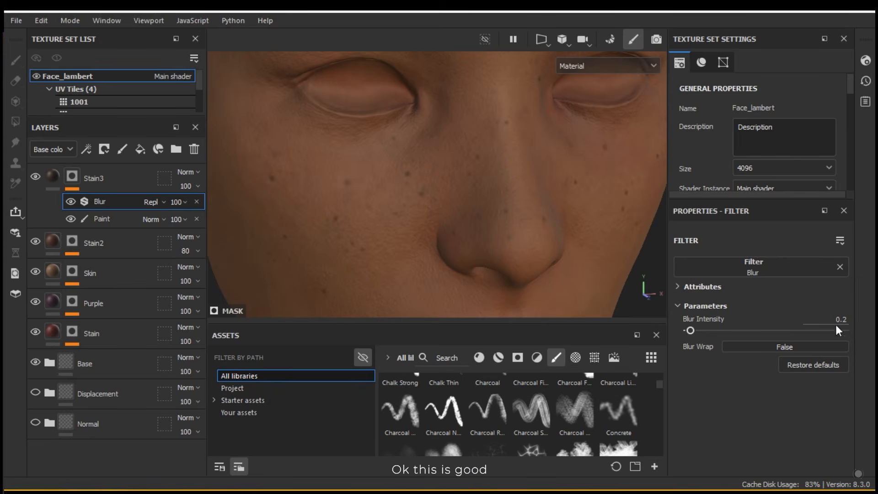
pyautogui.moveTo(492, 244)
pyautogui.keyDown('alt'); pyautogui.mouseDown(button='right')
pyautogui.moveTo(450, 187)
pyautogui.moveTo(327, 153)
pyautogui.mouseUp(button='right'); pyautogui.keyUp('alt')
pyautogui.moveTo(455, 216)
pyautogui.keyDown('alt'); pyautogui.mouseDown()
pyautogui.moveTo(570, 231)
pyautogui.moveTo(455, 218)
pyautogui.mouseUp(); pyautogui.keyUp('alt')
pyautogui.keyDown('alt'); pyautogui.moveTo(455, 218); pyautogui.dragTo(590, 293, button='right'); pyautogui.keyUp('alt')
pyautogui.keyDown('alt'); pyautogui.moveTo(476, 223); pyautogui.dragTo(340, 204); pyautogui.keyUp('alt')
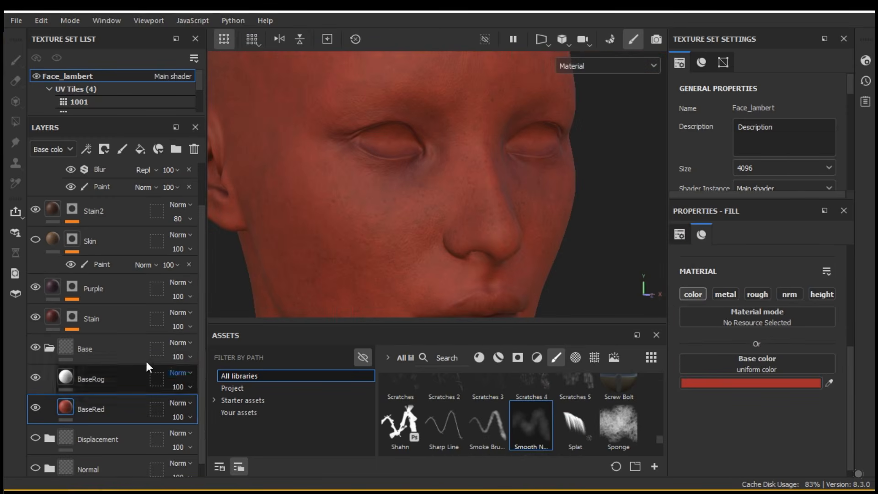
# Add a Levels effect above the uppermost Paint effect in the red Stain layer's mask
pyautogui.click(72, 316)
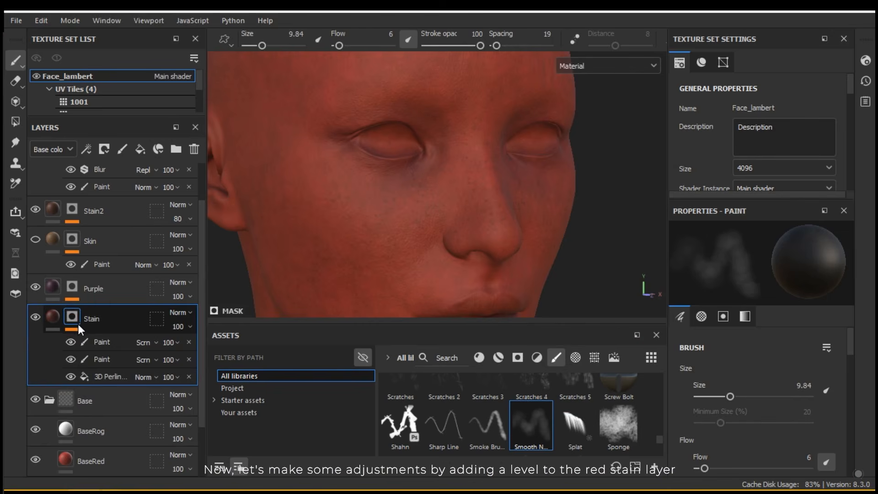
pyautogui.click(105, 347)
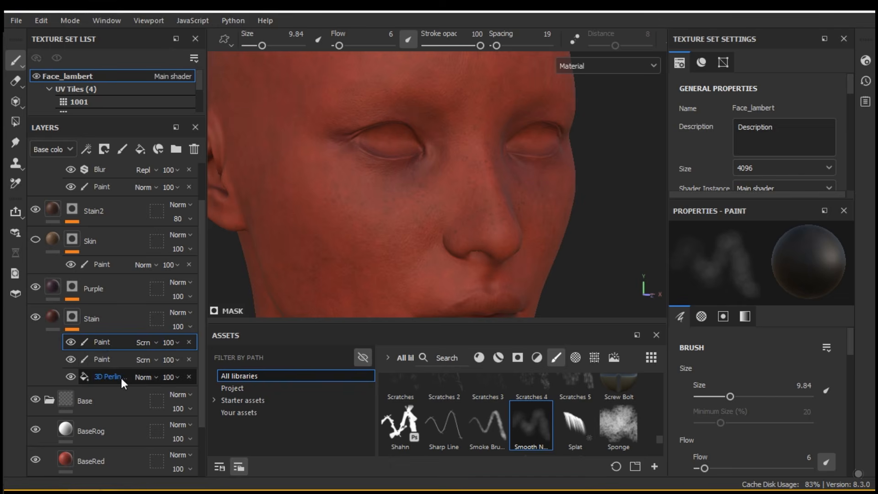
pyautogui.rightClick(104, 343)
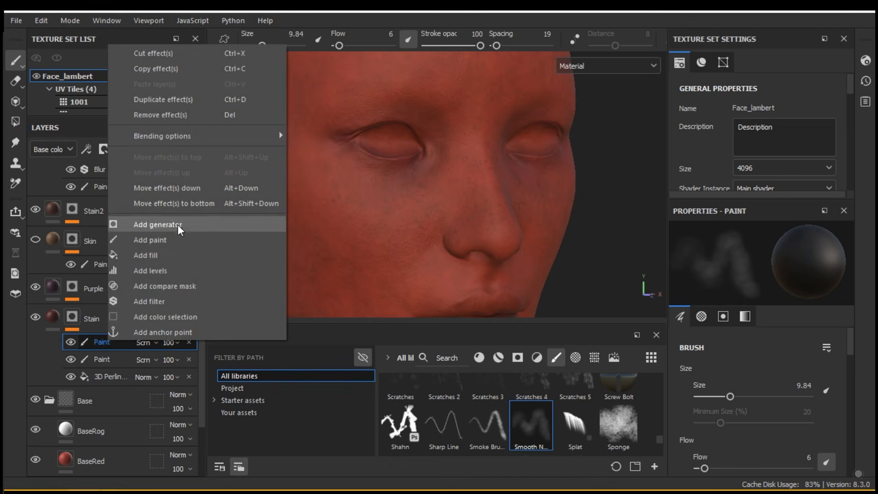
pyautogui.click(156, 271)
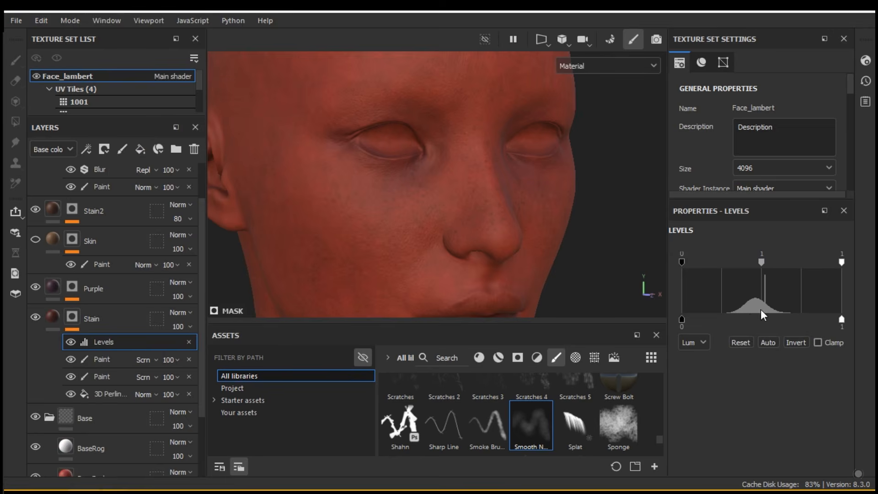
# Lower the white input point of the Stain mask's Levels to about 0.7 and turn the Skin layer's visibility on
pyautogui.moveTo(762, 262); pyautogui.dragTo(794, 278)
pyautogui.hotkey('ctrl', 'z')
pyautogui.moveTo(844, 264); pyautogui.dragTo(842, 263)
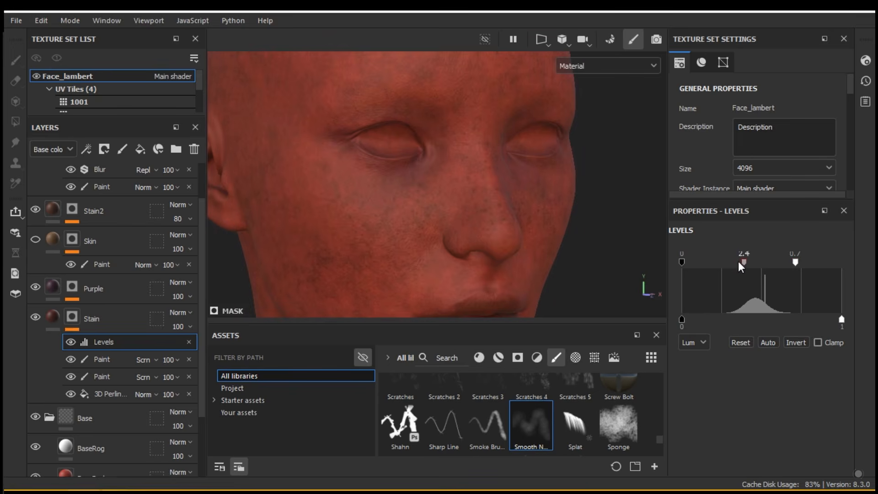
pyautogui.hotkey('ctrl', 'z')
pyautogui.click(36, 240)
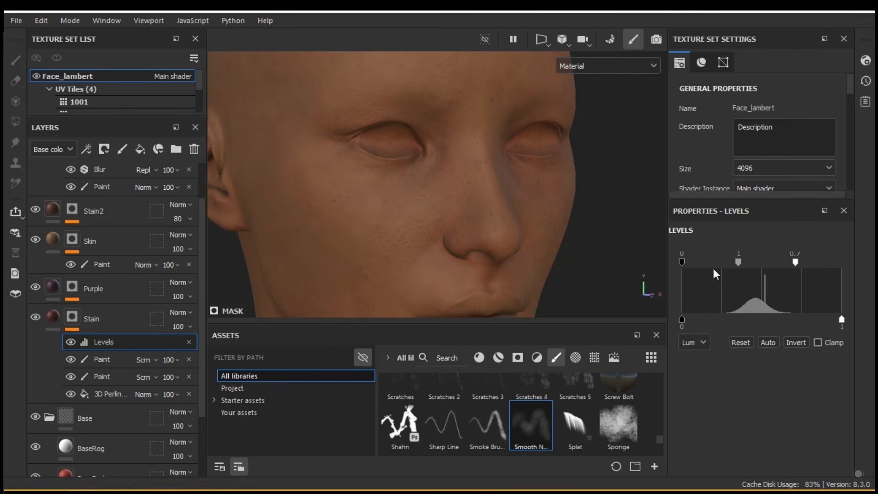
# Adjust the Stain mask's Levels to a midtone of 2.3 and a white point of 0.6, comparing with Skin hidden and shown
pyautogui.moveTo(741, 266); pyautogui.dragTo(781, 263)
pyautogui.click(36, 239)
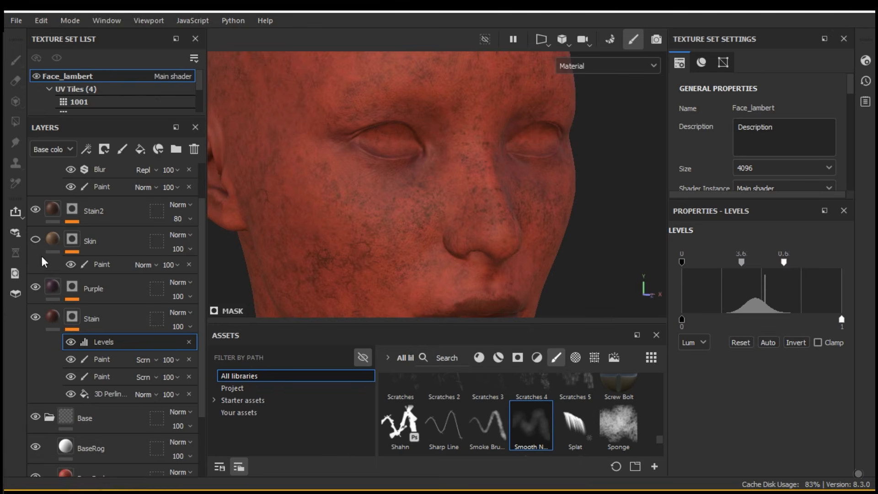
pyautogui.click(35, 240)
pyautogui.hotkey('ctrl', 'z')
pyautogui.hotkey('ctrl', 'z')
pyautogui.click(36, 239)
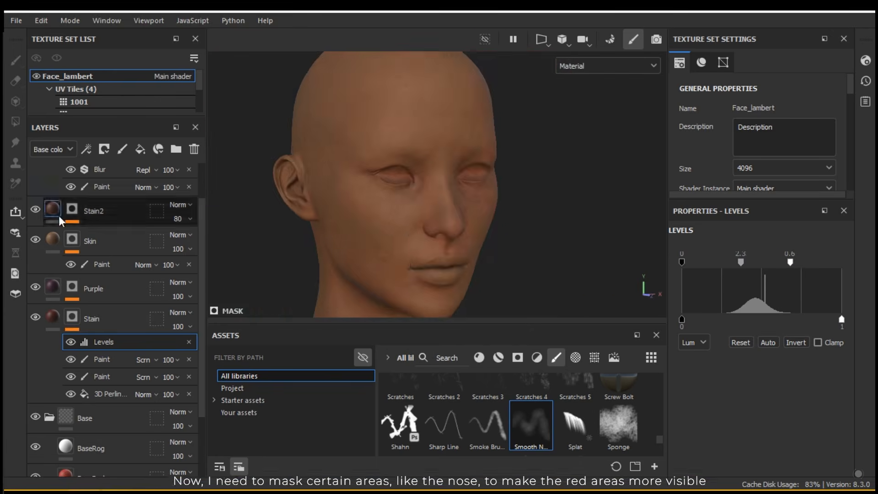
# Paint on the Skin layer's mask around the nose with the soft smooth brush to reveal the red tones underneath
pyautogui.click(101, 265)
pyautogui.moveTo(434, 188)
pyautogui.keyDown('alt'); pyautogui.mouseDown()
pyautogui.moveTo(539, 191)
pyautogui.moveTo(447, 206)
pyautogui.mouseUp(); pyautogui.keyUp('alt')
pyautogui.press('x')
pyautogui.press('x')
pyautogui.keyDown('alt'); pyautogui.keyDown('shift'); pyautogui.moveTo(544, 213); pyautogui.dragTo(513, 212); pyautogui.keyUp('shift'); pyautogui.keyUp('alt')
pyautogui.keyDown('ctrl'); pyautogui.moveTo(514, 211); pyautogui.dragTo(522, 212, button='right'); pyautogui.keyUp('ctrl')
pyautogui.keyDown('alt'); pyautogui.moveTo(514, 233); pyautogui.dragTo(531, 256, button='middle'); pyautogui.keyUp('alt')
pyautogui.press('x')
pyautogui.keyDown('alt'); pyautogui.moveTo(487, 204); pyautogui.dragTo(452, 216); pyautogui.keyUp('alt')
# Continue masking the Skin layer across the nose and cheeks in its Paint effect, using brush size 12.18 and flow 6
pyautogui.click(102, 308)
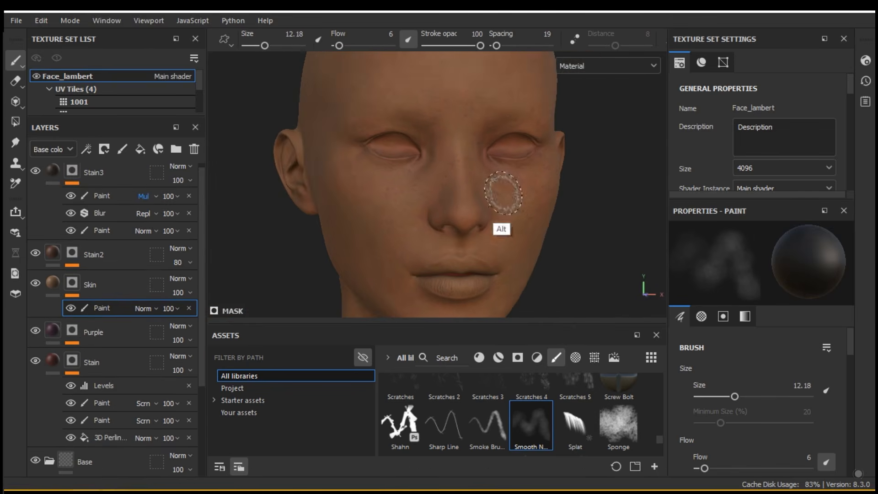
pyautogui.keyDown('alt'); pyautogui.moveTo(504, 193); pyautogui.dragTo(453, 201); pyautogui.keyUp('alt')
pyautogui.press('x')
pyautogui.press('x')
pyautogui.moveTo(403, 232)
pyautogui.keyDown('alt'); pyautogui.mouseDown()
pyautogui.moveTo(457, 224)
pyautogui.moveTo(415, 183)
pyautogui.mouseUp(); pyautogui.keyUp('alt')
pyautogui.press('x')
pyautogui.keyDown('alt'); pyautogui.moveTo(513, 201); pyautogui.dragTo(423, 206); pyautogui.keyUp('alt')
pyautogui.press('x')
pyautogui.press('x')
# Choose the Dirt Spots brush and paint textured red areas on the nose in the Skin mask
pyautogui.moveTo(661, 442); pyautogui.dragTo(662, 394)
pyautogui.click(414, 432)
pyautogui.press('x')
pyautogui.moveTo(453, 186); pyautogui.dragTo(466, 211)
pyautogui.moveTo(472, 224)
pyautogui.keyDown('alt'); pyautogui.mouseDown(button='right')
pyautogui.moveTo(505, 252)
pyautogui.moveTo(480, 243)
pyautogui.mouseUp(button='right'); pyautogui.keyUp('alt')
pyautogui.moveTo(471, 215)
pyautogui.keyDown('alt'); pyautogui.mouseDown()
pyautogui.moveTo(457, 224)
pyautogui.moveTo(451, 215)
pyautogui.moveTo(550, 225)
pyautogui.moveTo(485, 197)
pyautogui.moveTo(471, 201)
pyautogui.mouseUp(); pyautogui.keyUp('alt')
pyautogui.press('x')
pyautogui.press('x')
# Refine the spotty redness around the nose in the Skin mask, alternating between revealing and covering
pyautogui.keyDown('alt'); pyautogui.moveTo(474, 224); pyautogui.dragTo(494, 234, button='right'); pyautogui.keyUp('alt')
pyautogui.press('x')
pyautogui.press('x')
pyautogui.press('x')
pyautogui.press('x')
pyautogui.press('x')
pyautogui.keyDown('alt'); pyautogui.moveTo(457, 219); pyautogui.dragTo(517, 224); pyautogui.keyUp('alt')
pyautogui.press('x')
pyautogui.press('x')
# Paint the Skin mask over the lips with the Dirt Spots brush at size 5.8 to bring out their red tone
pyautogui.keyDown('alt'); pyautogui.moveTo(498, 183); pyautogui.dragTo(578, 306); pyautogui.keyUp('alt')
pyautogui.press('x')
pyautogui.press('x')
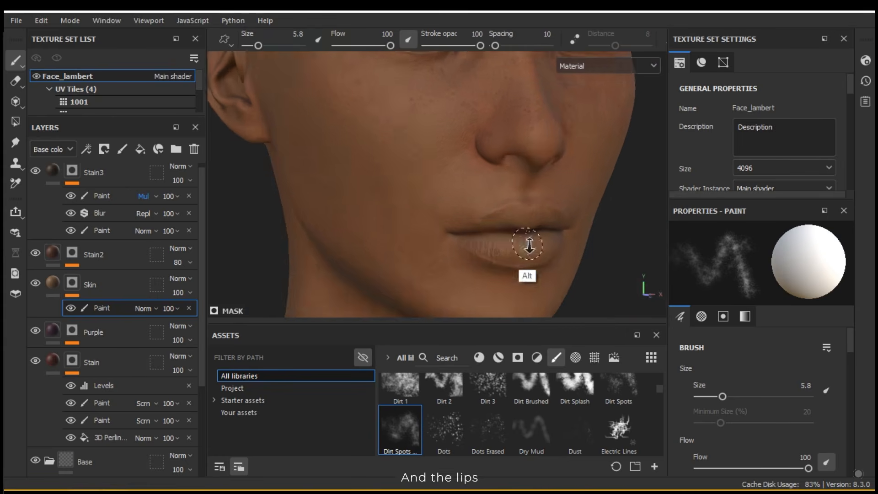
pyautogui.keyDown('alt'); pyautogui.moveTo(578, 307); pyautogui.dragTo(590, 312, button='right'); pyautogui.keyUp('alt')
pyautogui.press('x')
pyautogui.keyDown('alt'); pyautogui.moveTo(559, 240); pyautogui.dragTo(506, 255); pyautogui.keyUp('alt')
pyautogui.press('x')
pyautogui.press('x')
pyautogui.press('x')
pyautogui.press('x')
pyautogui.press('x')
# Paint the Skin mask symmetrically under the eyes with the Dirt Spots brush at size 5.8
pyautogui.keyDown('alt'); pyautogui.moveTo(561, 133); pyautogui.dragTo(531, 183, button='right'); pyautogui.keyUp('alt')
pyautogui.keyDown('alt'); pyautogui.moveTo(531, 183); pyautogui.dragTo(533, 239, button='middle'); pyautogui.keyUp('alt')
pyautogui.keyDown('alt'); pyautogui.moveTo(534, 239); pyautogui.dragTo(549, 229, button='right'); pyautogui.keyUp('alt')
pyautogui.press('x')
pyautogui.press('x')
pyautogui.press('x')
pyautogui.keyDown('alt'); pyautogui.moveTo(491, 215); pyautogui.dragTo(564, 170, button='right'); pyautogui.keyUp('alt')
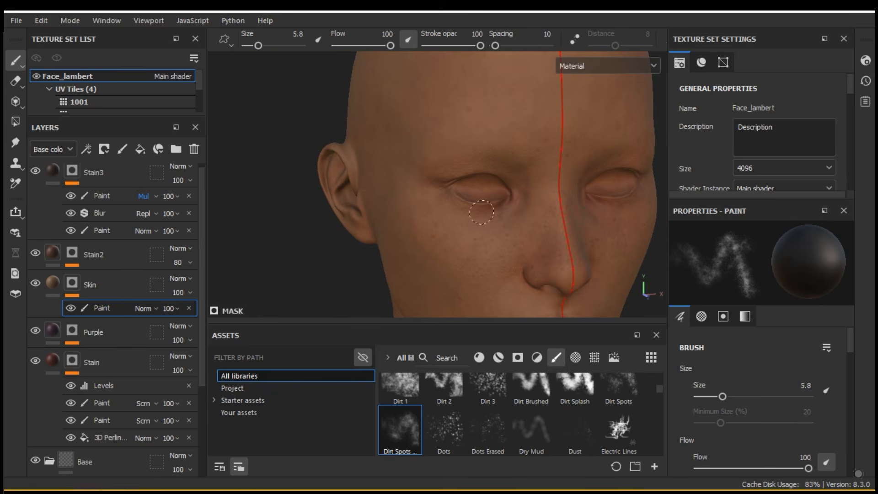
pyautogui.press('x')
pyautogui.press('x')
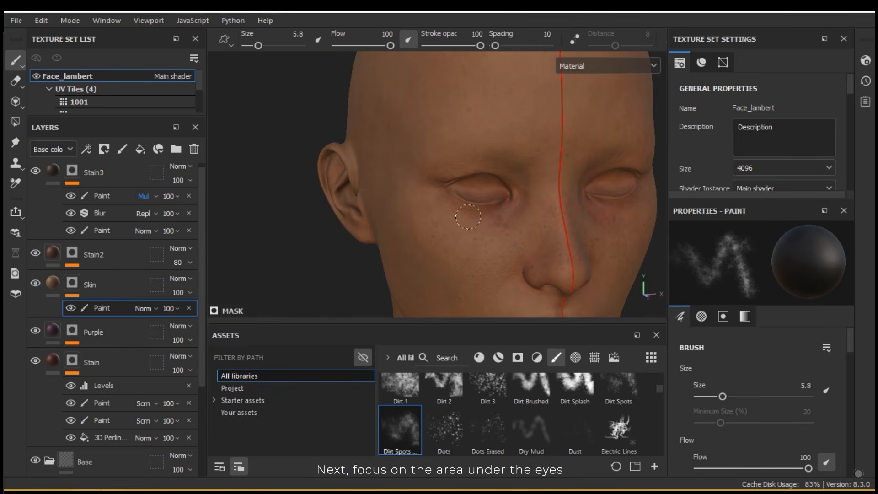
# Refine the reddish tones around the eyelids and eye corners in the Skin mask from close up
pyautogui.keyDown('alt'); pyautogui.moveTo(444, 166); pyautogui.dragTo(567, 244, button='right'); pyautogui.keyUp('alt')
pyautogui.press('x')
pyautogui.press('x')
pyautogui.keyDown('alt'); pyautogui.moveTo(567, 244); pyautogui.dragTo(500, 141); pyautogui.keyUp('alt')
pyautogui.press('x')
pyautogui.press('x')
pyautogui.keyDown('alt'); pyautogui.moveTo(542, 184); pyautogui.dragTo(574, 235); pyautogui.keyUp('alt')
pyautogui.press('x')
pyautogui.press('x')
pyautogui.press('x')
pyautogui.moveTo(418, 133)
pyautogui.keyDown('alt'); pyautogui.mouseDown()
pyautogui.moveTo(486, 200)
pyautogui.moveTo(425, 213)
pyautogui.mouseUp(); pyautogui.keyUp('alt')
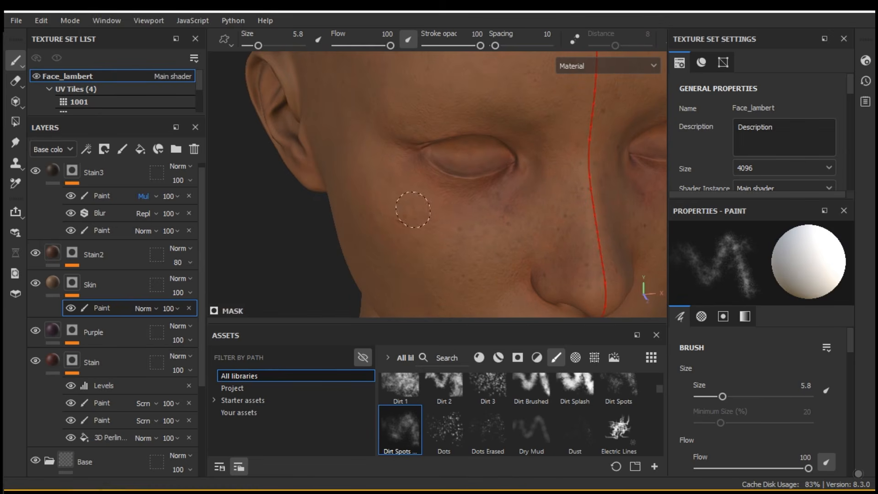
# Blend the Skin mask between the under-eye area and the upper cheek by alternating revealing and covering strokes
pyautogui.press('x')
pyautogui.press('x')
pyautogui.keyDown('alt'); pyautogui.moveTo(476, 241); pyautogui.dragTo(480, 207); pyautogui.keyUp('alt')
pyautogui.press('x')
pyautogui.press('x')
pyautogui.keyDown('alt'); pyautogui.moveTo(481, 207); pyautogui.dragTo(532, 284, button='right'); pyautogui.keyUp('alt')
pyautogui.press('x')
pyautogui.press('x')
# Paint the Skin mask over the ear with the Dirt Spots brush at size 8.58 to give it a red tone
pyautogui.keyDown('alt'); pyautogui.moveTo(495, 236); pyautogui.dragTo(377, 193, button='right'); pyautogui.keyUp('alt')
pyautogui.press('x')
pyautogui.keyDown('alt'); pyautogui.moveTo(376, 192); pyautogui.dragTo(435, 169); pyautogui.keyUp('alt')
pyautogui.keyDown('alt'); pyautogui.moveTo(435, 169); pyautogui.dragTo(495, 177, button='right'); pyautogui.keyUp('alt')
pyautogui.moveTo(485, 193)
pyautogui.mouseDown()
pyautogui.moveTo(501, 221)
pyautogui.moveTo(478, 151)
pyautogui.mouseUp()
pyautogui.press('x')
pyautogui.keyDown('alt'); pyautogui.moveTo(514, 193); pyautogui.dragTo(549, 201); pyautogui.keyUp('alt')
pyautogui.keyDown('shift'); pyautogui.moveTo(549, 200); pyautogui.dragTo(508, 202, button='right'); pyautogui.keyUp('shift')
pyautogui.press('x')
pyautogui.moveTo(499, 201); pyautogui.dragTo(486, 190)
pyautogui.press('x')
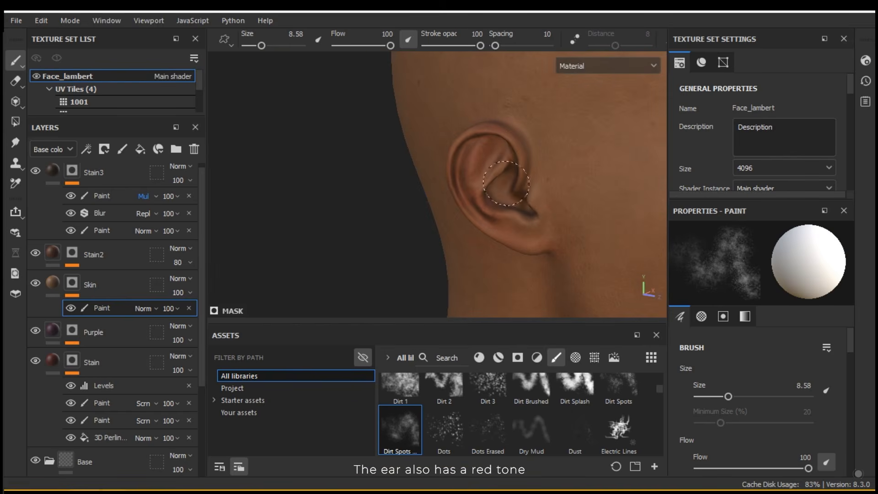
# Inspect the ear in another viewport display mode and return to the Material display
pyautogui.keyDown('alt'); pyautogui.moveTo(557, 238); pyautogui.dragTo(467, 221, button='right'); pyautogui.keyUp('alt')
pyautogui.click(605, 66)
pyautogui.keyDown('alt'); pyautogui.moveTo(467, 221); pyautogui.dragTo(522, 250); pyautogui.keyUp('alt')
pyautogui.click(593, 122)
pyautogui.keyDown('alt'); pyautogui.moveTo(522, 250); pyautogui.dragTo(569, 243, button='middle'); pyautogui.keyUp('alt')
pyautogui.press('m')
pyautogui.keyDown('alt'); pyautogui.moveTo(569, 243); pyautogui.dragTo(486, 153); pyautogui.keyUp('alt')
# Reduce the brush size to 3.58 and refine the red tone along the upper rim of the ear in the Skin mask
pyautogui.press('x')
pyautogui.keyDown('alt'); pyautogui.moveTo(486, 153); pyautogui.dragTo(458, 173, button='right'); pyautogui.keyUp('alt')
pyautogui.moveTo(512, 178)
pyautogui.keyDown('alt'); pyautogui.mouseDown()
pyautogui.moveTo(482, 178)
pyautogui.moveTo(508, 181)
pyautogui.mouseUp(); pyautogui.keyUp('alt')
pyautogui.keyDown('alt'); pyautogui.moveTo(412, 178); pyautogui.dragTo(460, 182, button='right'); pyautogui.keyUp('alt')
pyautogui.keyDown('alt'); pyautogui.moveTo(459, 183); pyautogui.dragTo(510, 267, button='middle'); pyautogui.keyUp('alt')
pyautogui.keyDown('ctrl'); pyautogui.moveTo(503, 137); pyautogui.dragTo(480, 138, button='right'); pyautogui.keyUp('ctrl')
pyautogui.keyDown('alt'); pyautogui.moveTo(480, 137); pyautogui.dragTo(459, 108); pyautogui.keyUp('alt')
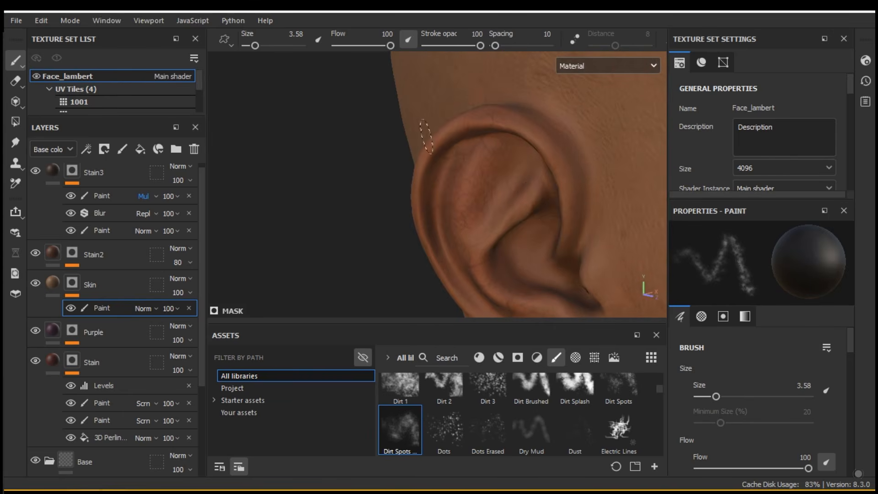
# Paint the red tone down the lower ear and earlobe in the Skin mask with the size 3.58 brush, alternating revealing and covering strokes
pyautogui.press('x')
pyautogui.keyDown('alt'); pyautogui.moveTo(494, 238); pyautogui.dragTo(490, 136, button='middle'); pyautogui.keyUp('alt')
pyautogui.keyDown('alt'); pyautogui.moveTo(462, 201); pyautogui.dragTo(483, 218); pyautogui.keyUp('alt')
pyautogui.press('x')
pyautogui.press('x')
pyautogui.press('x')
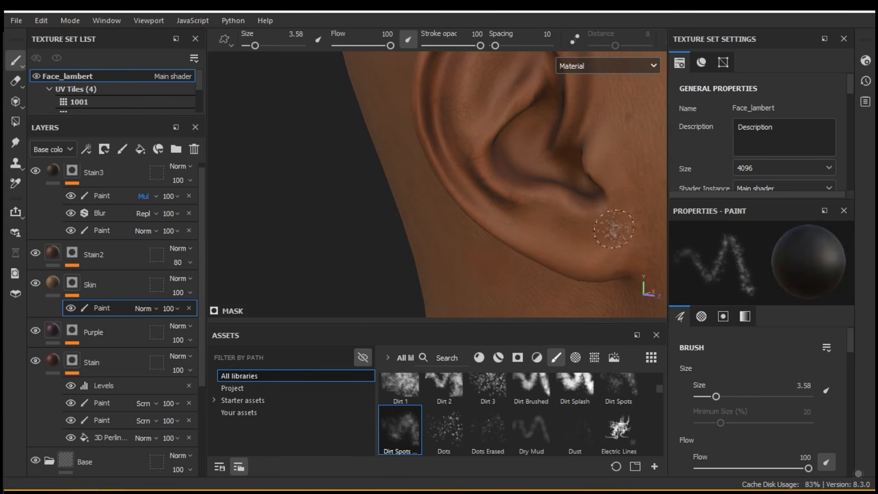
pyautogui.press('x')
# Refine the red tone along the back of the ear in the Skin mask with alternating strokes
pyautogui.keyDown('alt'); pyautogui.moveTo(441, 112); pyautogui.dragTo(466, 104); pyautogui.keyUp('alt')
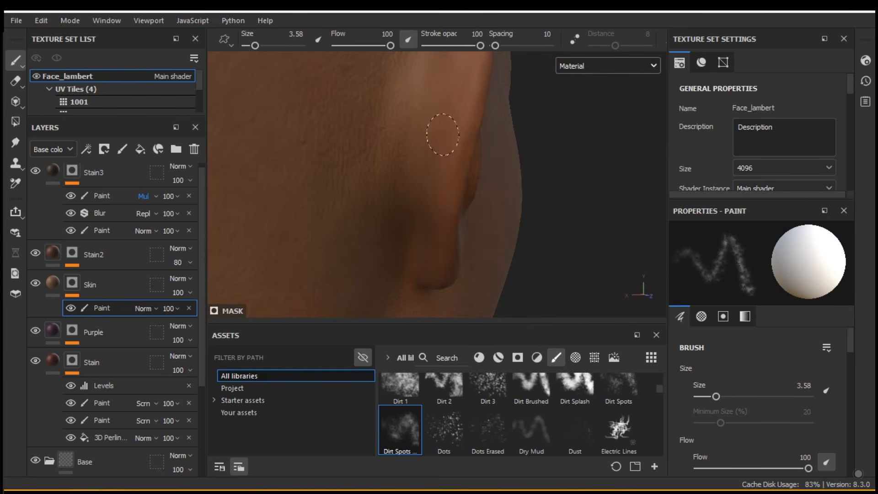
pyautogui.press('x')
pyautogui.keyDown('alt'); pyautogui.moveTo(457, 82); pyautogui.dragTo(485, 127, button='middle'); pyautogui.keyUp('alt')
pyautogui.moveTo(484, 128)
pyautogui.keyDown('alt'); pyautogui.mouseDown()
pyautogui.moveTo(396, 186)
pyautogui.moveTo(455, 239)
pyautogui.mouseUp(); pyautogui.keyUp('alt')
pyautogui.press('x')
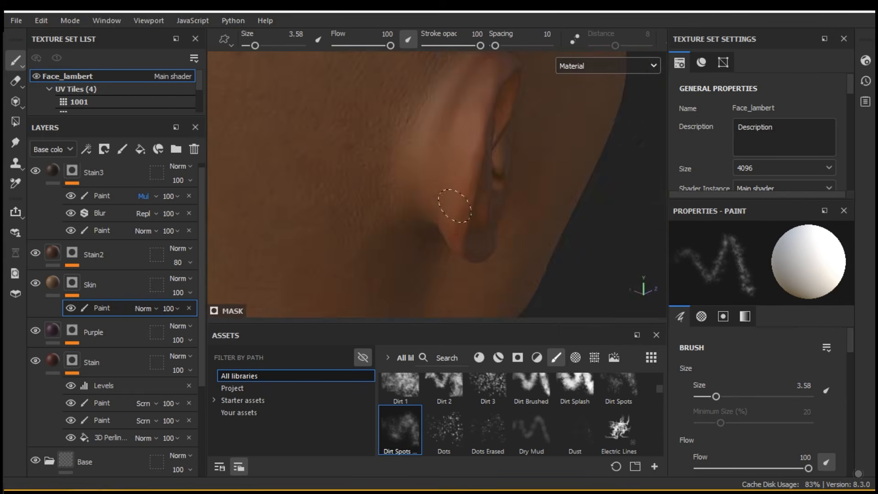
pyautogui.keyDown('alt'); pyautogui.moveTo(454, 239); pyautogui.dragTo(370, 191, button='right'); pyautogui.keyUp('alt')
pyautogui.keyDown('alt'); pyautogui.moveTo(371, 191); pyautogui.dragTo(330, 183); pyautogui.keyUp('alt')
# Enlarge the brush and blend the Skin mask behind the ear with alternating revealing and covering strokes
pyautogui.keyDown('ctrl'); pyautogui.moveTo(423, 169); pyautogui.dragTo(442, 169, button='right'); pyautogui.keyUp('ctrl')
pyautogui.press('x')
pyautogui.press('x')
pyautogui.keyDown('alt'); pyautogui.moveTo(461, 142); pyautogui.dragTo(440, 155); pyautogui.keyUp('alt')
pyautogui.press('x')
pyautogui.press('x')
pyautogui.press('x')
# Set the brush size to 14.51 and blend the Skin mask over the jaw and neck just below the ear
pyautogui.keyDown('alt'); pyautogui.moveTo(504, 236); pyautogui.dragTo(521, 177, button='right'); pyautogui.keyUp('alt')
pyautogui.keyDown('alt'); pyautogui.keyDown('shift'); pyautogui.moveTo(526, 242); pyautogui.dragTo(485, 240); pyautogui.keyUp('shift'); pyautogui.keyUp('alt')
pyautogui.scroll(-4, 527, 229)
pyautogui.keyDown('ctrl'); pyautogui.moveTo(560, 206); pyautogui.dragTo(582, 206, button='right'); pyautogui.keyUp('ctrl')
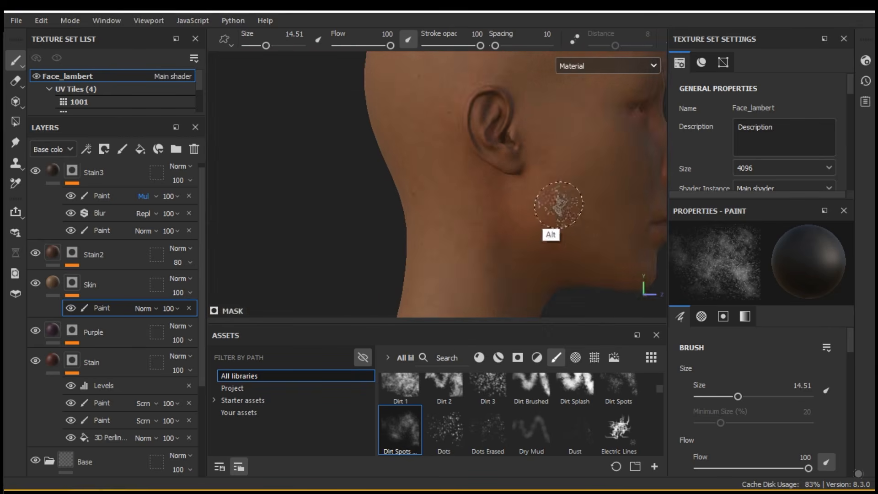
pyautogui.scroll(4, 540, 215)
pyautogui.press('x')
pyautogui.press('x')
pyautogui.press('x')
pyautogui.press('x')
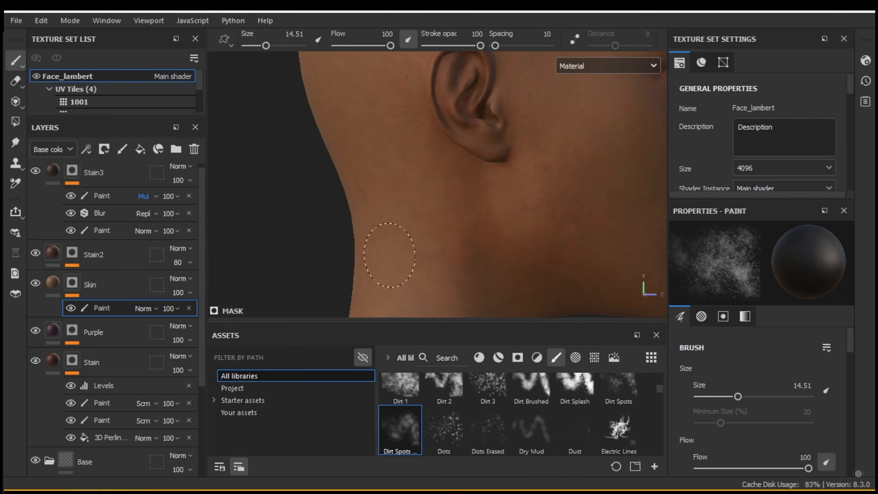
# Add subtle tone variation to the side of the neck in the Skin mask with alternating strokes
pyautogui.keyDown('alt'); pyautogui.moveTo(435, 231); pyautogui.dragTo(438, 153, button='middle'); pyautogui.keyUp('alt')
pyautogui.press('x')
pyautogui.keyDown('alt'); pyautogui.moveTo(437, 153); pyautogui.dragTo(419, 167); pyautogui.keyUp('alt')
pyautogui.press('x')
pyautogui.press('x')
pyautogui.press('x')
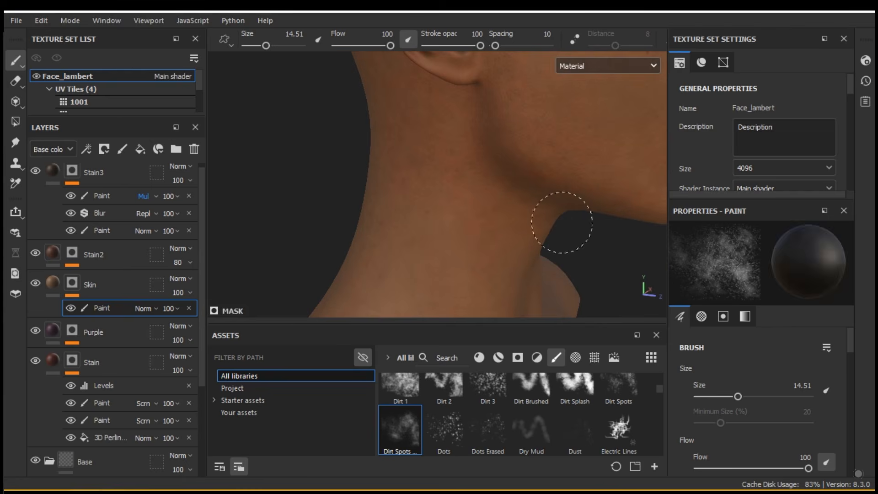
pyautogui.press('x')
# Vary the Skin mask over the side of the face, reducing the brush size to 10.84 for the jaw and cheek
pyautogui.keyDown('alt'); pyautogui.moveTo(480, 167); pyautogui.dragTo(575, 206, button='middle'); pyautogui.keyUp('alt')
pyautogui.press('x')
pyautogui.press('x')
pyautogui.press('x')
pyautogui.press('x')
pyautogui.press('x')
pyautogui.keyDown('ctrl'); pyautogui.moveTo(582, 240); pyautogui.dragTo(565, 206, button='right'); pyautogui.keyUp('ctrl')
pyautogui.press('x')
pyautogui.moveTo(506, 212)
pyautogui.keyDown('alt'); pyautogui.mouseDown()
pyautogui.moveTo(539, 219)
pyautogui.moveTo(522, 211)
pyautogui.mouseUp(); pyautogui.keyUp('alt')
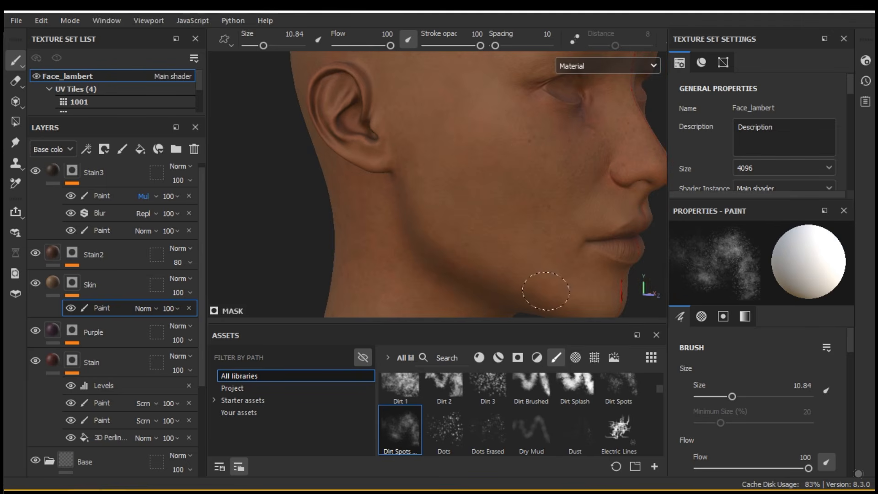
pyautogui.press('x')
pyautogui.keyDown('alt'); pyautogui.moveTo(543, 134); pyautogui.dragTo(477, 145); pyautogui.keyUp('alt')
pyautogui.press('x')
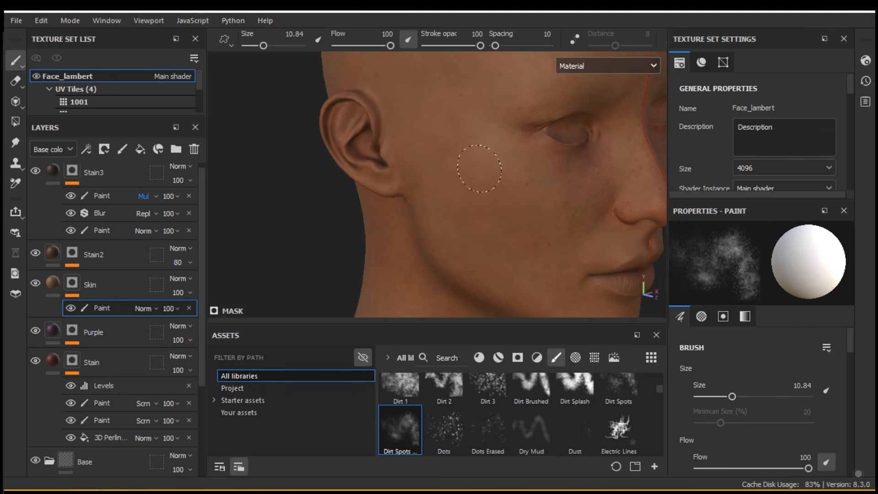
pyautogui.keyDown('alt'); pyautogui.moveTo(588, 166); pyautogui.dragTo(543, 183); pyautogui.keyUp('alt')
# Reduce the brush size to 5.16 and blend the Skin mask on the cheek beside the nose
pyautogui.press('[')
pyautogui.keyDown('alt'); pyautogui.moveTo(539, 183); pyautogui.dragTo(609, 222, button='right'); pyautogui.keyUp('alt')
pyautogui.press('[')
pyautogui.press('[')
pyautogui.press('x')
pyautogui.press('x')
pyautogui.press('x')
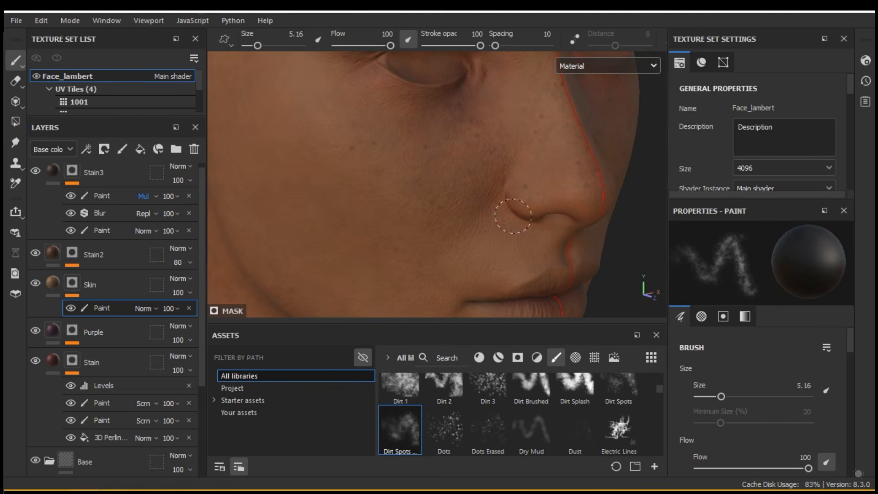
pyautogui.press('x')
pyautogui.keyDown('alt'); pyautogui.moveTo(484, 229); pyautogui.dragTo(550, 193); pyautogui.keyUp('alt')
pyautogui.press('x')
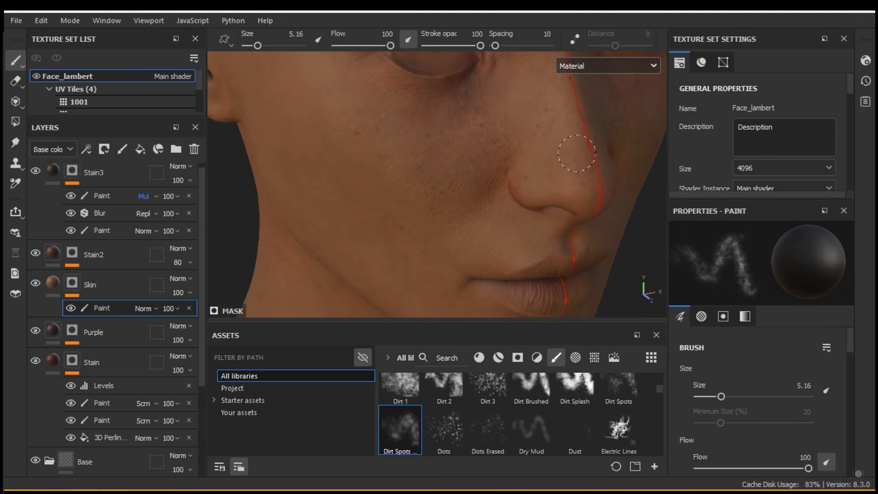
# Set the brush size to 7.46 and paint tone variation on the front of the neck in the Skin mask
pyautogui.keyDown('alt'); pyautogui.moveTo(562, 158); pyautogui.dragTo(406, 137, button='right'); pyautogui.keyUp('alt')
pyautogui.moveTo(406, 137)
pyautogui.keyDown('alt'); pyautogui.mouseDown()
pyautogui.moveTo(520, 202)
pyautogui.moveTo(549, 281)
pyautogui.moveTo(540, 229)
pyautogui.mouseUp(); pyautogui.keyUp('alt')
pyautogui.keyDown('alt'); pyautogui.moveTo(540, 228); pyautogui.dragTo(514, 183, button='right'); pyautogui.keyUp('alt')
pyautogui.keyDown('ctrl'); pyautogui.moveTo(514, 183); pyautogui.dragTo(533, 176, button='right'); pyautogui.keyUp('ctrl')
pyautogui.keyDown('alt'); pyautogui.moveTo(534, 176); pyautogui.dragTo(520, 230, button='middle'); pyautogui.keyUp('alt')
pyautogui.press('x')
pyautogui.keyDown('alt'); pyautogui.moveTo(446, 161); pyautogui.dragTo(453, 186); pyautogui.keyUp('alt')
pyautogui.press('x')
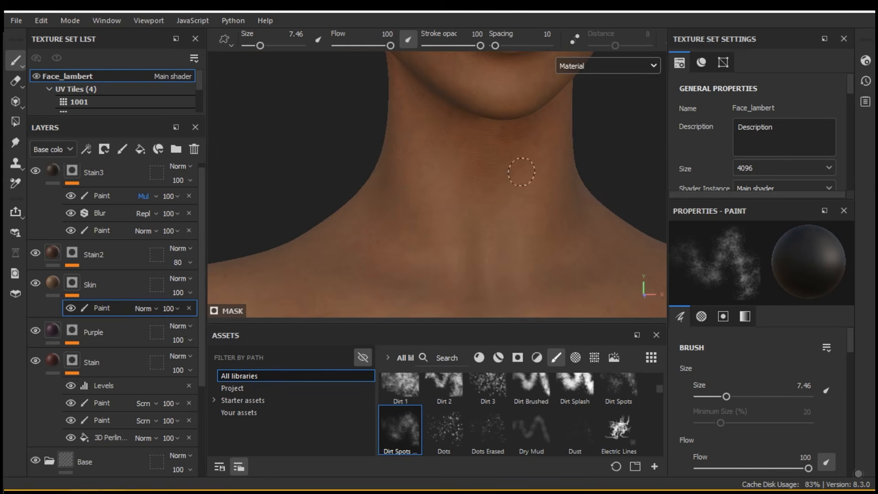
pyautogui.press('x')
# Inspect the head in the Base color display mode and return to the Material display
pyautogui.press('c')
pyautogui.keyDown('alt'); pyautogui.moveTo(468, 166); pyautogui.dragTo(607, 55); pyautogui.keyUp('alt')
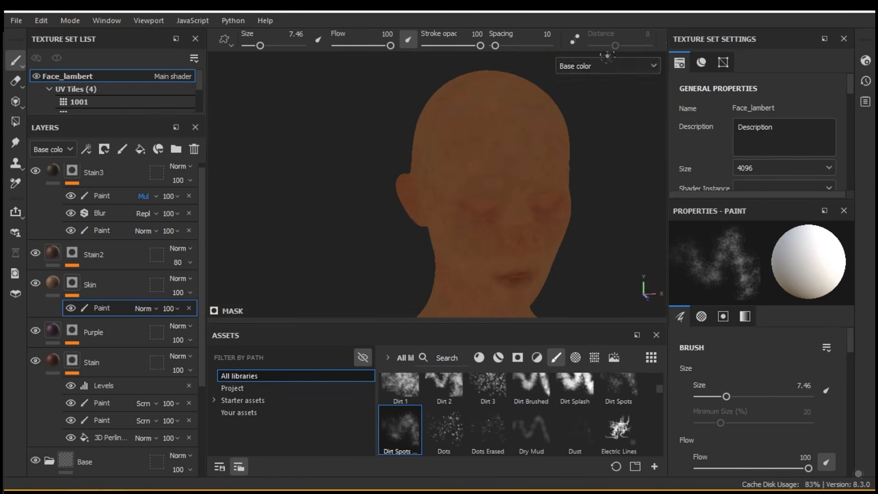
pyautogui.click(608, 66)
pyautogui.click(592, 85)
pyautogui.keyDown('alt'); pyautogui.moveTo(498, 206); pyautogui.dragTo(491, 170); pyautogui.keyUp('alt')
pyautogui.keyDown('alt'); pyautogui.moveTo(491, 171); pyautogui.dragTo(525, 210, button='right'); pyautogui.keyUp('alt')
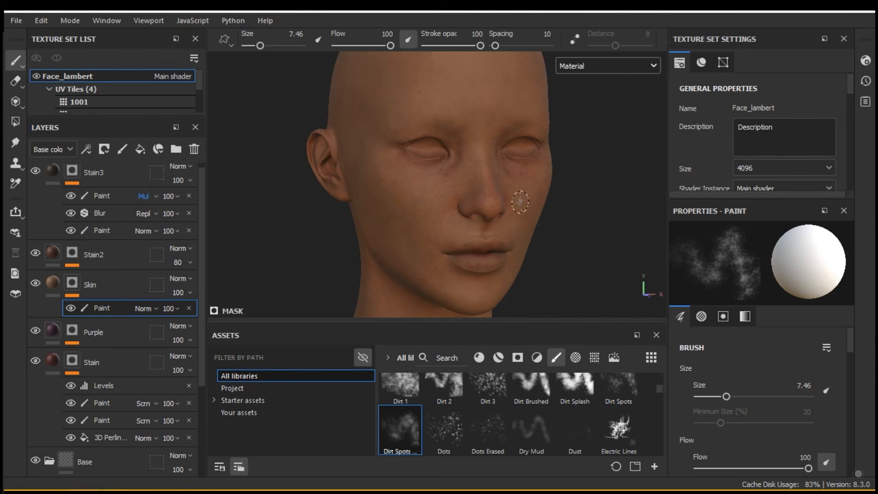
# Add a fill layer above Stain3 and name it Blacks
pyautogui.click(105, 170)
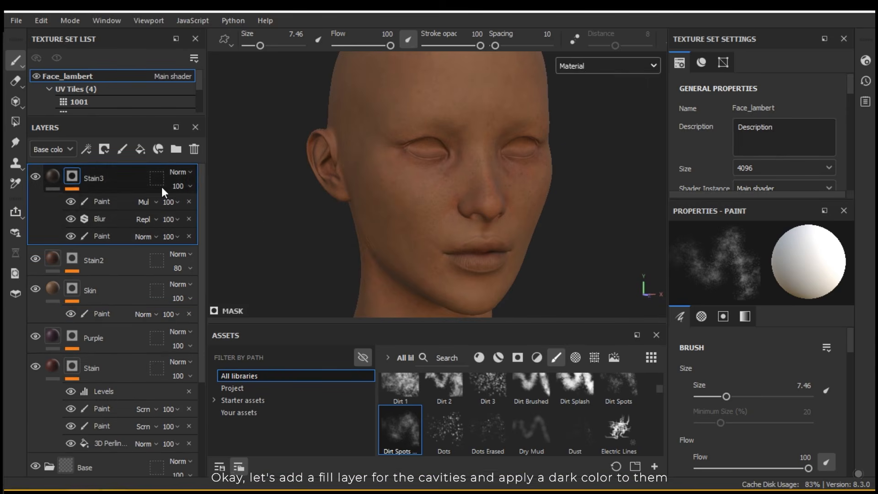
pyautogui.click(140, 150)
pyautogui.doubleClick(92, 180)
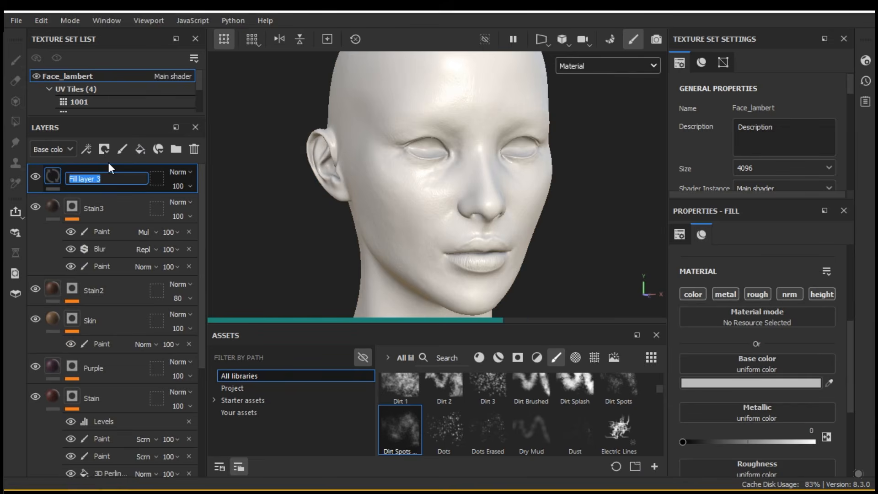
pyautogui.write('Blacks')
pyautogui.press('Return')
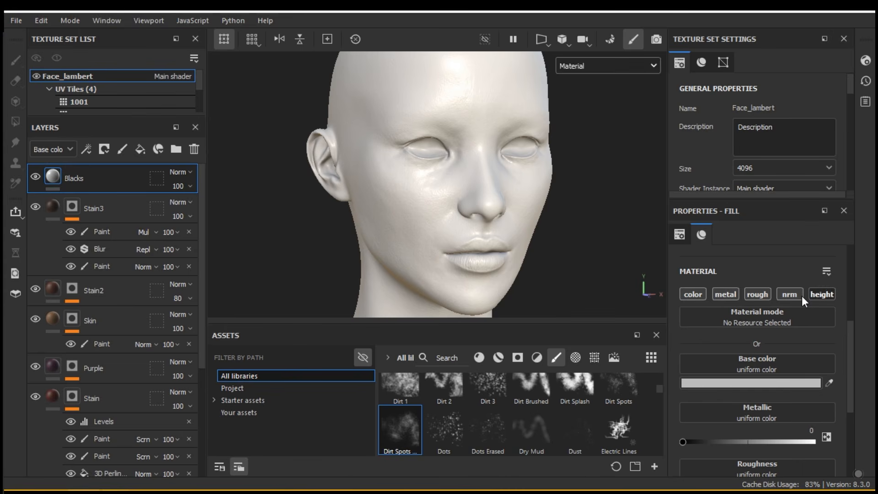
# Keep only the color channel active on the Blacks layer and set its base color to dark brown 24150E
pyautogui.click(732, 383)
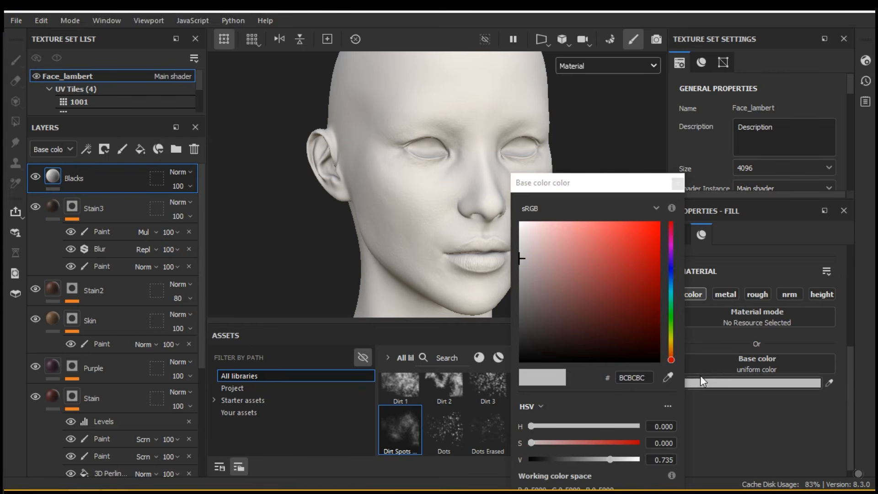
pyautogui.moveTo(672, 346); pyautogui.dragTo(671, 356)
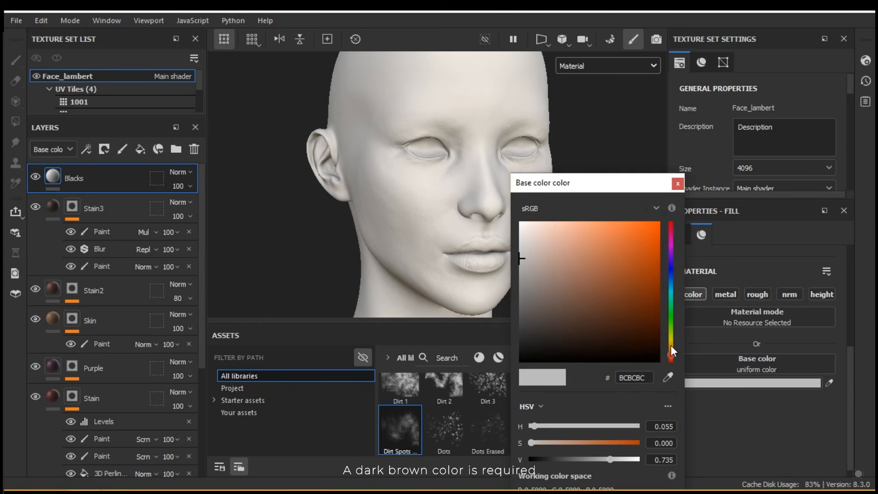
pyautogui.click(600, 329)
pyautogui.click(605, 340)
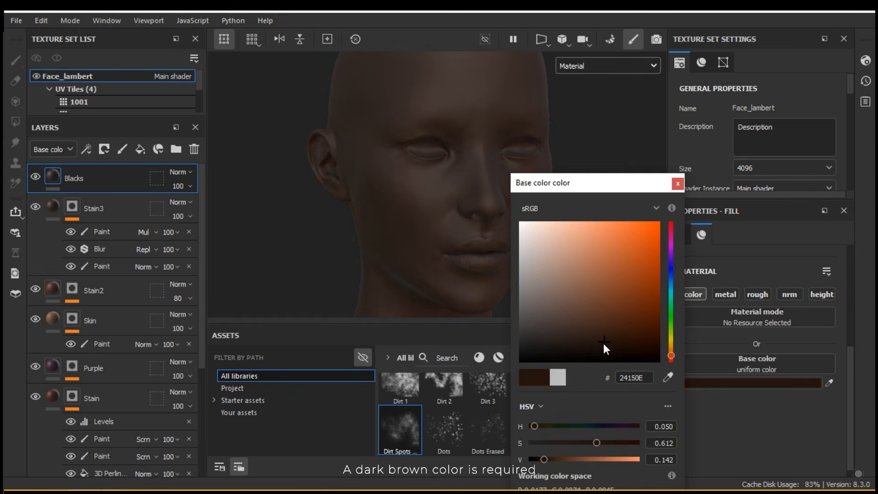
pyautogui.click(678, 183)
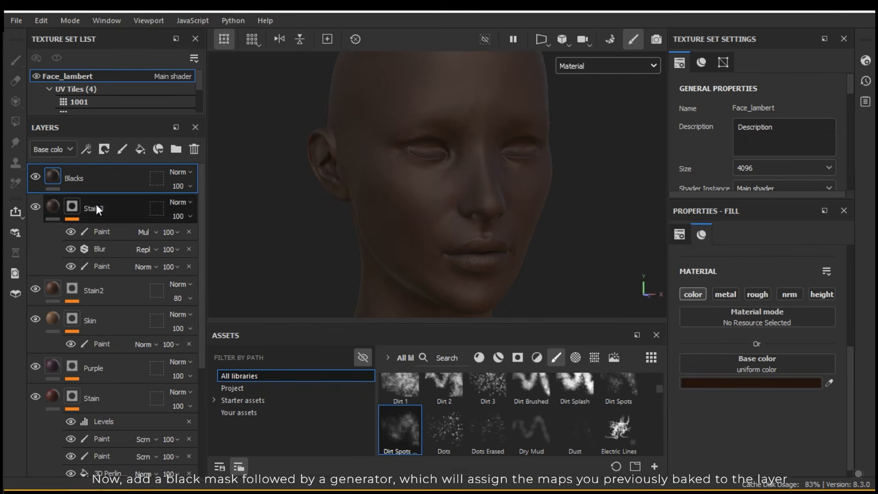
# Add a black mask to the Blacks layer and apply a Curvature generator to it
pyautogui.rightClick(54, 174)
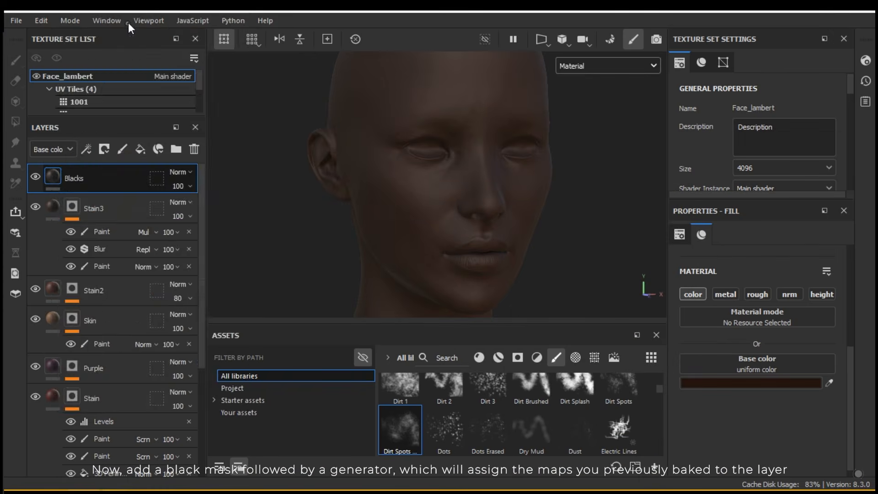
pyautogui.click(128, 23)
pyautogui.rightClick(67, 176)
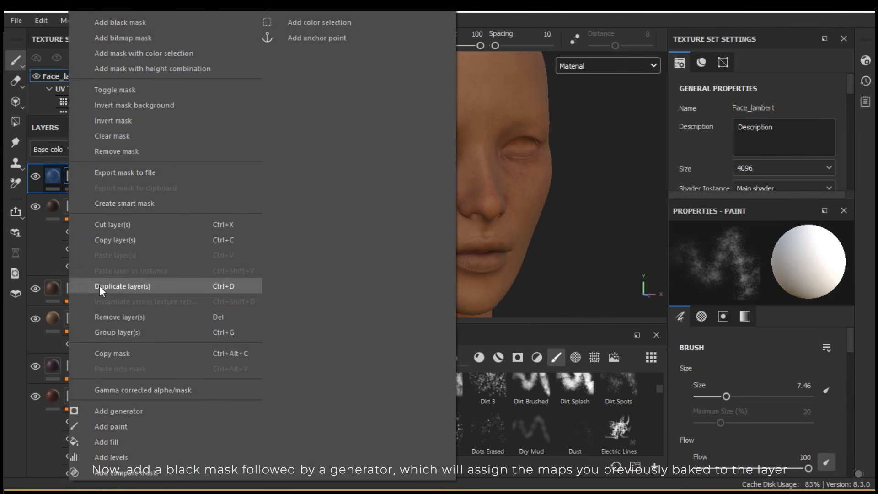
pyautogui.click(130, 410)
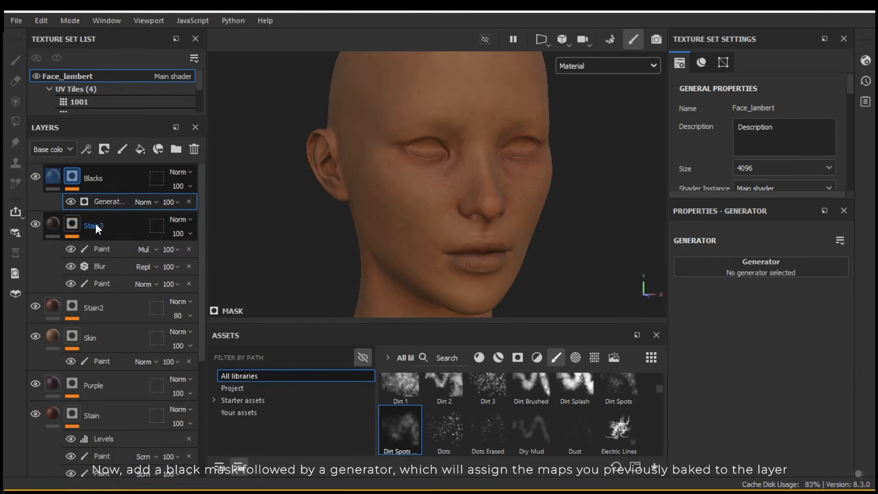
pyautogui.click(788, 274)
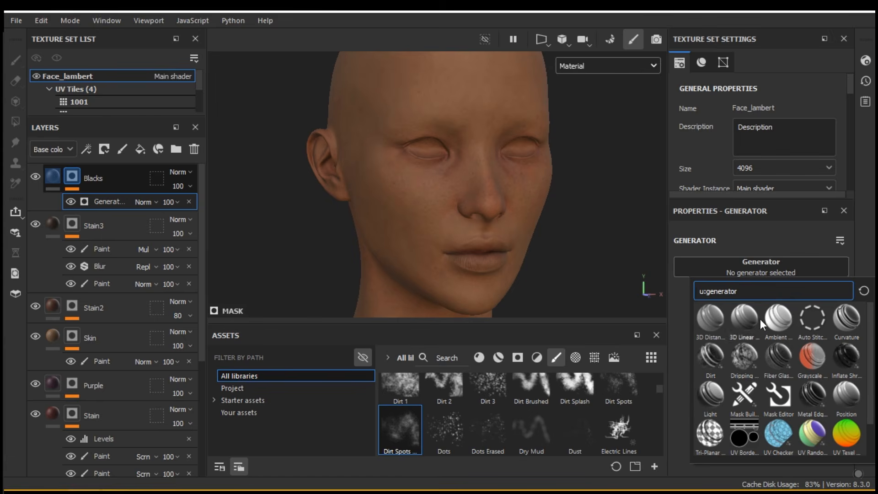
pyautogui.click(846, 319)
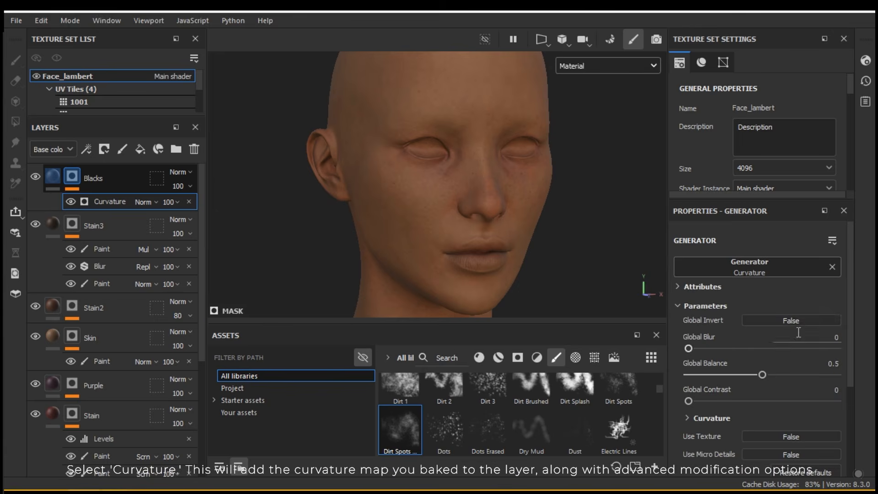
# Change the Curvature generator's mode to Cavities
pyautogui.moveTo(851, 275); pyautogui.dragTo(841, 356)
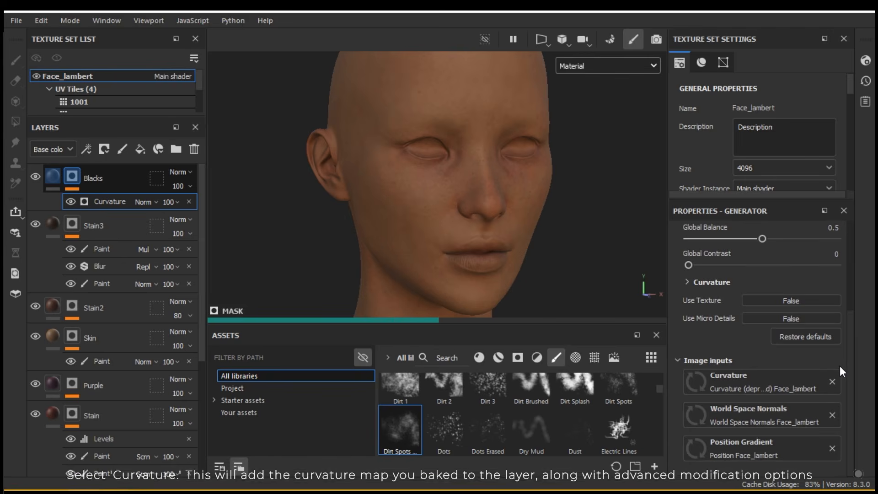
pyautogui.moveTo(843, 335); pyautogui.dragTo(845, 267)
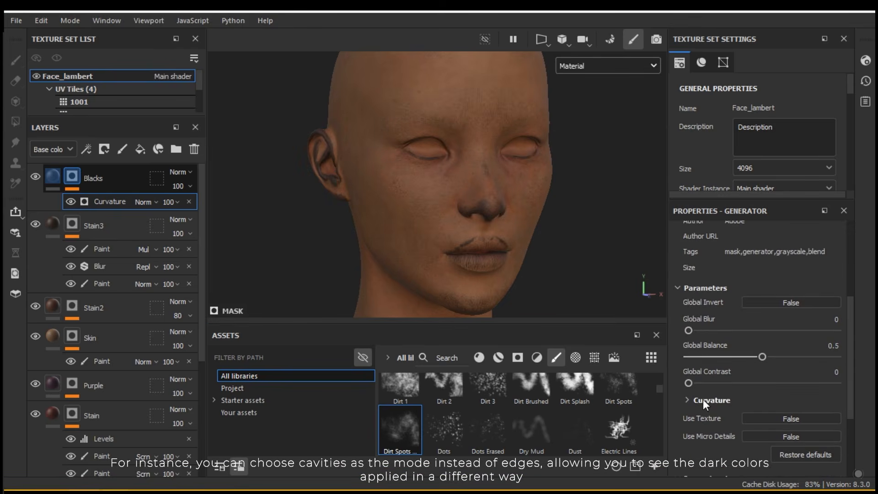
pyautogui.click(704, 400)
pyautogui.scroll(-3, 732, 390)
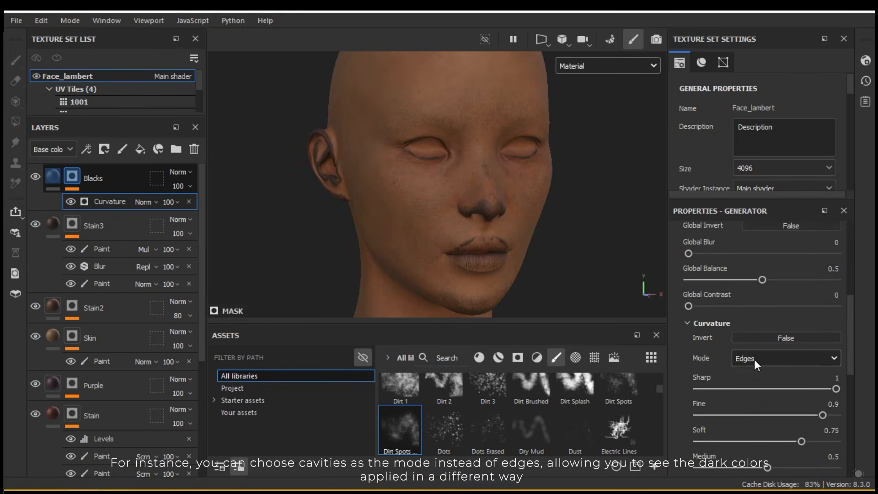
pyautogui.click(753, 366)
pyautogui.click(745, 388)
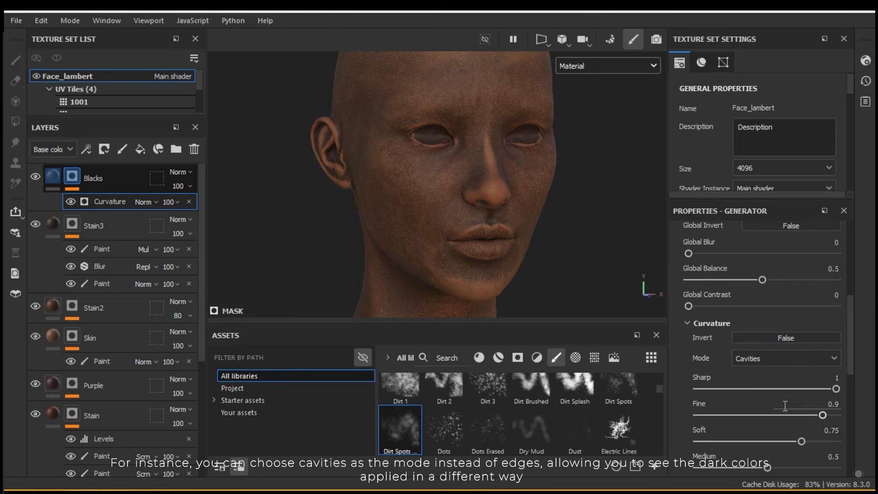
# Set the generator's curvature Fine value to 0, Soft to 0.09, and Medium, Large, Big and Huge to 0
pyautogui.moveTo(770, 414); pyautogui.dragTo(746, 416)
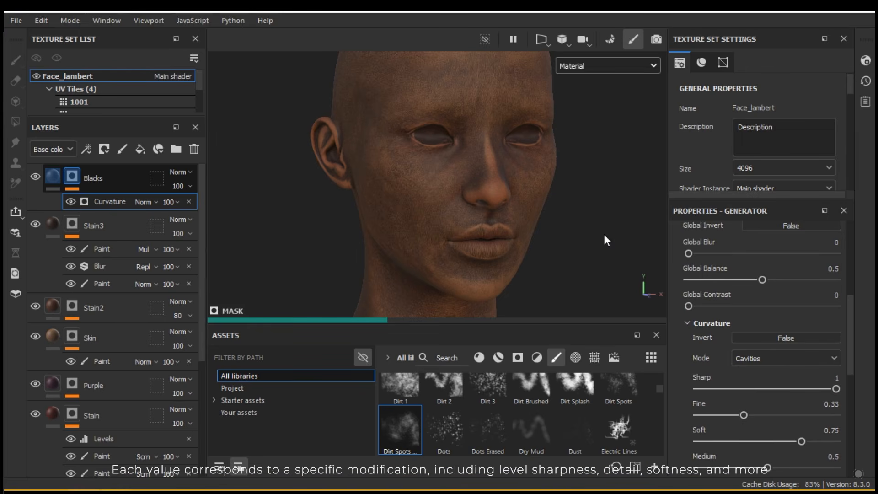
pyautogui.keyDown('alt'); pyautogui.moveTo(514, 187); pyautogui.dragTo(494, 199); pyautogui.keyUp('alt')
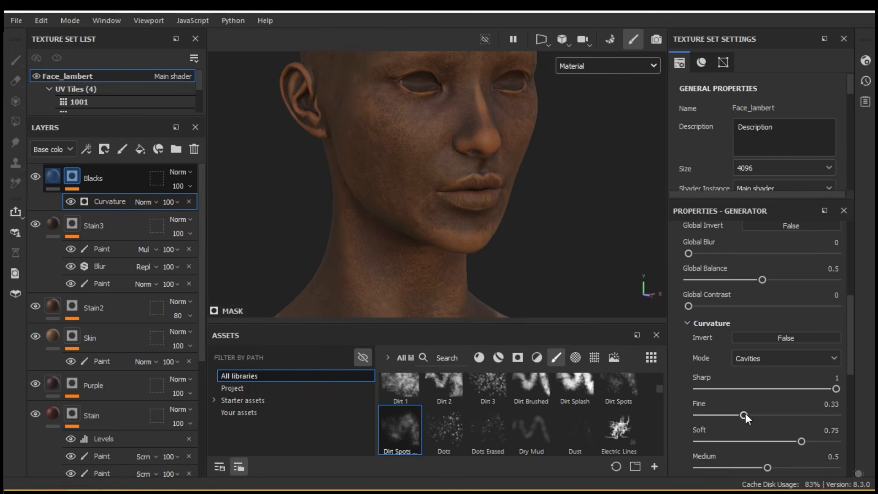
pyautogui.moveTo(746, 415); pyautogui.dragTo(696, 415)
pyautogui.scroll(-3, 759, 403)
pyautogui.moveTo(802, 365); pyautogui.dragTo(711, 366)
pyautogui.keyDown('alt'); pyautogui.moveTo(473, 195); pyautogui.dragTo(524, 208); pyautogui.keyUp('alt')
pyautogui.scroll(-2, 761, 359)
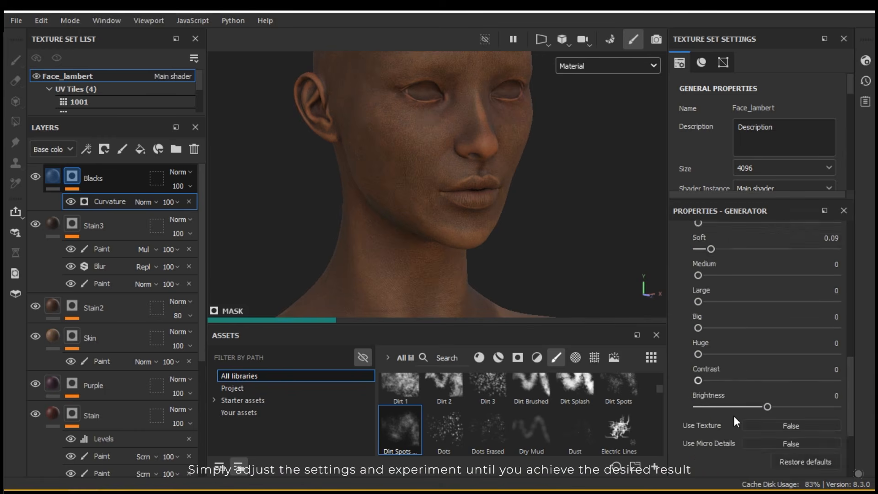
pyautogui.scroll(6, 732, 417)
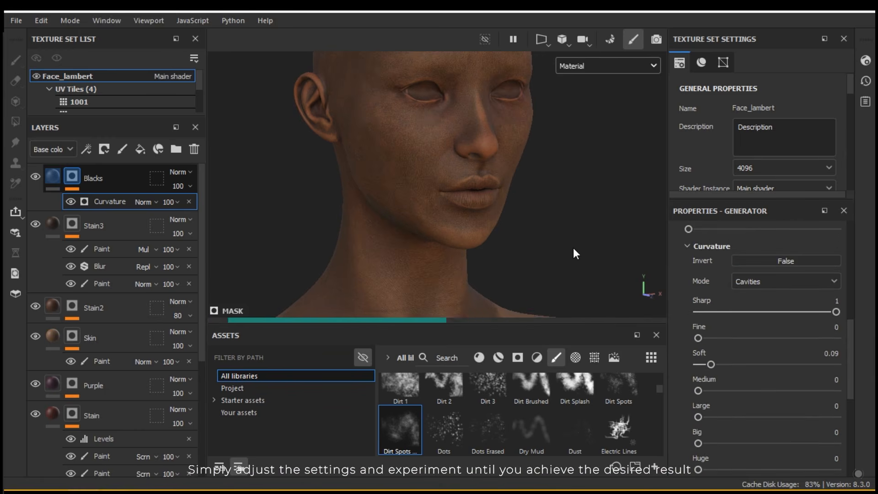
# Check the darkened cavities on the face and add a paint effect above Curvature in the Blacks mask
pyautogui.click(545, 205)
pyautogui.scroll(8, 470, 206)
pyautogui.keyDown('alt'); pyautogui.moveTo(470, 243); pyautogui.dragTo(426, 226); pyautogui.keyUp('alt')
pyautogui.scroll(-10, 475, 178)
pyautogui.keyDown('alt'); pyautogui.moveTo(504, 176); pyautogui.dragTo(492, 211); pyautogui.keyUp('alt')
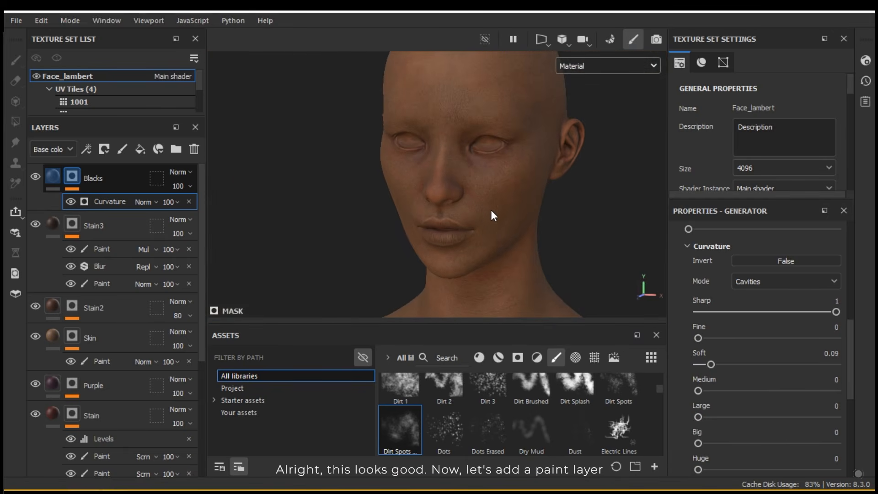
pyautogui.rightClick(115, 198)
pyautogui.click(164, 196)
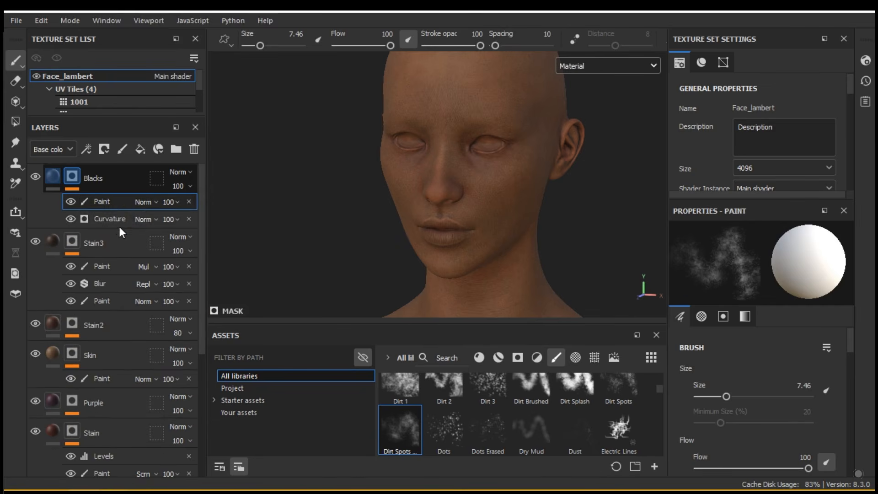
# Set the Blacks mask's paint effect to Multiply and fill all the bust's polygons with black using Polygon Fill
pyautogui.click(150, 218)
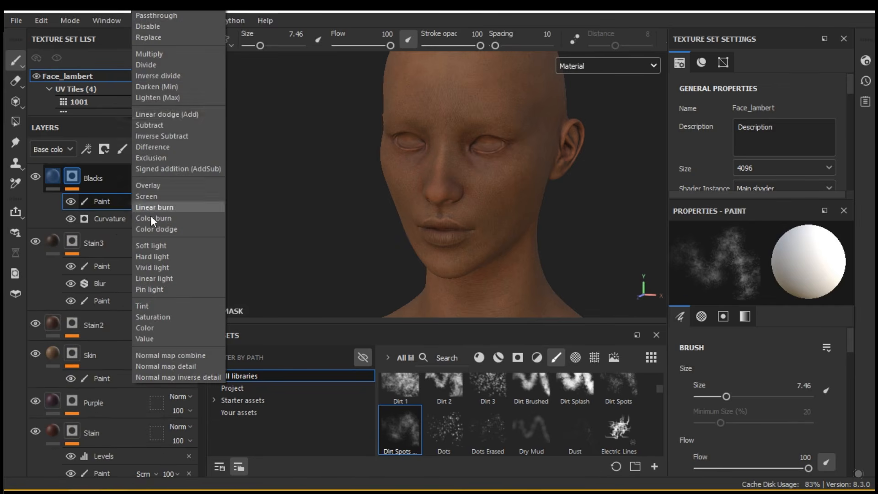
pyautogui.click(151, 55)
pyautogui.scroll(-5, 390, 170)
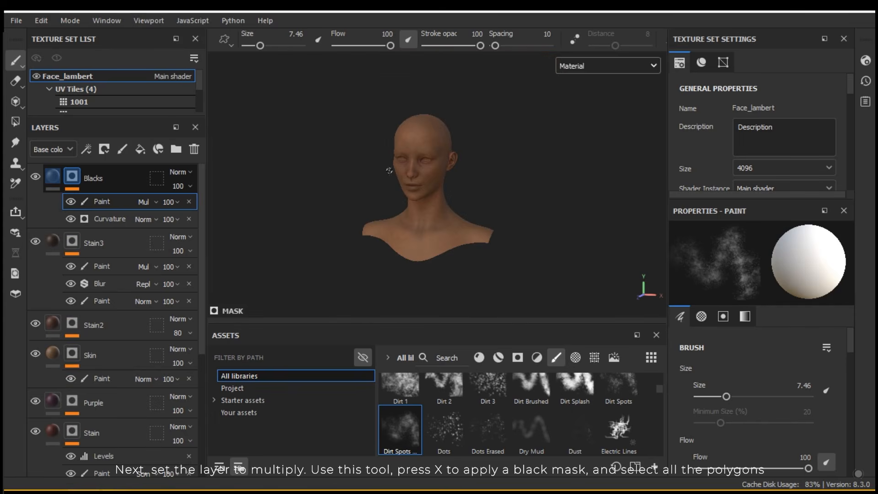
pyautogui.click(14, 105)
pyautogui.click(15, 123)
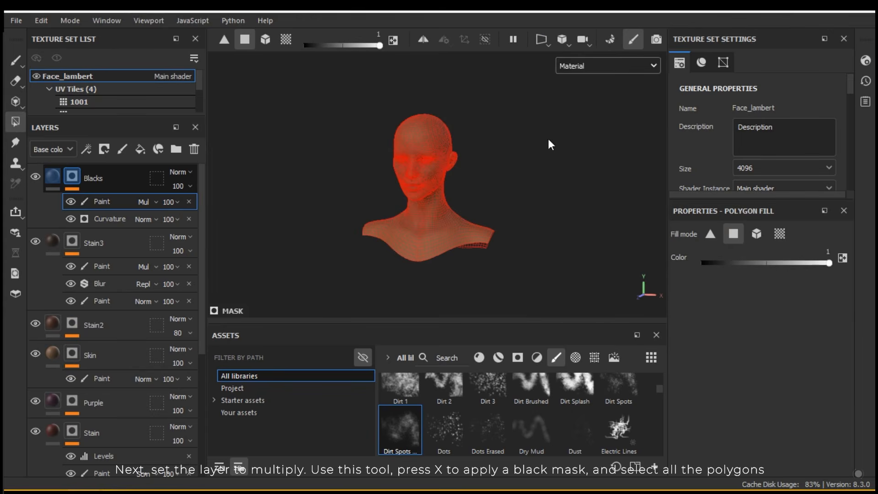
pyautogui.moveTo(534, 77); pyautogui.dragTo(298, 307)
# Paint the Blacks mask around the nose tip and nostrils with the Dirt Spots brush at size 3.35, alternating white and black
pyautogui.scroll(7, 415, 177)
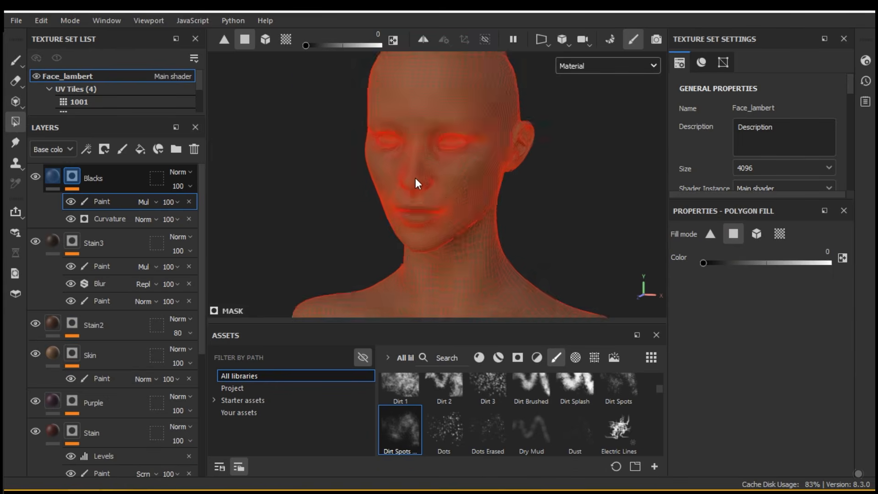
pyautogui.click(16, 61)
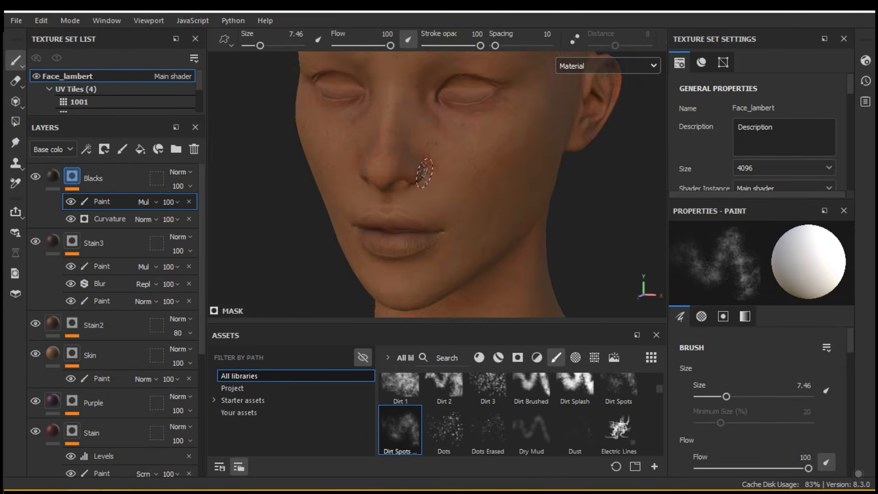
pyautogui.scroll(5, 392, 206)
pyautogui.scroll(6, 405, 201)
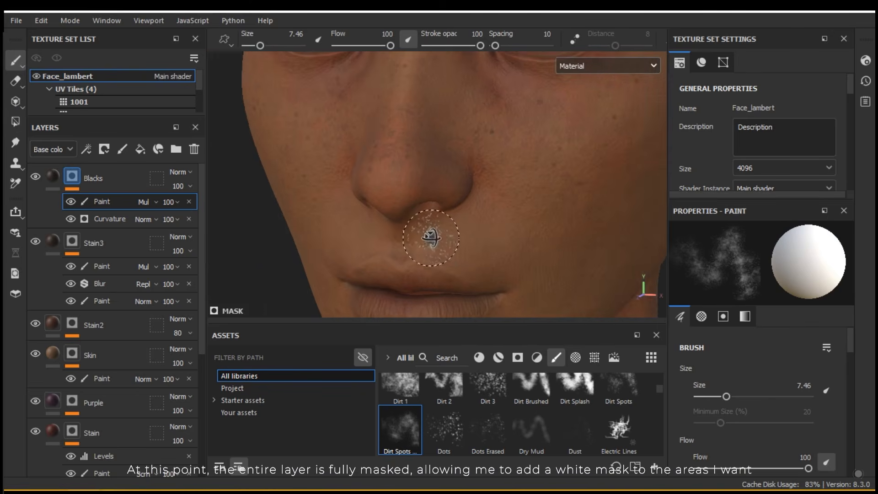
pyautogui.keyDown('alt'); pyautogui.moveTo(417, 185); pyautogui.dragTo(450, 218, button='middle'); pyautogui.keyUp('alt')
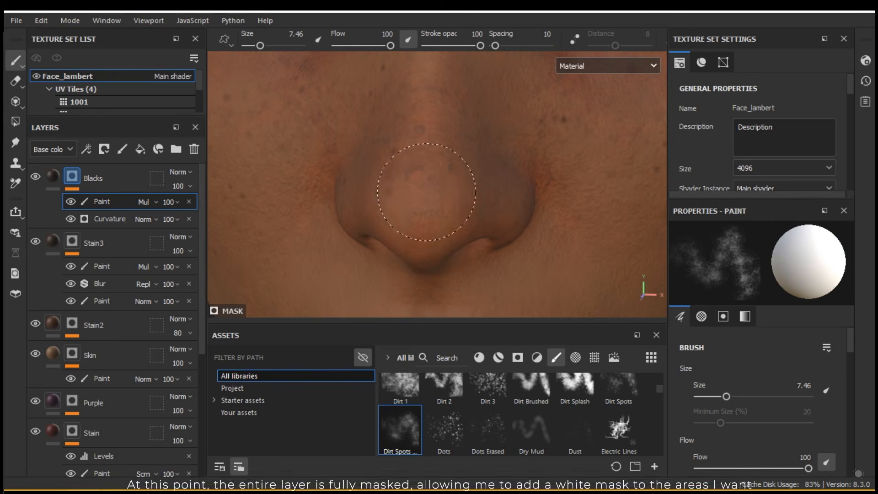
pyautogui.keyDown('ctrl'); pyautogui.moveTo(458, 192); pyautogui.dragTo(430, 192, button='right'); pyautogui.keyUp('ctrl')
pyautogui.moveTo(431, 192)
pyautogui.keyDown('alt'); pyautogui.mouseDown()
pyautogui.moveTo(513, 196)
pyautogui.moveTo(453, 193)
pyautogui.moveTo(390, 211)
pyautogui.moveTo(378, 174)
pyautogui.moveTo(355, 192)
pyautogui.mouseUp(); pyautogui.keyUp('alt')
pyautogui.press('x')
pyautogui.press('x')
# Refine the Blacks mask along the nose bridge and between the eyes, alternating black and white strokes at brush size 3.35
pyautogui.scroll(-5, 389, 183)
pyautogui.moveTo(407, 172)
pyautogui.keyDown('ctrl'); pyautogui.keyDown('alt'); pyautogui.mouseDown()
pyautogui.moveTo(426, 157)
pyautogui.moveTo(419, 183)
pyautogui.mouseUp(); pyautogui.keyUp('alt'); pyautogui.keyUp('ctrl')
pyautogui.keyDown('alt'); pyautogui.moveTo(419, 183); pyautogui.dragTo(403, 224); pyautogui.keyUp('alt')
pyautogui.scroll(6, 400, 229)
pyautogui.press('x')
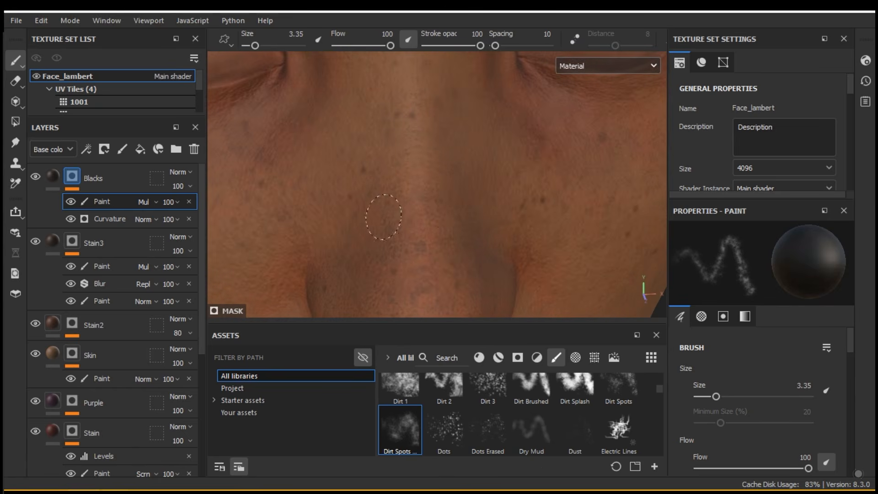
pyautogui.press('x')
pyautogui.moveTo(492, 270)
pyautogui.keyDown('alt'); pyautogui.mouseDown()
pyautogui.moveTo(431, 251)
pyautogui.moveTo(440, 237)
pyautogui.mouseUp(); pyautogui.keyUp('alt')
pyautogui.press('x')
pyautogui.press('x')
pyautogui.press('x')
pyautogui.keyDown('ctrl'); pyautogui.keyDown('alt'); pyautogui.moveTo(496, 190); pyautogui.dragTo(564, 244); pyautogui.keyUp('alt'); pyautogui.keyUp('ctrl')
pyautogui.press('x')
pyautogui.press('x')
pyautogui.press('x')
pyautogui.press('x')
pyautogui.press('x')
pyautogui.keyDown('ctrl'); pyautogui.keyDown('alt'); pyautogui.moveTo(398, 202); pyautogui.dragTo(471, 245); pyautogui.keyUp('alt'); pyautogui.keyUp('ctrl')
pyautogui.press('x')
pyautogui.press('x')
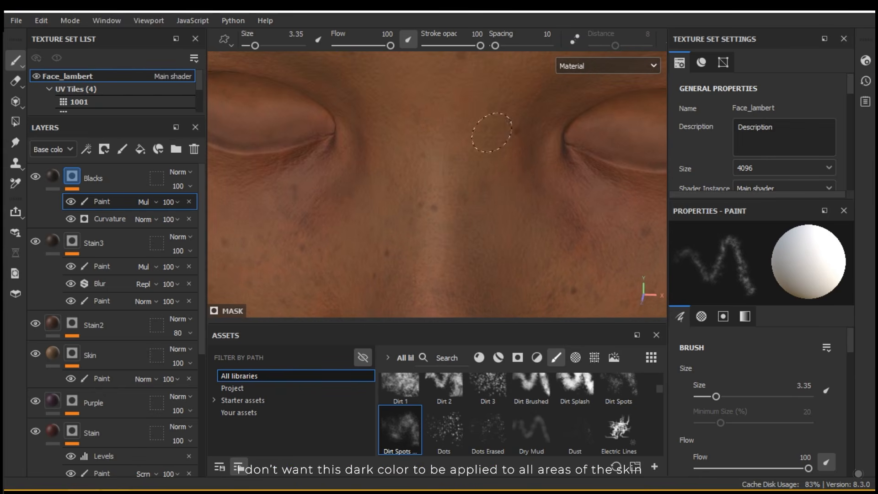
# Paint and erase dark spots in the Blacks mask on both sides of the nose and around the nostril creases
pyautogui.keyDown('ctrl'); pyautogui.keyDown('alt'); pyautogui.moveTo(439, 274); pyautogui.dragTo(526, 194); pyautogui.keyUp('alt'); pyautogui.keyUp('ctrl')
pyautogui.press('x')
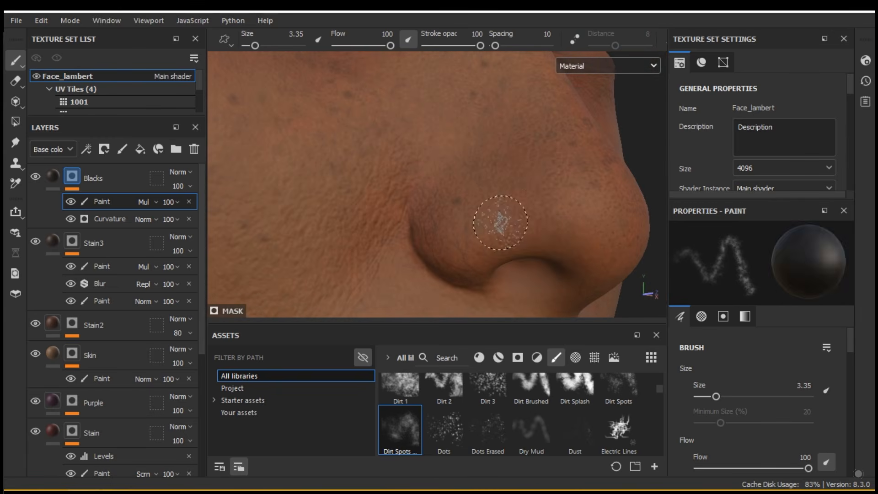
pyautogui.press('x')
pyautogui.keyDown('alt'); pyautogui.moveTo(592, 261); pyautogui.dragTo(462, 188); pyautogui.keyUp('alt')
pyautogui.press('x')
pyautogui.press('x')
pyautogui.press('x')
pyautogui.press('x')
pyautogui.press('x')
pyautogui.press('x')
pyautogui.press('x')
pyautogui.press('x')
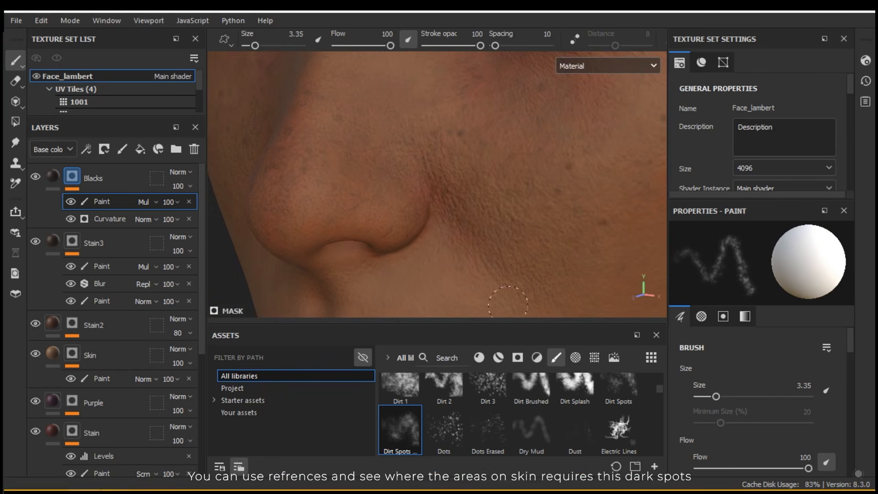
# Set the brush size to 6.69 and blend the Blacks mask over the inner cheeks beside the nose
pyautogui.keyDown('alt'); pyautogui.moveTo(453, 220); pyautogui.dragTo(503, 192); pyautogui.keyUp('alt')
pyautogui.press('x')
pyautogui.press('x')
pyautogui.keyDown('alt'); pyautogui.moveTo(507, 237); pyautogui.dragTo(603, 219); pyautogui.keyUp('alt')
pyautogui.keyDown('ctrl'); pyautogui.moveTo(437, 207); pyautogui.dragTo(444, 208, button='right'); pyautogui.keyUp('ctrl')
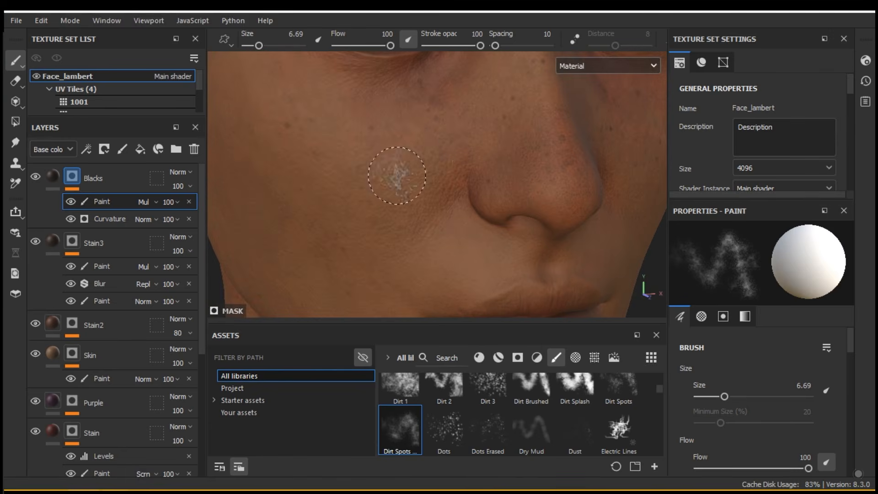
pyautogui.press('x')
pyautogui.keyDown('alt'); pyautogui.moveTo(387, 182); pyautogui.dragTo(392, 165, button='right'); pyautogui.keyUp('alt')
pyautogui.keyDown('alt'); pyautogui.moveTo(393, 165); pyautogui.dragTo(466, 176); pyautogui.keyUp('alt')
pyautogui.keyDown('alt'); pyautogui.moveTo(540, 186); pyautogui.dragTo(549, 183, button='right'); pyautogui.keyUp('alt')
pyautogui.press('x')
pyautogui.keyDown('alt'); pyautogui.moveTo(494, 161); pyautogui.dragTo(445, 228); pyautogui.keyUp('alt')
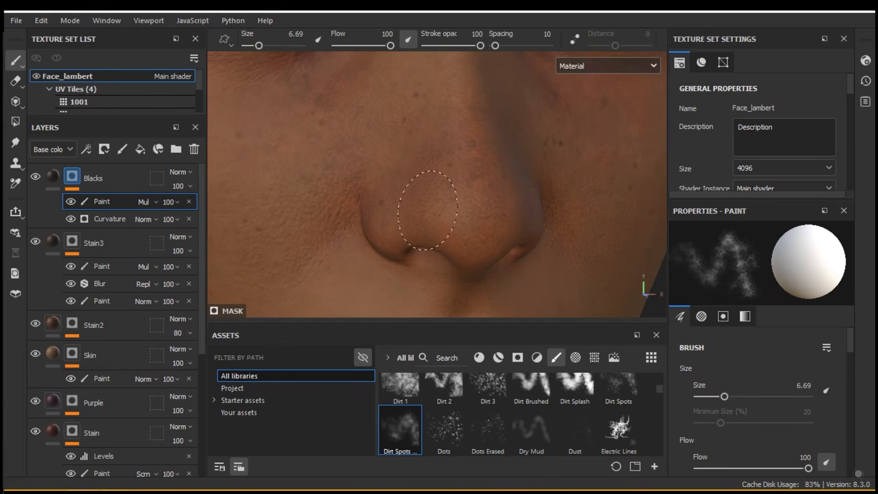
# Enlarge the brush to 13.02 and paint the Blacks mask from the nose down around the mouth and chin
pyautogui.keyDown('alt'); pyautogui.moveTo(524, 171); pyautogui.dragTo(476, 167, button='right'); pyautogui.keyUp('alt')
pyautogui.moveTo(394, 161)
pyautogui.keyDown('alt'); pyautogui.mouseDown()
pyautogui.moveTo(435, 163)
pyautogui.moveTo(405, 173)
pyautogui.moveTo(439, 183)
pyautogui.mouseUp(); pyautogui.keyUp('alt')
pyautogui.keyDown('ctrl'); pyautogui.moveTo(392, 196); pyautogui.dragTo(458, 208, button='right'); pyautogui.keyUp('ctrl')
pyautogui.keyDown('alt'); pyautogui.moveTo(462, 238); pyautogui.dragTo(482, 290, button='right'); pyautogui.keyUp('alt')
pyautogui.press('x')
pyautogui.keyDown('alt'); pyautogui.moveTo(412, 216); pyautogui.dragTo(398, 173, button='right'); pyautogui.keyUp('alt')
pyautogui.moveTo(425, 187)
pyautogui.keyDown('ctrl'); pyautogui.mouseDown(button='right')
pyautogui.moveTo(414, 188)
pyautogui.moveTo(451, 220)
pyautogui.mouseUp(button='right'); pyautogui.keyUp('ctrl')
pyautogui.press('x')
pyautogui.keyDown('alt'); pyautogui.moveTo(406, 183); pyautogui.dragTo(449, 187); pyautogui.keyUp('alt')
pyautogui.keyDown('alt'); pyautogui.moveTo(458, 229); pyautogui.dragTo(475, 280, button='right'); pyautogui.keyUp('alt')
pyautogui.press('x')
pyautogui.keyDown('alt'); pyautogui.moveTo(494, 192); pyautogui.dragTo(439, 197); pyautogui.keyUp('alt')
pyautogui.keyDown('alt'); pyautogui.moveTo(441, 201); pyautogui.dragTo(457, 238, button='right'); pyautogui.keyUp('alt')
pyautogui.keyDown('alt'); pyautogui.moveTo(457, 238); pyautogui.dragTo(447, 186, button='middle'); pyautogui.keyUp('alt')
pyautogui.press('x')
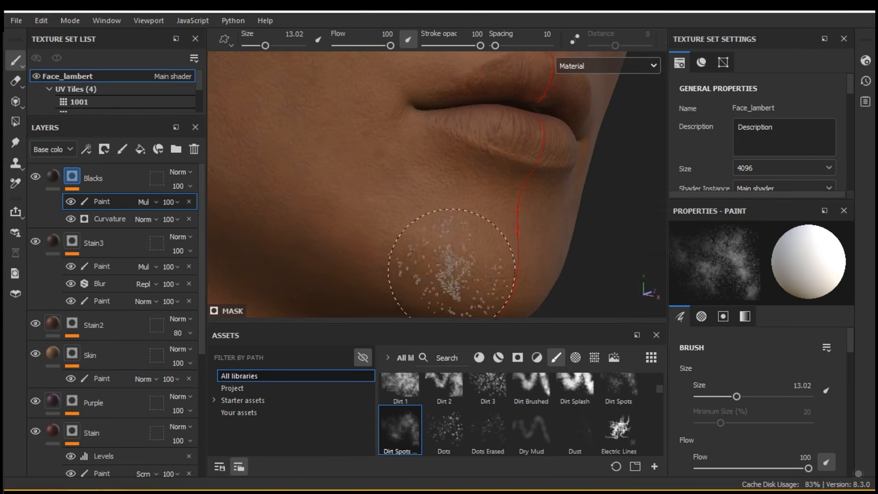
# Paint the Blacks mask over the lower cheek, jawline and mouth corner, alternating white and black
pyautogui.keyDown('alt'); pyautogui.moveTo(327, 144); pyautogui.dragTo(421, 202); pyautogui.keyUp('alt')
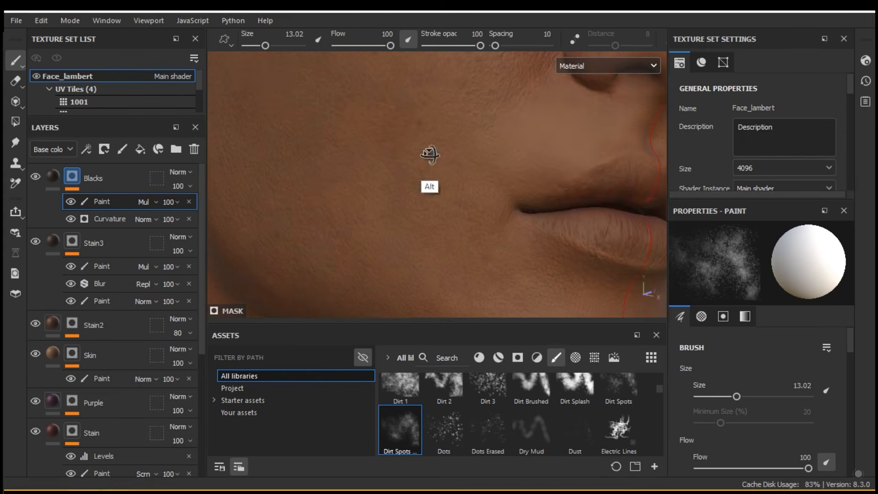
pyautogui.press('x')
pyautogui.press('x')
pyautogui.keyDown('alt'); pyautogui.moveTo(378, 112); pyautogui.dragTo(430, 132, button='right'); pyautogui.keyUp('alt')
pyautogui.keyDown('alt'); pyautogui.moveTo(284, 227); pyautogui.dragTo(398, 241, button='right'); pyautogui.keyUp('alt')
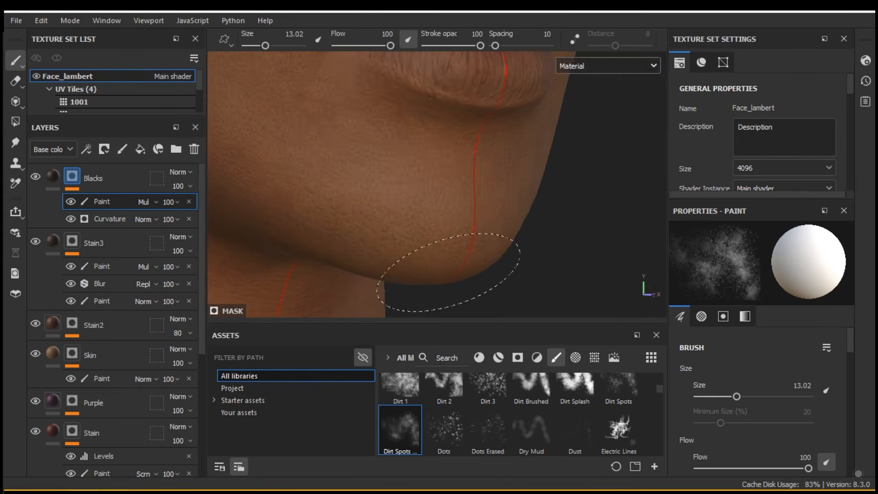
pyautogui.keyDown('ctrl'); pyautogui.keyDown('alt'); pyautogui.moveTo(402, 137); pyautogui.dragTo(484, 230); pyautogui.keyUp('alt'); pyautogui.keyUp('ctrl')
pyautogui.keyDown('shift'); pyautogui.moveTo(439, 169); pyautogui.dragTo(511, 164, button='right'); pyautogui.keyUp('shift')
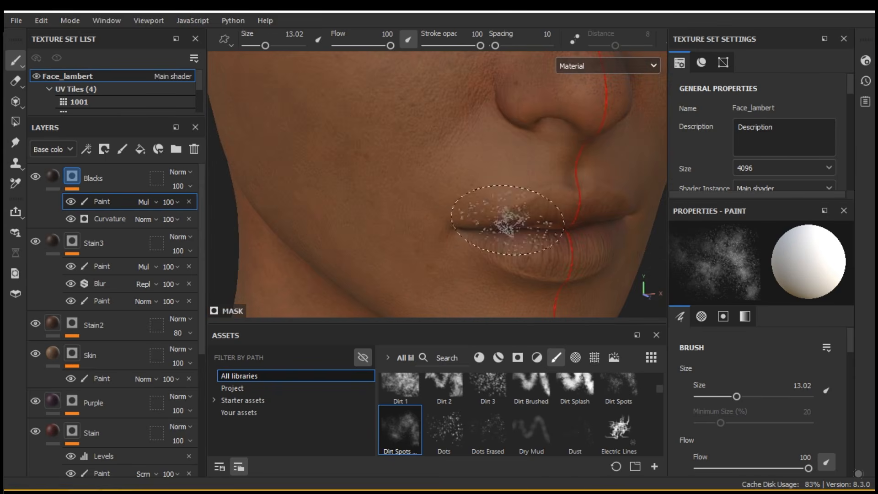
pyautogui.keyDown('alt'); pyautogui.moveTo(492, 238); pyautogui.dragTo(497, 182); pyautogui.keyUp('alt')
pyautogui.keyDown('ctrl'); pyautogui.moveTo(480, 55); pyautogui.dragTo(457, 55, button='right'); pyautogui.keyUp('ctrl')
pyautogui.press('x')
pyautogui.press('x')
pyautogui.keyDown('alt'); pyautogui.moveTo(283, 188); pyautogui.dragTo(386, 202); pyautogui.keyUp('alt')
pyautogui.keyDown('alt'); pyautogui.moveTo(386, 201); pyautogui.dragTo(510, 307, button='middle'); pyautogui.keyUp('alt')
# Set the brush size to 17.03 and paint the Blacks mask across the outer cheek toward the ear
pyautogui.keyDown('ctrl'); pyautogui.moveTo(503, 140); pyautogui.dragTo(542, 139, button='right'); pyautogui.keyUp('ctrl')
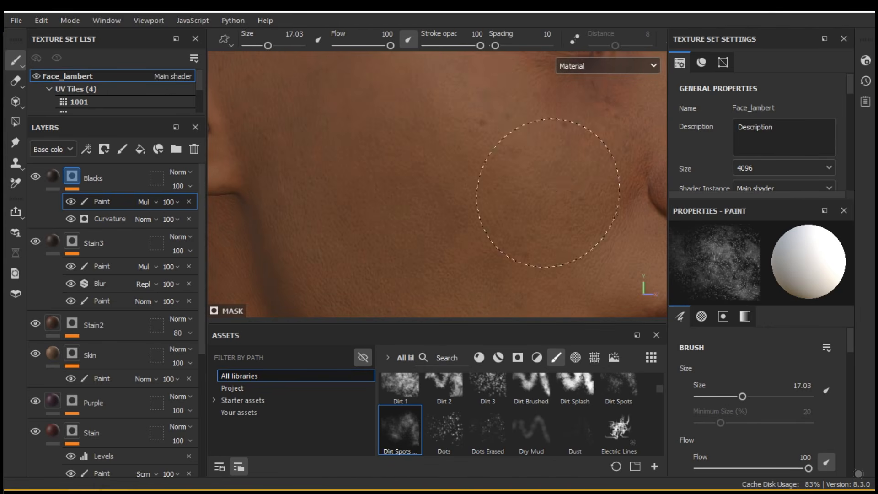
pyautogui.keyDown('alt'); pyautogui.moveTo(481, 219); pyautogui.dragTo(526, 201); pyautogui.keyUp('alt')
pyautogui.keyDown('shift'); pyautogui.moveTo(526, 201); pyautogui.dragTo(389, 192, button='right'); pyautogui.keyUp('shift')
pyautogui.keyDown('alt'); pyautogui.moveTo(455, 99); pyautogui.dragTo(501, 99, button='middle'); pyautogui.keyUp('alt')
pyautogui.keyDown('alt'); pyautogui.moveTo(501, 100); pyautogui.dragTo(533, 222, button='right'); pyautogui.keyUp('alt')
pyautogui.keyDown('alt'); pyautogui.moveTo(526, 92); pyautogui.dragTo(544, 158); pyautogui.keyUp('alt')
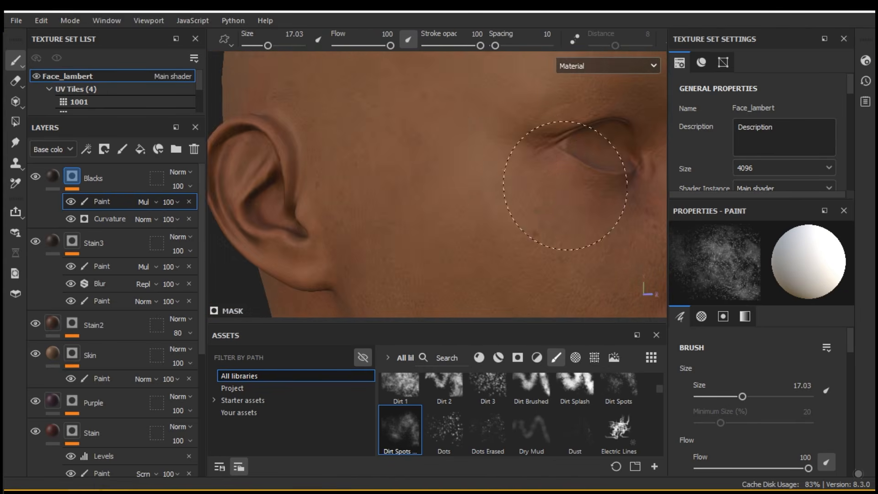
pyautogui.keyDown('alt'); pyautogui.moveTo(544, 158); pyautogui.dragTo(544, 120, button='right'); pyautogui.keyUp('alt')
# Paint the Blacks mask over the forehead, brow and temple with the Dirt Spots brush at size 17.03
pyautogui.keyDown('ctrl'); pyautogui.keyDown('alt'); pyautogui.moveTo(577, 189); pyautogui.dragTo(462, 206); pyautogui.keyUp('alt'); pyautogui.keyUp('ctrl')
pyautogui.moveTo(589, 137)
pyautogui.keyDown('alt'); pyautogui.mouseDown()
pyautogui.moveTo(454, 223)
pyautogui.moveTo(420, 173)
pyautogui.mouseUp(); pyautogui.keyUp('alt')
pyautogui.press('x')
pyautogui.press('x')
pyautogui.moveTo(324, 129)
pyautogui.keyDown('alt'); pyautogui.mouseDown()
pyautogui.moveTo(531, 98)
pyautogui.moveTo(497, 189)
pyautogui.mouseUp(); pyautogui.keyUp('alt')
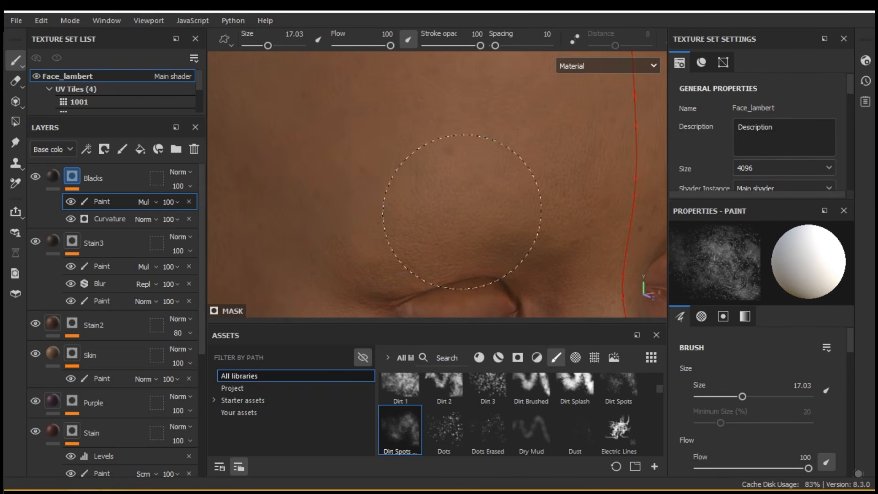
pyautogui.keyDown('alt'); pyautogui.moveTo(504, 143); pyautogui.dragTo(558, 103, button='right'); pyautogui.keyUp('alt')
pyautogui.keyDown('ctrl'); pyautogui.keyDown('alt'); pyautogui.moveTo(558, 103); pyautogui.dragTo(497, 121); pyautogui.keyUp('alt'); pyautogui.keyUp('ctrl')
pyautogui.keyDown('alt'); pyautogui.moveTo(273, 203); pyautogui.dragTo(371, 186); pyautogui.keyUp('alt')
pyautogui.keyDown('alt'); pyautogui.moveTo(371, 187); pyautogui.dragTo(409, 125, button='right'); pyautogui.keyUp('alt')
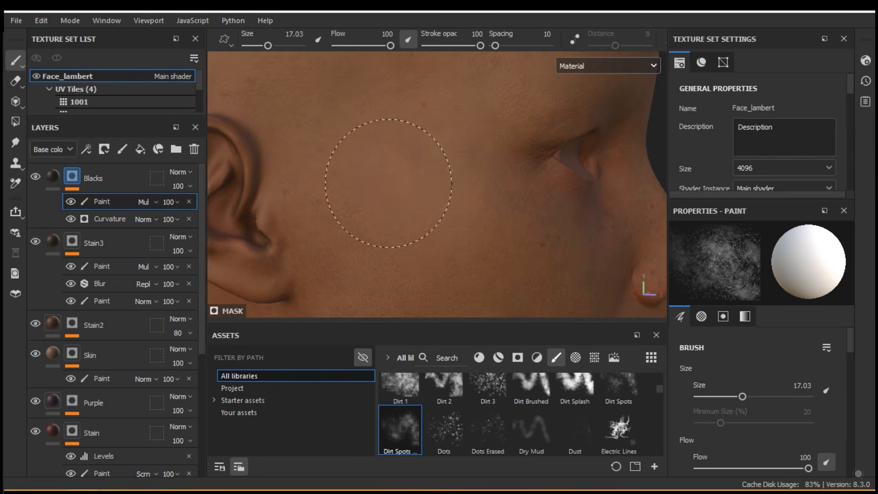
pyautogui.keyDown('alt'); pyautogui.moveTo(400, 126); pyautogui.dragTo(362, 175); pyautogui.keyUp('alt')
pyautogui.moveTo(431, 156)
pyautogui.keyDown('alt'); pyautogui.mouseDown()
pyautogui.moveTo(451, 186)
pyautogui.moveTo(312, 181)
pyautogui.moveTo(420, 160)
pyautogui.mouseUp(); pyautogui.keyUp('alt')
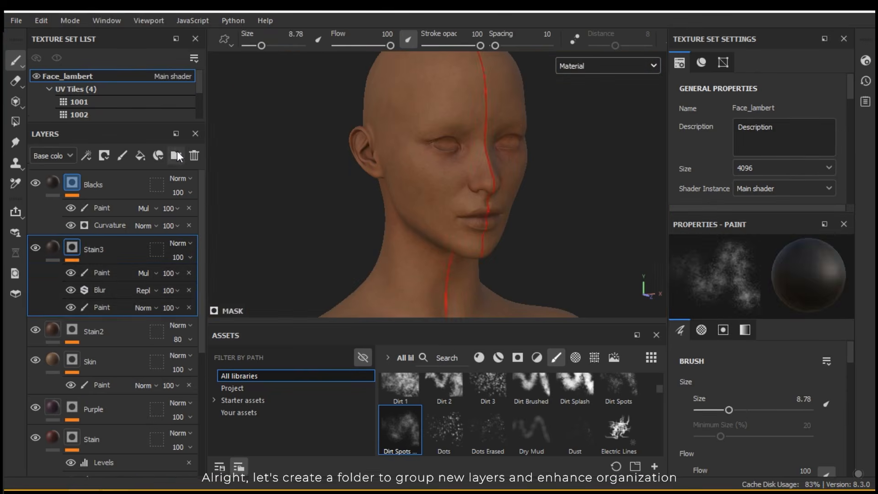
# Create a folder named Lips above Stain3 and give it a black mask with a paint effect
pyautogui.click(175, 149)
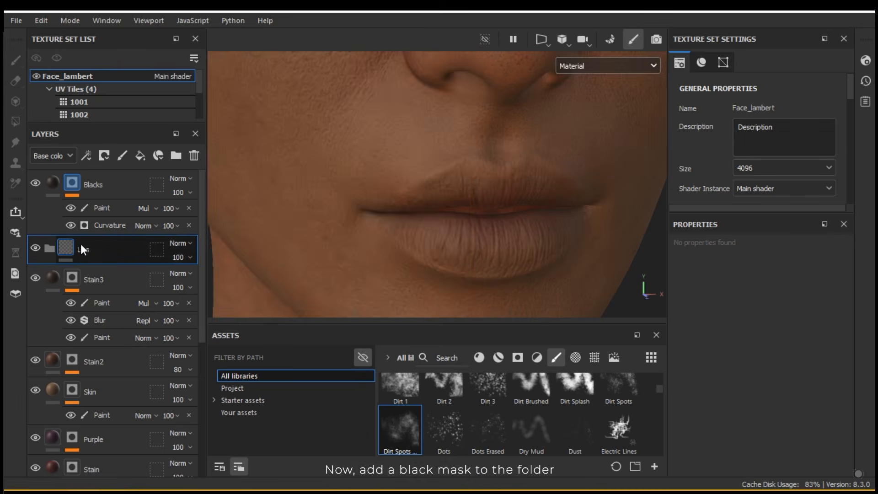
pyautogui.rightClick(91, 247)
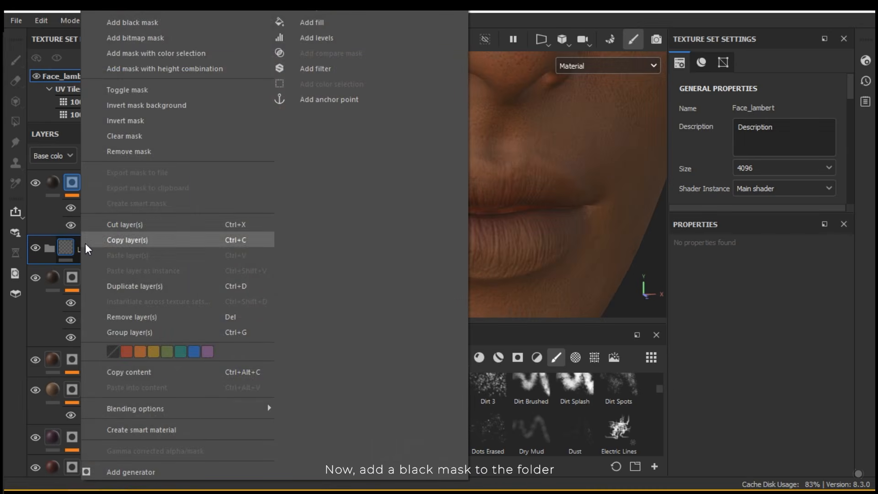
pyautogui.click(144, 27)
pyautogui.rightClick(87, 244)
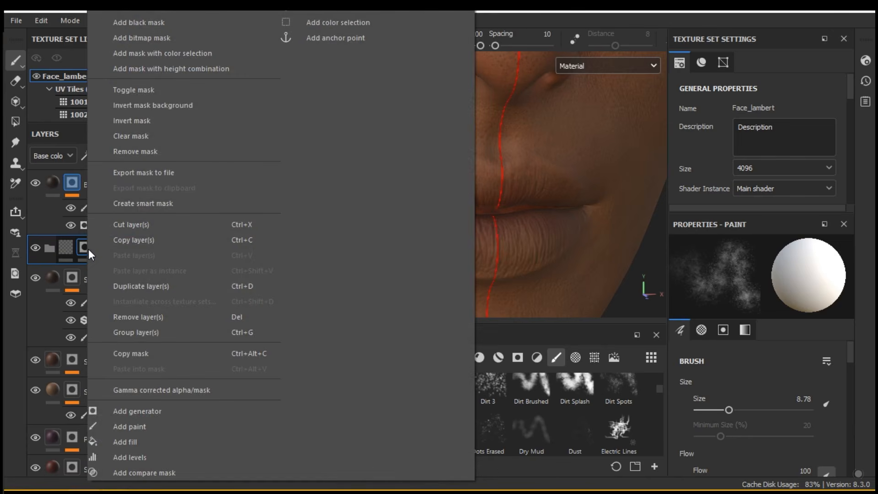
pyautogui.click(137, 428)
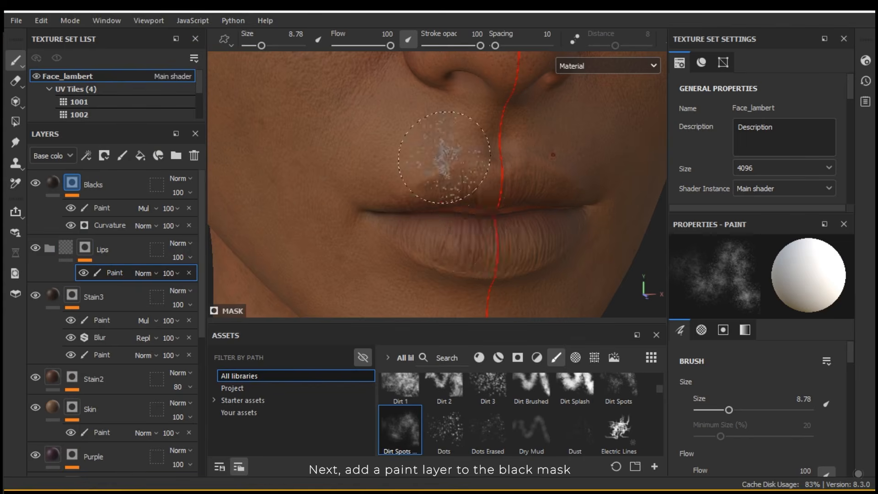
# Add a fill effect to the content of the Lips folder
pyautogui.click(109, 263)
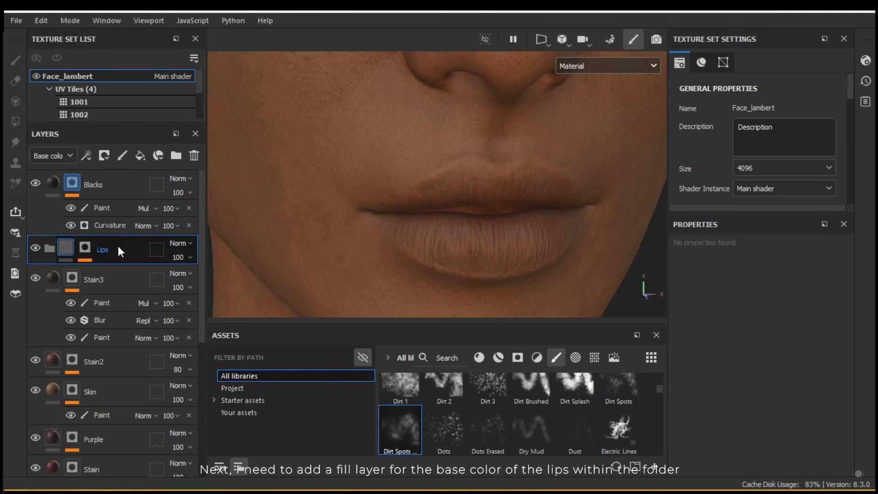
pyautogui.rightClick(68, 243)
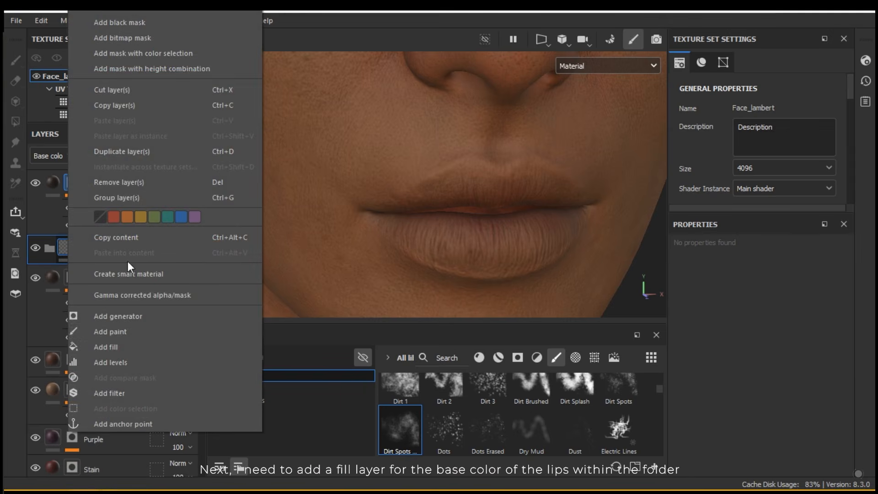
pyautogui.click(122, 347)
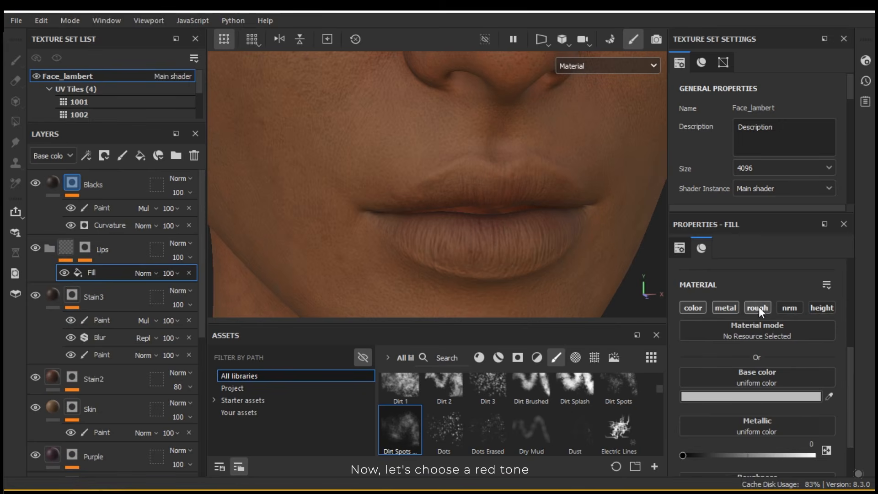
# Keep only the color channel active on the Lips fill and set its base color to dark reddish brown 4E2015
pyautogui.click(748, 394)
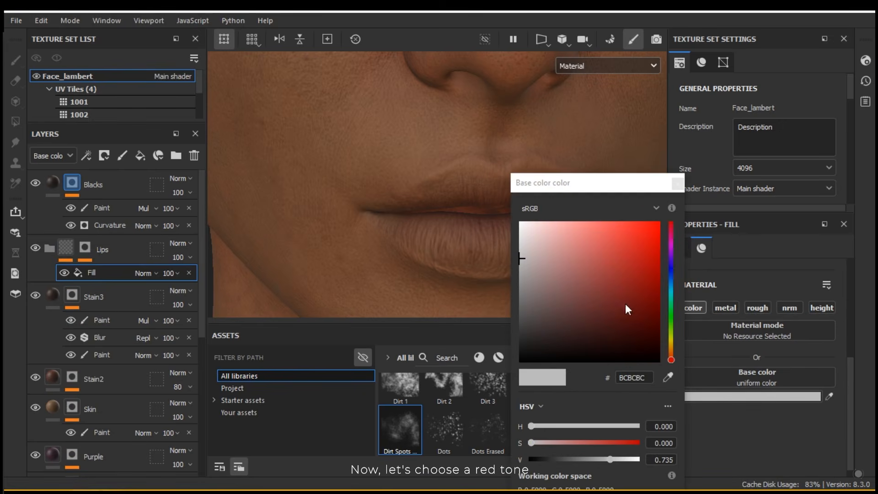
pyautogui.click(601, 310)
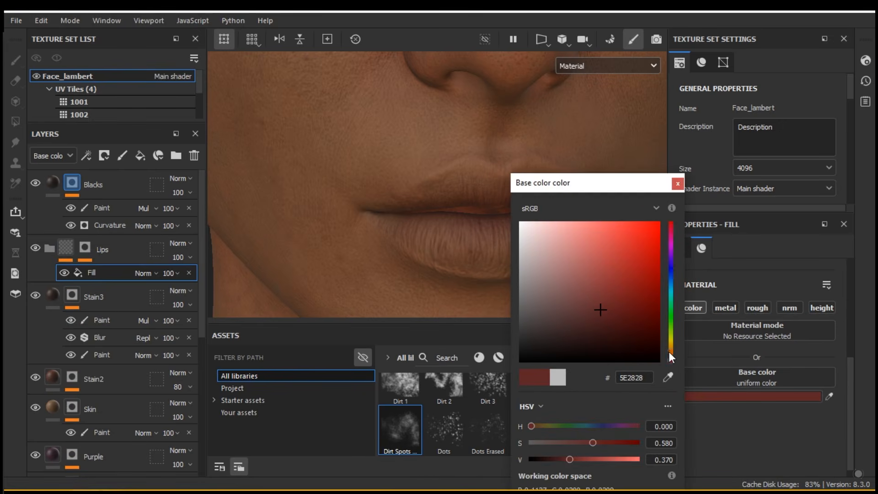
pyautogui.click(671, 355)
pyautogui.click(671, 358)
pyautogui.click(622, 318)
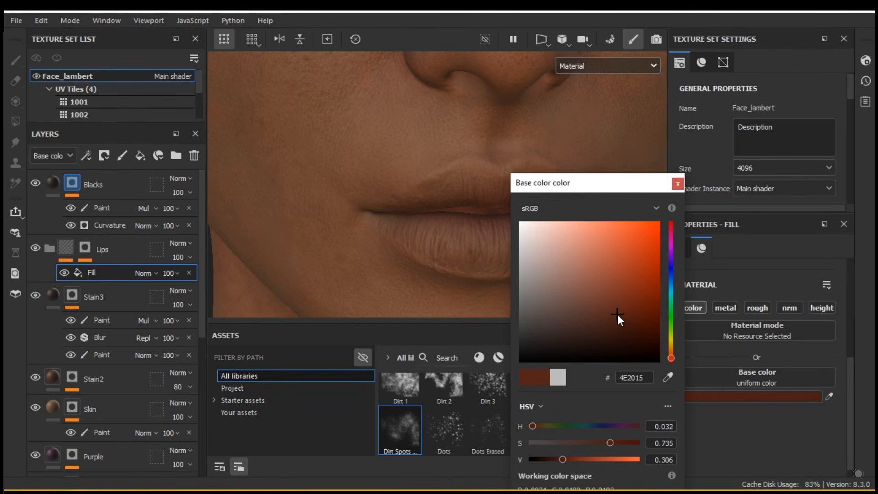
pyautogui.click(678, 184)
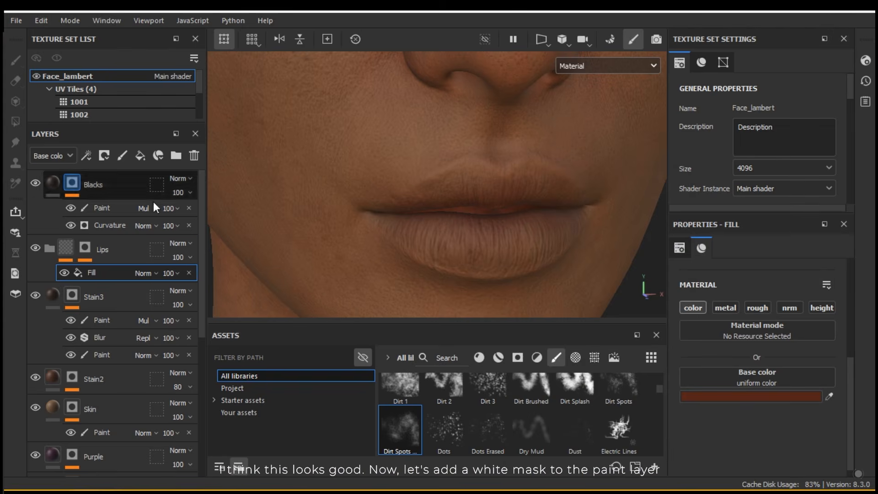
# Paint white over the lips in the Lips folder's mask with the Dirt Spots brush
pyautogui.click(85, 247)
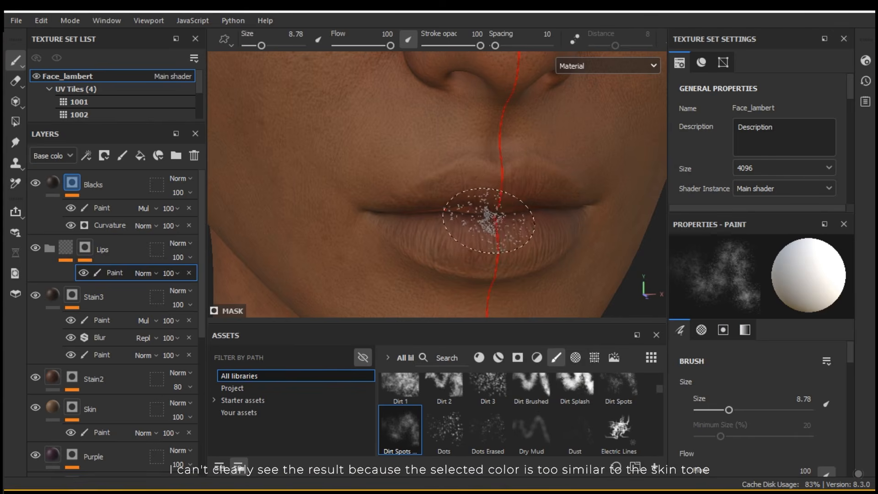
pyautogui.moveTo(490, 234)
pyautogui.keyDown('ctrl'); pyautogui.mouseDown(button='right')
pyautogui.moveTo(478, 235)
pyautogui.moveTo(484, 220)
pyautogui.mouseUp(button='right'); pyautogui.keyUp('ctrl')
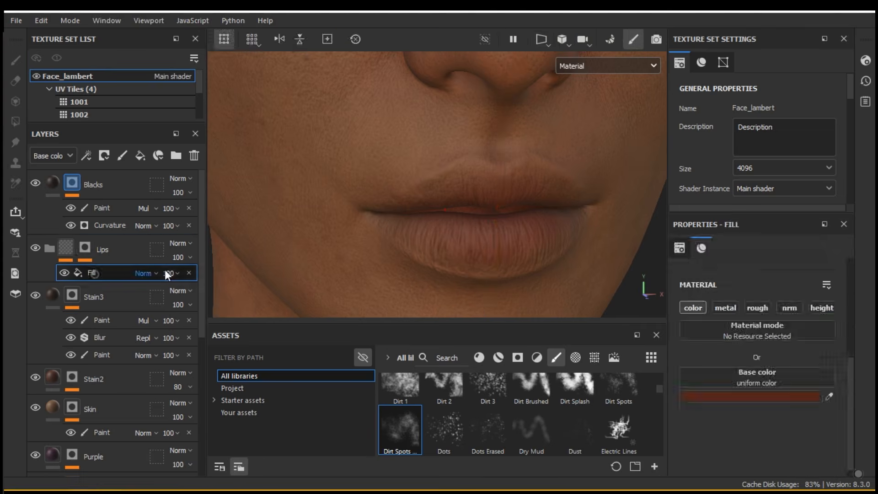
# Set the Lips fill's base color to black and paint more white over the upper lip in the folder's mask
pyautogui.click(754, 396)
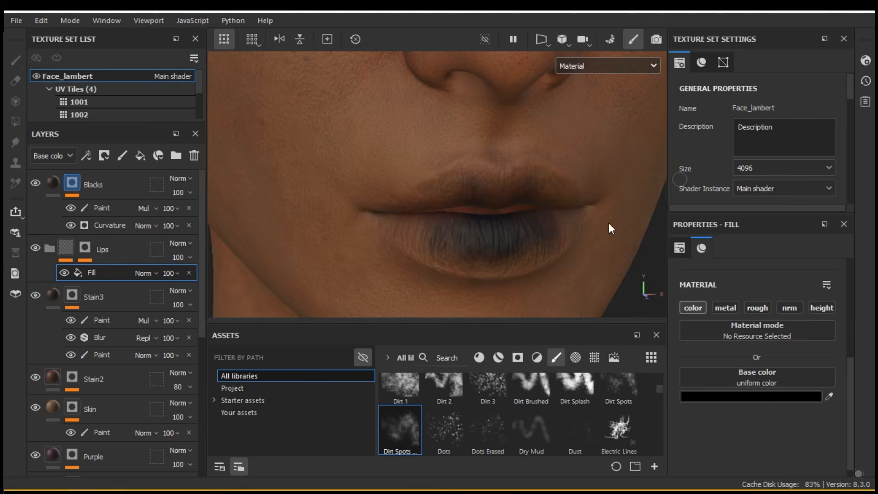
pyautogui.click(678, 183)
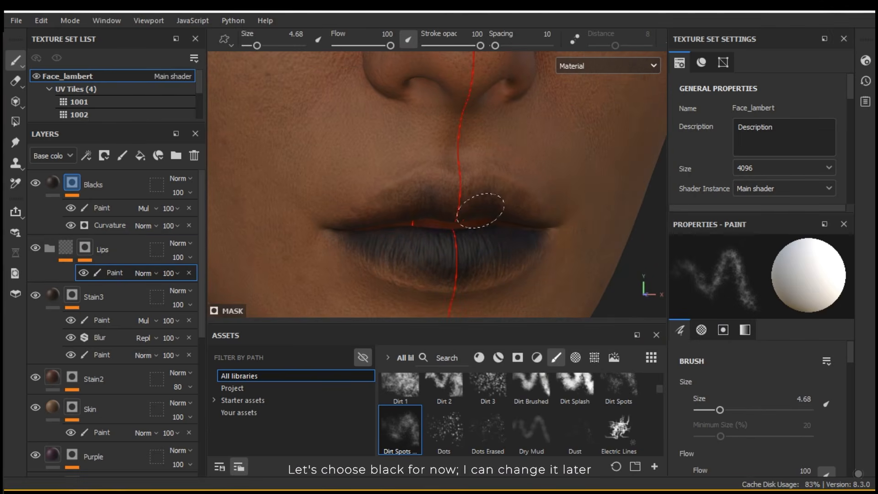
pyautogui.moveTo(481, 210)
pyautogui.mouseDown()
pyautogui.moveTo(398, 208)
pyautogui.moveTo(422, 188)
pyautogui.mouseUp()
# Paint white over the lips in the Lips folder's mask using a smooth brush with flow 6 and spacing 19
pyautogui.moveTo(661, 388); pyautogui.dragTo(661, 440)
pyautogui.click(531, 427)
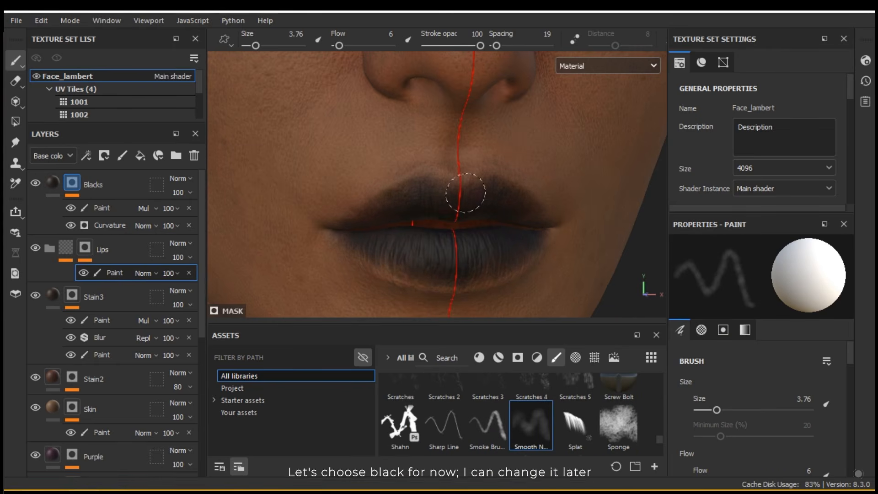
pyautogui.moveTo(424, 261)
pyautogui.keyDown('alt'); pyautogui.mouseDown()
pyautogui.moveTo(384, 251)
pyautogui.moveTo(469, 230)
pyautogui.mouseUp(); pyautogui.keyUp('alt')
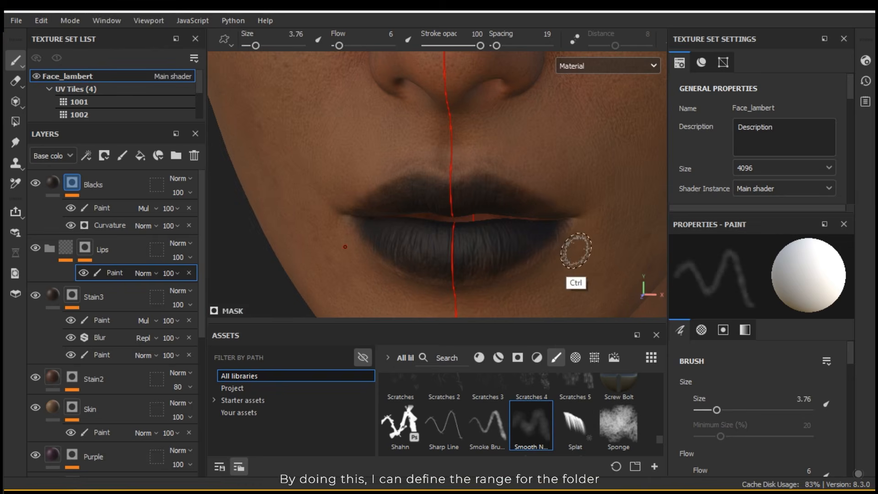
pyautogui.press(']')
pyautogui.press('[')
pyautogui.press('[')
pyautogui.moveTo(417, 186)
pyautogui.mouseDown()
pyautogui.moveTo(369, 202)
pyautogui.moveTo(553, 243)
pyautogui.mouseUp()
pyautogui.scroll(-2, 368, 201)
pyautogui.keyDown('ctrl'); pyautogui.moveTo(553, 243); pyautogui.dragTo(564, 227, button='right'); pyautogui.keyUp('ctrl')
# Refine the lip mask's outline and corners from several angles, alternating soft black and white strokes with symmetry
pyautogui.keyDown('alt'); pyautogui.moveTo(560, 168); pyautogui.dragTo(535, 186); pyautogui.keyUp('alt')
pyautogui.click(590, 70)
pyautogui.click(581, 109)
pyautogui.keyDown('alt'); pyautogui.moveTo(475, 229); pyautogui.dragTo(513, 224); pyautogui.keyUp('alt')
pyautogui.keyDown('ctrl'); pyautogui.moveTo(514, 256); pyautogui.dragTo(535, 260, button='right'); pyautogui.keyUp('ctrl')
pyautogui.moveTo(526, 259)
pyautogui.mouseDown()
pyautogui.moveTo(513, 276)
pyautogui.moveTo(526, 263)
pyautogui.moveTo(518, 224)
pyautogui.mouseUp()
pyautogui.press('x')
pyautogui.moveTo(438, 262); pyautogui.dragTo(466, 255)
pyautogui.press('x')
pyautogui.moveTo(551, 167)
pyautogui.keyDown('alt'); pyautogui.mouseDown()
pyautogui.moveTo(547, 188)
pyautogui.moveTo(448, 153)
pyautogui.mouseUp(); pyautogui.keyUp('alt')
pyautogui.press('x')
pyautogui.press('x')
pyautogui.moveTo(499, 209)
pyautogui.keyDown('ctrl'); pyautogui.mouseDown(button='right')
pyautogui.moveTo(491, 205)
pyautogui.moveTo(503, 203)
pyautogui.mouseUp(button='right'); pyautogui.keyUp('ctrl')
pyautogui.press('m')
pyautogui.press('x')
pyautogui.moveTo(480, 234)
pyautogui.keyDown('alt'); pyautogui.mouseDown(button='right')
pyautogui.moveTo(498, 200)
pyautogui.moveTo(517, 224)
pyautogui.mouseUp(button='right'); pyautogui.keyUp('alt')
pyautogui.keyDown('alt'); pyautogui.moveTo(517, 224); pyautogui.dragTo(525, 230); pyautogui.keyUp('alt')
pyautogui.keyDown('ctrl'); pyautogui.moveTo(525, 229); pyautogui.dragTo(509, 230, button='right'); pyautogui.keyUp('ctrl')
pyautogui.press('x')
pyautogui.moveTo(474, 256); pyautogui.dragTo(591, 215)
pyautogui.moveTo(590, 214)
pyautogui.keyDown('alt'); pyautogui.mouseDown(button='right')
pyautogui.moveTo(484, 247)
pyautogui.moveTo(531, 231)
pyautogui.mouseUp(button='right'); pyautogui.keyUp('alt')
pyautogui.press('x')
pyautogui.keyDown('ctrl'); pyautogui.moveTo(587, 238); pyautogui.dragTo(610, 237, button='right'); pyautogui.keyUp('ctrl')
pyautogui.moveTo(576, 238); pyautogui.dragTo(492, 259)
pyautogui.press('x')
pyautogui.keyDown('alt'); pyautogui.moveTo(456, 205); pyautogui.dragTo(494, 201); pyautogui.keyUp('alt')
pyautogui.moveTo(494, 201)
pyautogui.keyDown('alt'); pyautogui.mouseDown(button='right')
pyautogui.moveTo(398, 188)
pyautogui.moveTo(560, 257)
pyautogui.mouseUp(button='right'); pyautogui.keyUp('alt')
pyautogui.keyDown('ctrl'); pyautogui.keyDown('alt'); pyautogui.moveTo(561, 256); pyautogui.dragTo(538, 194); pyautogui.keyUp('alt'); pyautogui.keyUp('ctrl')
pyautogui.press('x')
pyautogui.moveTo(533, 250); pyautogui.dragTo(543, 243)
pyautogui.keyDown('alt'); pyautogui.moveTo(613, 197); pyautogui.dragTo(535, 141); pyautogui.keyUp('alt')
pyautogui.keyDown('alt'); pyautogui.moveTo(575, 141); pyautogui.dragTo(398, 171, button='right'); pyautogui.keyUp('alt')
pyautogui.keyDown('alt'); pyautogui.moveTo(398, 170); pyautogui.dragTo(430, 197); pyautogui.keyUp('alt')
pyautogui.keyDown('alt'); pyautogui.moveTo(430, 197); pyautogui.dragTo(464, 223, button='right'); pyautogui.keyUp('alt')
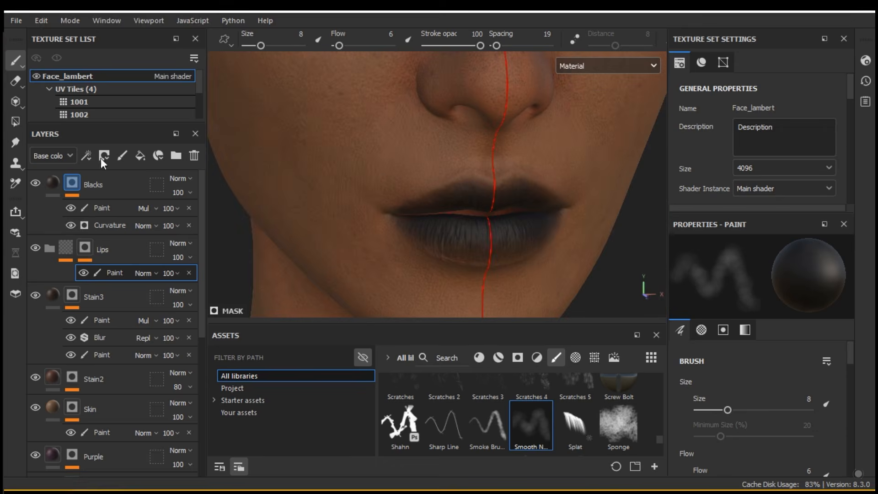
# Set the base color of the Lips folder's fill effect to reddish brown 552418
pyautogui.click(68, 252)
pyautogui.click(94, 274)
pyautogui.click(743, 395)
pyautogui.moveTo(628, 314); pyautogui.dragTo(626, 329)
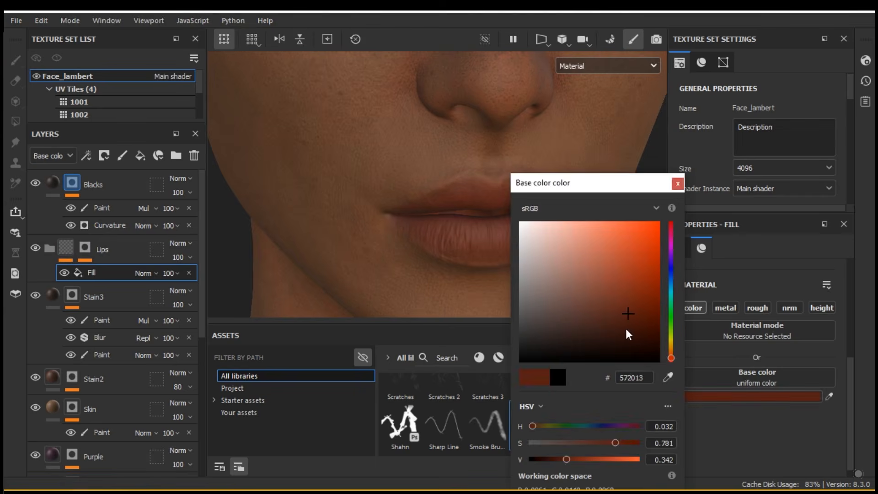
pyautogui.click(679, 183)
pyautogui.keyDown('alt'); pyautogui.moveTo(560, 259); pyautogui.dragTo(503, 261, button='right'); pyautogui.keyUp('alt')
pyautogui.click(750, 396)
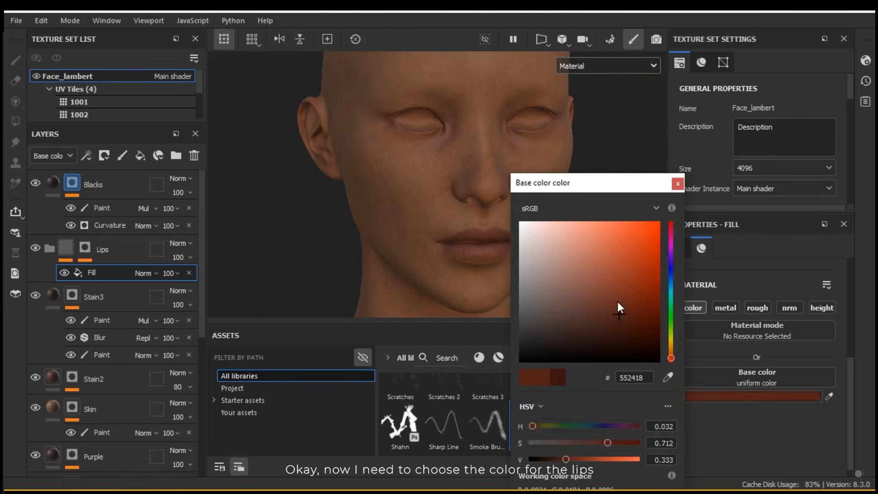
pyautogui.click(619, 316)
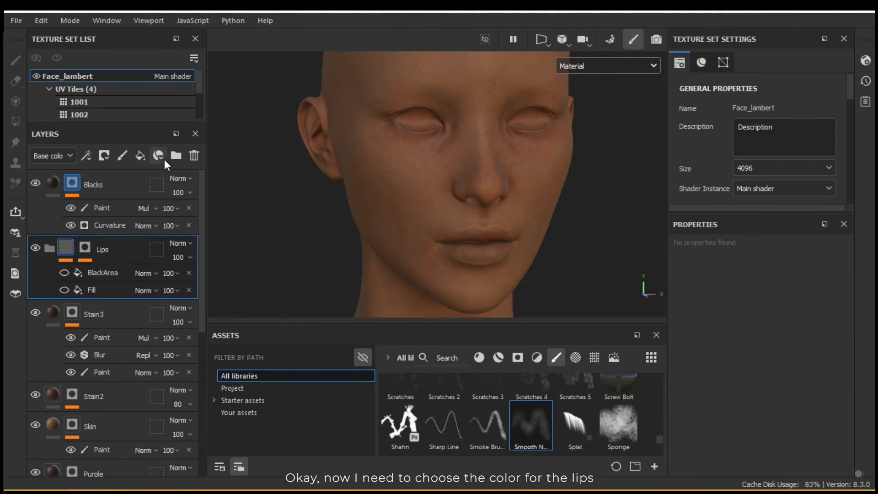
# Add a fill layer inside the Lips folder and keep only its color channel active
pyautogui.click(140, 155)
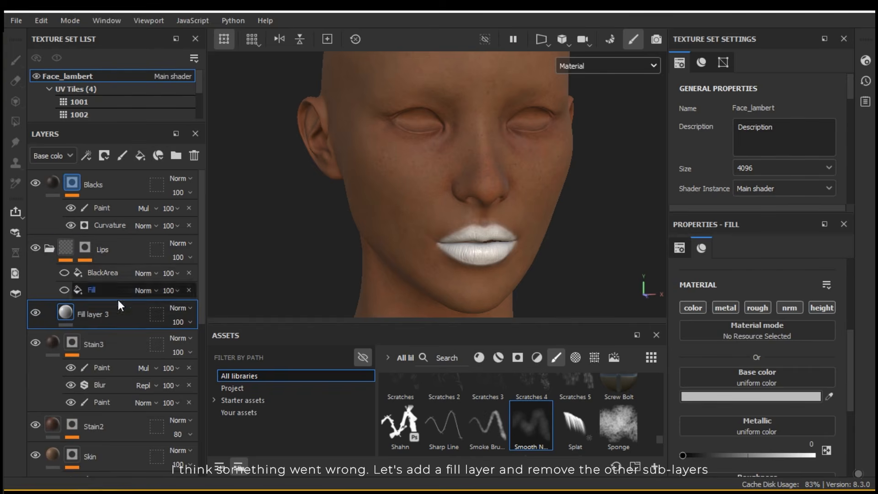
pyautogui.click(784, 308)
pyautogui.click(761, 306)
pyautogui.click(726, 307)
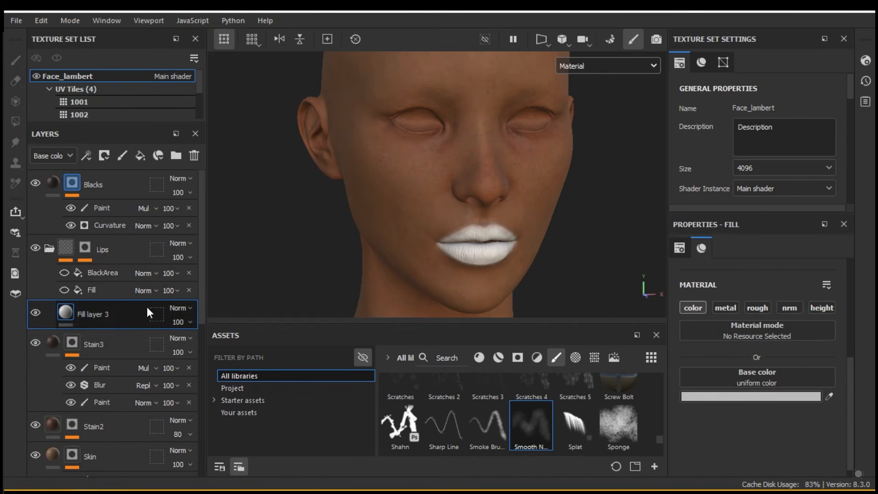
# Set the new lip fill layer's base color to reddish brown 552918
pyautogui.click(750, 397)
pyautogui.click(671, 353)
pyautogui.moveTo(612, 324)
pyautogui.mouseDown()
pyautogui.moveTo(608, 315)
pyautogui.moveTo(619, 307)
pyautogui.moveTo(621, 315)
pyautogui.mouseUp()
pyautogui.click(672, 356)
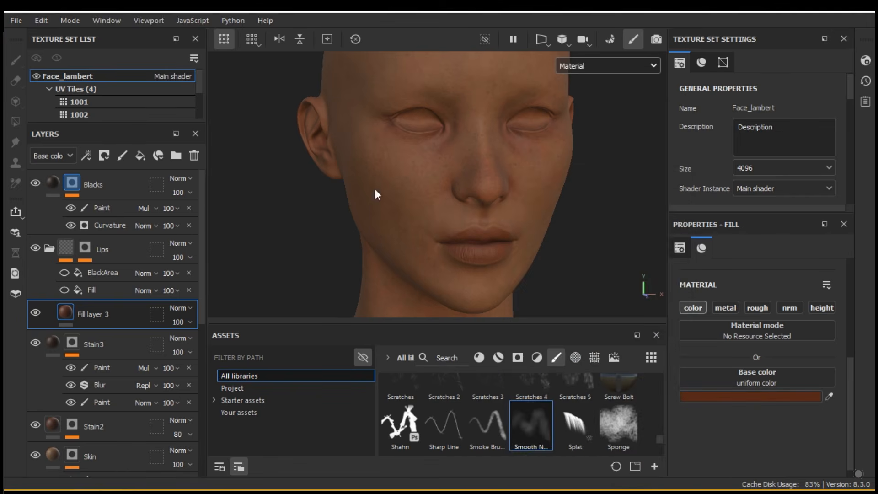
# Delete the Fill and BlackArea effects from the Lips folder's content
pyautogui.click(106, 286)
pyautogui.click(190, 291)
pyautogui.click(186, 270)
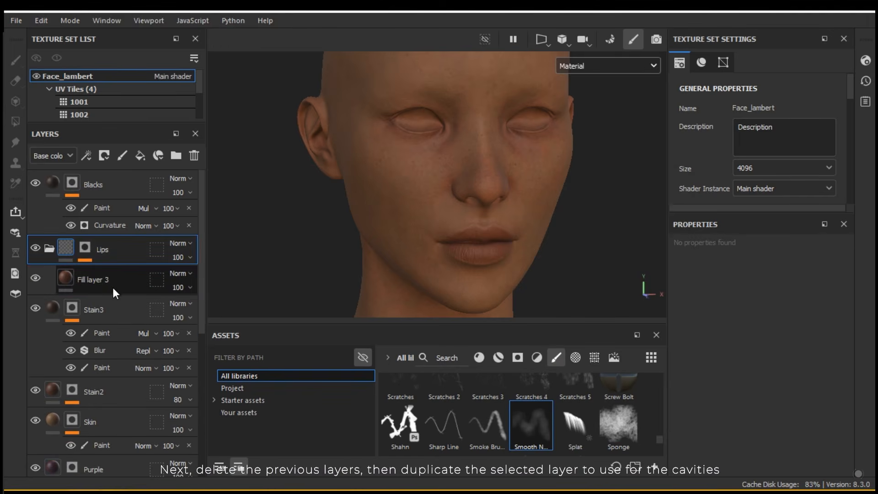
# Duplicate the fill layer in the Lips folder and rename the lower one Base
pyautogui.click(98, 279)
pyautogui.hotkey('ctrl', 'd')
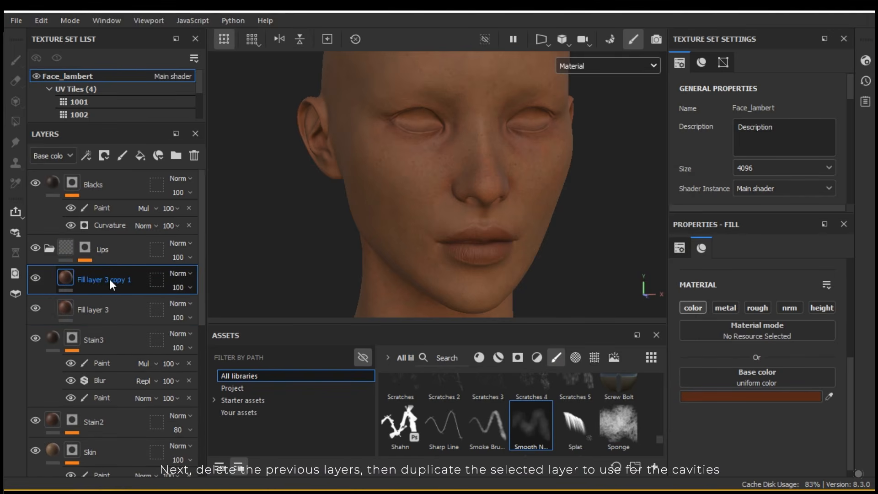
pyautogui.click(98, 303)
pyautogui.doubleClick(93, 311)
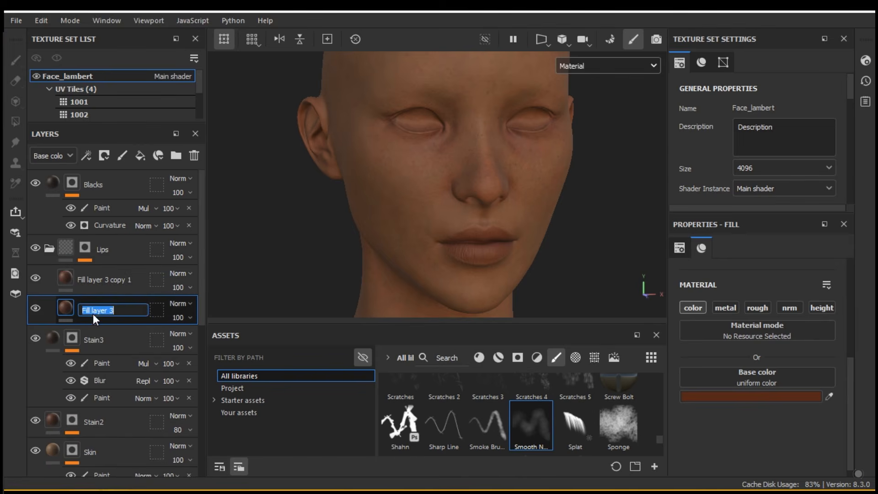
pyautogui.write('Base')
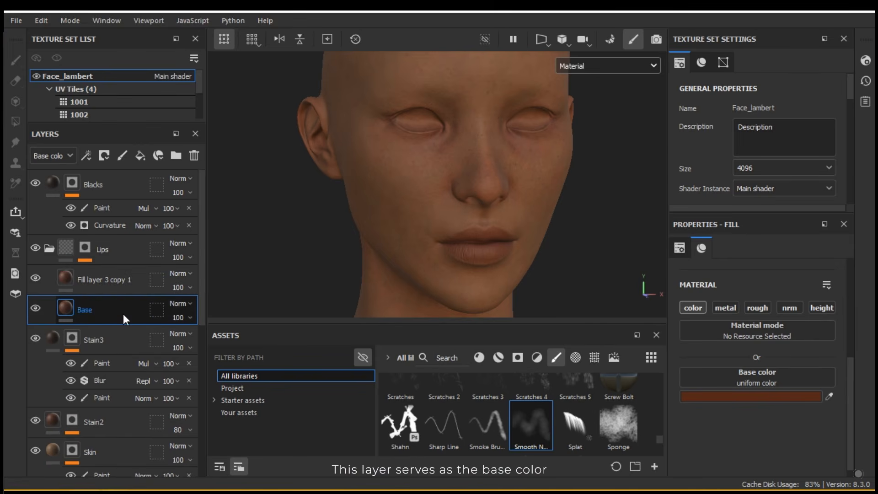
pyautogui.press('Return')
# Rename the duplicated fill layer above Base as BlackArea
pyautogui.doubleClick(98, 279)
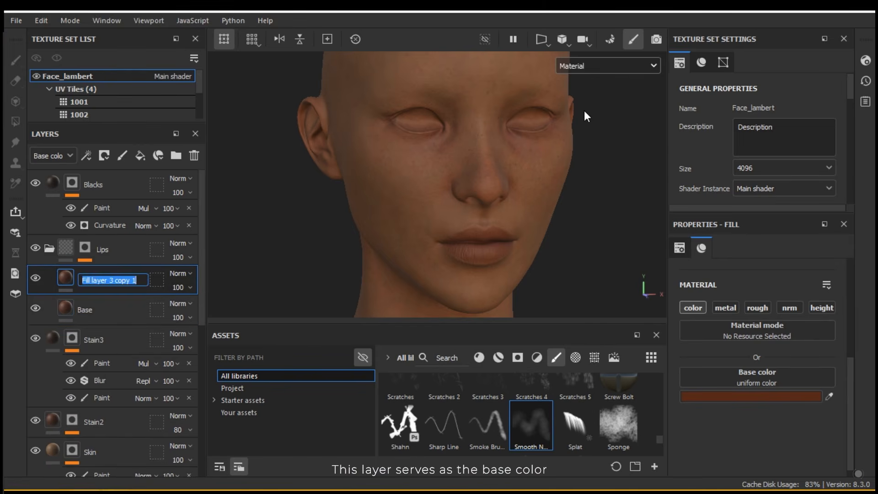
pyautogui.write('BlackA')
pyautogui.press('Menu')
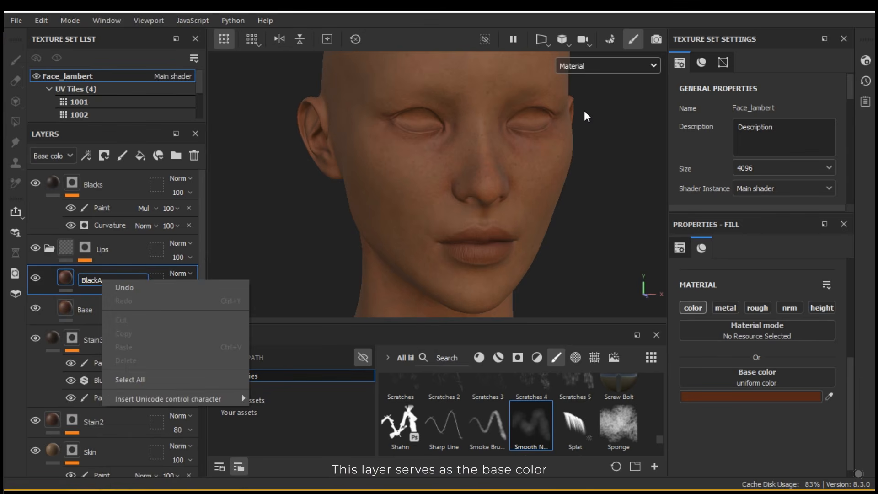
pyautogui.press('Escape')
pyautogui.write('rea')
pyautogui.press('Return')
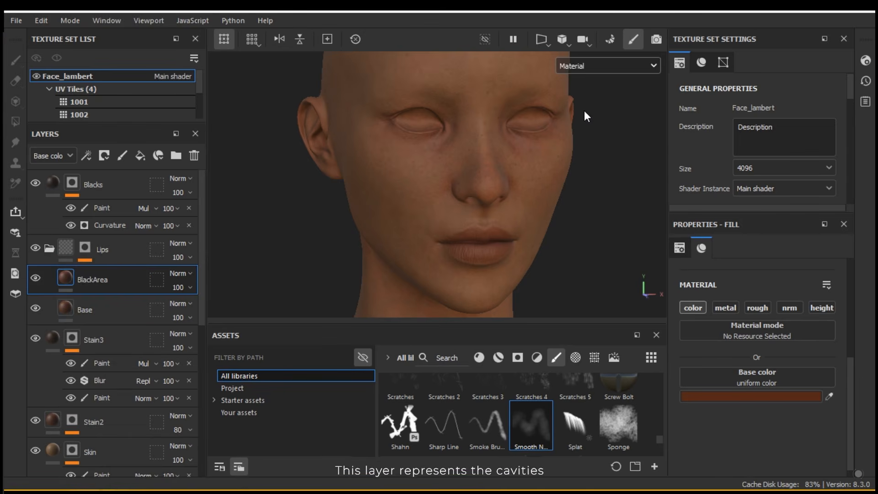
# Set the BlackArea layer's base color to dark brown 3A1C10
pyautogui.click(752, 396)
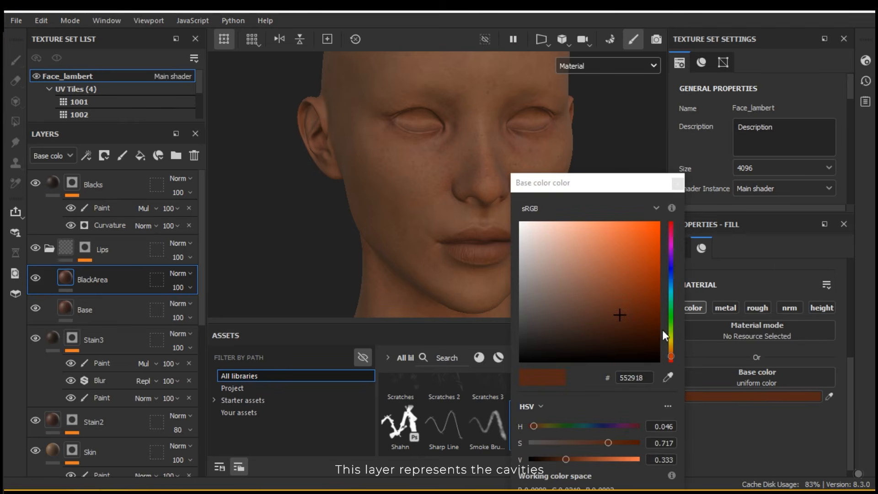
pyautogui.moveTo(622, 318); pyautogui.dragTo(621, 328)
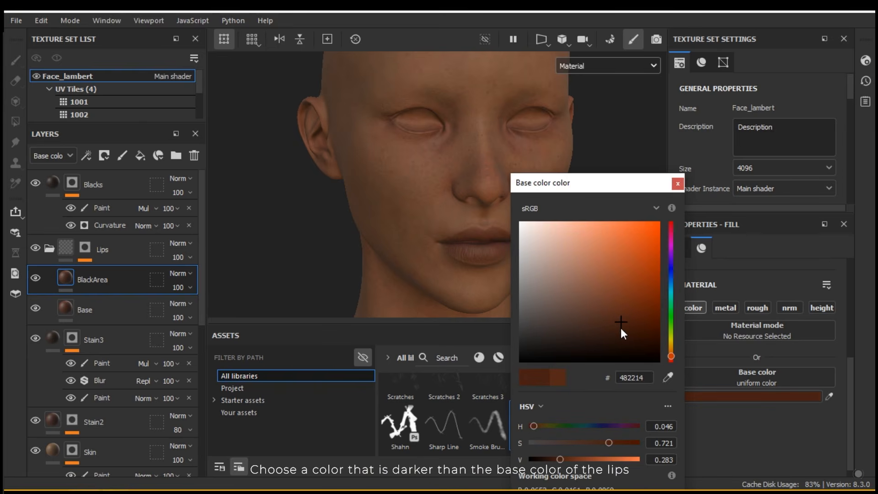
pyautogui.click(621, 330)
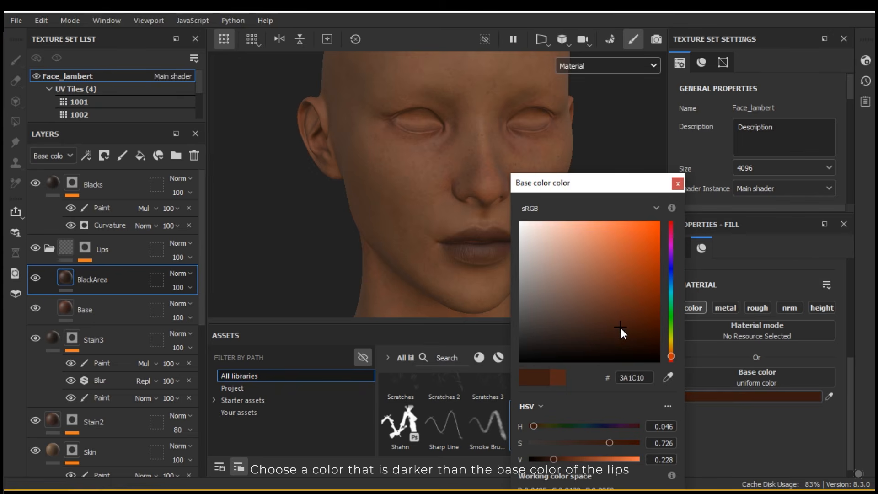
pyautogui.click(678, 184)
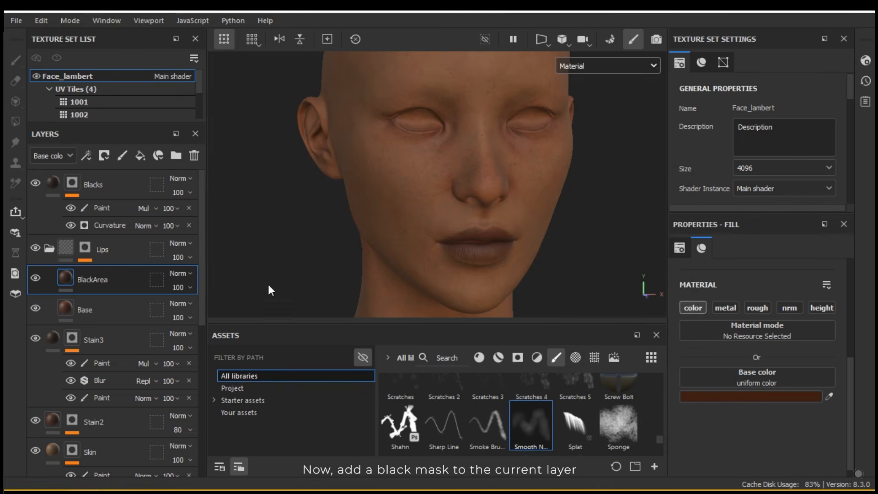
# Give the BlackArea layer a black mask and add a fill effect to that mask
pyautogui.rightClick(70, 275)
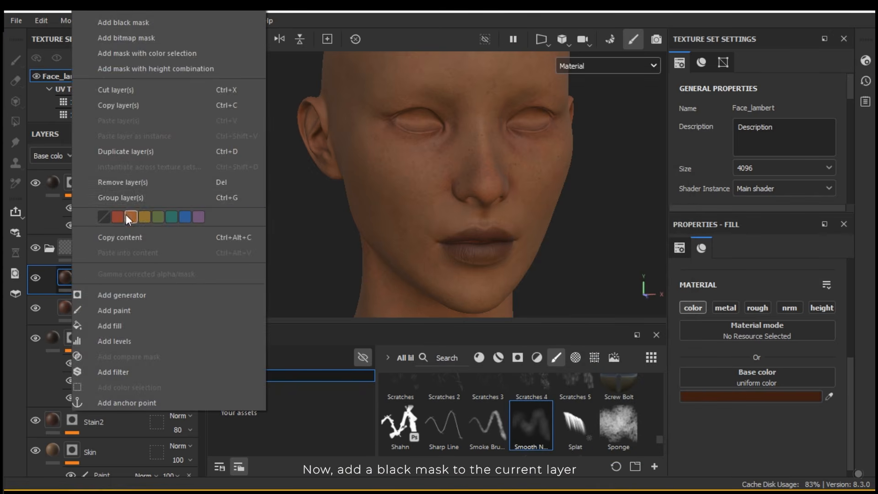
pyautogui.click(155, 23)
pyautogui.rightClick(85, 278)
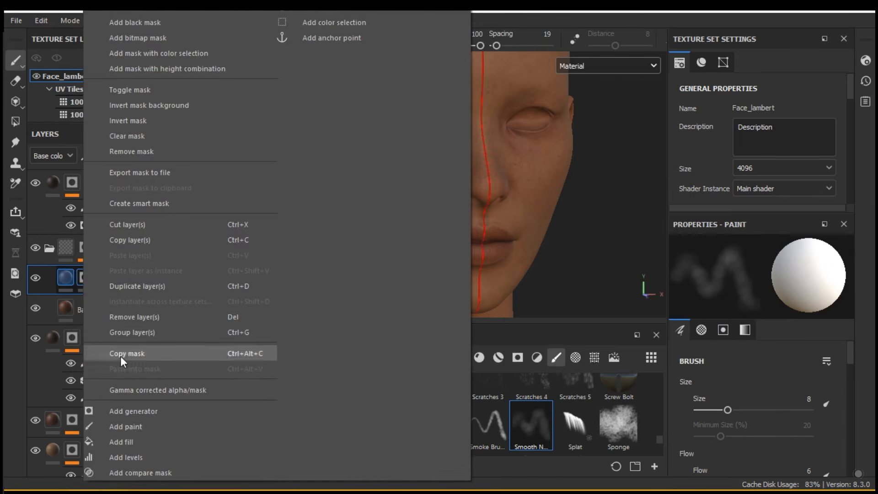
pyautogui.click(133, 440)
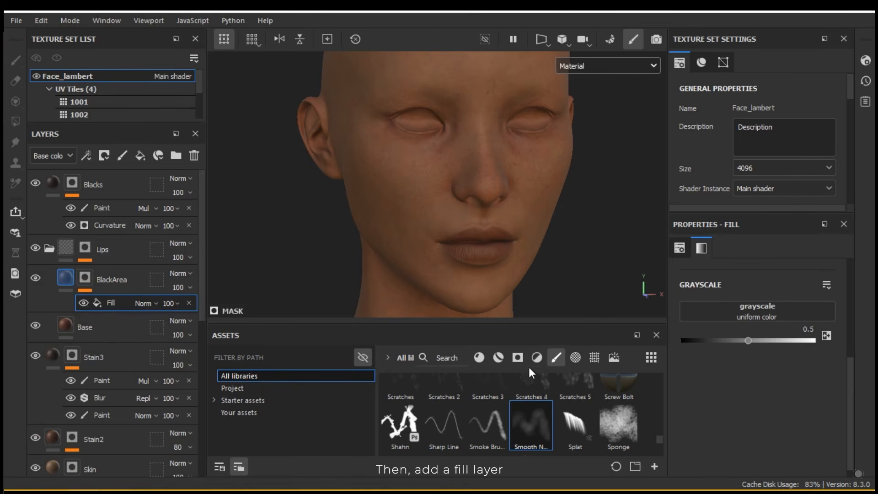
# Assign the project's Face_lambert thickness map to the grayscale of the BlackArea mask fill
pyautogui.click(594, 357)
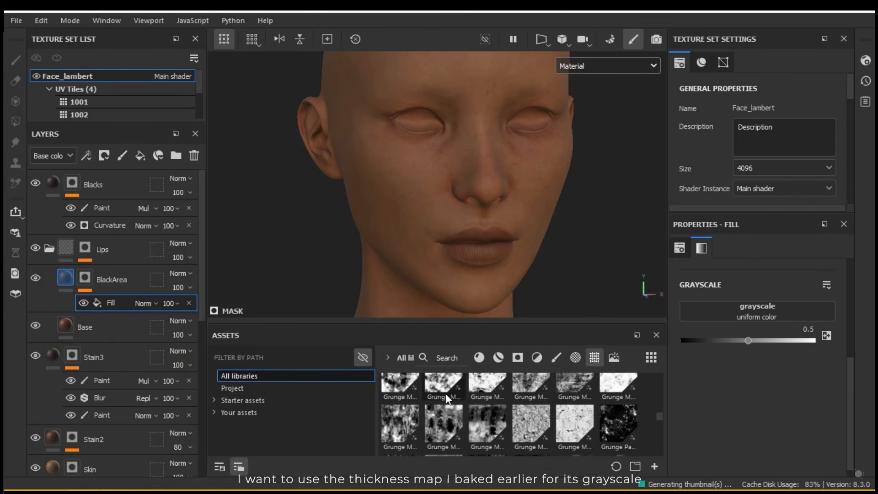
pyautogui.click(293, 388)
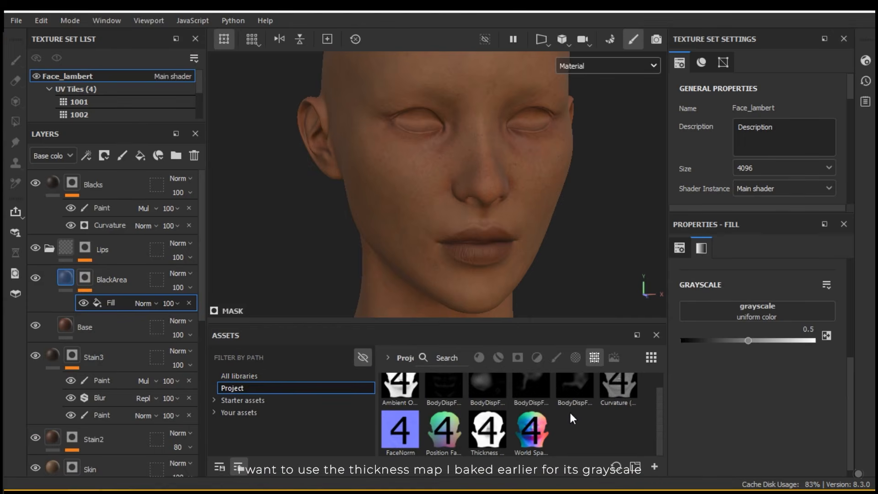
pyautogui.moveTo(482, 441)
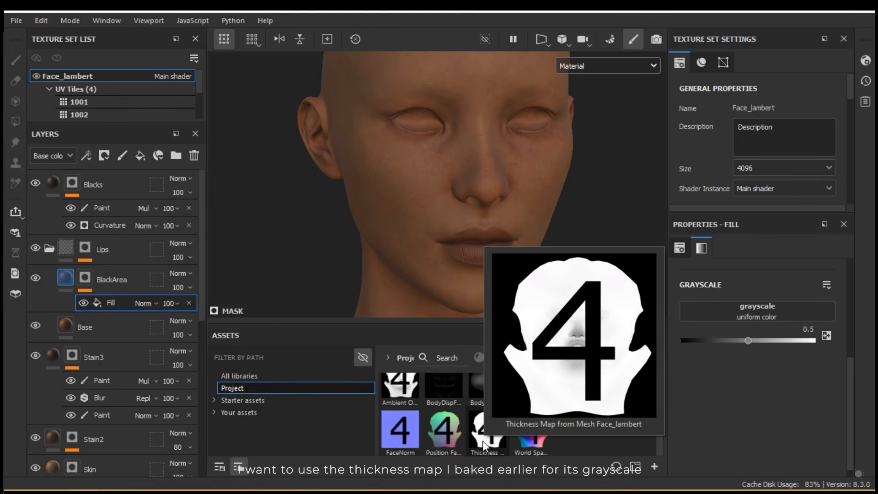
pyautogui.moveTo(496, 422); pyautogui.dragTo(736, 318)
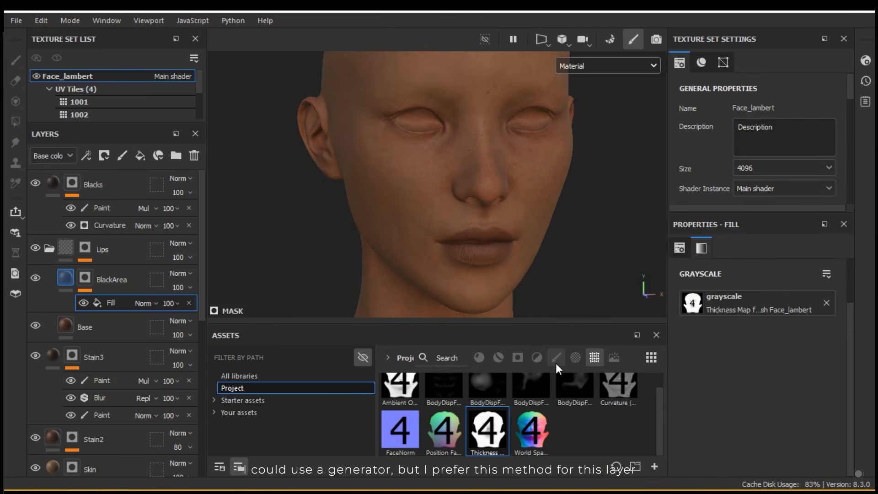
# Add a Levels effect to the BlackArea mask and set its input black point to about 0.5 and midtone to about 0.9
pyautogui.scroll(4, 598, 316)
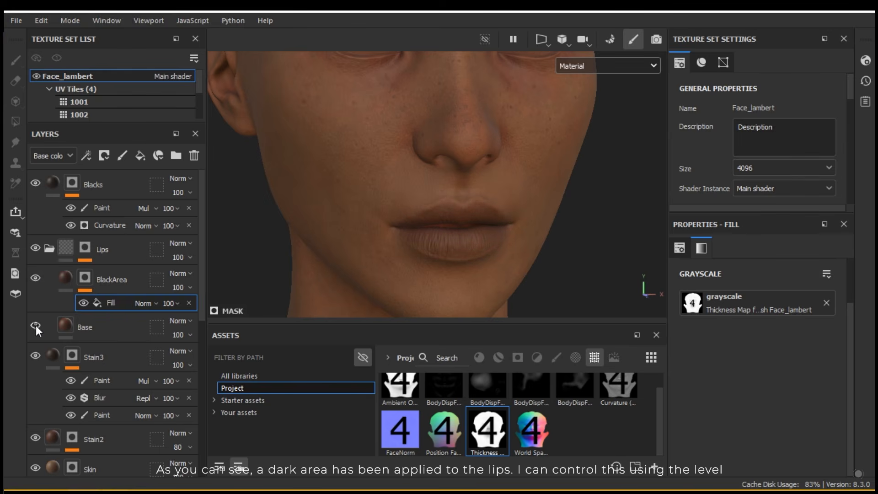
pyautogui.rightClick(115, 304)
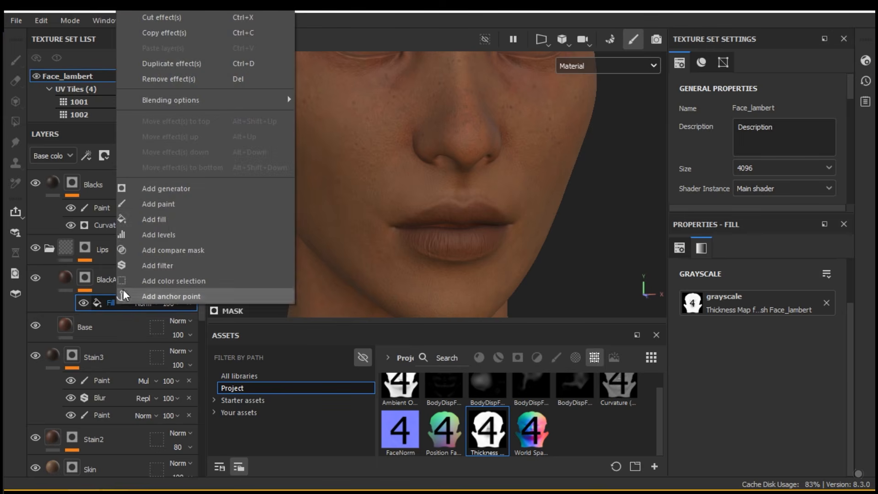
pyautogui.click(158, 234)
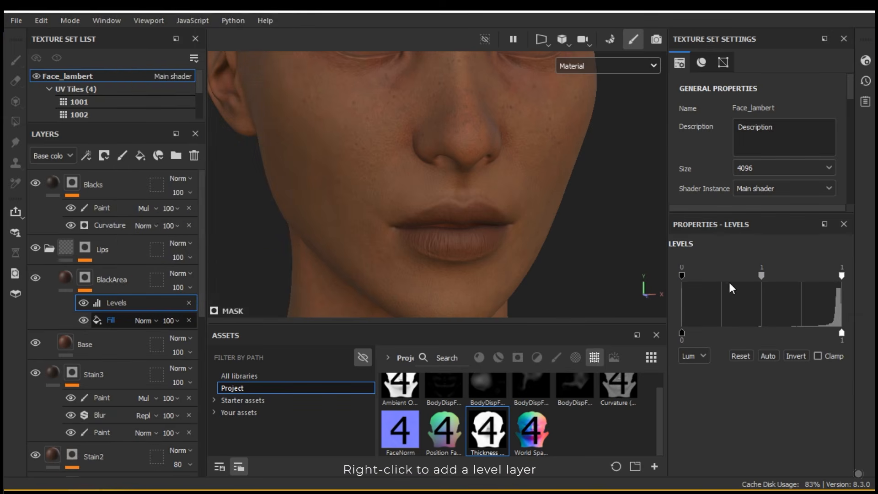
pyautogui.moveTo(761, 277); pyautogui.dragTo(727, 276)
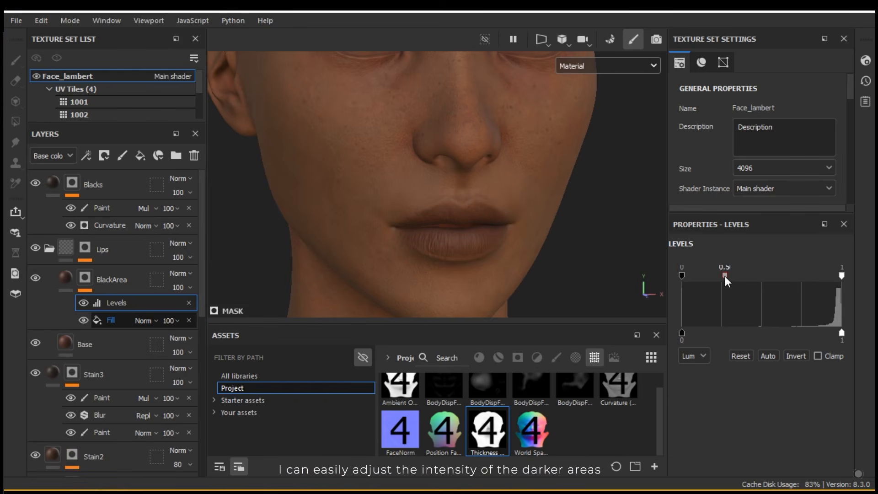
pyautogui.click(775, 280)
pyautogui.moveTo(843, 276); pyautogui.dragTo(825, 277)
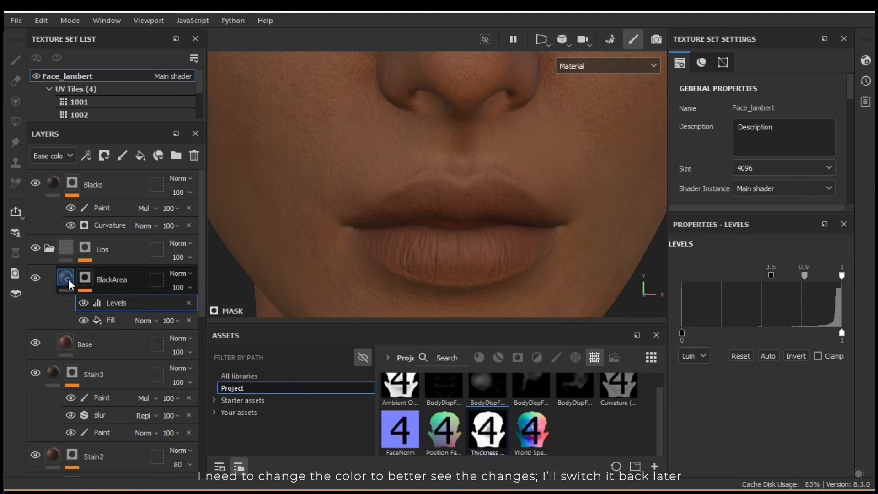
# Change the BlackArea layer's base color to white to preview its mask on the lips
pyautogui.click(69, 281)
pyautogui.scroll(-4, 852, 363)
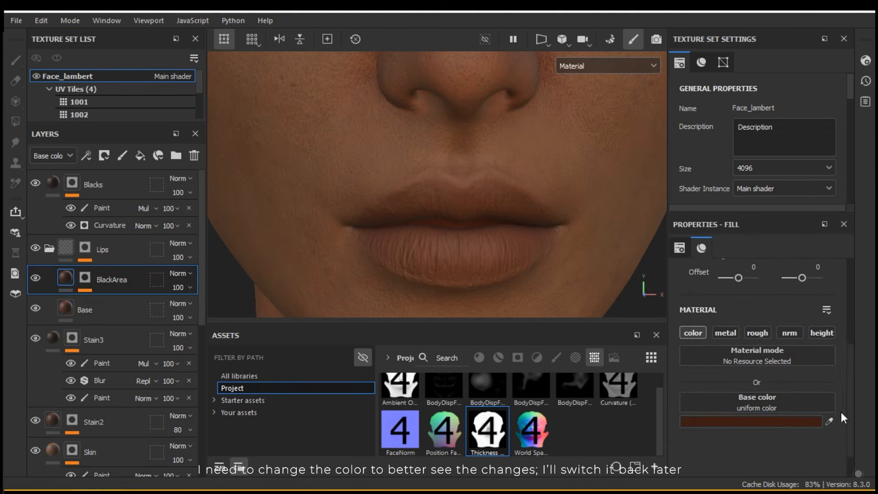
pyautogui.click(795, 413)
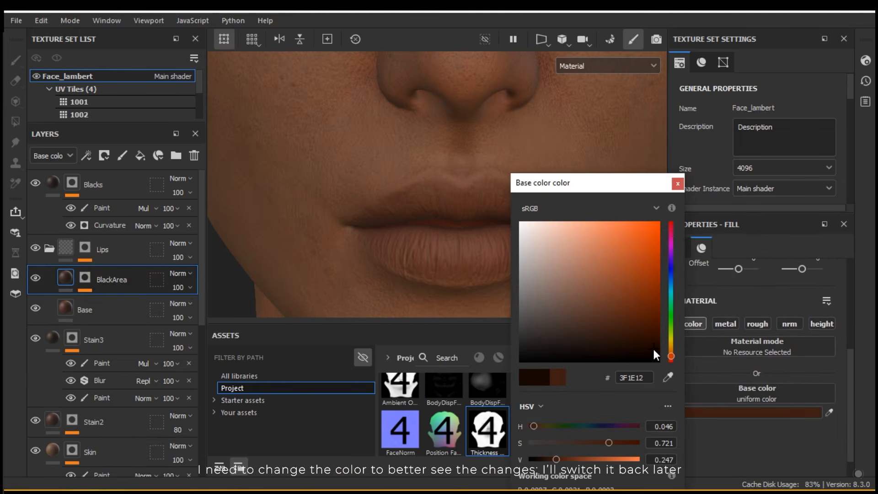
pyautogui.moveTo(655, 350); pyautogui.dragTo(668, 372)
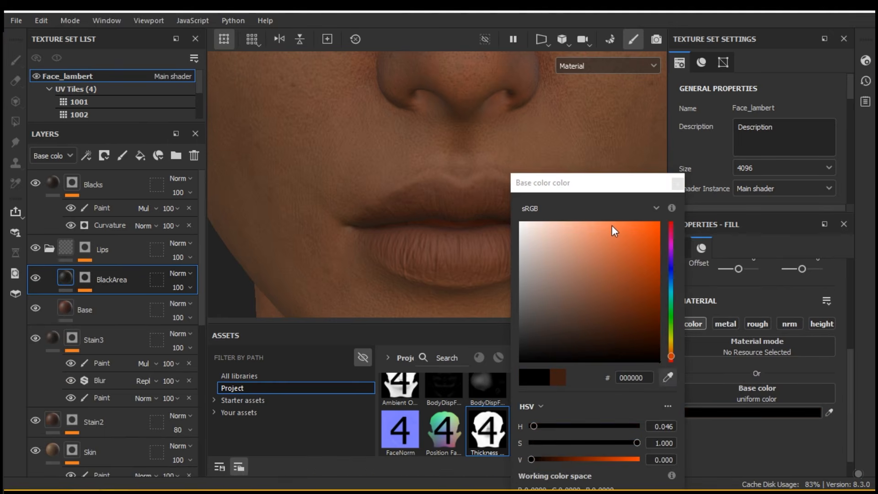
pyautogui.moveTo(572, 259); pyautogui.dragTo(509, 193)
pyautogui.click(677, 185)
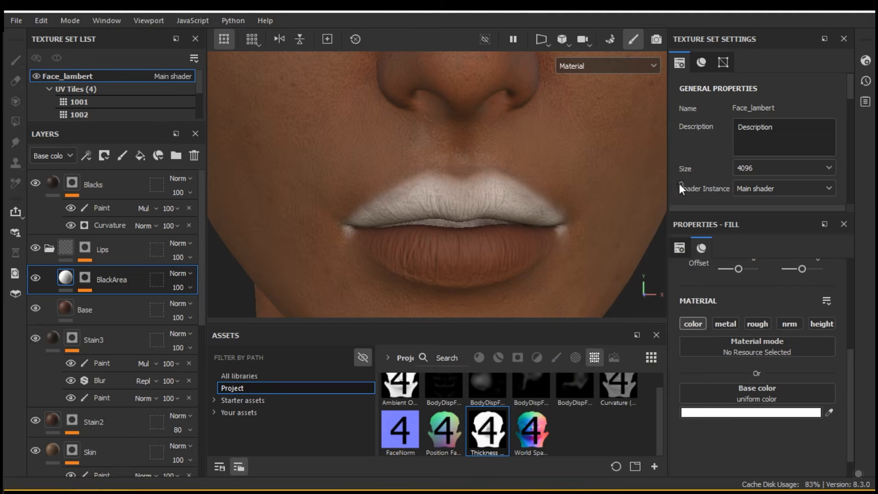
# Adjust the BlackArea mask's Levels to an input black point of about 0.1 and a midtone of about 6.0
pyautogui.click(87, 276)
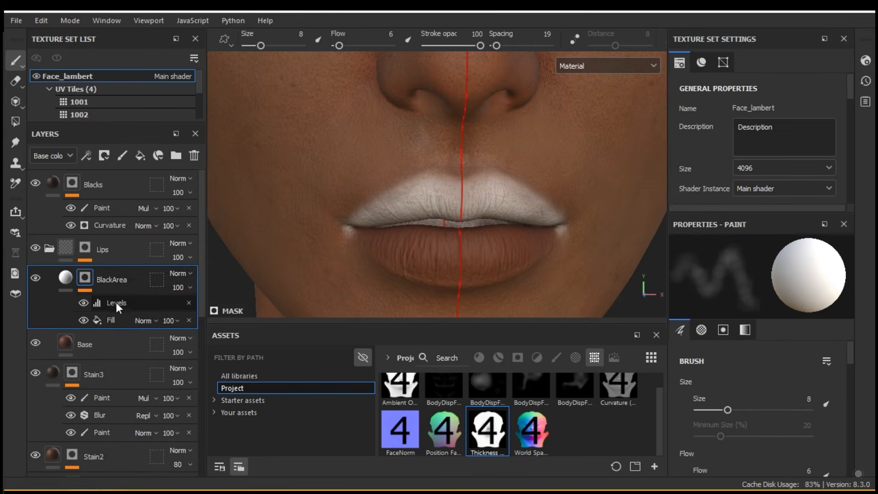
pyautogui.click(118, 303)
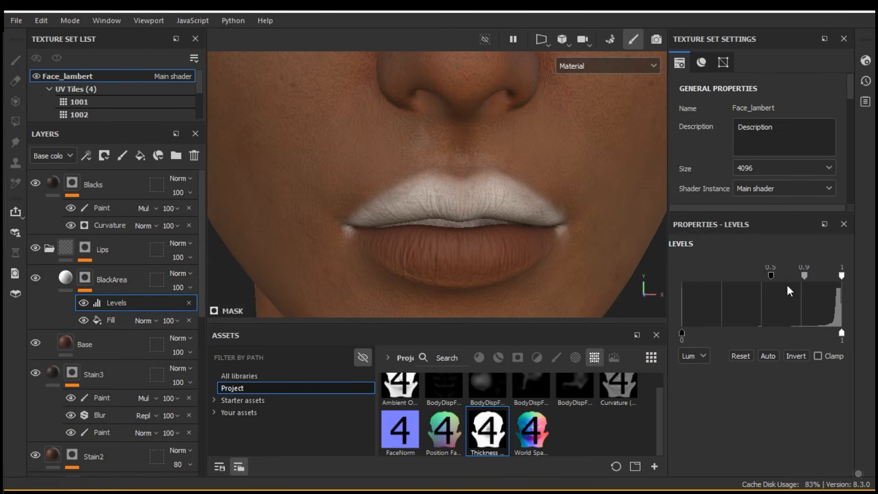
pyautogui.moveTo(772, 274); pyautogui.dragTo(671, 276)
pyautogui.moveTo(758, 275); pyautogui.dragTo(776, 276)
pyautogui.moveTo(790, 287); pyautogui.dragTo(792, 288)
pyautogui.moveTo(844, 277); pyautogui.dragTo(850, 290)
pyautogui.moveTo(682, 276); pyautogui.dragTo(677, 278)
pyautogui.moveTo(682, 332); pyautogui.dragTo(649, 327)
pyautogui.moveTo(841, 331); pyautogui.dragTo(812, 333)
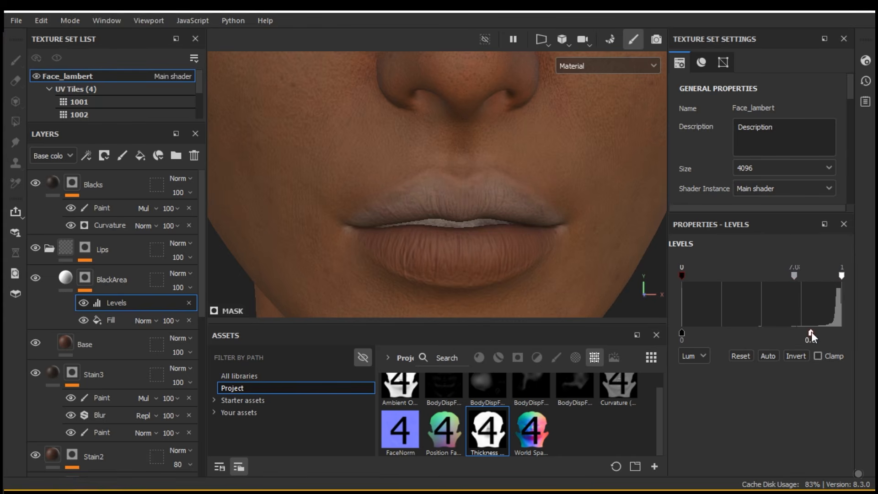
pyautogui.moveTo(794, 276)
pyautogui.mouseDown()
pyautogui.moveTo(789, 288)
pyautogui.moveTo(803, 296)
pyautogui.moveTo(778, 287)
pyautogui.moveTo(795, 293)
pyautogui.mouseUp()
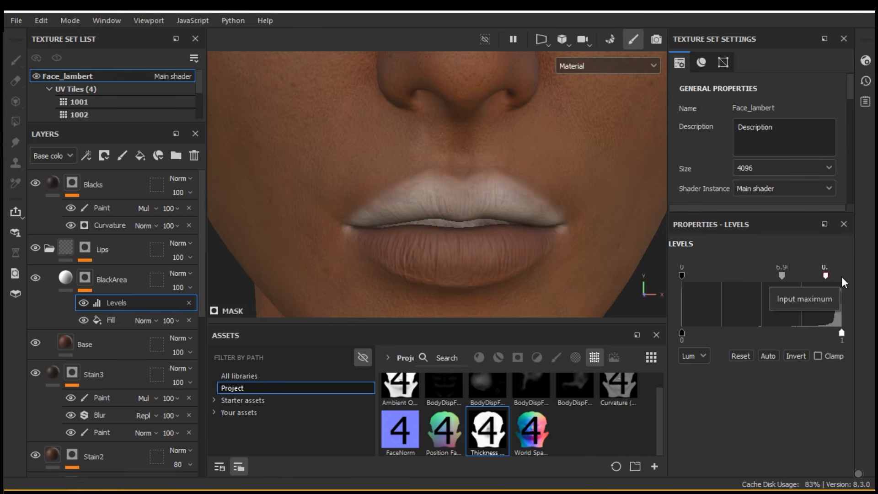
pyautogui.moveTo(683, 276); pyautogui.dragTo(704, 277)
pyautogui.moveTo(794, 275)
pyautogui.mouseDown()
pyautogui.moveTo(802, 275)
pyautogui.moveTo(797, 295)
pyautogui.mouseUp()
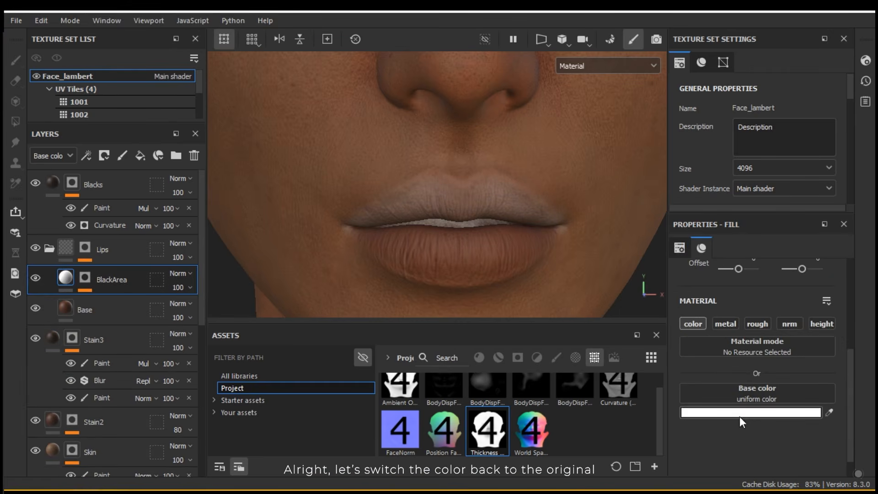
# Restore the BlackArea layer's very dark brown base color and add a Paint effect above the Levels in its mask
pyautogui.click(740, 414)
pyautogui.click(630, 332)
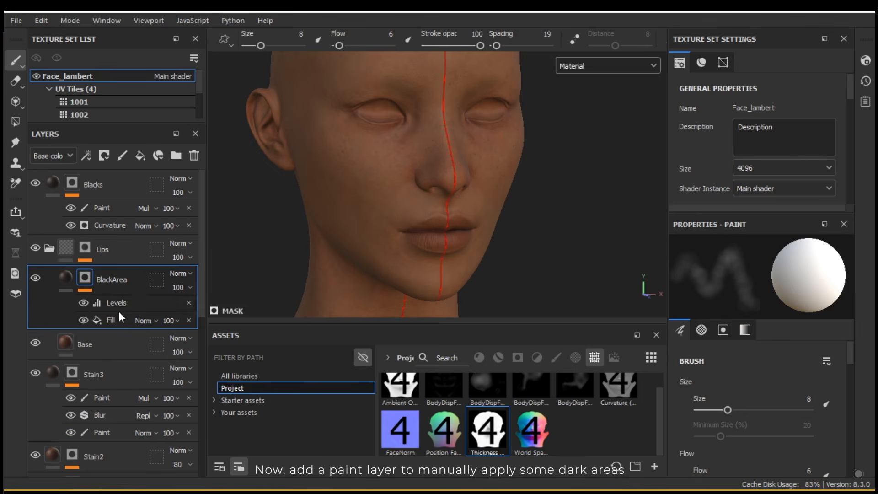
pyautogui.click(122, 303)
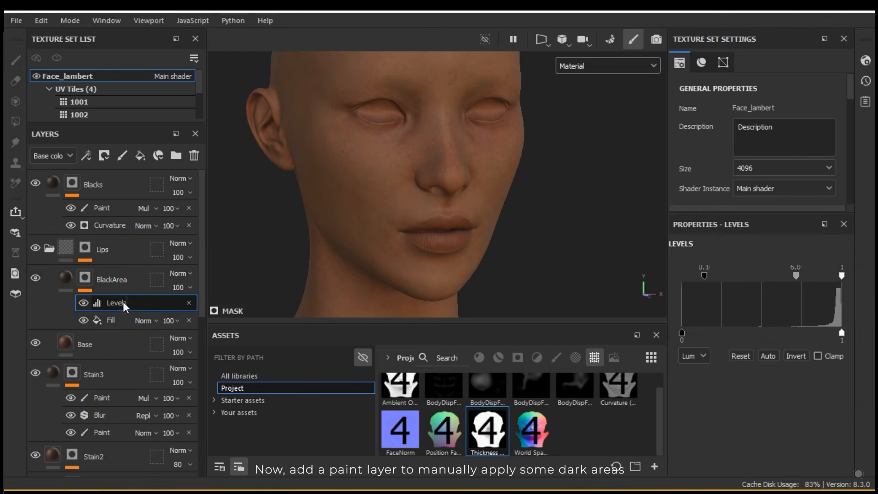
pyautogui.rightClick(121, 301)
pyautogui.click(169, 202)
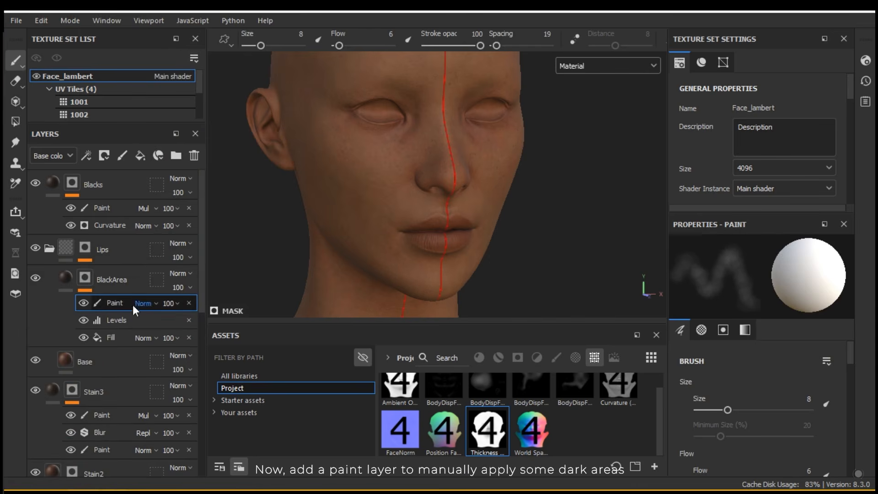
# Paint dark areas along the lip edges on the BlackArea mask with brush size 5.14, alternating white and black to add and remove
pyautogui.keyDown('alt'); pyautogui.moveTo(354, 199); pyautogui.dragTo(432, 285, button='right'); pyautogui.keyUp('alt')
pyautogui.keyDown('alt'); pyautogui.moveTo(404, 197); pyautogui.dragTo(480, 269, button='right'); pyautogui.keyUp('alt')
pyautogui.moveTo(478, 261)
pyautogui.keyDown('ctrl'); pyautogui.keyDown('alt'); pyautogui.mouseDown()
pyautogui.moveTo(398, 218)
pyautogui.moveTo(407, 219)
pyautogui.moveTo(385, 219)
pyautogui.mouseUp(); pyautogui.keyUp('alt'); pyautogui.keyUp('ctrl')
pyautogui.click(115, 304)
pyautogui.keyDown('ctrl'); pyautogui.moveTo(482, 212); pyautogui.dragTo(467, 212, button='right'); pyautogui.keyUp('ctrl')
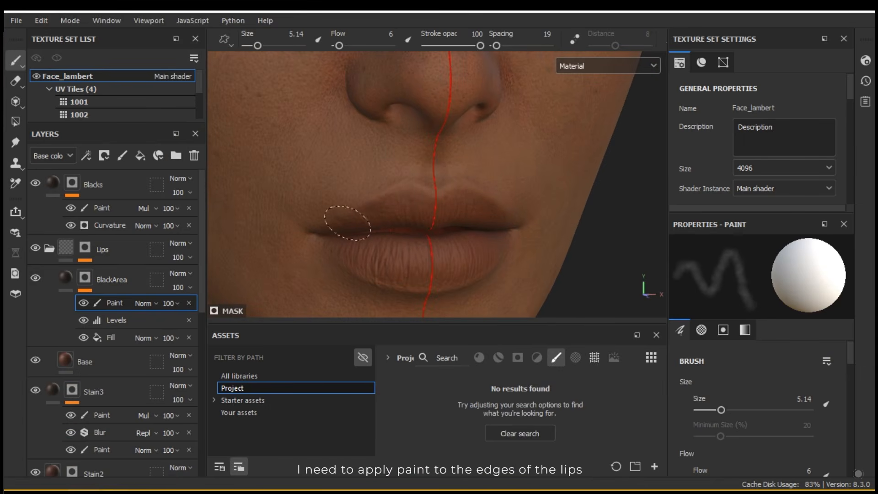
pyautogui.moveTo(484, 170)
pyautogui.keyDown('alt'); pyautogui.mouseDown()
pyautogui.moveTo(254, 197)
pyautogui.moveTo(476, 231)
pyautogui.moveTo(431, 217)
pyautogui.moveTo(478, 266)
pyautogui.mouseUp(); pyautogui.keyUp('alt')
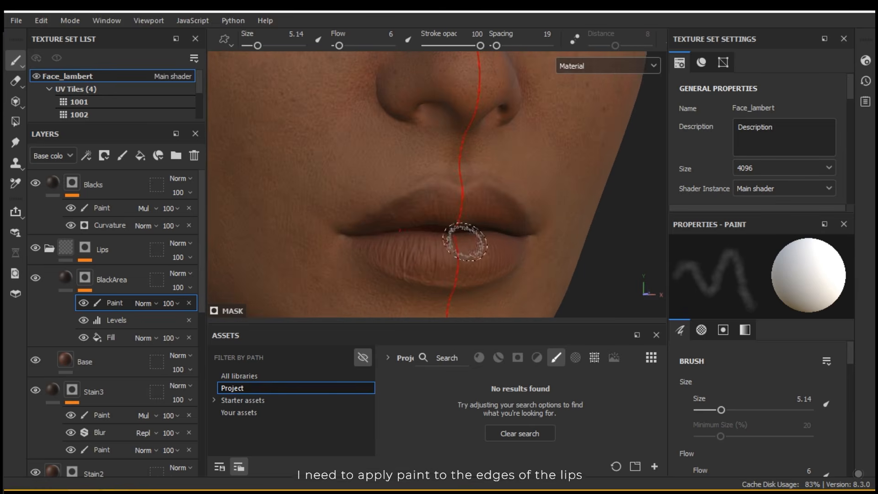
pyautogui.keyDown('shift'); pyautogui.moveTo(462, 229); pyautogui.dragTo(341, 223, button='right'); pyautogui.keyUp('shift')
pyautogui.press('x')
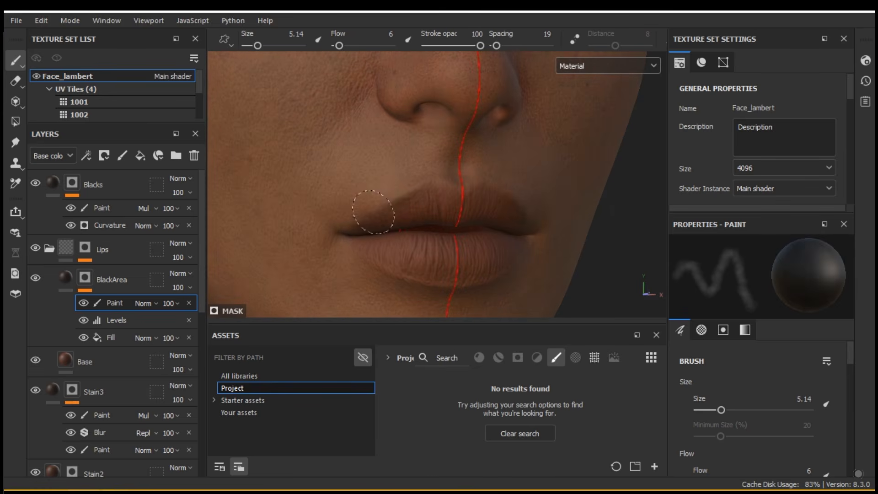
pyautogui.keyDown('alt'); pyautogui.moveTo(463, 172); pyautogui.dragTo(445, 215); pyautogui.keyUp('alt')
pyautogui.press('x')
pyautogui.press('x')
pyautogui.press('x')
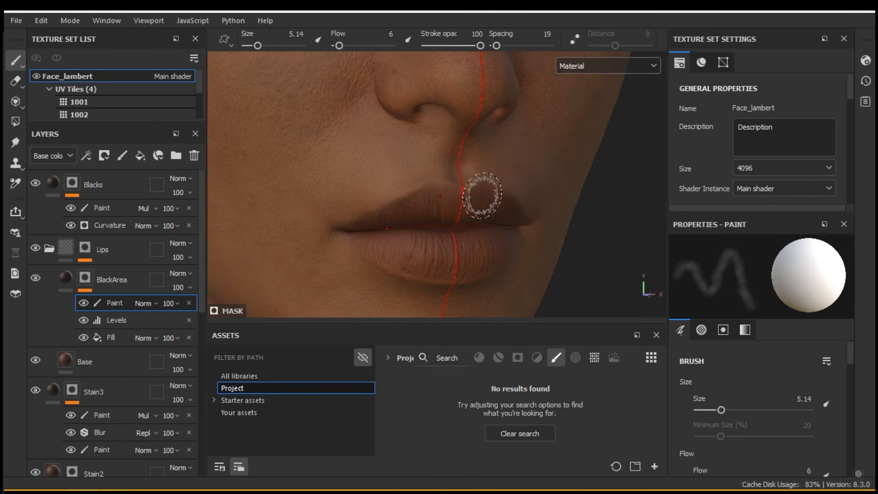
pyautogui.press('x')
pyautogui.press('x')
pyautogui.press('x')
pyautogui.moveTo(379, 220)
pyautogui.keyDown('alt'); pyautogui.mouseDown(button='right')
pyautogui.moveTo(378, 204)
pyautogui.moveTo(314, 201)
pyautogui.moveTo(436, 267)
pyautogui.moveTo(361, 224)
pyautogui.mouseUp(button='right'); pyautogui.keyUp('alt')
pyautogui.press('x')
pyautogui.press('x')
pyautogui.press('x')
pyautogui.press('x')
pyautogui.keyDown('alt'); pyautogui.moveTo(518, 223); pyautogui.dragTo(544, 229); pyautogui.keyUp('alt')
# Reduce the opacity of the BlackArea mask's Paint effect to 55
pyautogui.click(66, 282)
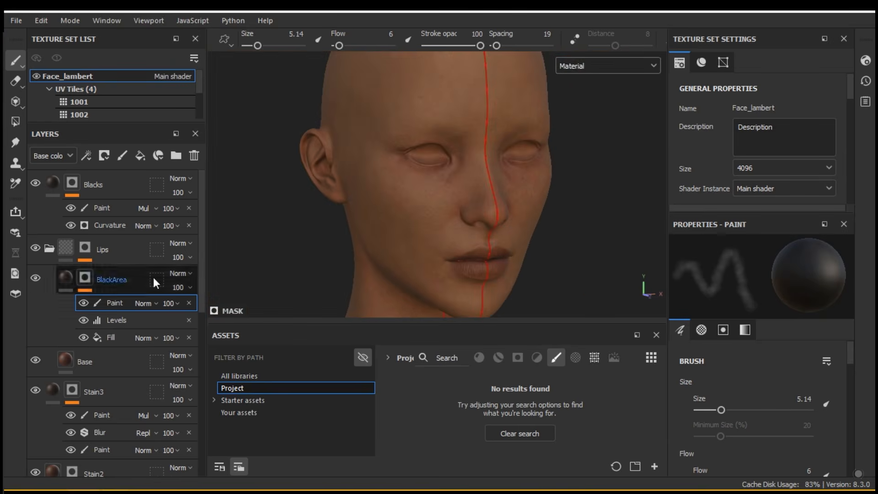
pyautogui.scroll(5, 439, 204)
pyautogui.moveTo(191, 321); pyautogui.dragTo(189, 322)
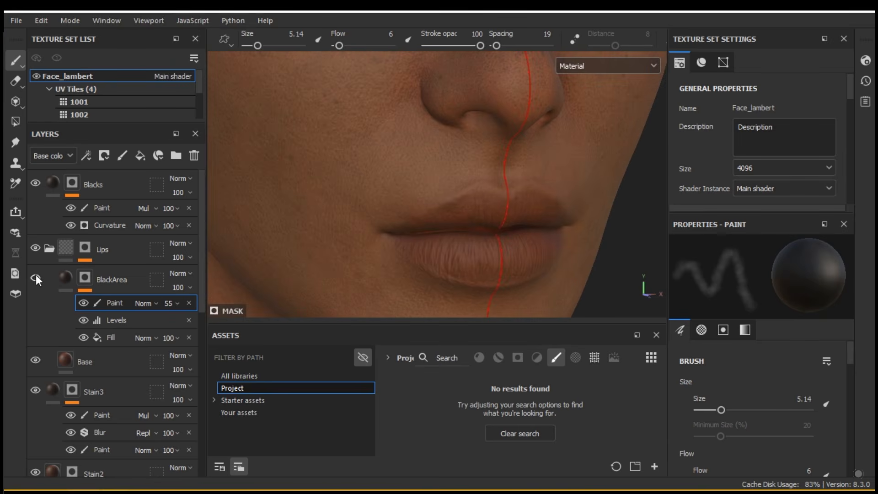
# Duplicate the Base layer of the lips, place the copy above BlackArea and rename it LightArea
pyautogui.click(105, 304)
pyautogui.hotkey('ctrl', 'd')
pyautogui.moveTo(105, 309); pyautogui.dragTo(123, 268)
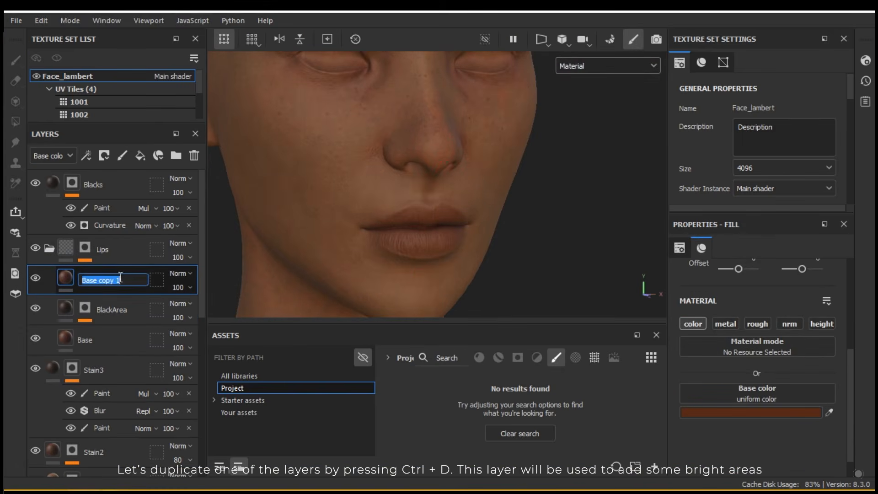
pyautogui.write('Wh')
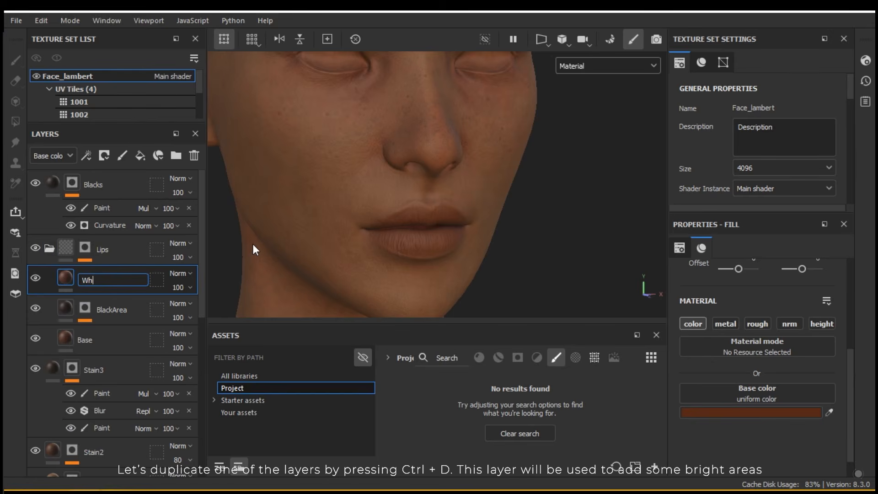
pyautogui.press('BackSpace')
pyautogui.press('BackSpace')
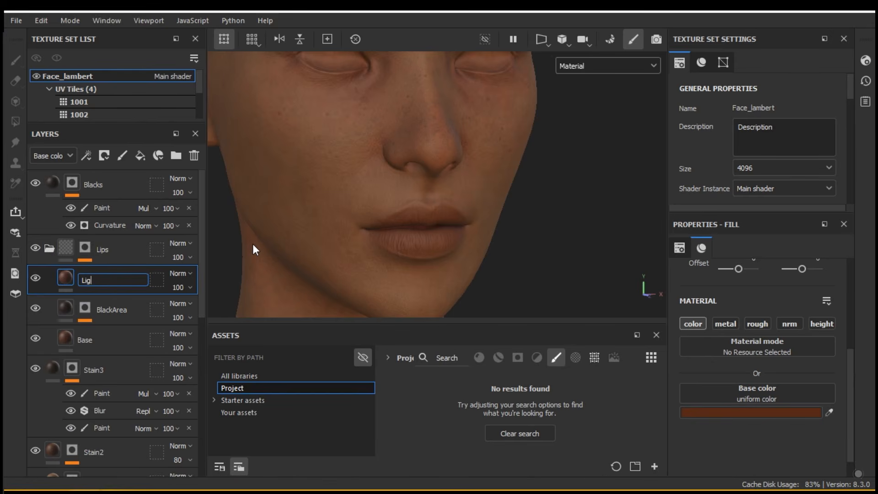
pyautogui.write('LightArea')
pyautogui.press('Return')
# Set the LightArea layer's base color to white
pyautogui.click(734, 411)
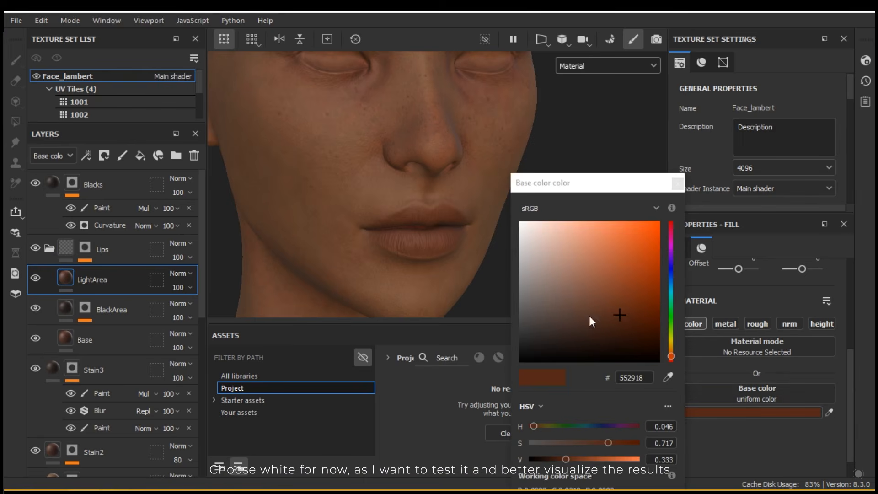
pyautogui.click(572, 286)
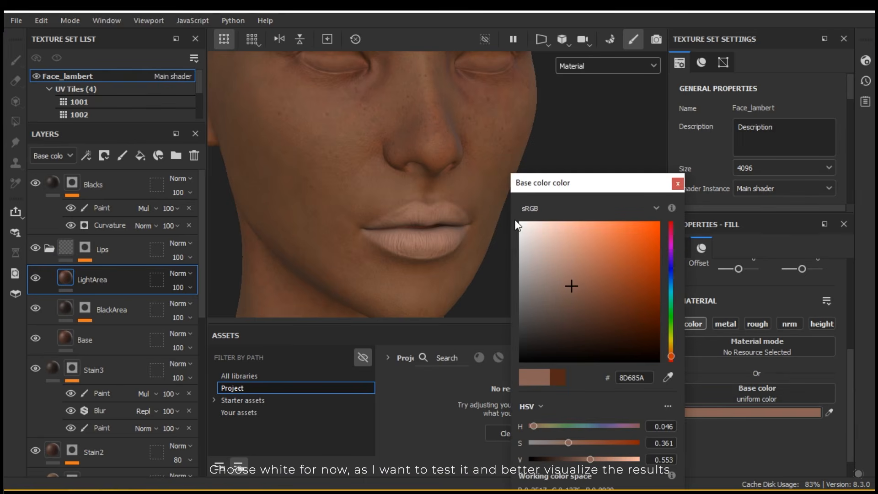
pyautogui.moveTo(515, 214); pyautogui.dragTo(512, 211)
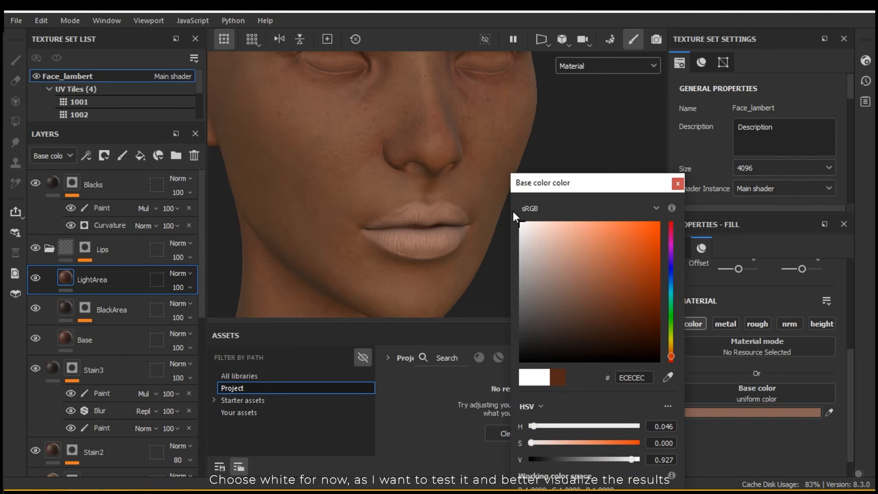
pyautogui.click(678, 183)
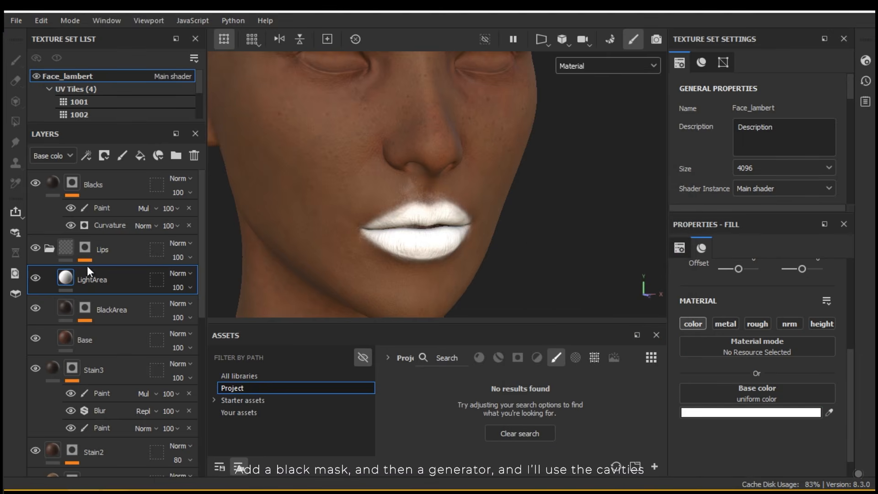
# Give the LightArea layer a black mask and add a Curvature generator to it
pyautogui.rightClick(69, 279)
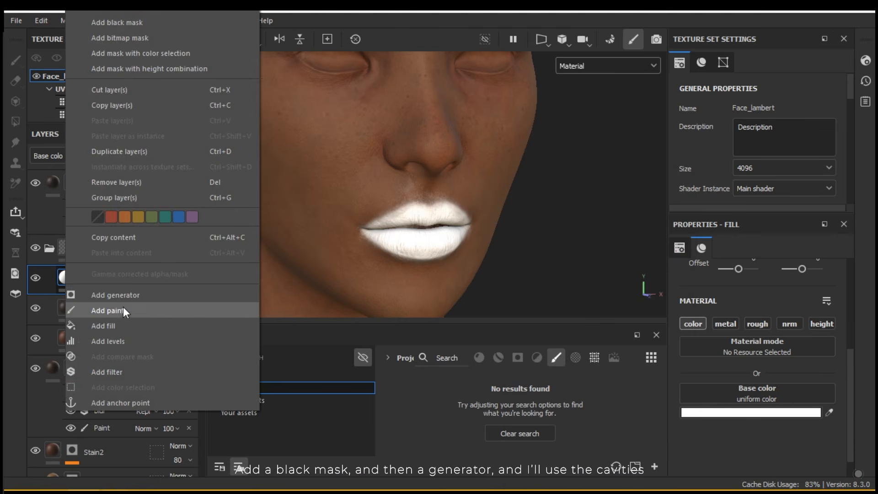
pyautogui.click(147, 24)
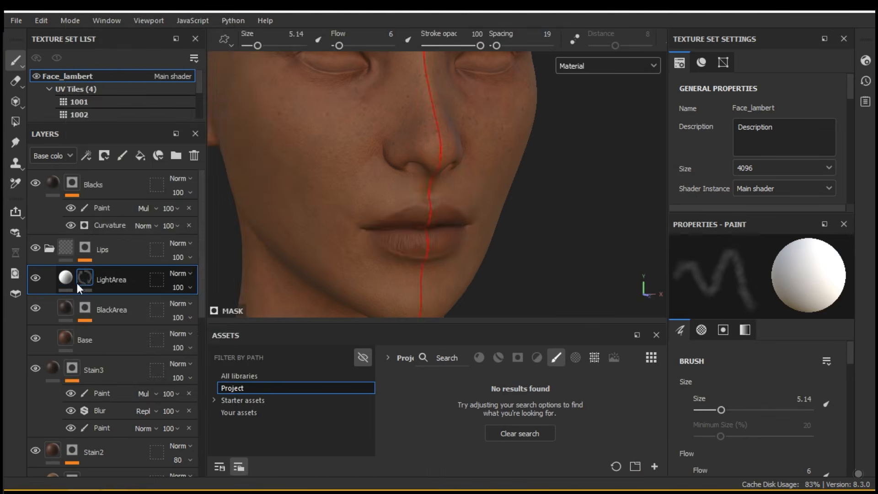
pyautogui.rightClick(85, 282)
pyautogui.click(145, 411)
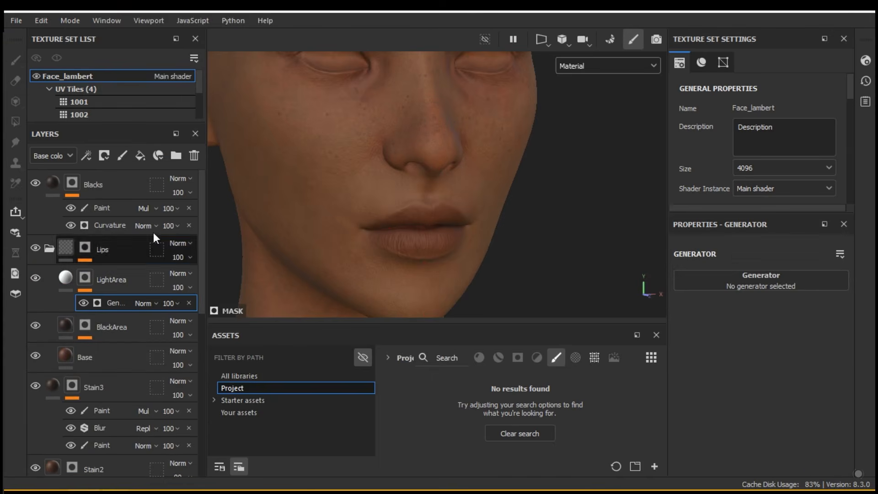
pyautogui.click(747, 287)
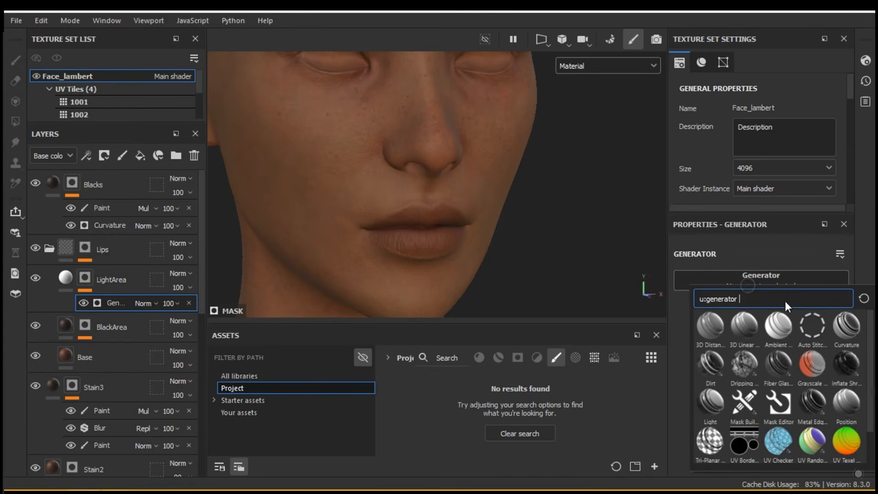
pyautogui.click(847, 327)
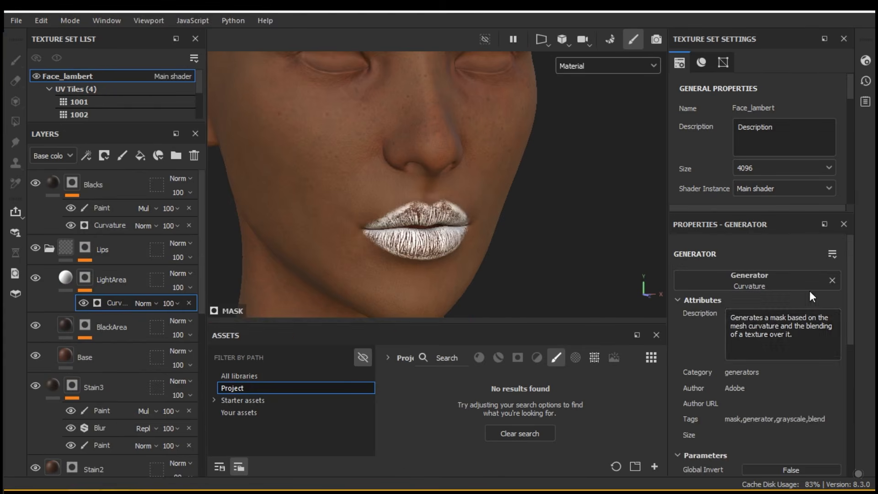
# Set the LightArea Curvature generator's mode to Unprocessed and its Sharp value to 0.79
pyautogui.scroll(-5, 759, 353)
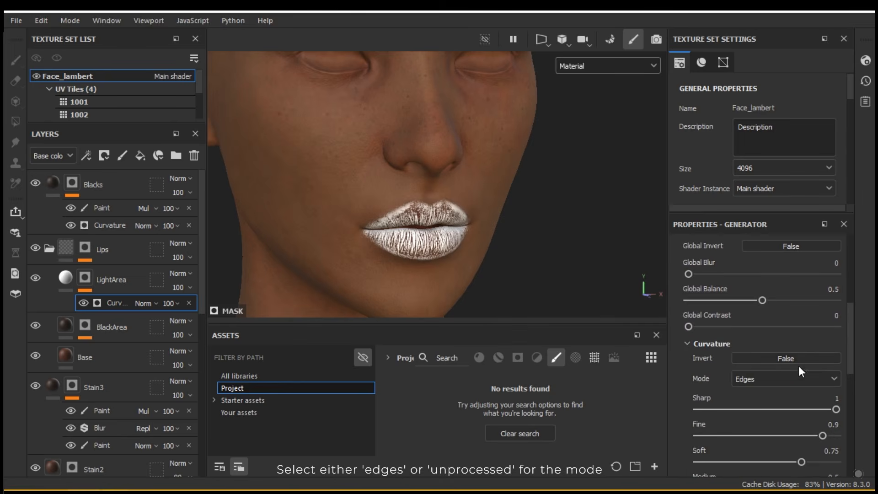
pyautogui.click(783, 383)
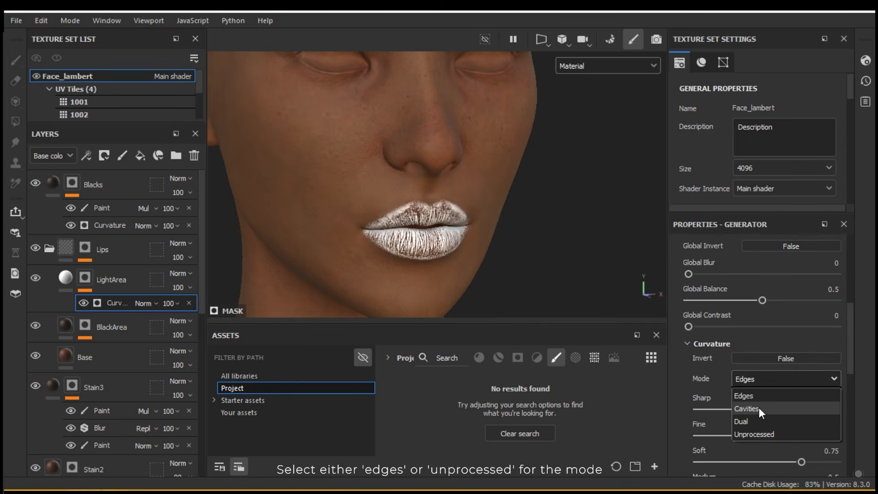
pyautogui.click(761, 397)
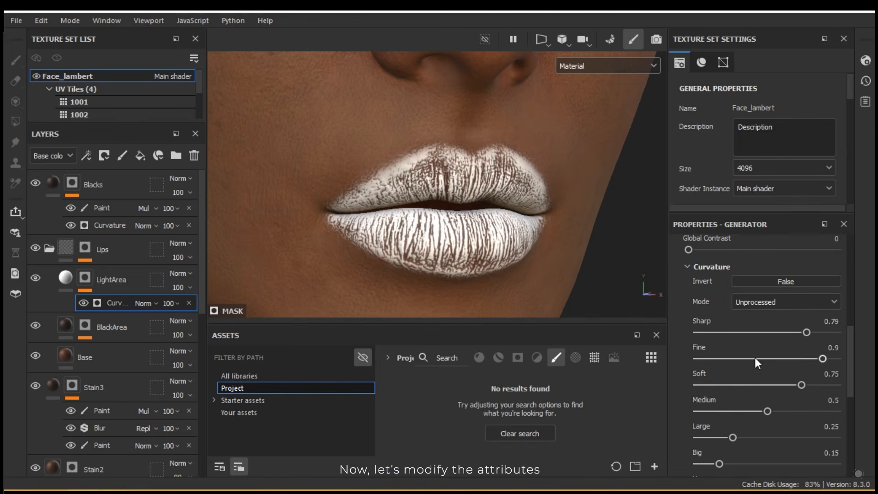
# Lower the Curvature generator's Sharp value further and set Fine to 0.85, Soft to 0.34 and Medium to 0
pyautogui.click(750, 358)
pyautogui.moveTo(852, 360); pyautogui.dragTo(852, 383)
pyautogui.click(751, 311)
pyautogui.moveTo(737, 337); pyautogui.dragTo(670, 354)
pyautogui.moveTo(719, 389); pyautogui.dragTo(688, 389)
pyautogui.moveTo(712, 416); pyautogui.dragTo(688, 414)
pyautogui.moveTo(849, 364); pyautogui.dragTo(815, 347)
pyautogui.moveTo(751, 373)
pyautogui.mouseDown()
pyautogui.moveTo(809, 366)
pyautogui.moveTo(745, 372)
pyautogui.mouseUp()
pyautogui.moveTo(806, 320)
pyautogui.mouseDown()
pyautogui.moveTo(756, 322)
pyautogui.moveTo(789, 323)
pyautogui.mouseUp()
# Set the Curvature generator's Large value to 0.73, Big to 0.67 and Huge to 0.56
pyautogui.keyDown('alt'); pyautogui.moveTo(394, 215); pyautogui.dragTo(256, 146, button='right'); pyautogui.keyUp('alt')
pyautogui.scroll(-2, 714, 329)
pyautogui.moveTo(698, 312)
pyautogui.mouseDown()
pyautogui.moveTo(706, 312)
pyautogui.moveTo(699, 311)
pyautogui.mouseUp()
pyautogui.moveTo(698, 391); pyautogui.dragTo(815, 389)
pyautogui.keyDown('alt'); pyautogui.moveTo(544, 257); pyautogui.dragTo(625, 282, button='right'); pyautogui.keyUp('alt')
pyautogui.moveTo(815, 390); pyautogui.dragTo(776, 389)
pyautogui.moveTo(699, 364); pyautogui.dragTo(793, 363)
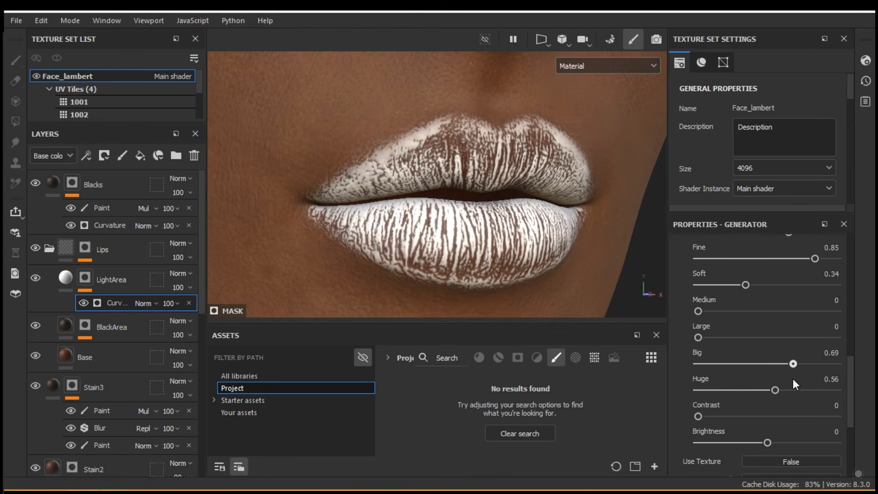
pyautogui.moveTo(699, 337); pyautogui.dragTo(800, 338)
pyautogui.keyDown('alt'); pyautogui.moveTo(485, 261); pyautogui.dragTo(447, 242, button='right'); pyautogui.keyUp('alt')
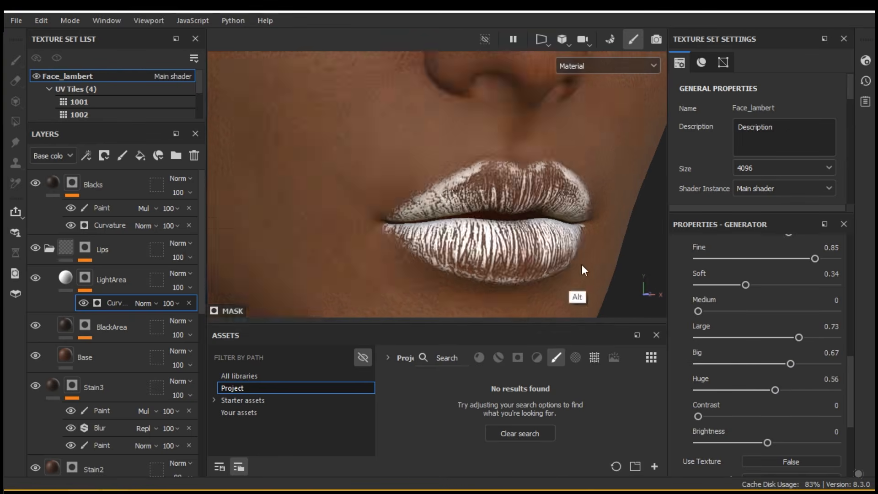
# Lower the LightArea Curvature generator's Large value and fine-tune its remaining sliders while checking the lips
pyautogui.keyDown('alt'); pyautogui.moveTo(446, 242); pyautogui.dragTo(453, 244); pyautogui.keyUp('alt')
pyautogui.moveTo(799, 338); pyautogui.dragTo(774, 335)
pyautogui.moveTo(698, 311)
pyautogui.mouseDown()
pyautogui.moveTo(743, 308)
pyautogui.moveTo(699, 311)
pyautogui.mouseUp()
pyautogui.moveTo(849, 368); pyautogui.dragTo(849, 319)
pyautogui.moveTo(789, 394); pyautogui.dragTo(783, 391)
pyautogui.moveTo(538, 253)
pyautogui.keyDown('alt'); pyautogui.mouseDown(button='right')
pyautogui.moveTo(572, 250)
pyautogui.moveTo(521, 247)
pyautogui.mouseUp(button='right'); pyautogui.keyUp('alt')
pyautogui.moveTo(758, 394); pyautogui.dragTo(770, 394)
pyautogui.moveTo(451, 176)
pyautogui.keyDown('alt'); pyautogui.mouseDown(button='right')
pyautogui.moveTo(479, 196)
pyautogui.moveTo(480, 239)
pyautogui.mouseUp(button='right'); pyautogui.keyUp('alt')
# Add a paint effect above the Curvature generator in LightArea's mask and set its blending mode to Multiply
pyautogui.click(87, 281)
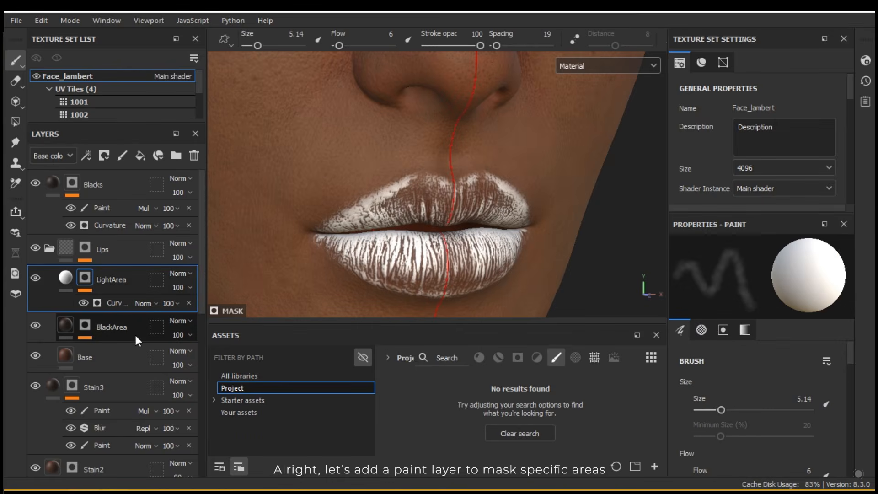
pyautogui.click(111, 302)
pyautogui.rightClick(112, 302)
pyautogui.click(167, 202)
pyautogui.click(146, 302)
pyautogui.click(174, 56)
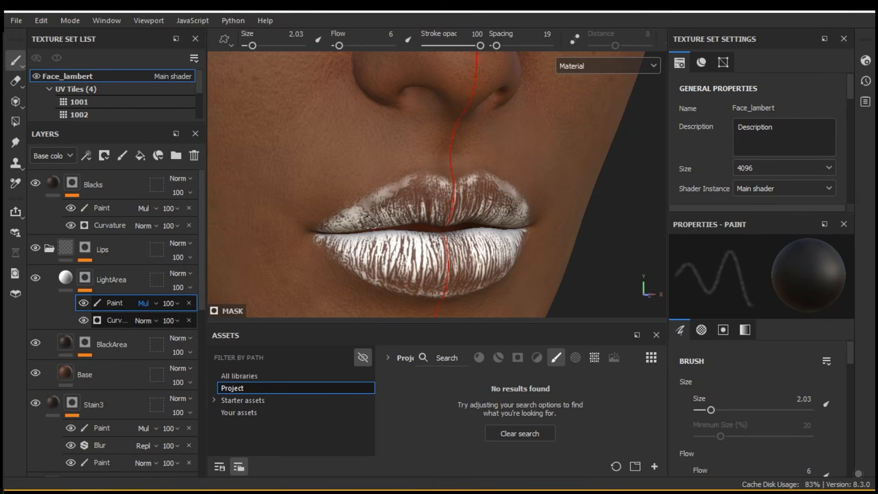
# Choose the Dirt Spots brush at size 2.71 and paint black over the upper lip's outer edge and corner in LightArea's mask
pyautogui.click(242, 400)
pyautogui.scroll(-5, 503, 412)
pyautogui.click(400, 430)
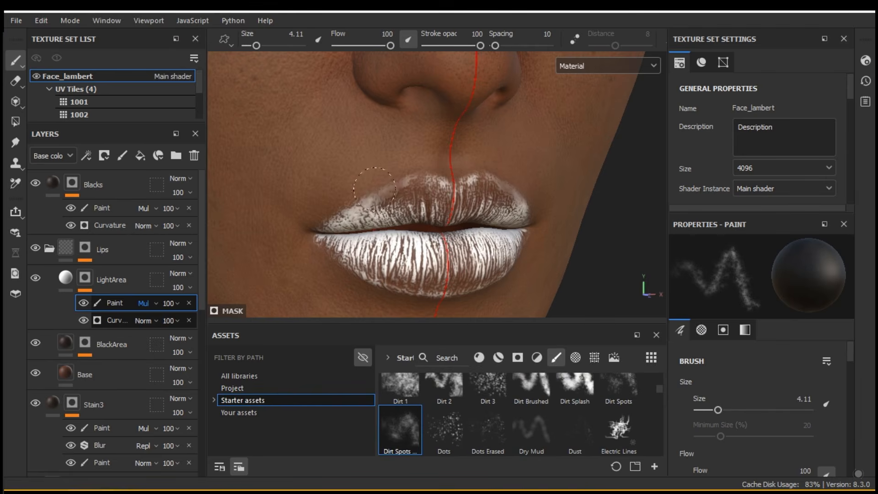
pyautogui.moveTo(391, 183); pyautogui.dragTo(343, 220)
pyautogui.keyDown('ctrl'); pyautogui.moveTo(357, 213); pyautogui.dragTo(345, 213, button='right'); pyautogui.keyUp('ctrl')
pyautogui.click(409, 39)
pyautogui.moveTo(382, 199); pyautogui.dragTo(348, 222)
pyautogui.press('x')
pyautogui.press('x')
pyautogui.moveTo(414, 186); pyautogui.dragTo(339, 222)
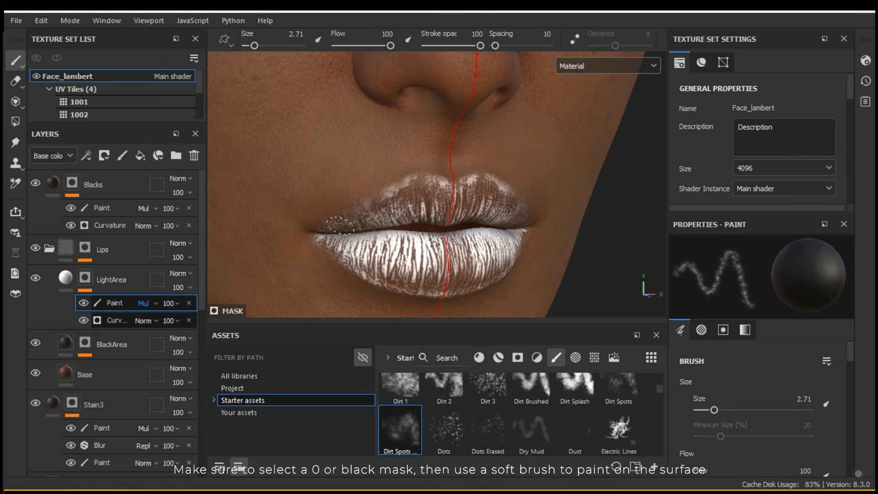
# Soften the light areas across the middle of the upper lip and the lower lip, alternating between black and white strokes
pyautogui.moveTo(405, 190)
pyautogui.mouseDown()
pyautogui.moveTo(377, 215)
pyautogui.moveTo(371, 192)
pyautogui.mouseUp()
pyautogui.press('x')
pyautogui.press('x')
pyautogui.press('x')
pyautogui.moveTo(423, 202); pyautogui.dragTo(410, 176)
pyautogui.press('x')
pyautogui.moveTo(341, 237)
pyautogui.mouseDown()
pyautogui.moveTo(333, 250)
pyautogui.moveTo(353, 238)
pyautogui.moveTo(364, 266)
pyautogui.moveTo(408, 266)
pyautogui.moveTo(421, 250)
pyautogui.moveTo(387, 249)
pyautogui.moveTo(440, 257)
pyautogui.moveTo(414, 293)
pyautogui.moveTo(393, 251)
pyautogui.mouseUp()
pyautogui.press('x')
pyautogui.press('x')
pyautogui.press('x')
pyautogui.press('x')
pyautogui.press('x')
pyautogui.press('x')
pyautogui.moveTo(437, 215); pyautogui.dragTo(445, 190)
pyautogui.moveTo(458, 225)
pyautogui.keyDown('alt'); pyautogui.mouseDown(button='right')
pyautogui.moveTo(461, 204)
pyautogui.moveTo(464, 229)
pyautogui.mouseUp(button='right'); pyautogui.keyUp('alt')
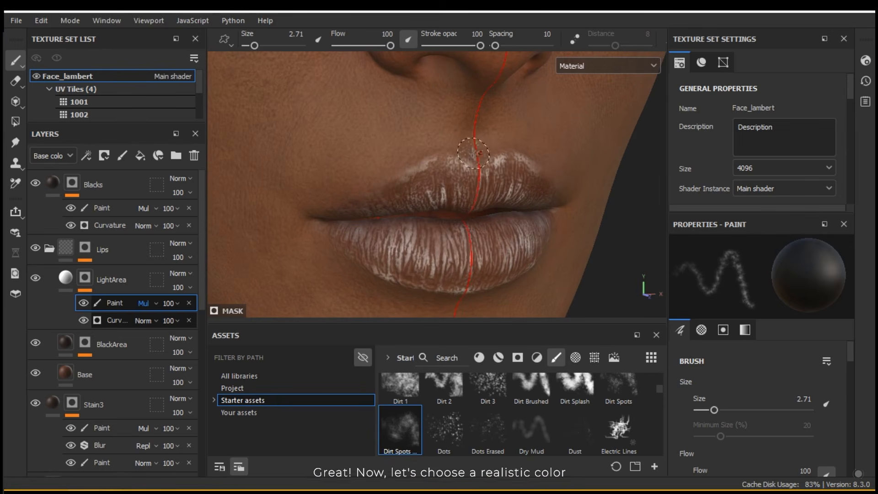
# Set the LightArea layer's base color to the skin-toned B67860
pyautogui.click(67, 281)
pyautogui.click(735, 412)
pyautogui.click(597, 260)
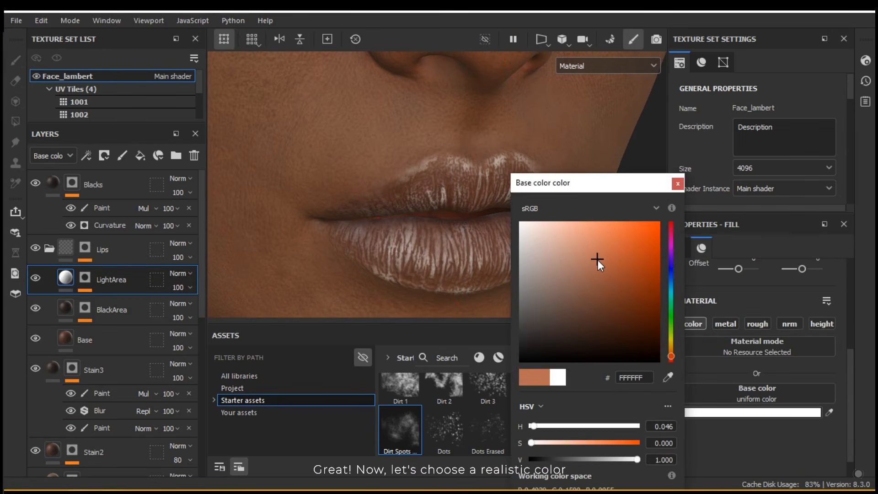
pyautogui.click(594, 276)
pyautogui.click(678, 183)
pyautogui.keyDown('alt'); pyautogui.moveTo(608, 225); pyautogui.dragTo(629, 236); pyautogui.keyUp('alt')
pyautogui.click(735, 413)
pyautogui.click(588, 262)
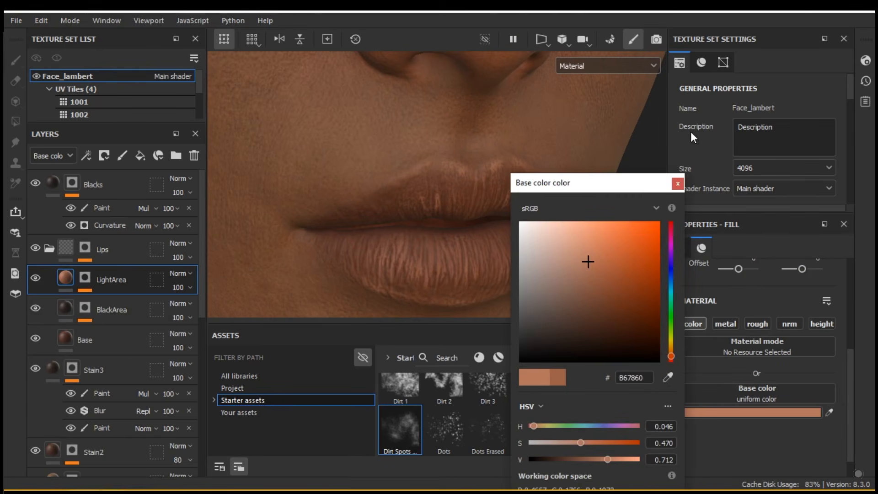
pyautogui.click(678, 184)
# Add a Blur filter above the paint effect in LightArea's mask with a Blur Intensity of 0.2
pyautogui.scroll(5, 467, 180)
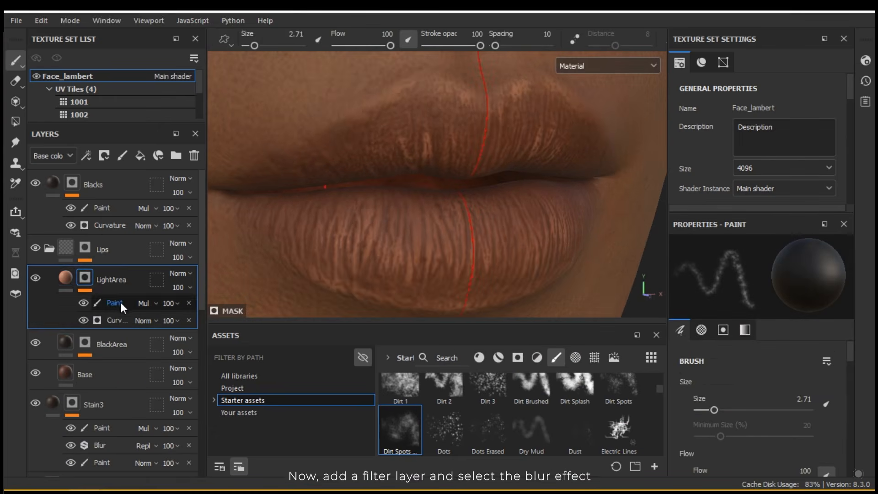
pyautogui.rightClick(112, 304)
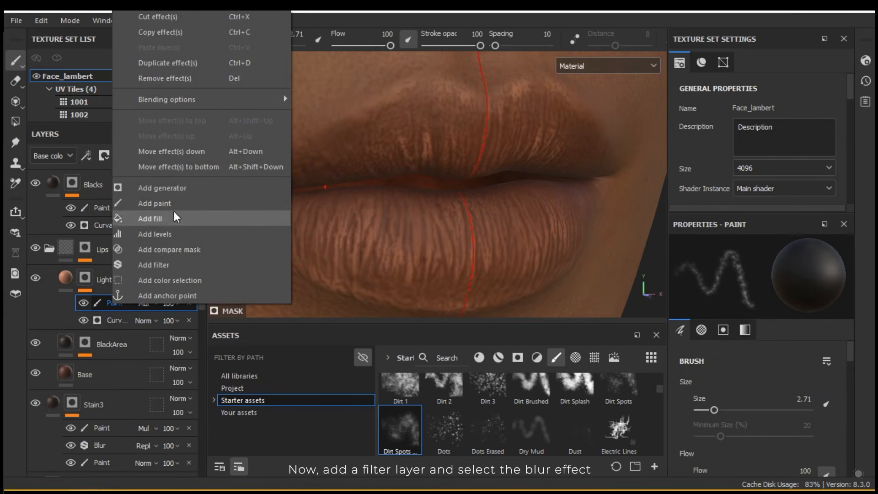
pyautogui.click(168, 263)
pyautogui.click(794, 279)
pyautogui.click(751, 300)
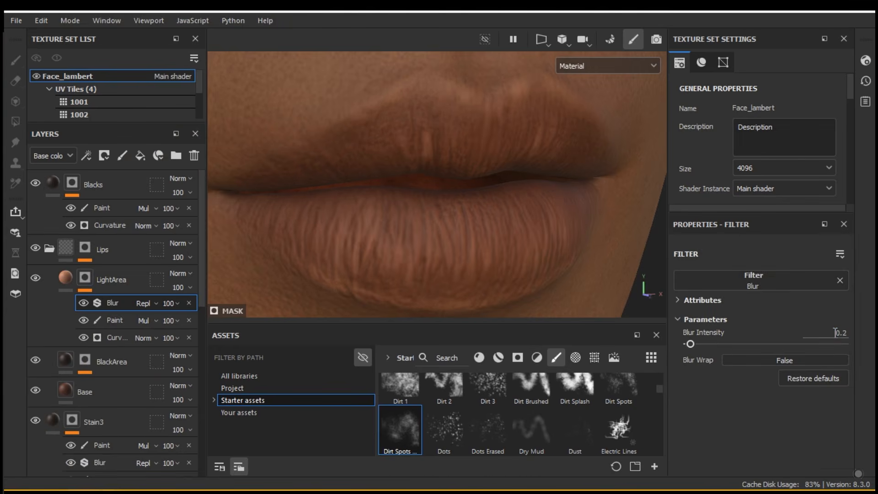
# Compare the lips with the LightArea layer hidden and shown
pyautogui.click(35, 277)
pyautogui.click(37, 277)
pyautogui.click(37, 277)
pyautogui.click(38, 277)
pyautogui.scroll(-5, 485, 245)
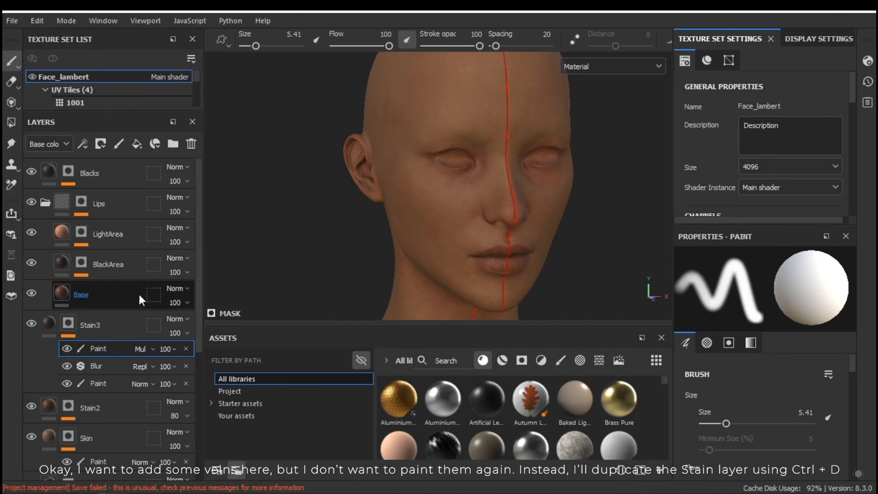
# Duplicate the Stain layer and place the copy between the Stain2 and Skin layers
pyautogui.scroll(-5, 147, 298)
pyautogui.click(105, 302)
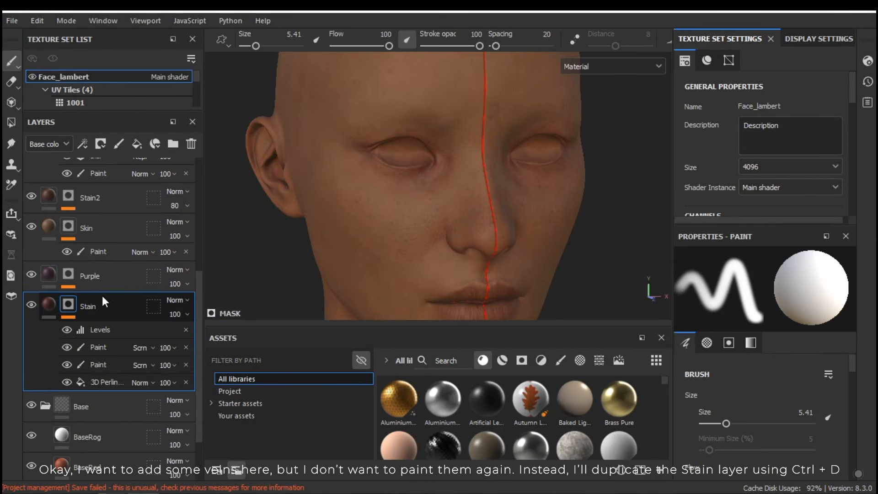
pyautogui.click(56, 307)
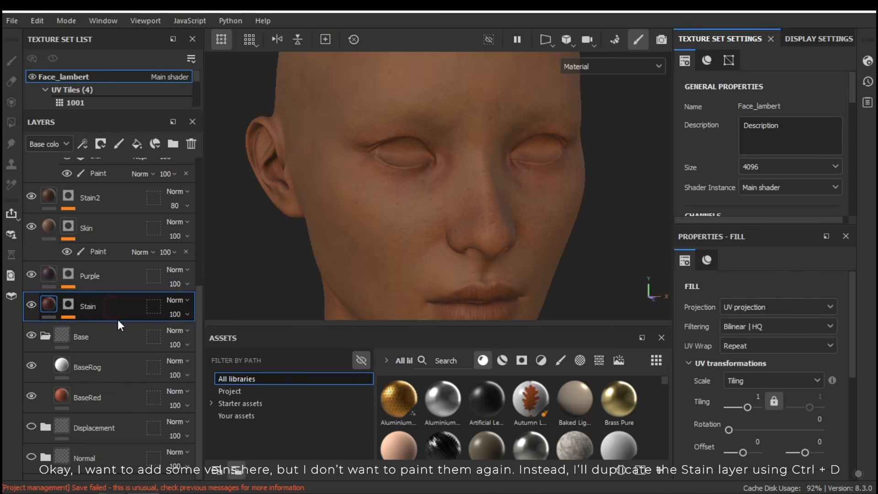
pyautogui.hotkey('ctrl', 'd')
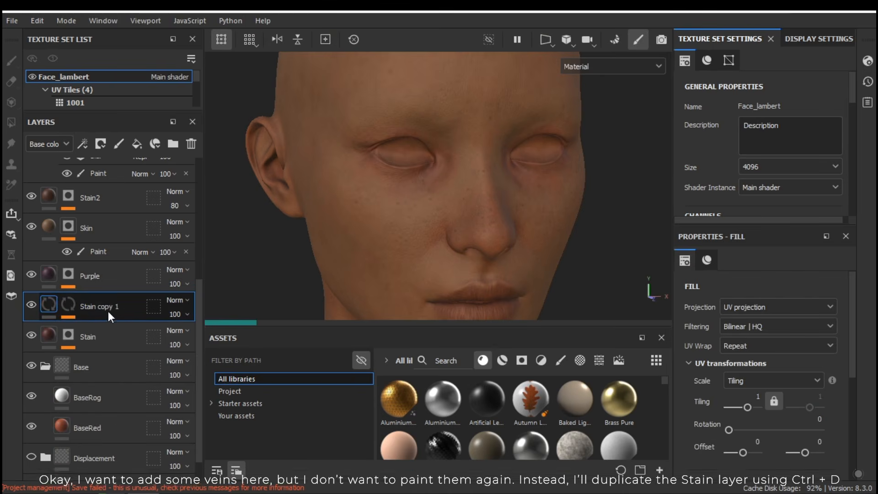
pyautogui.scroll(1, 139, 358)
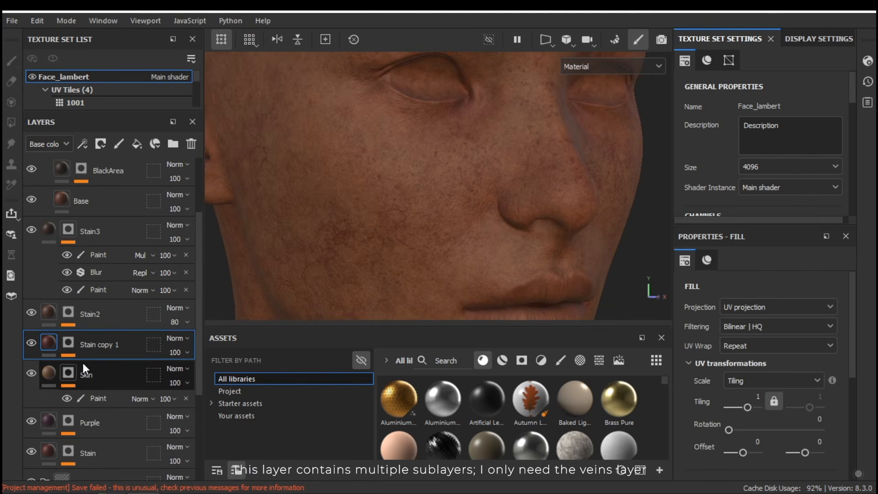
# Show the mask effects of the copied Stain layer and hide its 3D Perlin noise fill
pyautogui.click(67, 345)
pyautogui.click(99, 360)
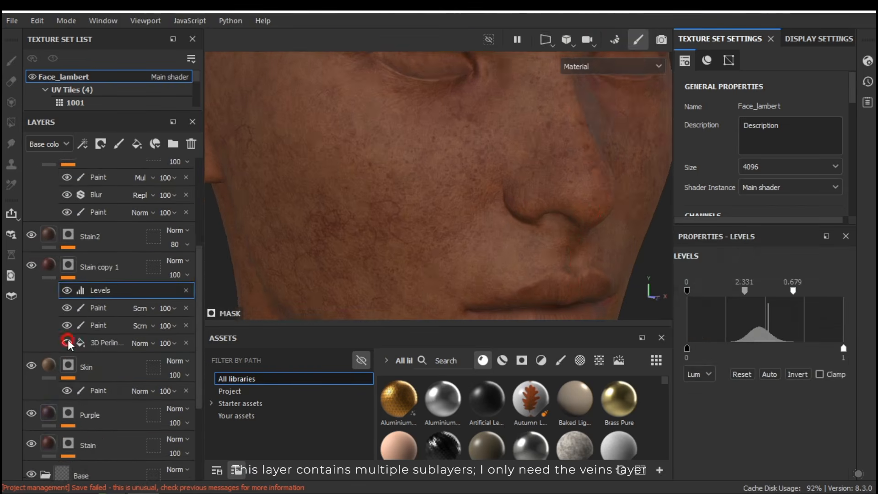
pyautogui.click(68, 343)
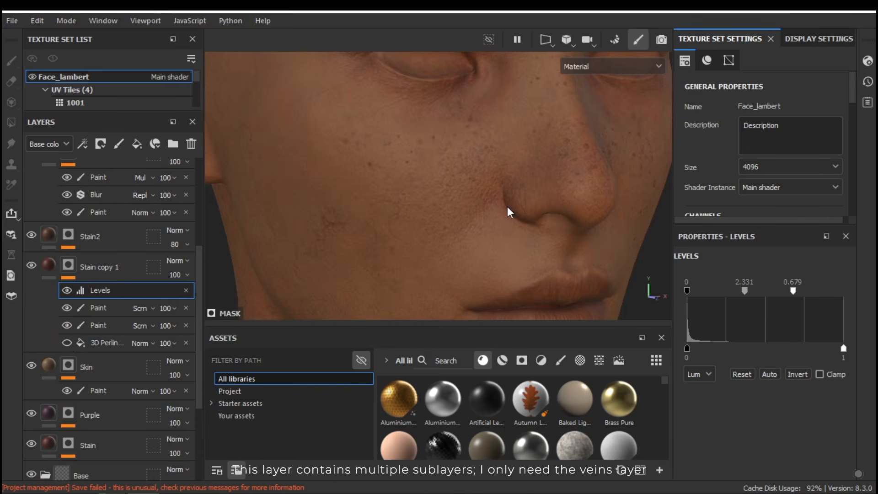
pyautogui.scroll(-4, 511, 189)
pyautogui.scroll(5, 414, 160)
pyautogui.keyDown('alt'); pyautogui.moveTo(418, 172); pyautogui.dragTo(565, 157); pyautogui.keyUp('alt')
pyautogui.keyDown('alt'); pyautogui.moveTo(565, 157); pyautogui.dragTo(588, 203, button='middle'); pyautogui.keyUp('alt')
pyautogui.moveTo(587, 203)
pyautogui.keyDown('alt'); pyautogui.mouseDown()
pyautogui.moveTo(517, 177)
pyautogui.moveTo(459, 190)
pyautogui.moveTo(514, 190)
pyautogui.moveTo(535, 233)
pyautogui.moveTo(471, 200)
pyautogui.mouseUp(); pyautogui.keyUp('alt')
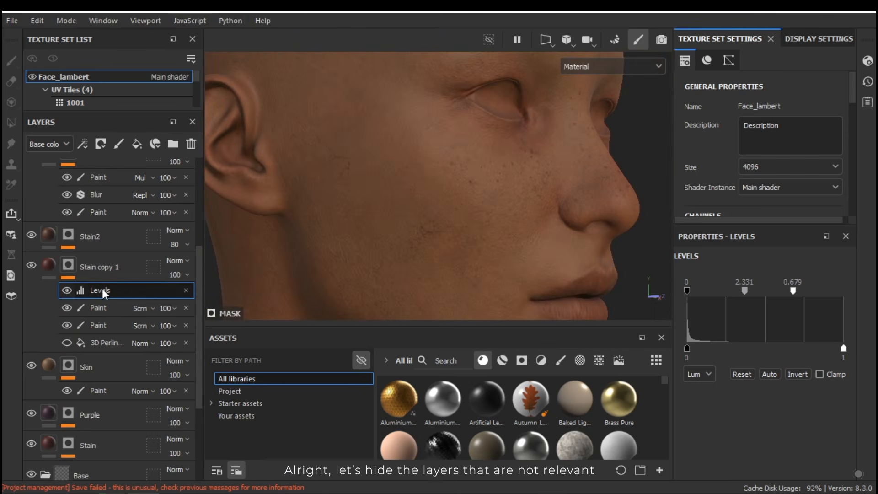
# Hide the upper Paint and Levels effects in the copied Stain layer's mask and rename the layer Veins
pyautogui.click(70, 311)
pyautogui.click(67, 309)
pyautogui.keyDown('alt'); pyautogui.moveTo(533, 146); pyautogui.dragTo(420, 132, button='middle'); pyautogui.keyUp('alt')
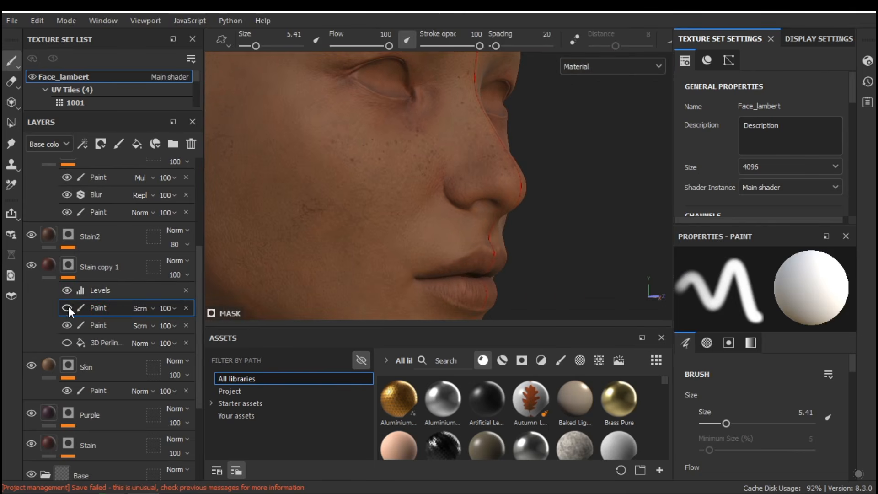
pyautogui.click(67, 290)
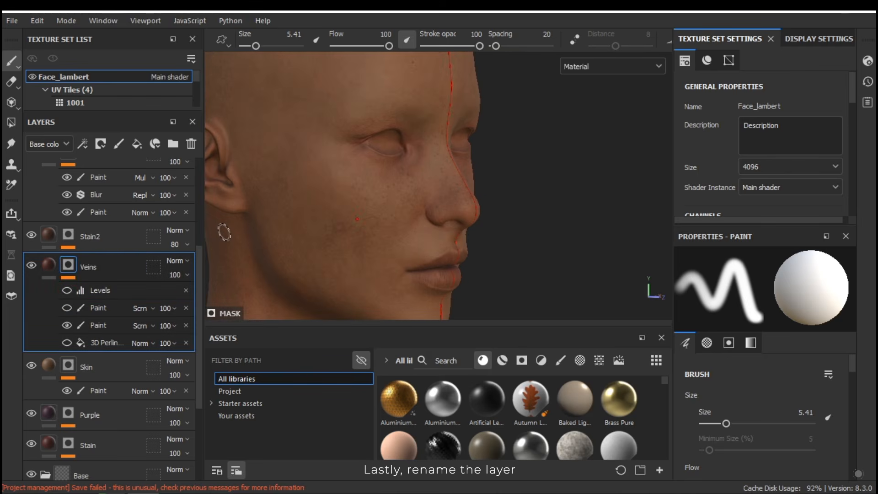
# Reduce the Veins layer's opacity to 40 and check the effect on the cheek
pyautogui.keyDown('alt'); pyautogui.moveTo(319, 231); pyautogui.dragTo(411, 229); pyautogui.keyUp('alt')
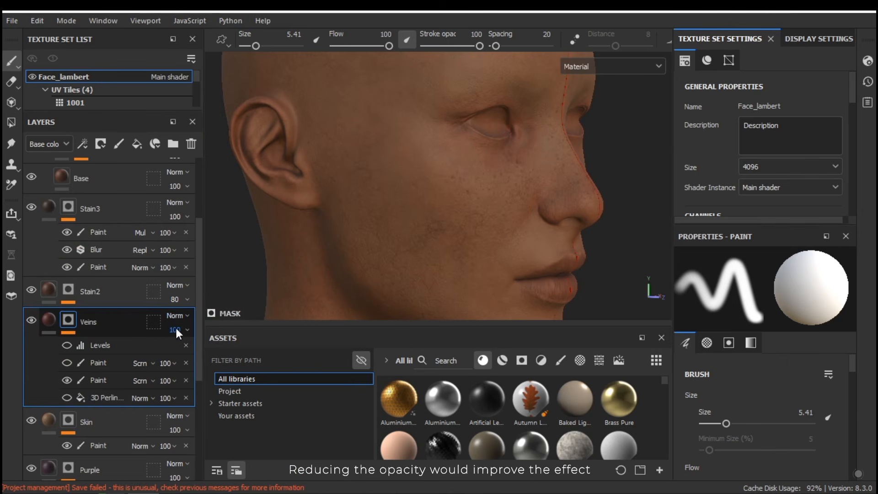
pyautogui.click(176, 330)
pyautogui.click(192, 353)
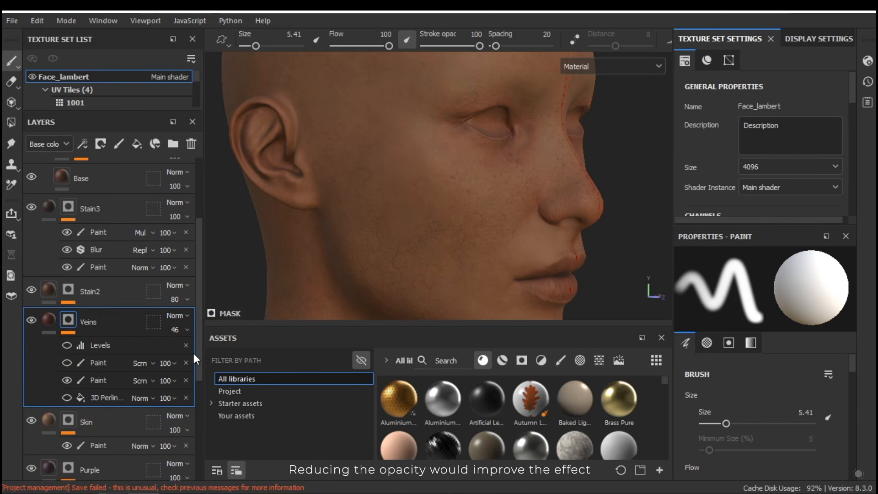
pyautogui.click(175, 330)
pyautogui.doubleClick(223, 341)
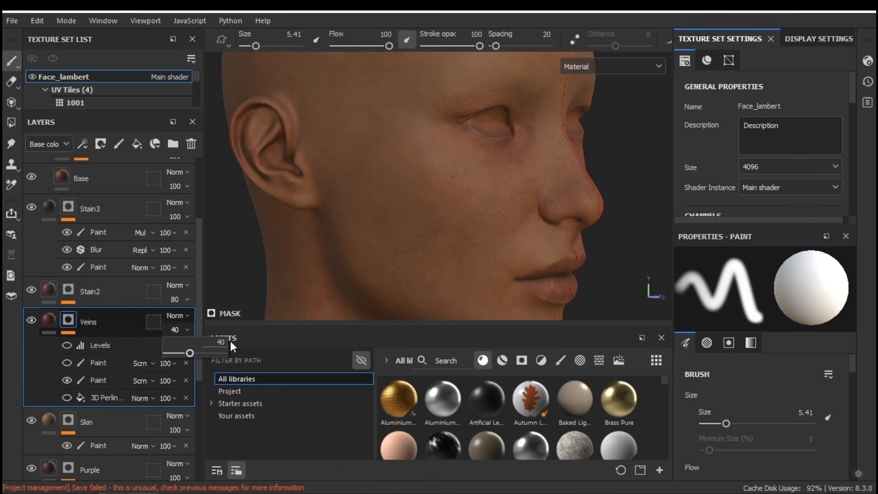
pyautogui.click(602, 238)
pyautogui.scroll(5, 466, 241)
pyautogui.scroll(-4, 494, 226)
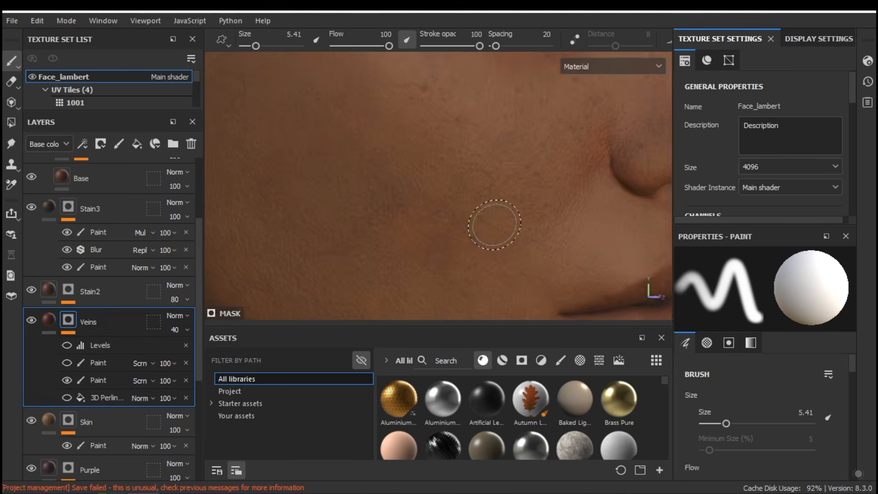
pyautogui.keyDown('alt'); pyautogui.moveTo(494, 226); pyautogui.dragTo(516, 226); pyautogui.keyUp('alt')
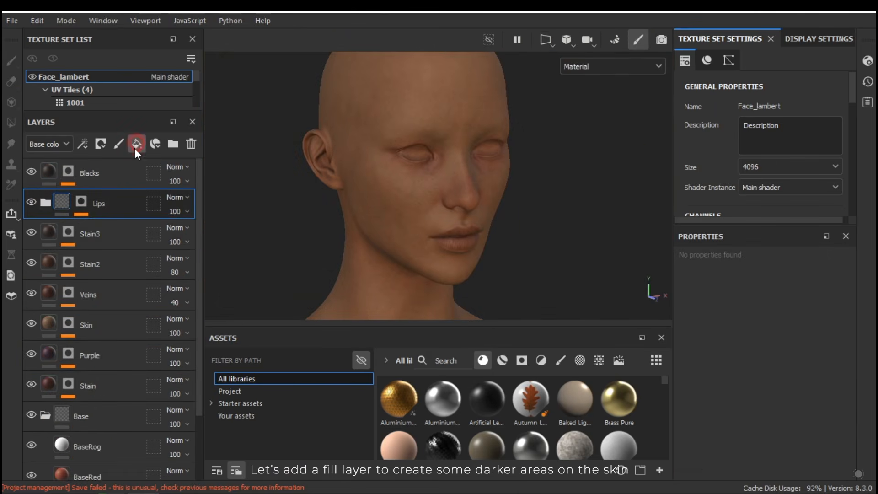
# Add a fill layer above the Lips folder and name it DarkPoints
pyautogui.click(136, 143)
pyautogui.doubleClick(75, 200)
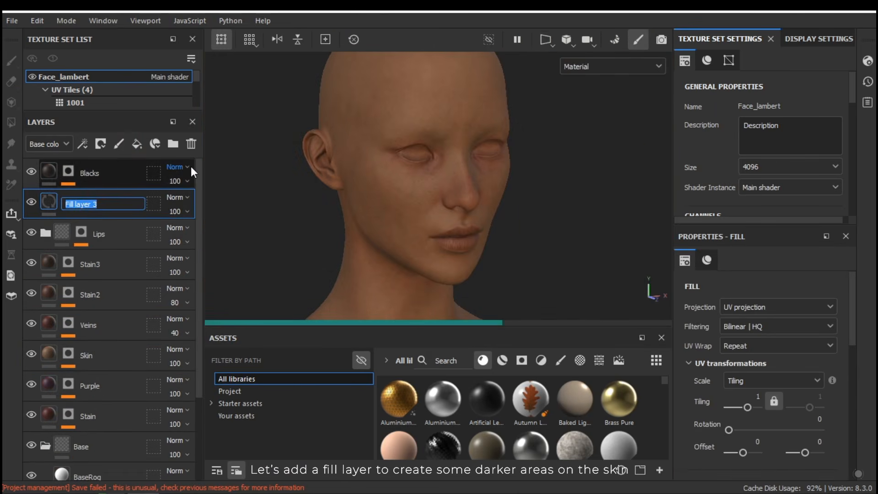
pyautogui.write('Dark')
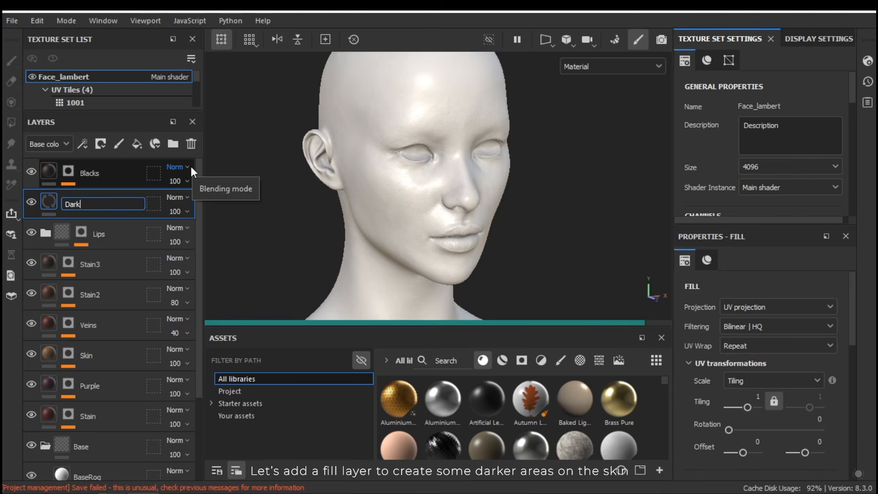
pyautogui.write('Points')
pyautogui.press('Return')
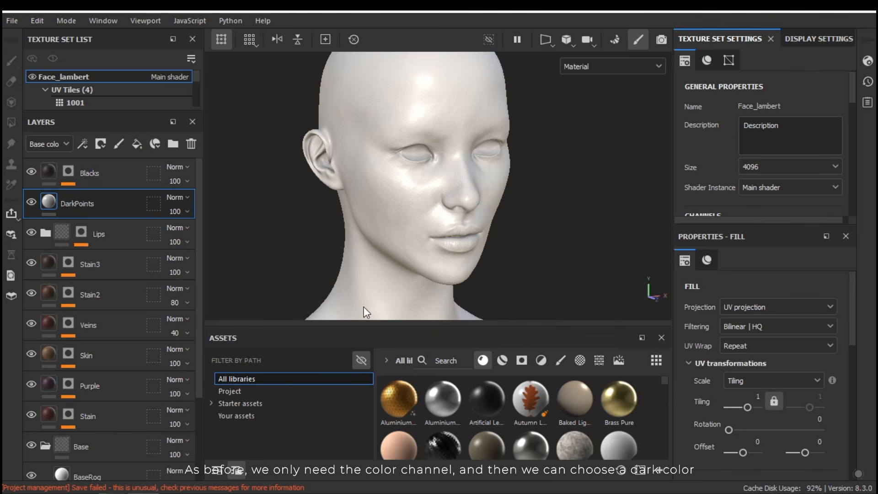
# Keep only the color channel active on DarkPoints and give it a dark base color
pyautogui.scroll(-4, 812, 365)
pyautogui.click(731, 352)
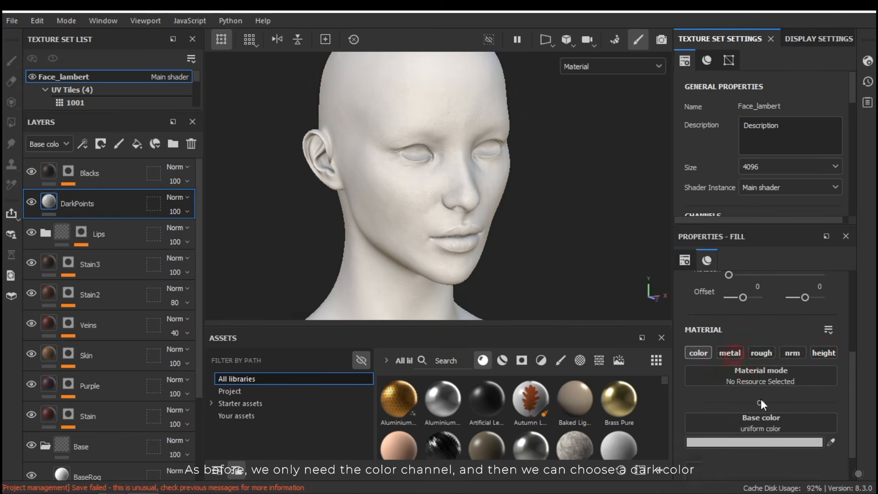
pyautogui.click(732, 442)
pyautogui.click(595, 402)
pyautogui.moveTo(594, 402); pyautogui.dragTo(659, 399)
pyautogui.click(748, 416)
pyautogui.click(754, 244)
# Give the DarkPoints layer a black mask and add a paint effect to that mask
pyautogui.rightClick(44, 203)
pyautogui.click(118, 22)
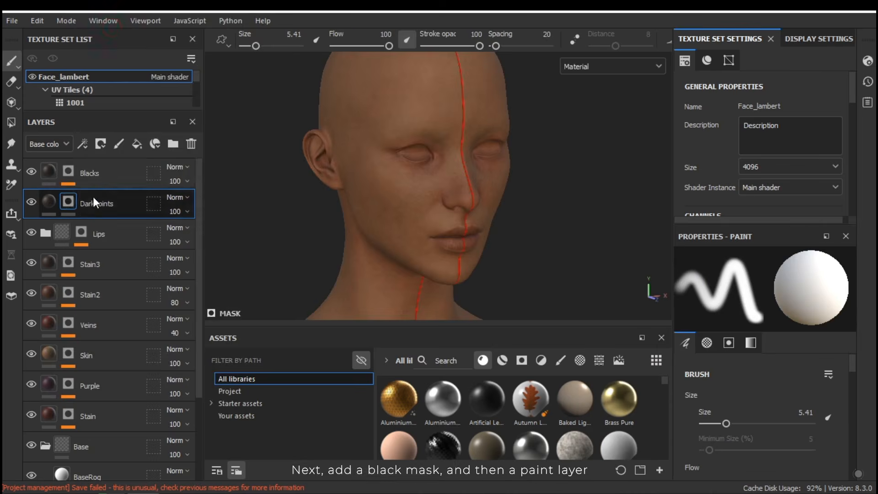
pyautogui.rightClick(69, 203)
pyautogui.click(137, 430)
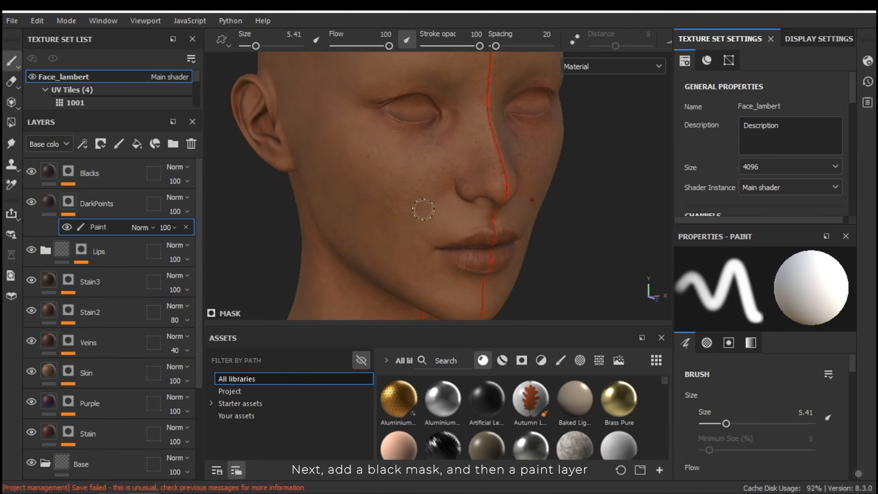
# Paint white over the cheek and the area near the ear in the DarkPoints mask with the Dirt Spots brush at size 19.45
pyautogui.keyDown('alt'); pyautogui.moveTo(446, 131); pyautogui.dragTo(479, 181); pyautogui.keyUp('alt')
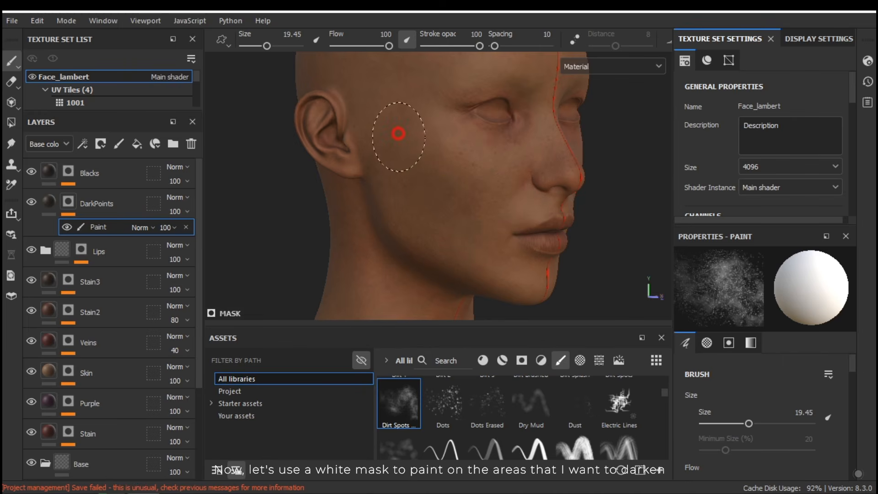
pyautogui.moveTo(507, 197)
pyautogui.keyDown('alt'); pyautogui.mouseDown()
pyautogui.moveTo(447, 198)
pyautogui.moveTo(365, 157)
pyautogui.moveTo(530, 190)
pyautogui.moveTo(480, 219)
pyautogui.moveTo(413, 141)
pyautogui.mouseUp(); pyautogui.keyUp('alt')
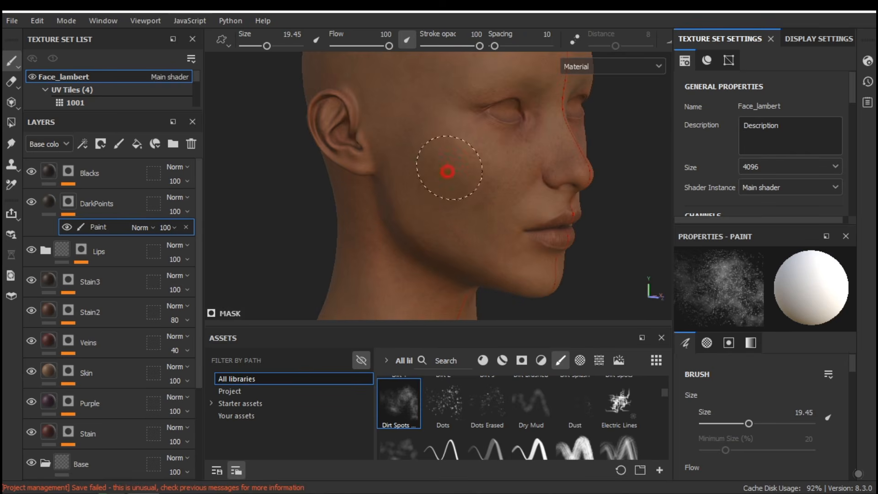
pyautogui.moveTo(427, 151)
pyautogui.keyDown('alt'); pyautogui.mouseDown()
pyautogui.moveTo(480, 192)
pyautogui.moveTo(526, 167)
pyautogui.mouseUp(); pyautogui.keyUp('alt')
# Reduce the brush size to 5.81 and refine the dark areas beside the nose, alternating between white and black
pyautogui.scroll(5, 526, 167)
pyautogui.keyDown('ctrl'); pyautogui.moveTo(504, 151); pyautogui.dragTo(486, 137, button='right'); pyautogui.keyUp('ctrl')
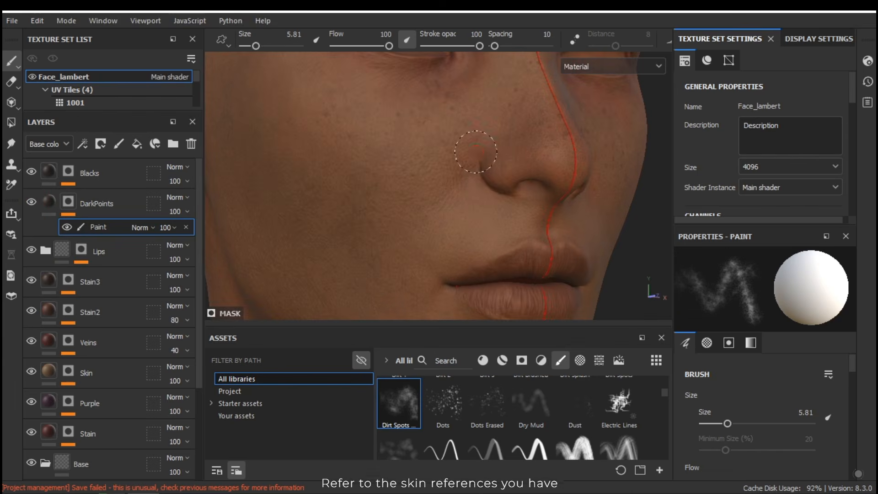
pyautogui.scroll(-2, 529, 182)
pyautogui.keyDown('alt'); pyautogui.moveTo(518, 192); pyautogui.dragTo(529, 178); pyautogui.keyUp('alt')
pyautogui.press('x')
pyautogui.press('x')
pyautogui.press('x')
pyautogui.press('x')
pyautogui.press('x')
pyautogui.press('x')
# Refine the DarkPoints mask from beside the nose to around the eye with brush size 2.8, alternating between white and black
pyautogui.moveTo(446, 177)
pyautogui.keyDown('alt'); pyautogui.mouseDown()
pyautogui.moveTo(499, 133)
pyautogui.moveTo(458, 202)
pyautogui.moveTo(386, 153)
pyautogui.mouseUp(); pyautogui.keyUp('alt')
pyautogui.press('x')
pyautogui.scroll(3, 503, 224)
pyautogui.press('x')
pyautogui.press('x')
pyautogui.scroll(-2, 500, 220)
pyautogui.scroll(3, 476, 180)
pyautogui.press('x')
pyautogui.press('x')
pyautogui.scroll(-1, 420, 207)
pyautogui.scroll(3, 485, 196)
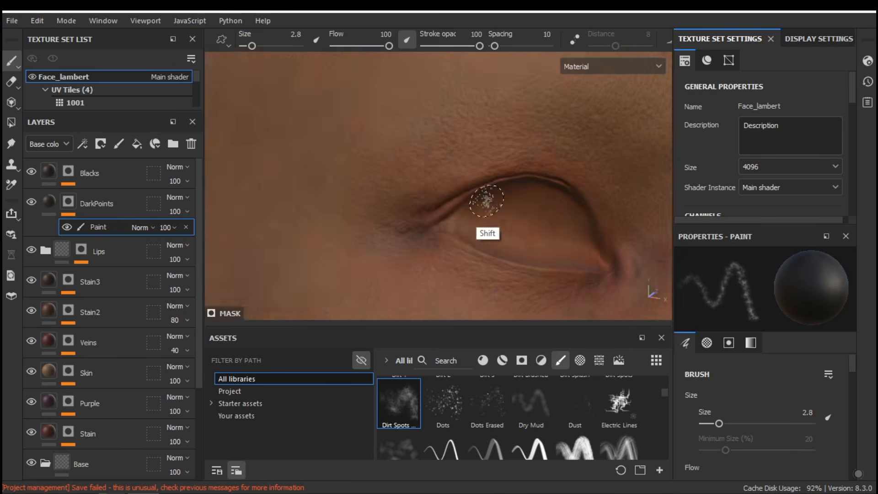
pyautogui.press('x')
pyautogui.press('x')
pyautogui.scroll(-5, 474, 190)
# Paint the DarkPoints mask in and around the ear with brush size 3.74, alternating between white and black
pyautogui.moveTo(451, 241)
pyautogui.keyDown('alt'); pyautogui.mouseDown()
pyautogui.moveTo(561, 302)
pyautogui.moveTo(519, 224)
pyautogui.mouseUp(); pyautogui.keyUp('alt')
pyautogui.press('x')
pyautogui.keyDown('ctrl'); pyautogui.moveTo(519, 224); pyautogui.dragTo(524, 208, button='right'); pyautogui.keyUp('ctrl')
pyautogui.press('x')
pyautogui.moveTo(486, 220)
pyautogui.mouseDown()
pyautogui.moveTo(477, 210)
pyautogui.moveTo(512, 201)
pyautogui.mouseUp()
pyautogui.press('x')
pyautogui.moveTo(479, 195); pyautogui.dragTo(483, 149)
pyautogui.press('x')
pyautogui.moveTo(462, 176)
pyautogui.keyDown('alt'); pyautogui.mouseDown()
pyautogui.moveTo(488, 182)
pyautogui.moveTo(471, 176)
pyautogui.mouseUp(); pyautogui.keyUp('alt')
pyautogui.press('x')
pyautogui.moveTo(461, 171)
pyautogui.mouseDown()
pyautogui.moveTo(431, 118)
pyautogui.moveTo(423, 170)
pyautogui.moveTo(478, 182)
pyautogui.mouseUp()
pyautogui.press('x')
pyautogui.press('x')
pyautogui.moveTo(389, 151)
pyautogui.mouseDown()
pyautogui.moveTo(393, 186)
pyautogui.moveTo(447, 254)
pyautogui.mouseUp()
pyautogui.press('x')
pyautogui.press('x')
pyautogui.moveTo(418, 120); pyautogui.dragTo(393, 175)
pyautogui.press('x')
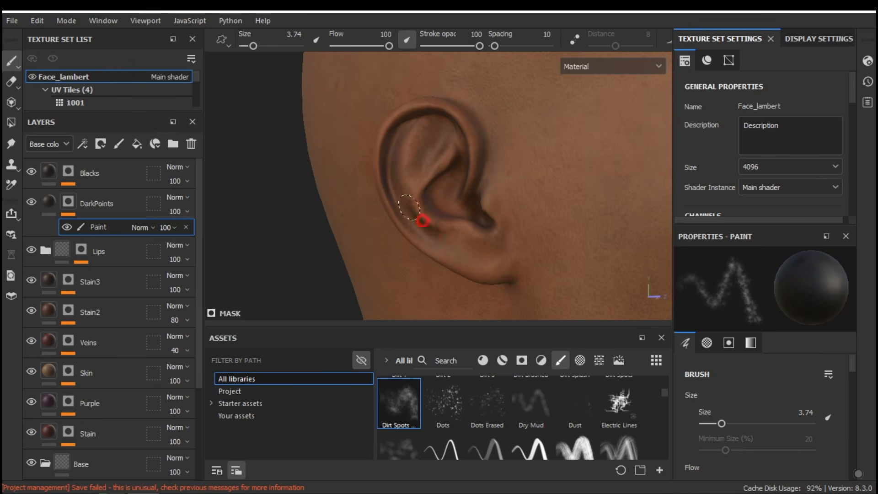
# Compare the face with the DarkPoints layer hidden and shown, and set the layer's opacity to 80
pyautogui.click(31, 201)
pyautogui.click(32, 201)
pyautogui.press('x')
pyautogui.press('x')
pyautogui.moveTo(432, 224)
pyautogui.keyDown('alt'); pyautogui.mouseDown()
pyautogui.moveTo(457, 206)
pyautogui.moveTo(439, 204)
pyautogui.mouseUp(); pyautogui.keyUp('alt')
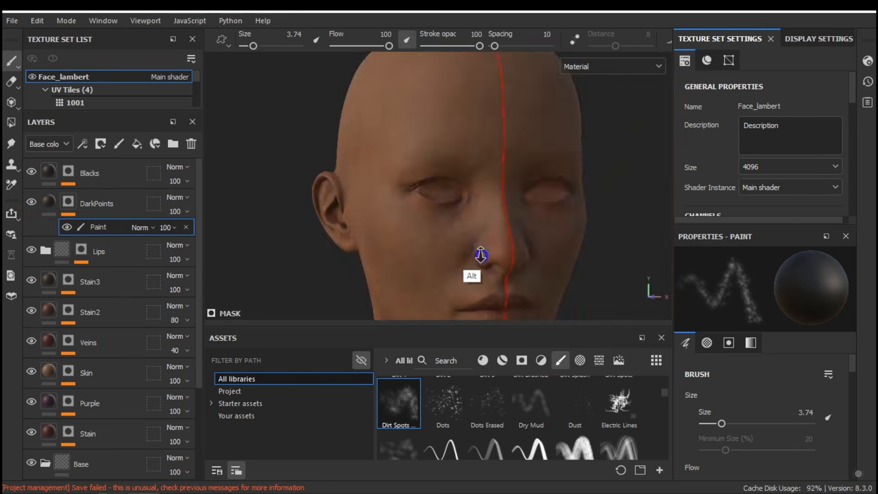
pyautogui.keyDown('alt'); pyautogui.moveTo(438, 204); pyautogui.dragTo(435, 220, button='right'); pyautogui.keyUp('alt')
pyautogui.press('x')
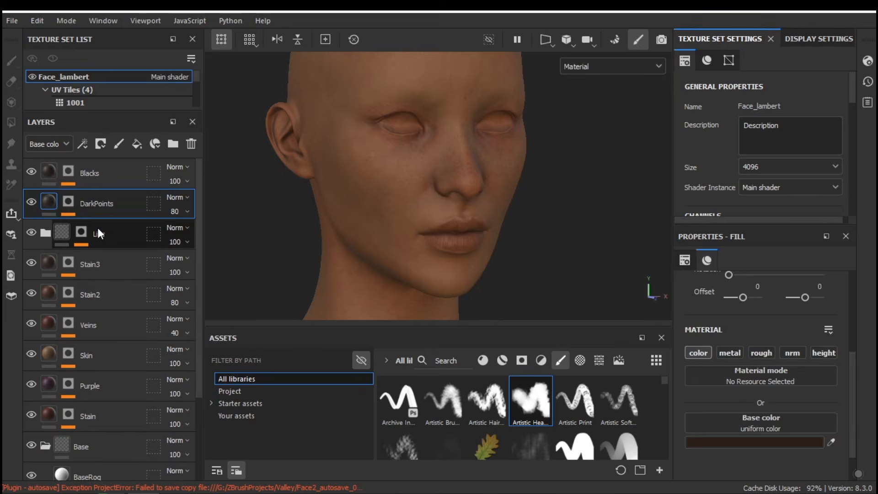
# Add a fill layer above the Lips folder and move it between the Blacks and DarkPoints layers
pyautogui.click(98, 231)
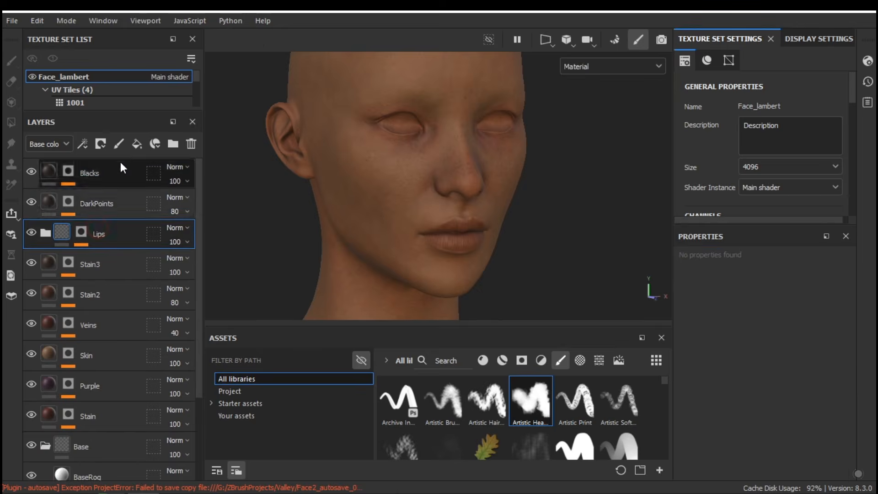
pyautogui.click(136, 146)
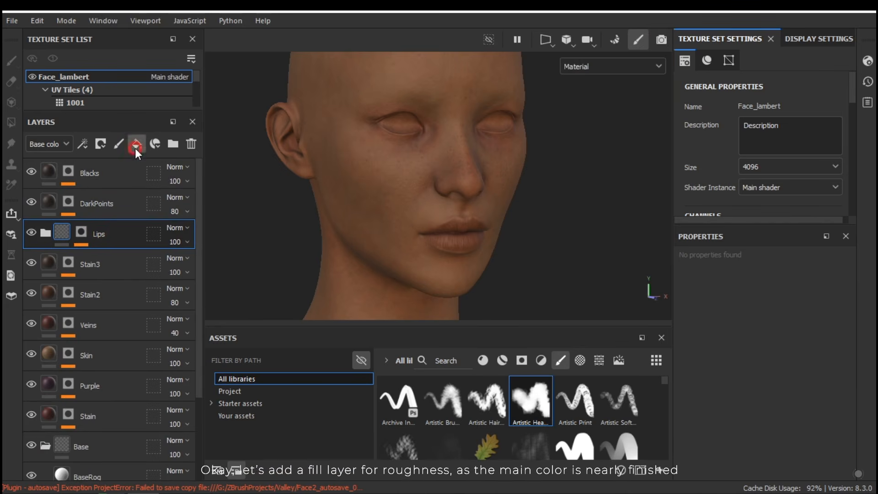
pyautogui.click(104, 204)
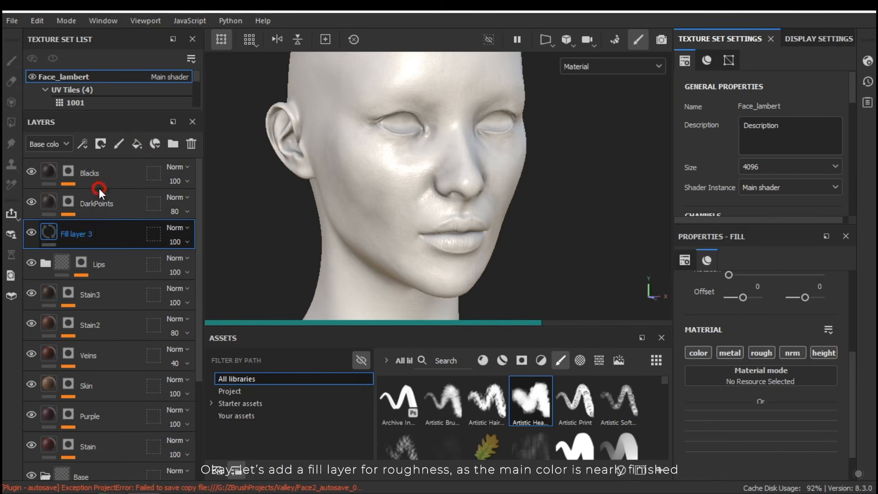
pyautogui.moveTo(94, 236); pyautogui.dragTo(94, 201)
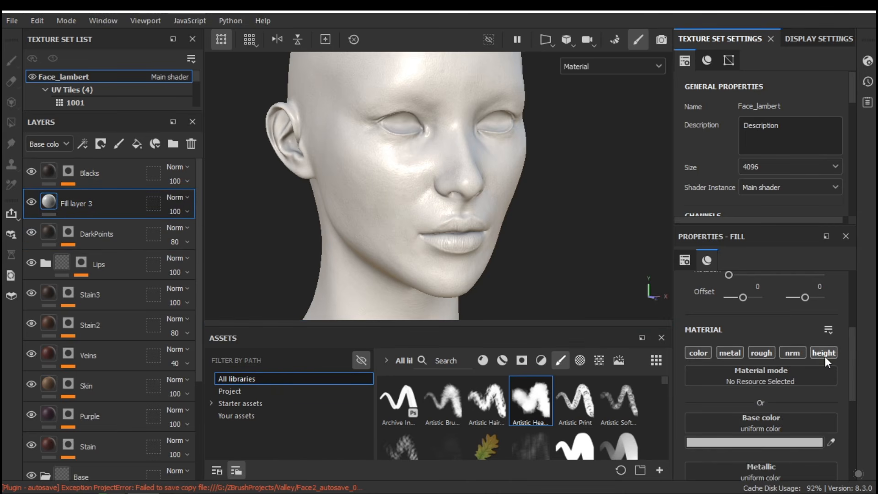
# Keep only the roughness channel active on the new fill layer and rename it WetPoints
pyautogui.click(729, 352)
pyautogui.click(705, 352)
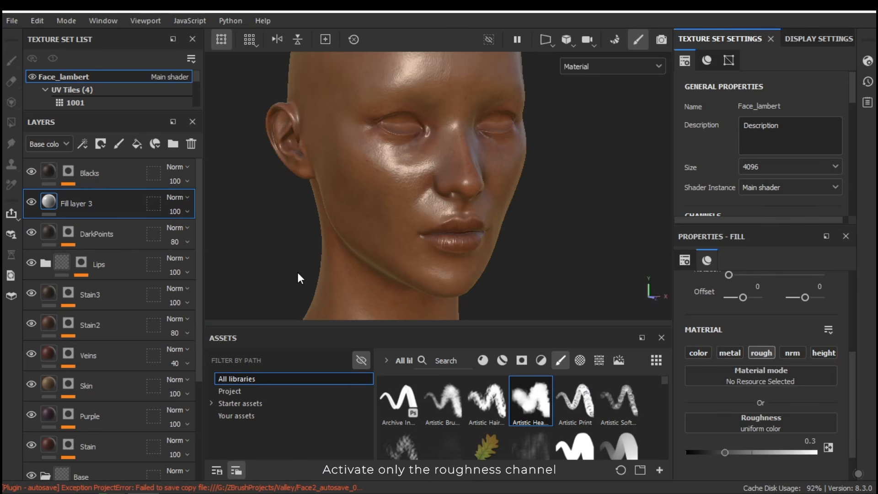
pyautogui.doubleClick(76, 203)
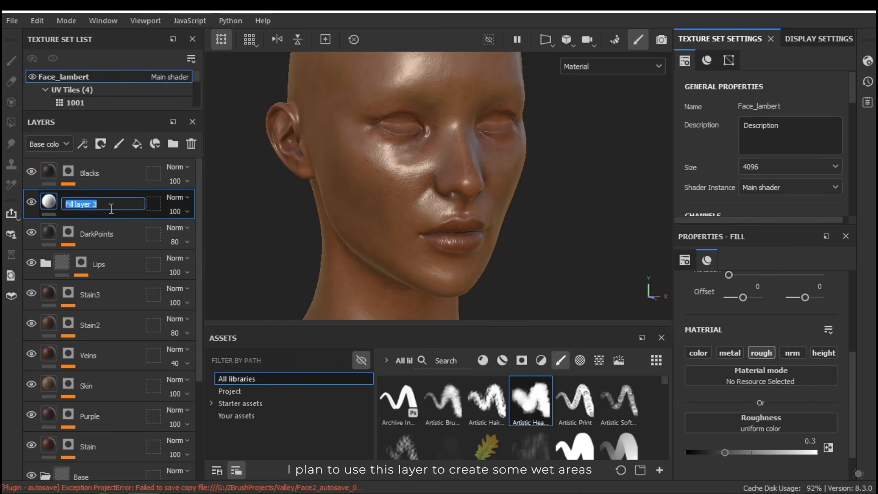
pyautogui.write('WetPoints')
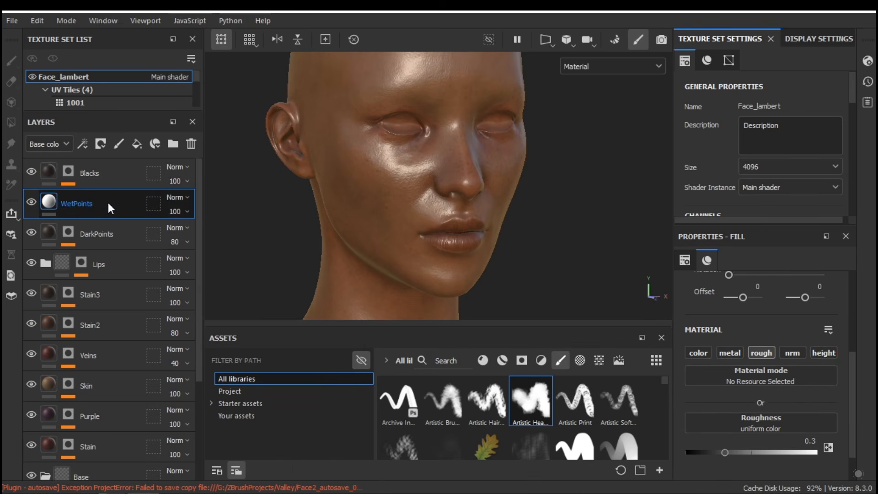
pyautogui.press('Return')
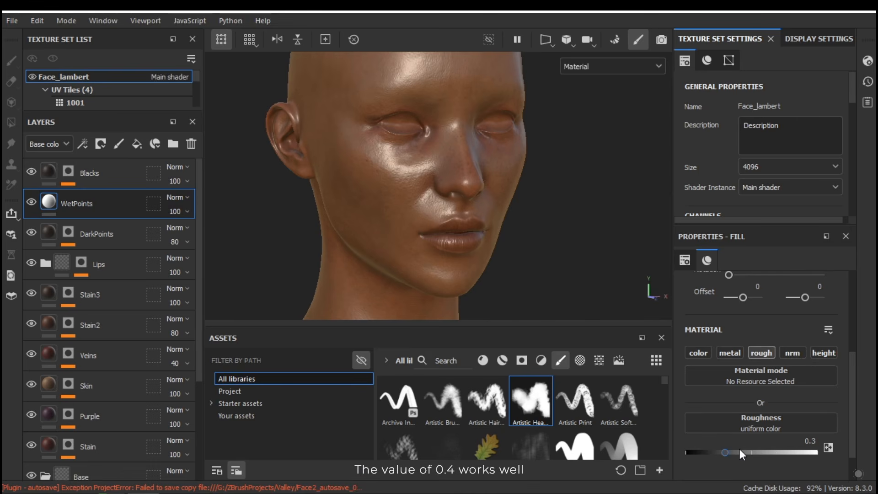
# Set the WetPoints layer's roughness to 0.4 and check the shine on the face
pyautogui.click(738, 449)
pyautogui.scroll(5, 462, 246)
pyautogui.keyDown('alt'); pyautogui.moveTo(473, 240); pyautogui.dragTo(412, 229); pyautogui.keyUp('alt')
pyautogui.scroll(-5, 454, 218)
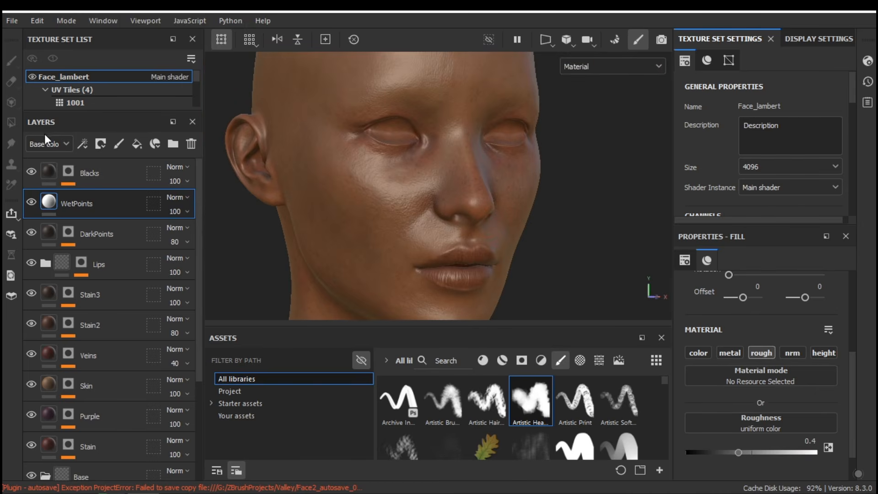
# Give the WetPoints layer a black mask and add a paint effect to that mask
pyautogui.rightClick(49, 204)
pyautogui.click(117, 22)
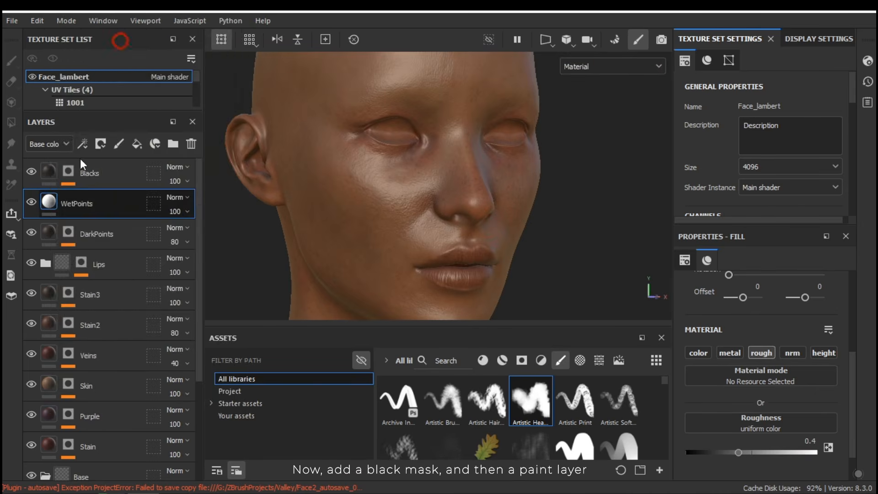
pyautogui.rightClick(71, 203)
pyautogui.click(128, 431)
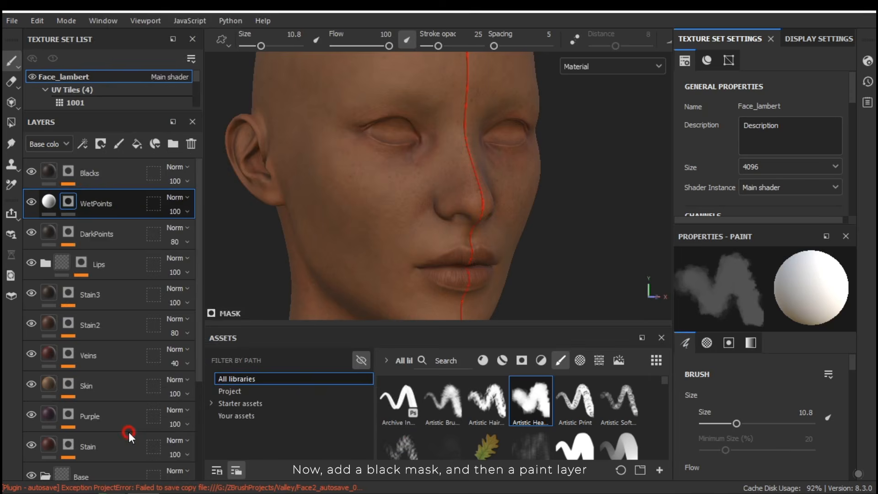
# Paint the lips in the WetPoints mask, reduce the brush size to 4.26 and display only the Roughness channel
pyautogui.scroll(5, 443, 270)
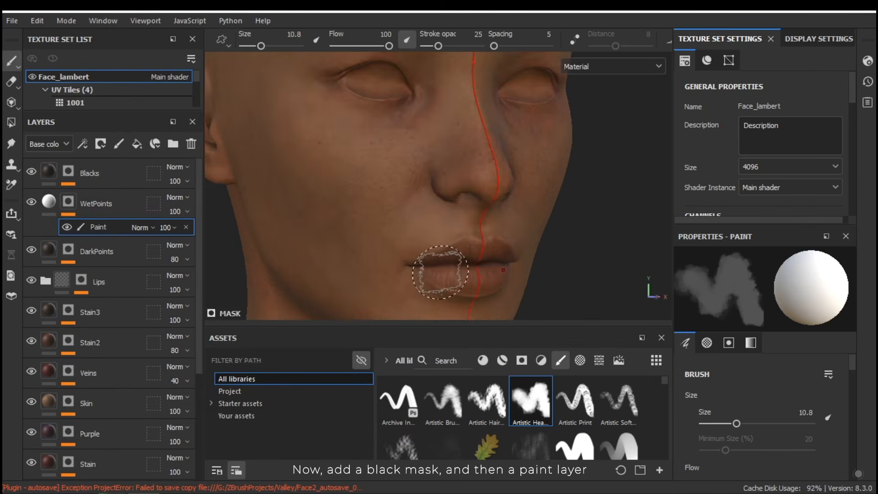
pyautogui.keyDown('alt'); pyautogui.moveTo(455, 256); pyautogui.dragTo(418, 223); pyautogui.keyUp('alt')
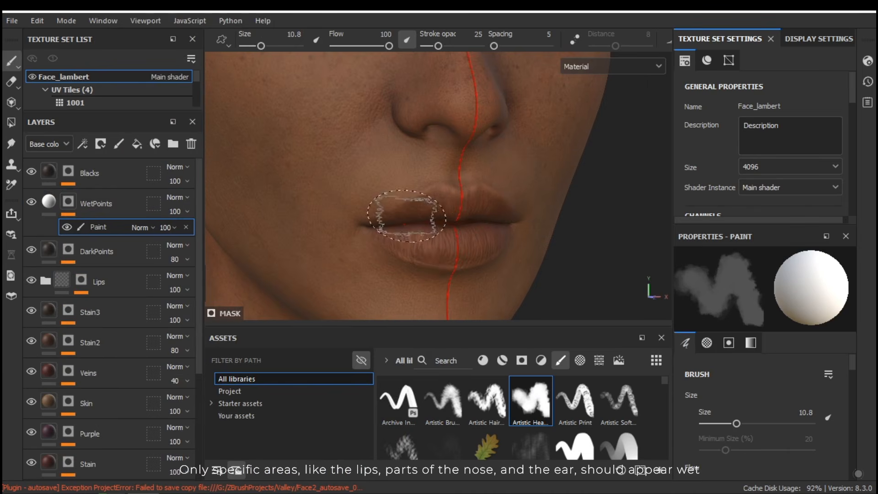
pyautogui.press('x')
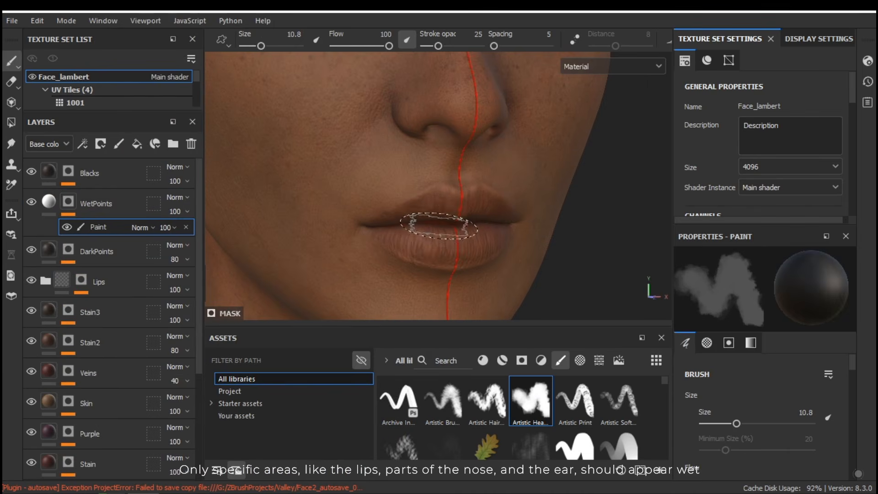
pyautogui.press('x')
pyautogui.moveTo(439, 211)
pyautogui.keyDown('alt'); pyautogui.mouseDown(button='right')
pyautogui.moveTo(490, 280)
pyautogui.moveTo(428, 202)
pyautogui.moveTo(412, 202)
pyautogui.mouseUp(button='right'); pyautogui.keyUp('alt')
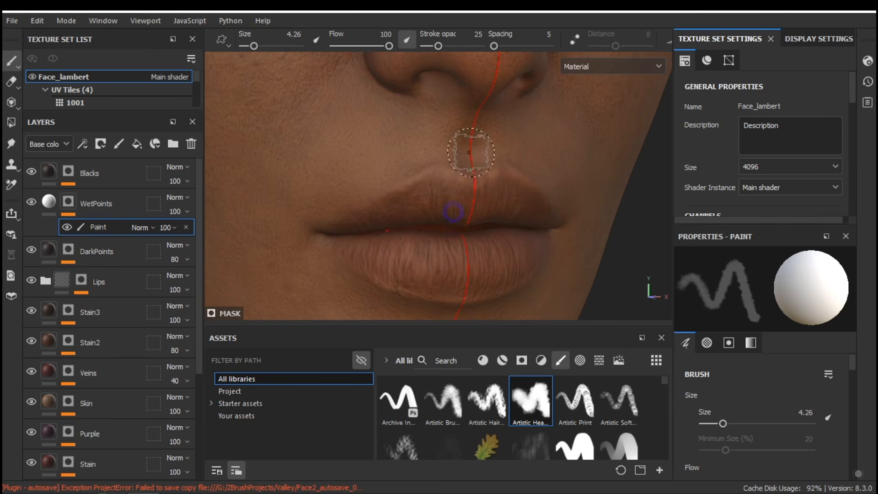
pyautogui.click(588, 67)
pyautogui.click(588, 147)
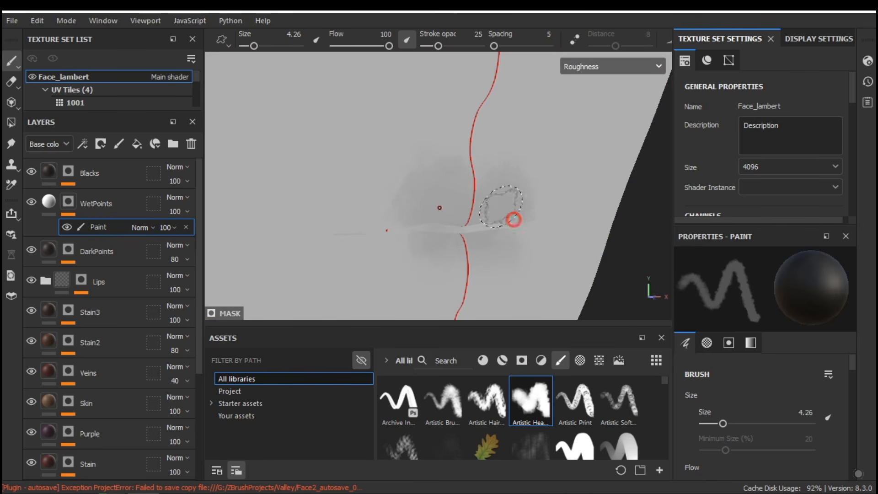
# Return to the Material view and continue painting the upper and lower lips in the WetPoints mask at brush size 3.99
pyautogui.press('m')
pyautogui.click(49, 202)
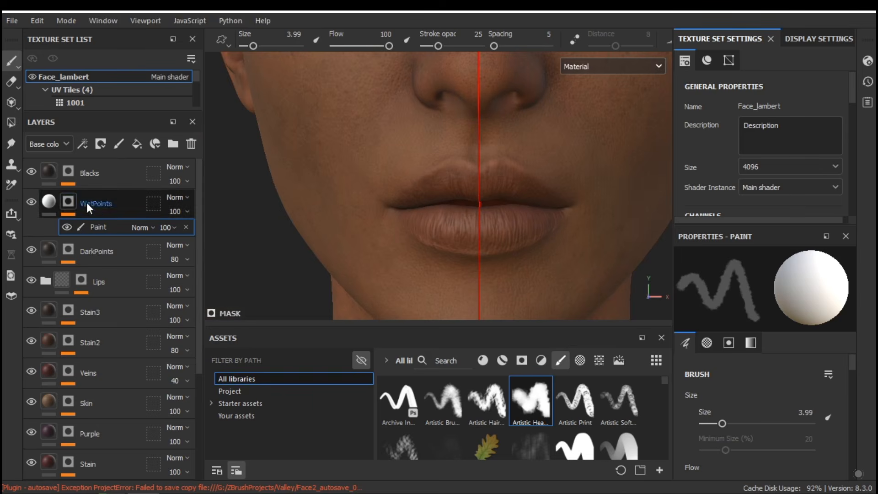
pyautogui.click(68, 202)
pyautogui.moveTo(449, 184)
pyautogui.keyDown('alt'); pyautogui.mouseDown()
pyautogui.moveTo(425, 160)
pyautogui.moveTo(477, 176)
pyautogui.mouseUp(); pyautogui.keyUp('alt')
pyautogui.click(106, 230)
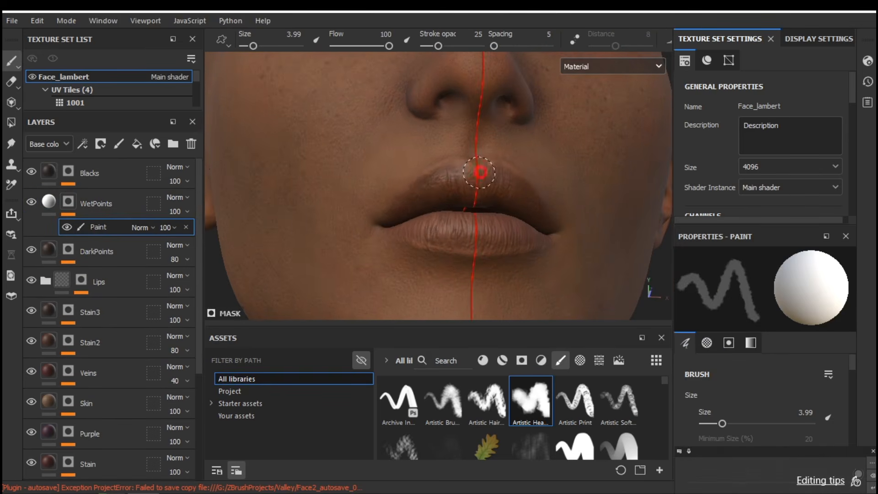
pyautogui.keyDown('alt'); pyautogui.moveTo(410, 203); pyautogui.dragTo(469, 211); pyautogui.keyUp('alt')
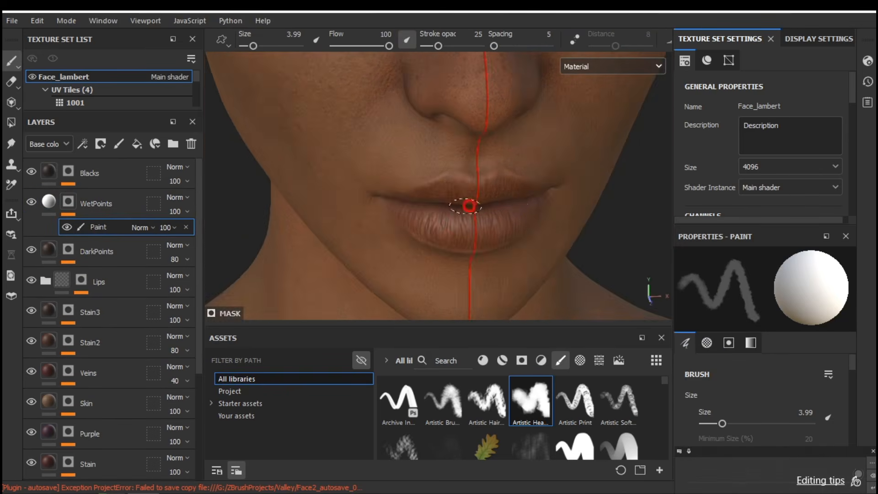
# Fill in the lips in the Roughness view with stroke opacity raised to 100, and return to the Material view
pyautogui.press('c')
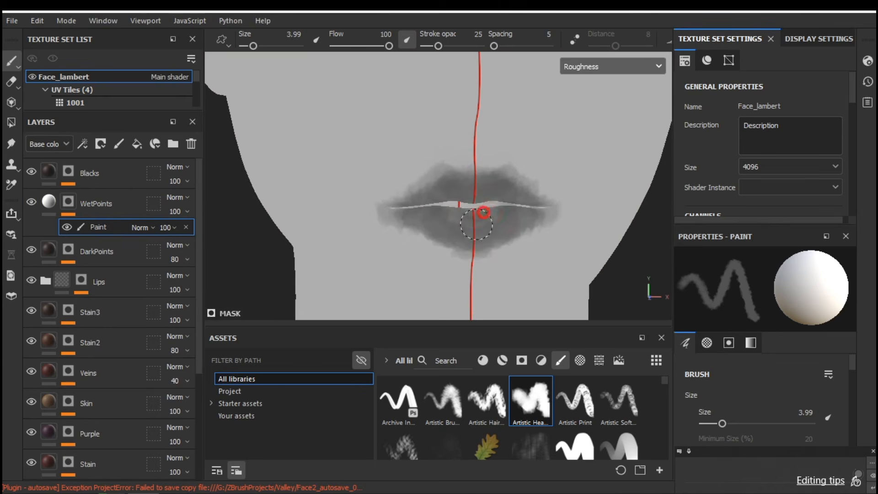
pyautogui.moveTo(478, 196); pyautogui.dragTo(491, 196)
pyautogui.keyDown('alt'); pyautogui.moveTo(491, 196); pyautogui.dragTo(481, 174); pyautogui.keyUp('alt')
pyautogui.moveTo(438, 46); pyautogui.dragTo(507, 54)
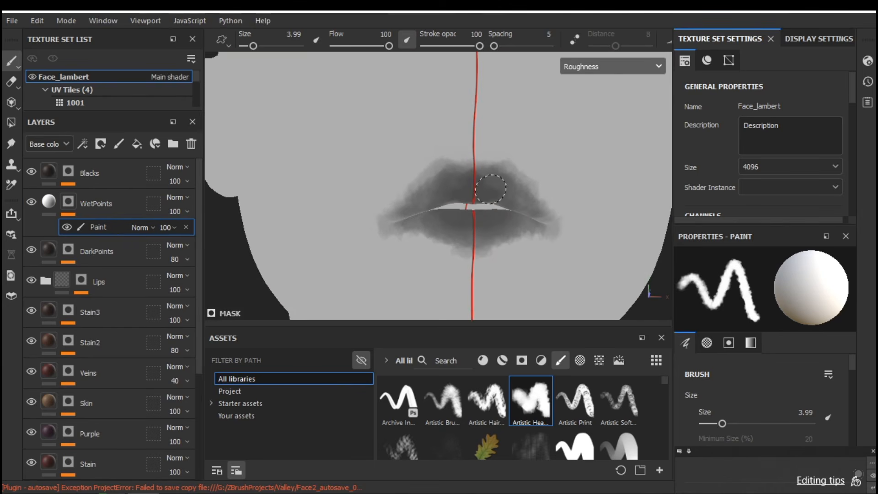
pyautogui.keyDown('alt'); pyautogui.moveTo(419, 210); pyautogui.dragTo(501, 222); pyautogui.keyUp('alt')
pyautogui.click(599, 68)
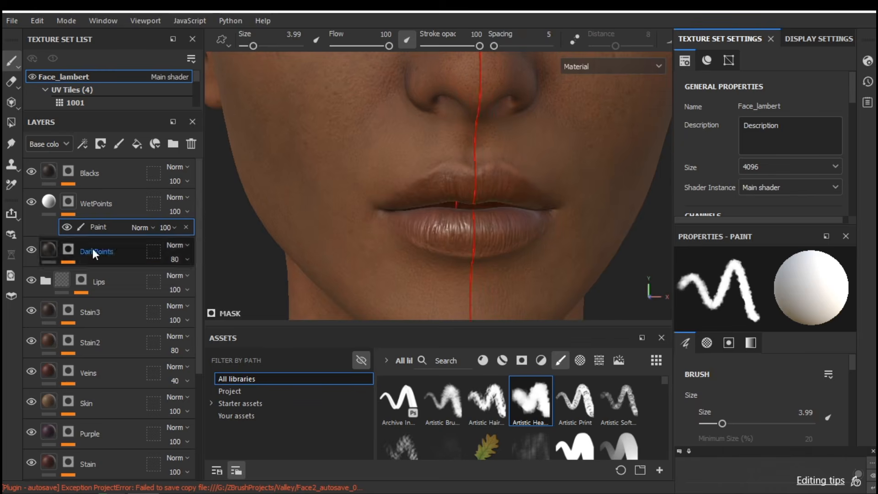
# Adjust the WetPoints roughness to 0.4 and paint more shine on the lower lip in its mask
pyautogui.click(49, 202)
pyautogui.moveTo(817, 454); pyautogui.dragTo(739, 452)
pyautogui.keyDown('alt'); pyautogui.moveTo(425, 197); pyautogui.dragTo(485, 197, button='right'); pyautogui.keyUp('alt')
pyautogui.click(69, 202)
pyautogui.moveTo(433, 219); pyautogui.dragTo(446, 233)
pyautogui.keyDown('alt'); pyautogui.moveTo(393, 191); pyautogui.dragTo(502, 172); pyautogui.keyUp('alt')
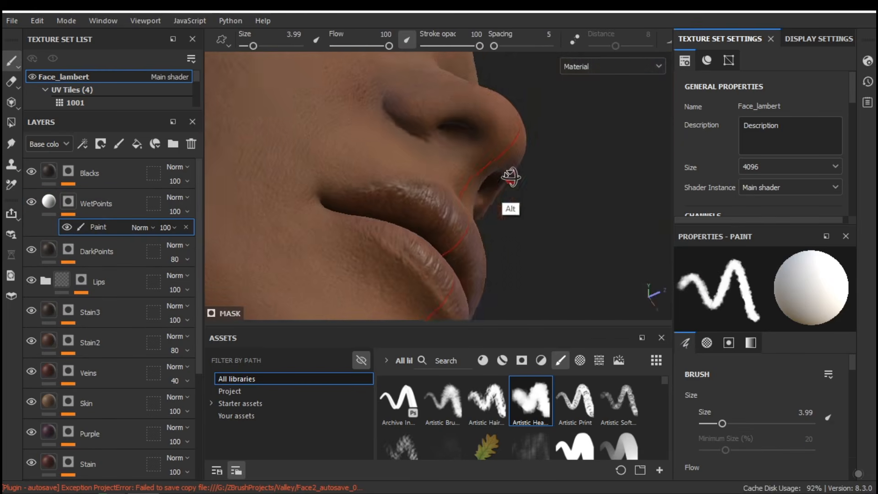
# Clean up the wet areas along the lip edges, alternating between black and white and resizing the brush
pyautogui.press('x')
pyautogui.keyDown('ctrl'); pyautogui.moveTo(388, 180); pyautogui.dragTo(400, 180, button='right'); pyautogui.keyUp('ctrl')
pyautogui.moveTo(402, 180); pyautogui.dragTo(394, 180)
pyautogui.keyDown('alt'); pyautogui.moveTo(526, 274); pyautogui.dragTo(439, 219); pyautogui.keyUp('alt')
pyautogui.press('x')
pyautogui.keyDown('ctrl'); pyautogui.moveTo(453, 257); pyautogui.dragTo(437, 256, button='right'); pyautogui.keyUp('ctrl')
pyautogui.moveTo(426, 256); pyautogui.dragTo(395, 251)
pyautogui.keyDown('alt'); pyautogui.moveTo(494, 202); pyautogui.dragTo(450, 219); pyautogui.keyUp('alt')
pyautogui.moveTo(451, 220); pyautogui.dragTo(500, 202)
# Paint white over the nose tip and along the nose bridge in the WetPoints mask with brush size 6.61
pyautogui.keyDown('alt'); pyautogui.moveTo(500, 202); pyautogui.dragTo(453, 169, button='right'); pyautogui.keyUp('alt')
pyautogui.moveTo(453, 170)
pyautogui.keyDown('alt'); pyautogui.mouseDown()
pyautogui.moveTo(482, 178)
pyautogui.moveTo(487, 193)
pyautogui.mouseUp(); pyautogui.keyUp('alt')
pyautogui.moveTo(488, 201)
pyautogui.keyDown('alt'); pyautogui.mouseDown(button='right')
pyautogui.moveTo(507, 254)
pyautogui.moveTo(526, 274)
pyautogui.mouseUp(button='right'); pyautogui.keyUp('alt')
pyautogui.keyDown('ctrl'); pyautogui.moveTo(398, 192); pyautogui.dragTo(412, 192, button='right'); pyautogui.keyUp('ctrl')
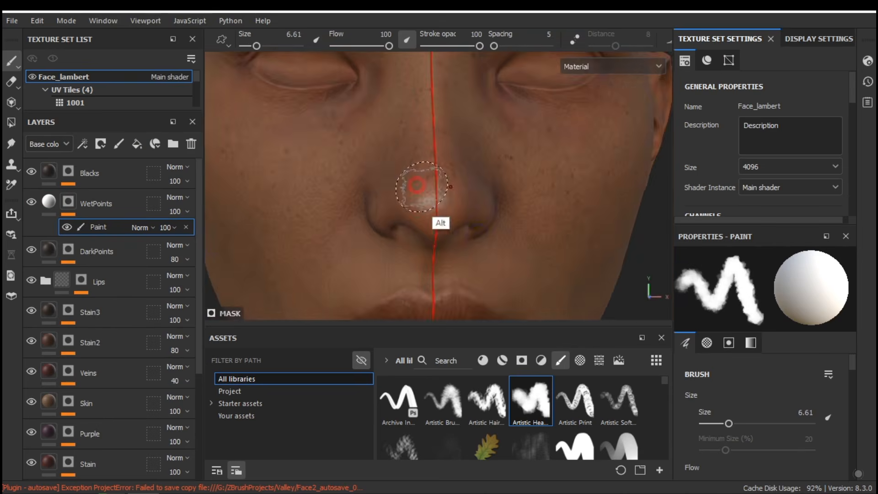
pyautogui.moveTo(412, 191); pyautogui.dragTo(433, 194)
pyautogui.keyDown('alt'); pyautogui.moveTo(462, 151); pyautogui.dragTo(507, 138); pyautogui.keyUp('alt')
pyautogui.keyDown('alt'); pyautogui.moveTo(430, 114); pyautogui.dragTo(431, 133); pyautogui.keyUp('alt')
pyautogui.moveTo(431, 133)
pyautogui.mouseDown()
pyautogui.moveTo(434, 215)
pyautogui.moveTo(449, 226)
pyautogui.moveTo(402, 238)
pyautogui.mouseUp()
# Rework the nose bridge strokes in a single-channel view, alternating between black and white, and return to the Material view
pyautogui.press('x')
pyautogui.click(613, 66)
pyautogui.click(590, 130)
pyautogui.moveTo(476, 197)
pyautogui.keyDown('alt'); pyautogui.mouseDown()
pyautogui.moveTo(452, 197)
pyautogui.moveTo(431, 210)
pyautogui.mouseUp(); pyautogui.keyUp('alt')
pyautogui.press('x')
pyautogui.moveTo(432, 111)
pyautogui.mouseDown()
pyautogui.moveTo(414, 215)
pyautogui.moveTo(392, 241)
pyautogui.moveTo(404, 247)
pyautogui.mouseUp()
pyautogui.press('x')
pyautogui.press('x')
pyautogui.press('x')
pyautogui.press('m')
# Paint wet areas on the upper cheek, under the eye and around its inner corner in the WetPoints mask
pyautogui.moveTo(463, 196)
pyautogui.keyDown('alt'); pyautogui.mouseDown()
pyautogui.moveTo(418, 202)
pyautogui.moveTo(382, 177)
pyautogui.moveTo(476, 181)
pyautogui.moveTo(439, 188)
pyautogui.mouseUp(); pyautogui.keyUp('alt')
pyautogui.keyDown('alt'); pyautogui.moveTo(439, 187); pyautogui.dragTo(448, 233, button='middle'); pyautogui.keyUp('alt')
pyautogui.press('x')
pyautogui.moveTo(445, 233); pyautogui.dragTo(447, 221)
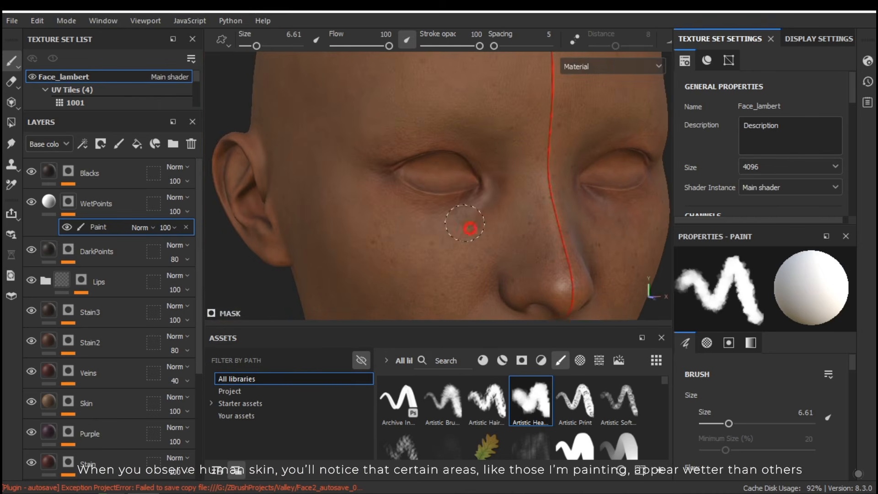
pyautogui.keyDown('alt'); pyautogui.moveTo(447, 222); pyautogui.dragTo(467, 215, button='right'); pyautogui.keyUp('alt')
pyautogui.keyDown('alt'); pyautogui.moveTo(466, 215); pyautogui.dragTo(510, 210); pyautogui.keyUp('alt')
pyautogui.moveTo(510, 210)
pyautogui.keyDown('alt'); pyautogui.mouseDown(button='right')
pyautogui.moveTo(447, 196)
pyautogui.moveTo(453, 241)
pyautogui.moveTo(523, 290)
pyautogui.mouseUp(button='right'); pyautogui.keyUp('alt')
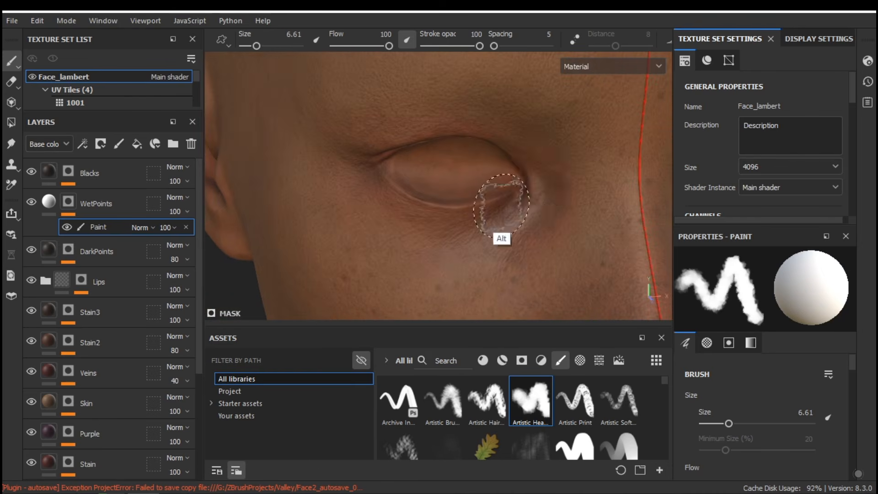
pyautogui.keyDown('ctrl'); pyautogui.moveTo(534, 166); pyautogui.dragTo(518, 199, button='right'); pyautogui.keyUp('ctrl')
pyautogui.keyDown('alt'); pyautogui.moveTo(433, 212); pyautogui.dragTo(480, 220, button='right'); pyautogui.keyUp('alt')
pyautogui.keyDown('ctrl'); pyautogui.moveTo(530, 180); pyautogui.dragTo(526, 179, button='right'); pyautogui.keyUp('ctrl')
pyautogui.moveTo(525, 179); pyautogui.dragTo(374, 189)
# Examine the wet shine around the eye and across the whole face from several angles
pyautogui.moveTo(373, 190)
pyautogui.keyDown('alt'); pyautogui.mouseDown()
pyautogui.moveTo(365, 130)
pyautogui.moveTo(455, 95)
pyautogui.moveTo(517, 160)
pyautogui.mouseUp(); pyautogui.keyUp('alt')
pyautogui.keyDown('alt'); pyautogui.moveTo(494, 156); pyautogui.dragTo(382, 160, button='right'); pyautogui.keyUp('alt')
pyautogui.moveTo(383, 161)
pyautogui.keyDown('alt'); pyautogui.mouseDown()
pyautogui.moveTo(520, 191)
pyautogui.moveTo(408, 196)
pyautogui.mouseUp(); pyautogui.keyUp('alt')
pyautogui.keyDown('ctrl'); pyautogui.moveTo(408, 197); pyautogui.dragTo(480, 228, button='right'); pyautogui.keyUp('ctrl')
pyautogui.keyDown('alt'); pyautogui.moveTo(424, 231); pyautogui.dragTo(471, 161); pyautogui.keyUp('alt')
pyautogui.moveTo(470, 162)
pyautogui.keyDown('alt'); pyautogui.mouseDown(button='right')
pyautogui.moveTo(420, 162)
pyautogui.moveTo(421, 212)
pyautogui.moveTo(430, 204)
pyautogui.mouseUp(button='right'); pyautogui.keyUp('alt')
pyautogui.keyDown('alt'); pyautogui.moveTo(431, 204); pyautogui.dragTo(357, 229); pyautogui.keyUp('alt')
# Create a folder above the WetPoints layer, name it Spec and add a fill effect to it
pyautogui.click(48, 202)
pyautogui.click(93, 209)
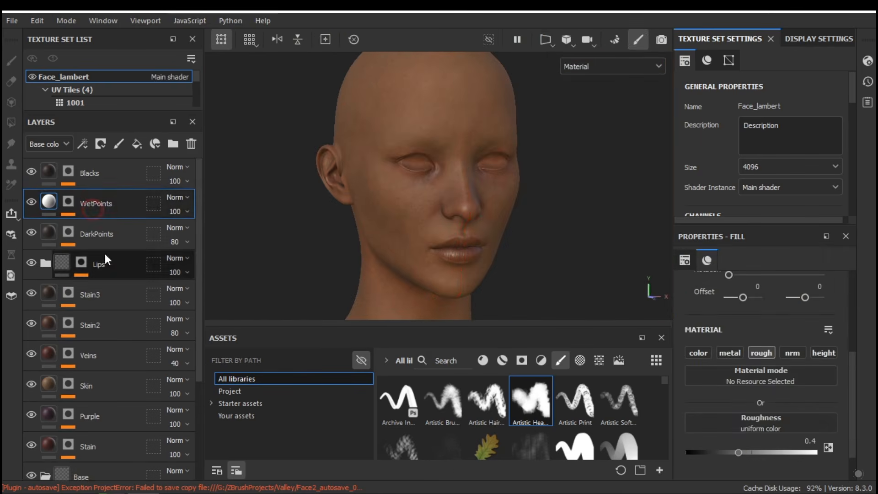
pyautogui.click(172, 144)
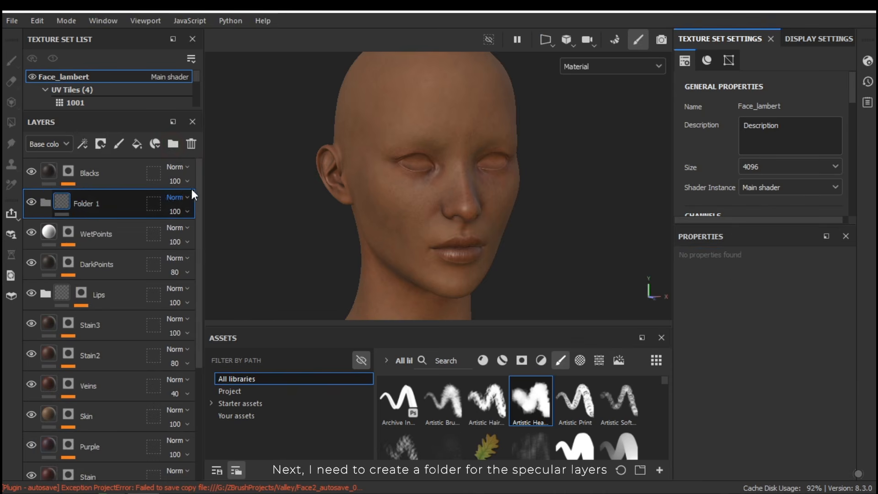
pyautogui.doubleClick(93, 202)
pyautogui.write('Spec')
pyautogui.press('Return')
pyautogui.rightClick(69, 204)
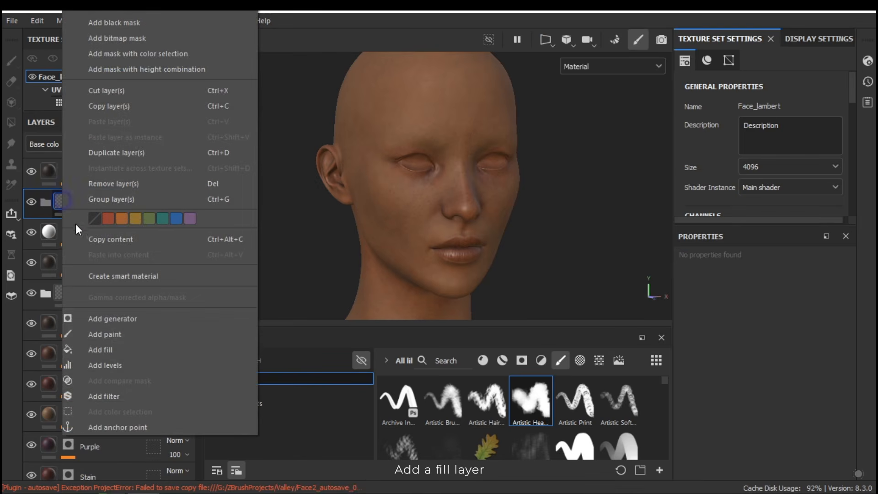
pyautogui.click(126, 353)
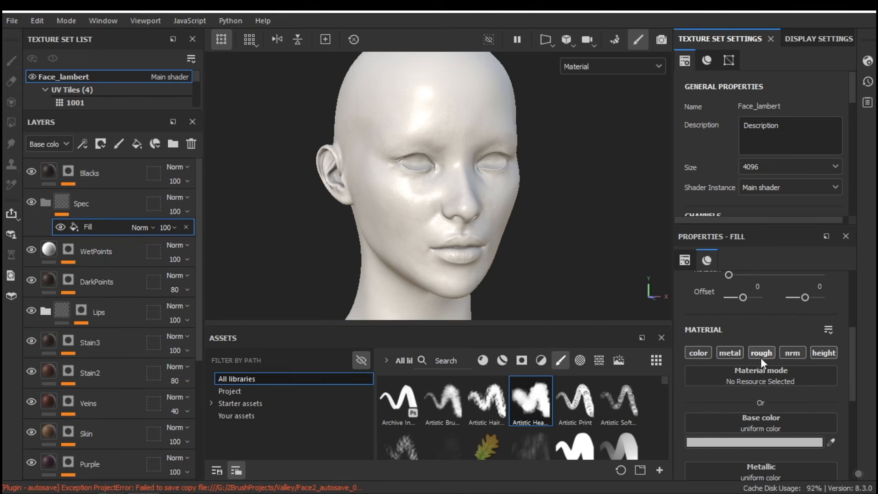
# Add a Specular level channel to the Face_lambert texture set
pyautogui.moveTo(854, 92); pyautogui.dragTo(855, 121)
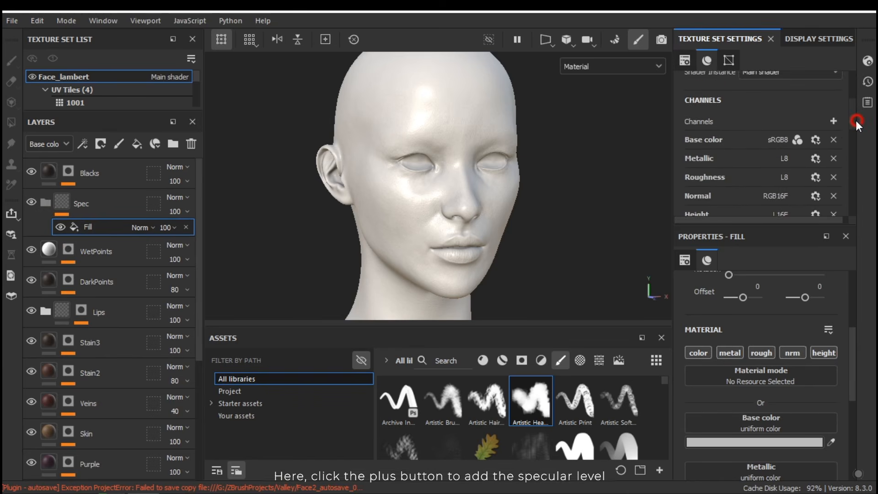
pyautogui.scroll(-1, 858, 120)
pyautogui.click(834, 111)
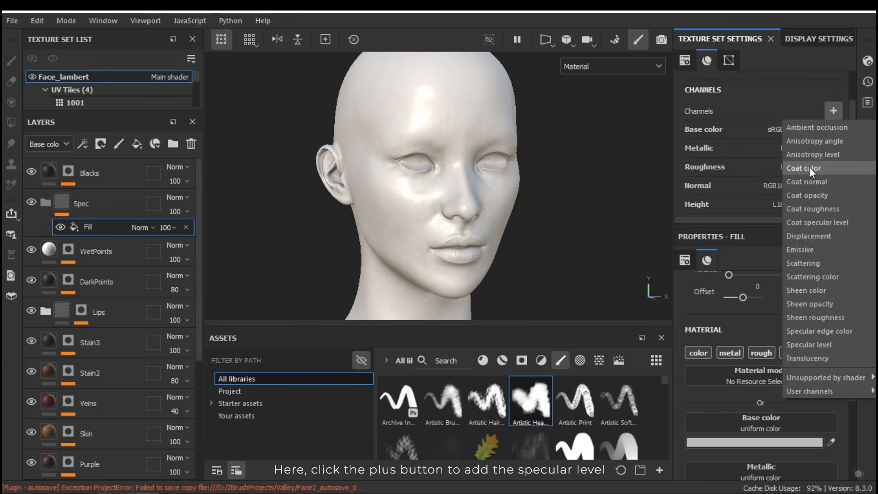
pyautogui.click(806, 345)
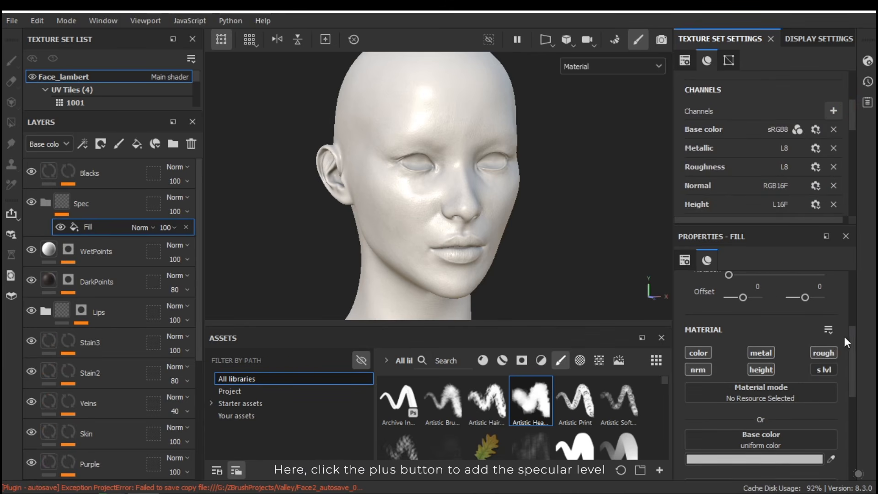
# Restrict the Spec folder's fill to the specular level channel only
pyautogui.click(823, 371)
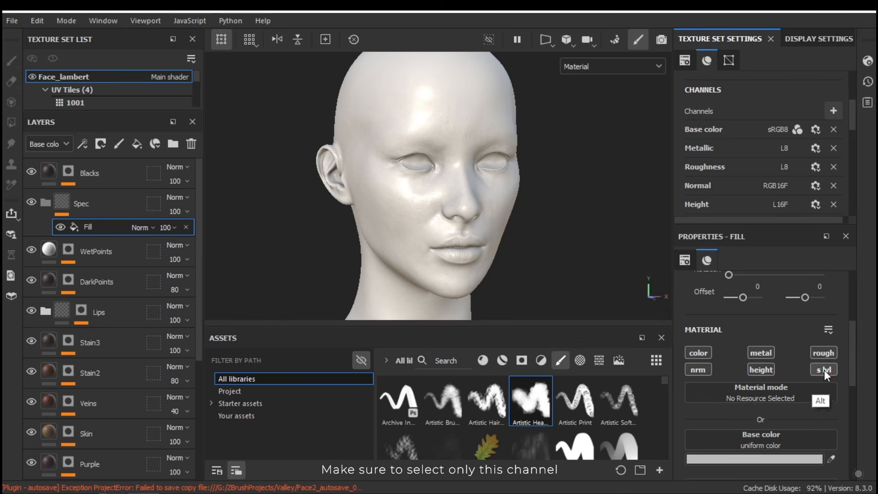
pyautogui.click(824, 370)
pyautogui.moveTo(855, 353); pyautogui.dragTo(847, 389)
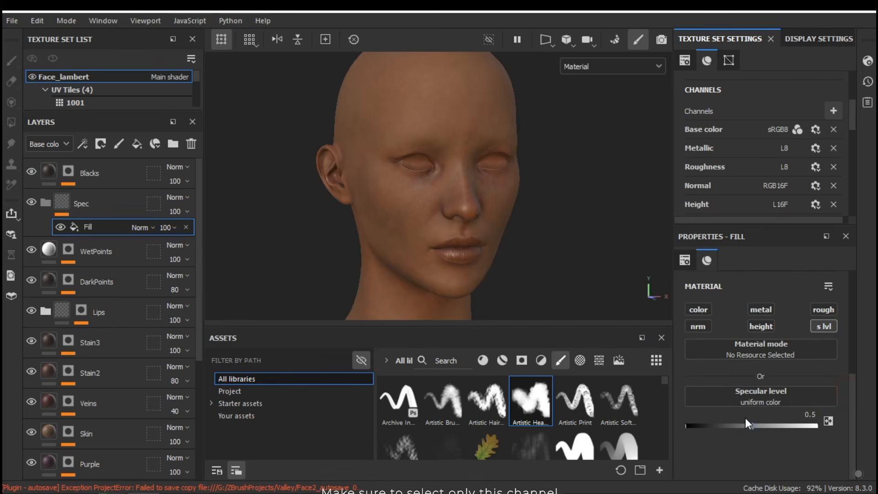
# Assign the project's Curvature map to the specular level of the Spec fill
pyautogui.click(601, 360)
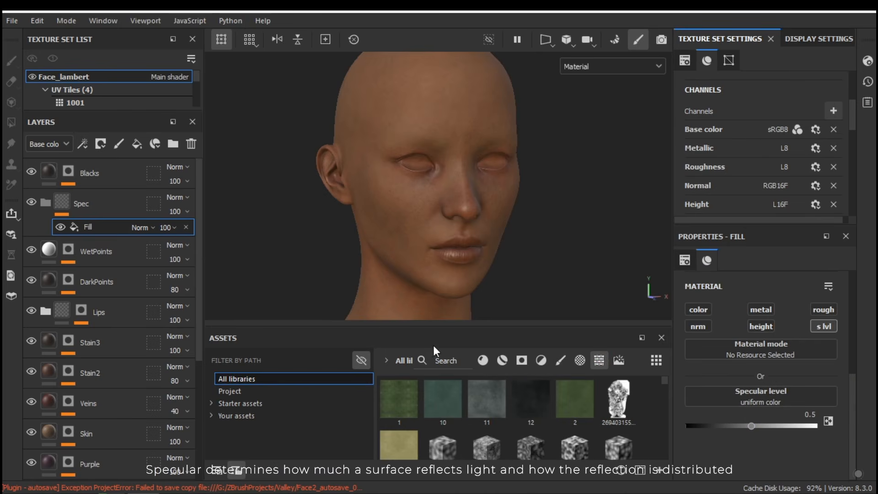
pyautogui.click(311, 390)
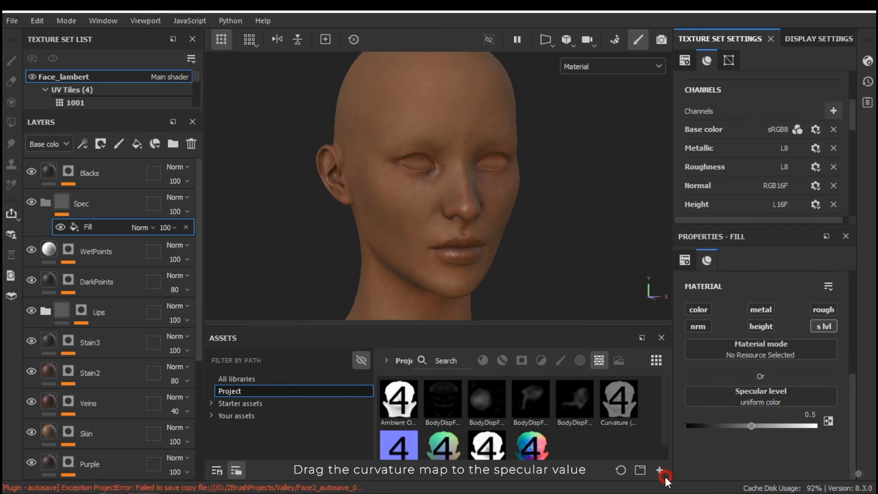
pyautogui.moveTo(620, 401); pyautogui.dragTo(760, 397)
pyautogui.moveTo(854, 320); pyautogui.dragTo(841, 399)
pyautogui.moveTo(638, 406); pyautogui.dragTo(714, 402)
# Display only the Specular level channel and examine the curvature detail across the eye, nose and cheek
pyautogui.click(606, 68)
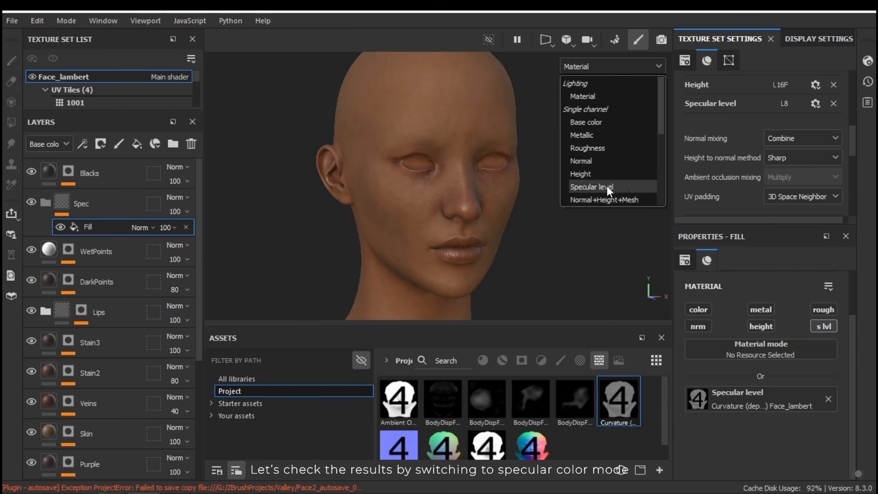
pyautogui.click(606, 186)
pyautogui.keyDown('alt'); pyautogui.moveTo(470, 216); pyautogui.dragTo(467, 259); pyautogui.keyUp('alt')
pyautogui.keyDown('alt'); pyautogui.moveTo(466, 259); pyautogui.dragTo(520, 305, button='right'); pyautogui.keyUp('alt')
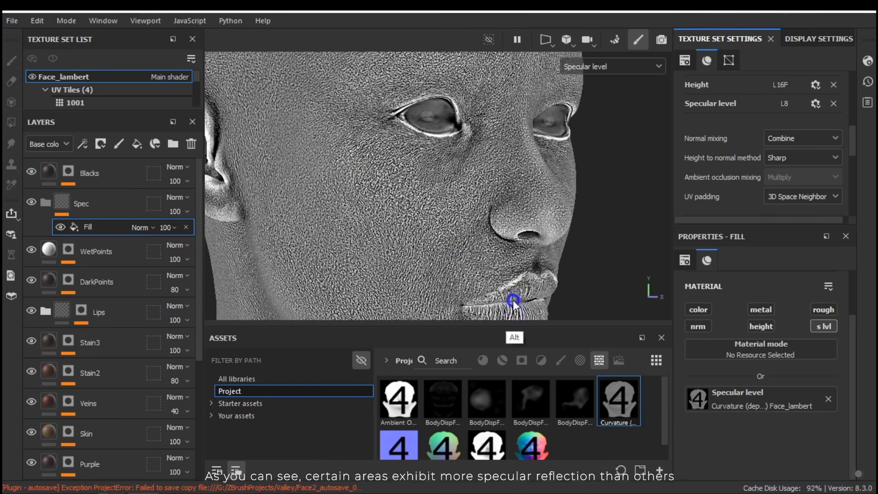
pyautogui.keyDown('alt'); pyautogui.moveTo(502, 238); pyautogui.dragTo(453, 238); pyautogui.keyUp('alt')
pyautogui.keyDown('alt'); pyautogui.moveTo(494, 202); pyautogui.dragTo(431, 178, button='right'); pyautogui.keyUp('alt')
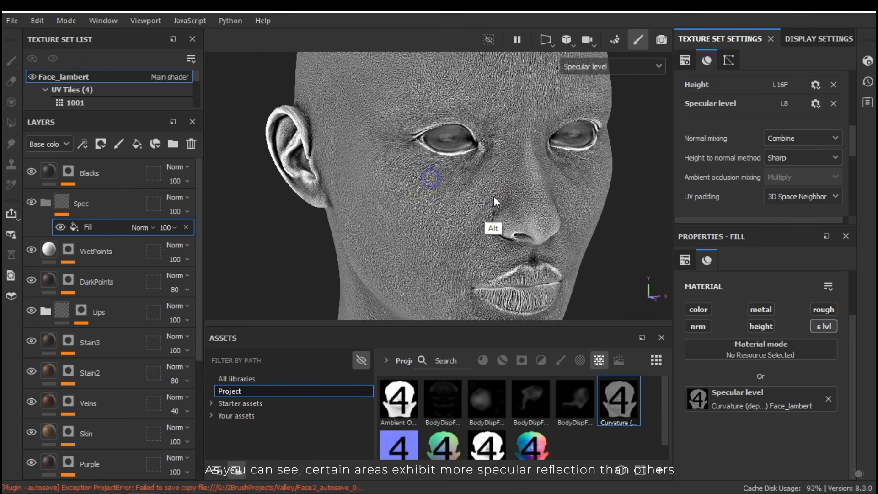
pyautogui.keyDown('alt'); pyautogui.moveTo(494, 201); pyautogui.dragTo(479, 220, button='middle'); pyautogui.keyUp('alt')
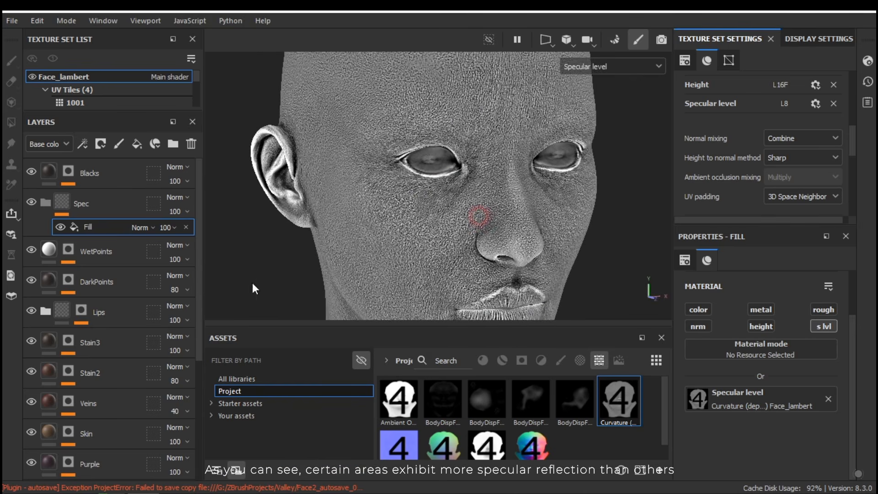
# Add a levels effect to the Spec folder for the Specular level channel, with input points at 0.202, 0.579 and 0.727
pyautogui.rightClick(91, 224)
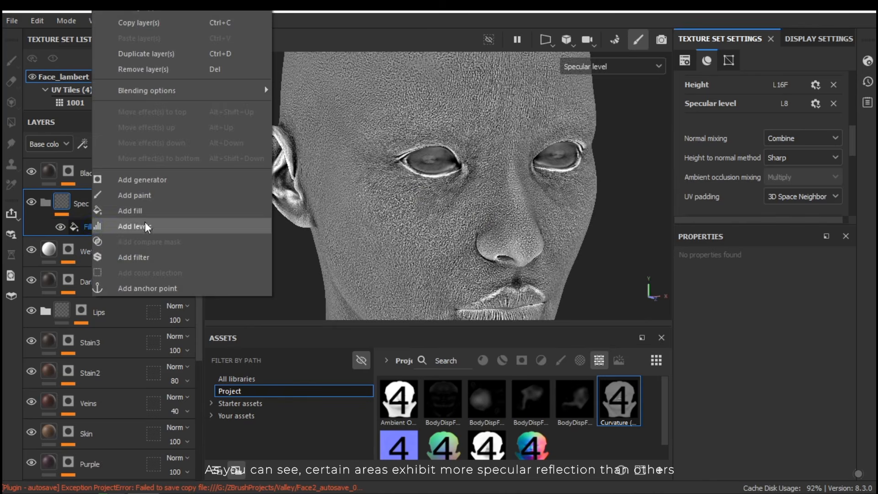
pyautogui.click(145, 226)
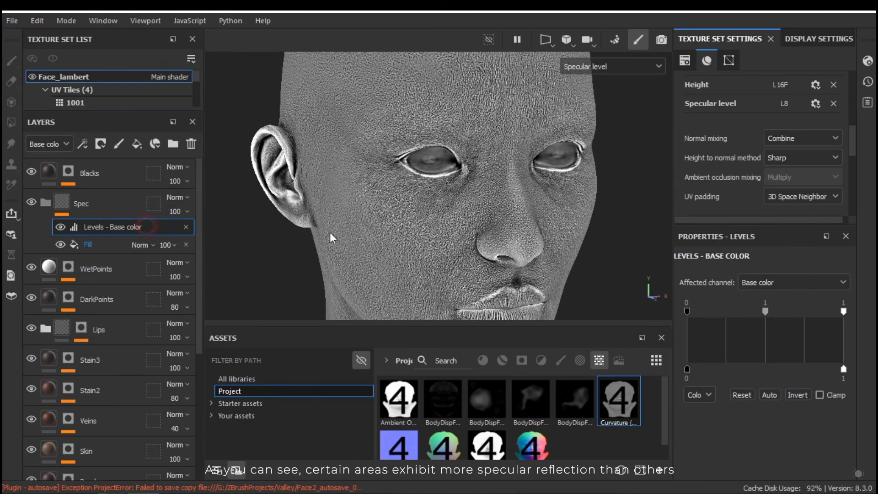
pyautogui.moveTo(780, 312); pyautogui.dragTo(755, 319)
pyautogui.click(764, 282)
pyautogui.click(759, 312)
pyautogui.moveTo(844, 311); pyautogui.dragTo(863, 327)
pyautogui.moveTo(688, 312); pyautogui.dragTo(720, 312)
pyautogui.moveTo(844, 312); pyautogui.dragTo(741, 317)
# Return to the Material view and compare the skin around the eye and nose with the Spec folder hidden and shown
pyautogui.click(613, 66)
pyautogui.click(579, 79)
pyautogui.keyDown('alt'); pyautogui.moveTo(449, 181); pyautogui.dragTo(430, 208); pyautogui.keyUp('alt')
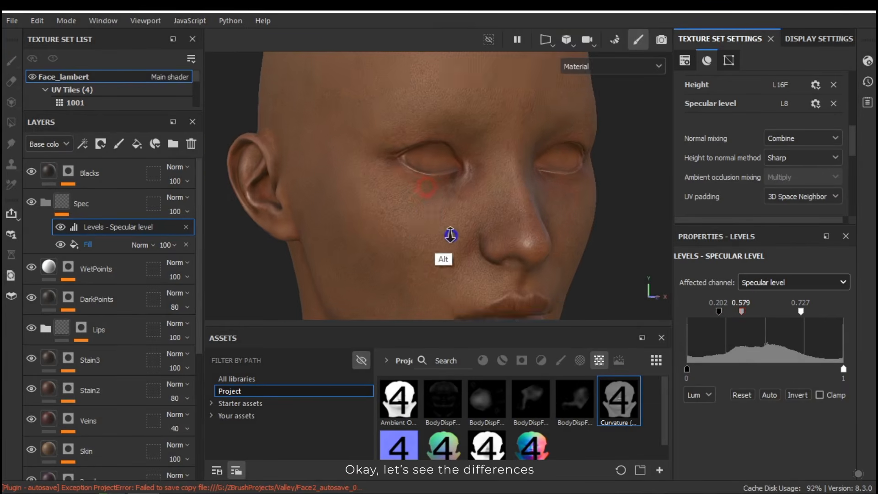
pyautogui.keyDown('alt'); pyautogui.moveTo(430, 209); pyautogui.dragTo(452, 261, button='right'); pyautogui.keyUp('alt')
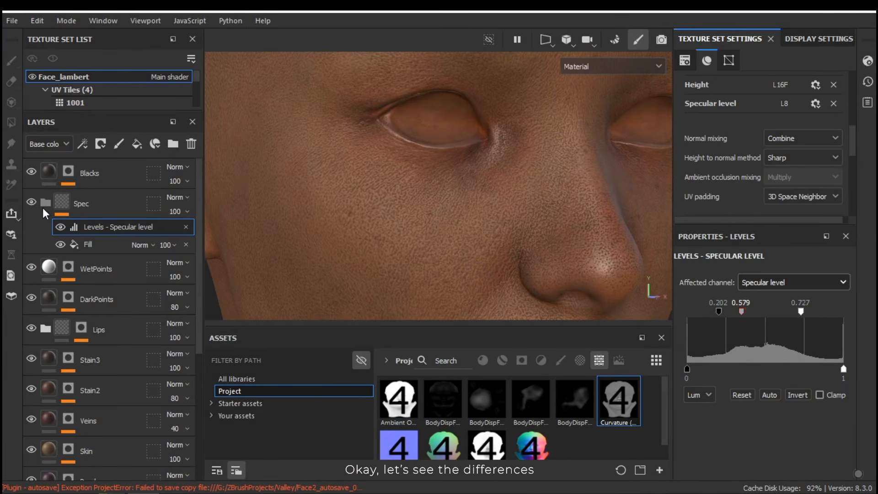
pyautogui.click(35, 201)
pyautogui.click(34, 202)
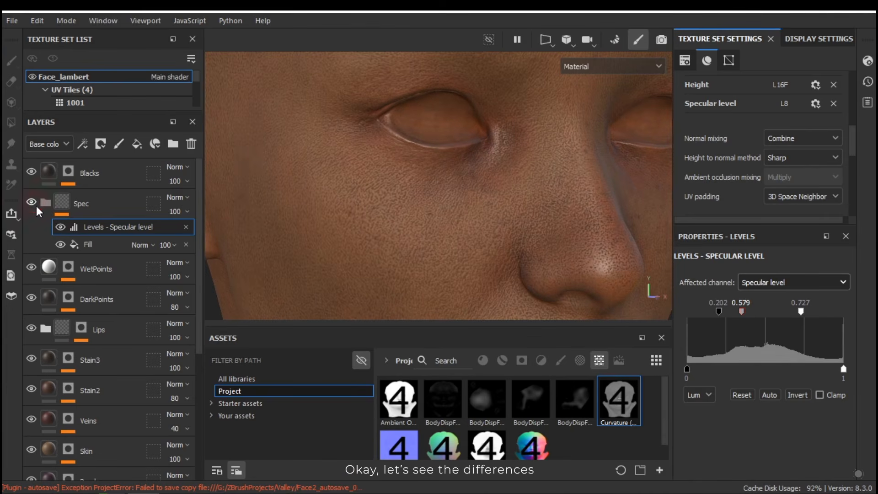
# Hide the specular levels effect and add a Blur filter directly above the Spec fill
pyautogui.click(60, 227)
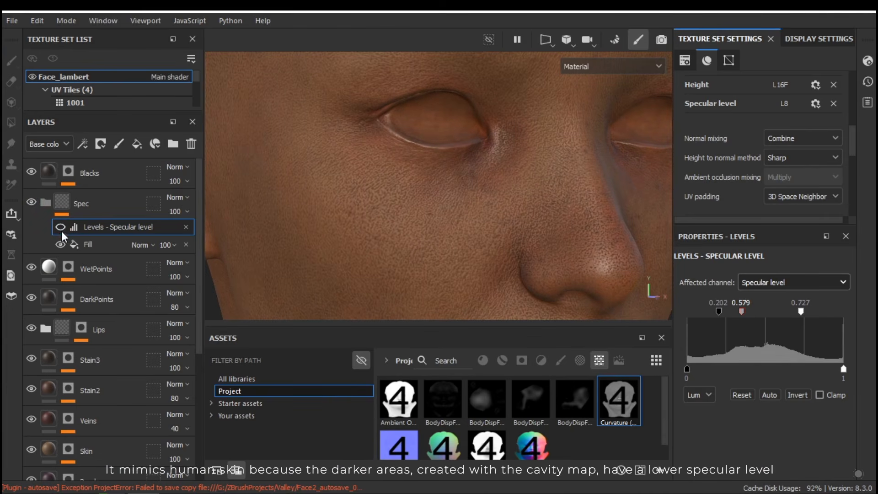
pyautogui.rightClick(99, 245)
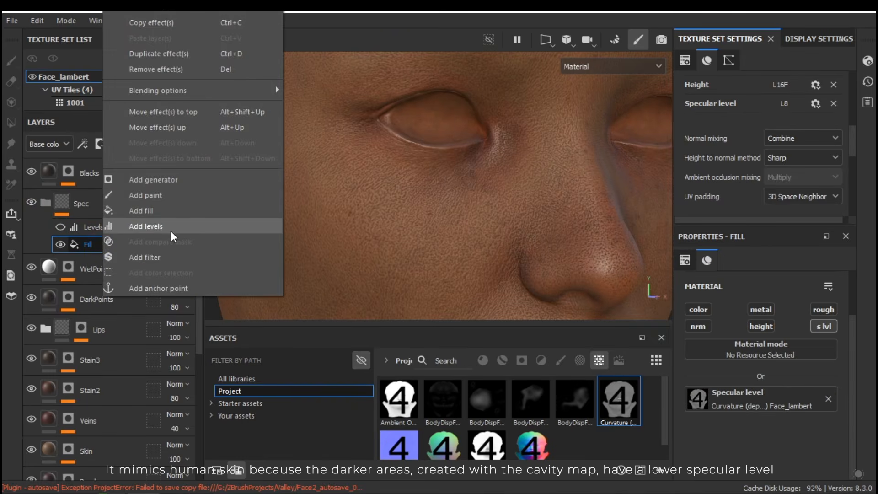
pyautogui.click(170, 255)
pyautogui.click(766, 321)
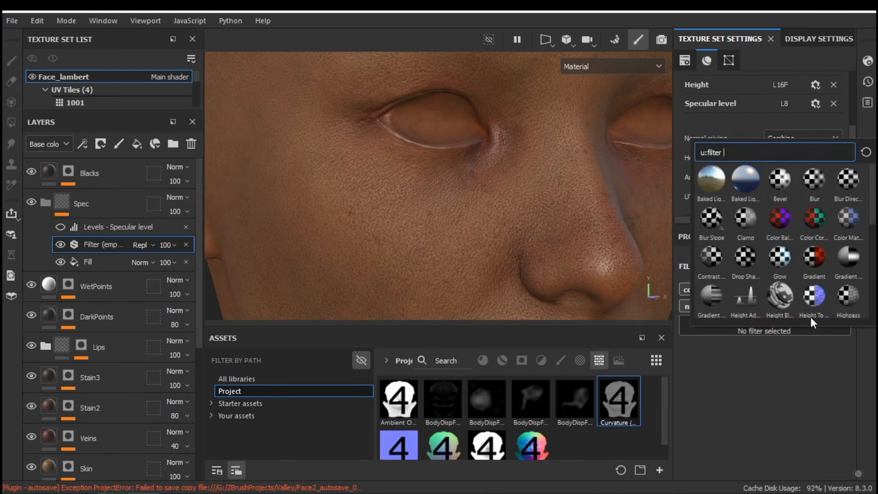
pyautogui.click(816, 188)
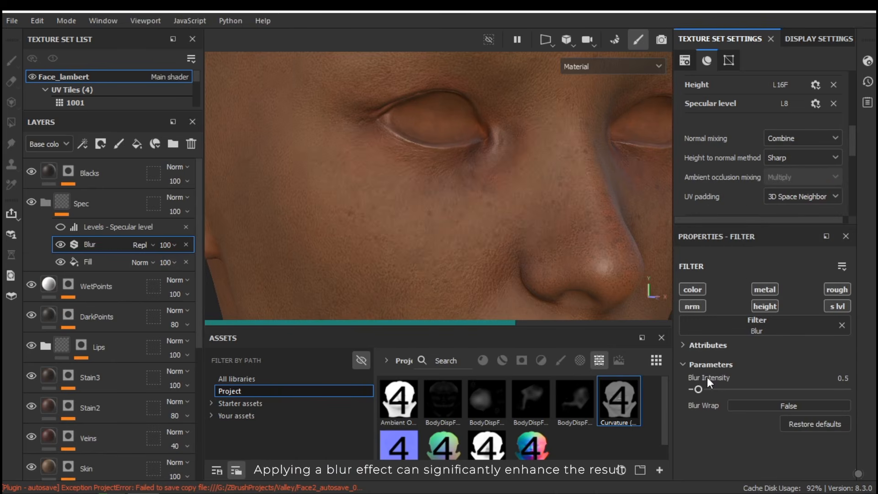
# Set the Blur filter's intensity to 0.3
pyautogui.click(821, 380)
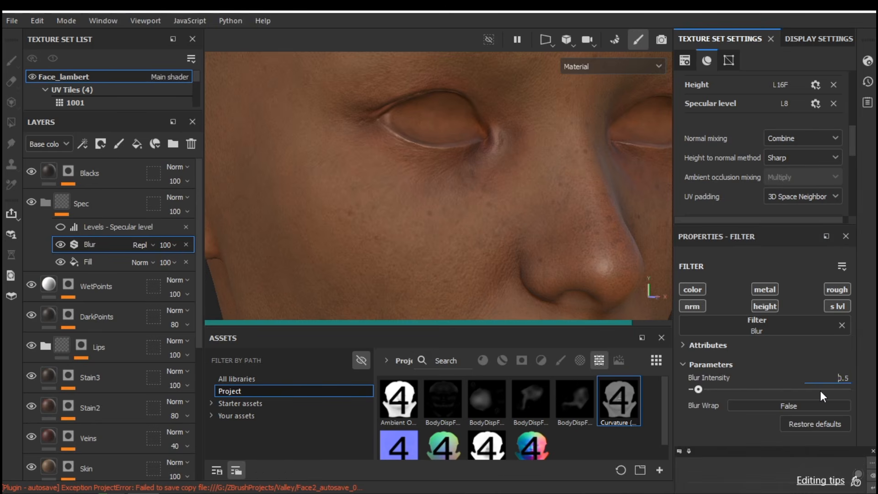
pyautogui.press('BackSpace')
pyautogui.write('3')
pyautogui.press('Return')
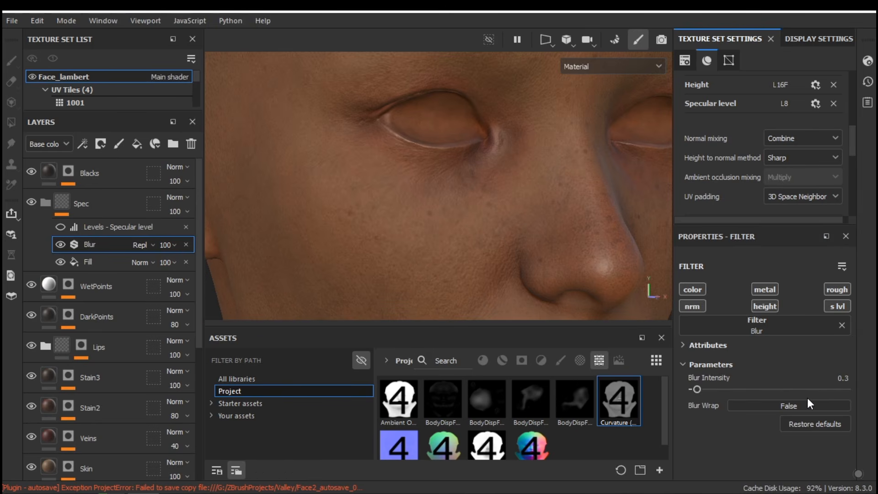
# Display the Specular level channel on the face and set the Blur filter's intensity to 0.1
pyautogui.click(584, 67)
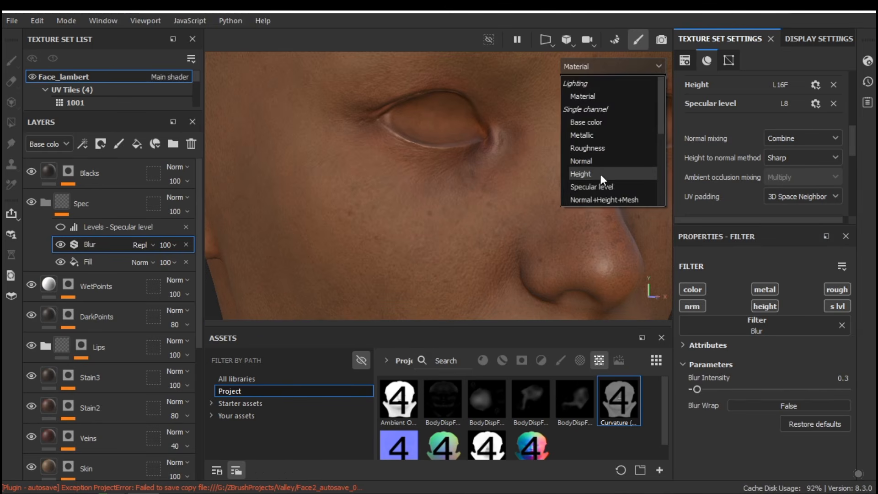
pyautogui.click(598, 186)
pyautogui.keyDown('alt'); pyautogui.moveTo(498, 223); pyautogui.dragTo(415, 161, button='right'); pyautogui.keyUp('alt')
pyautogui.click(84, 262)
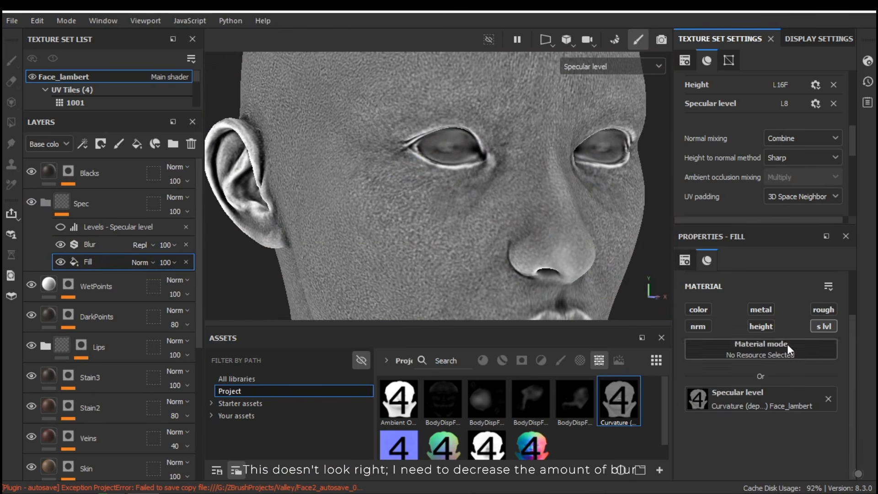
pyautogui.click(114, 244)
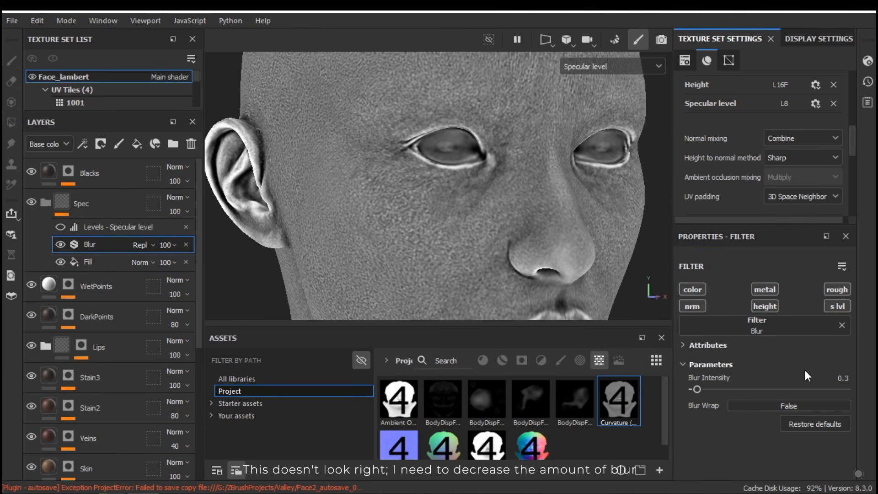
pyautogui.write('0.1')
pyautogui.press('Return')
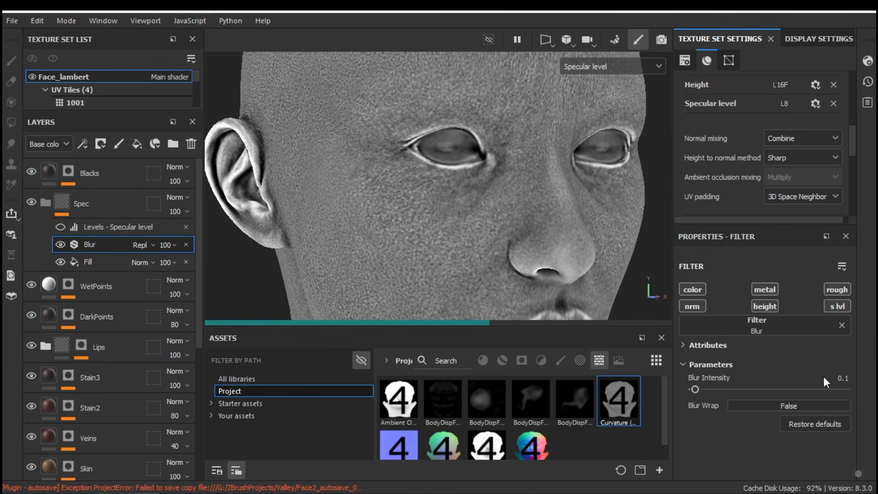